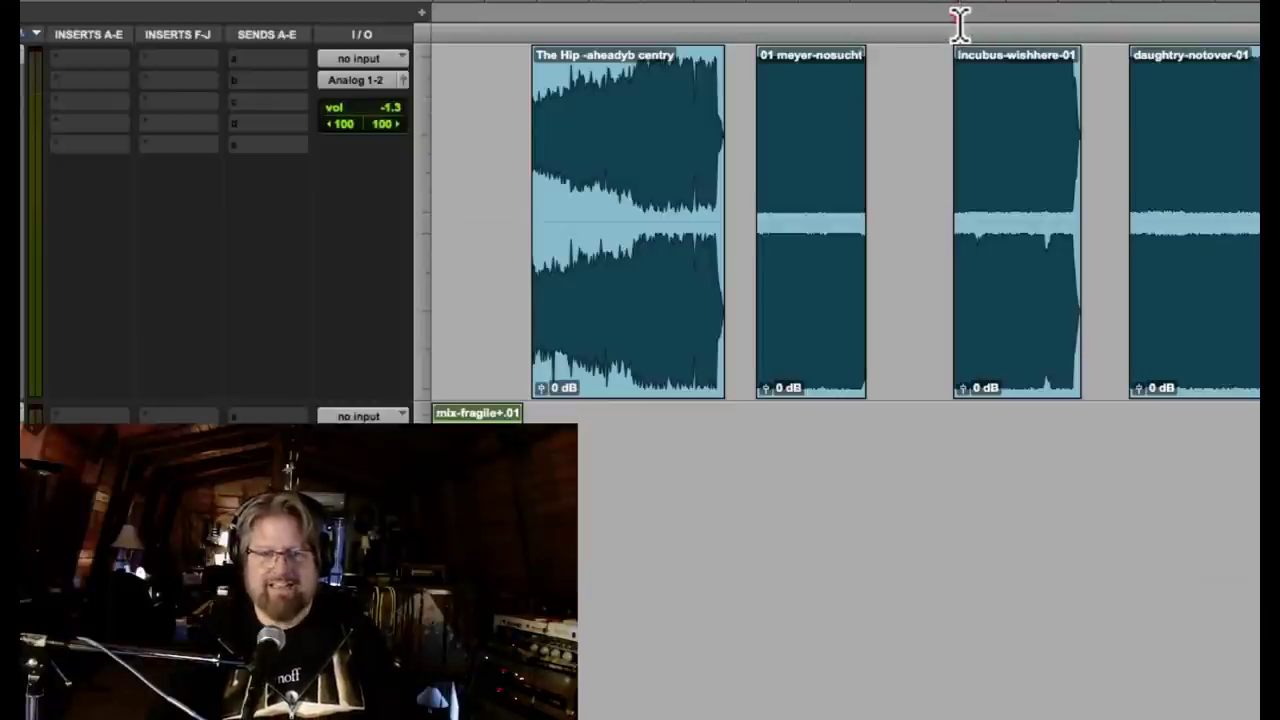
# Audition the opening of the incubus-wishhere-01 clip, followed by the opening of the daughtry-notover-01 clip.
pyautogui.click(960, 22)
pyautogui.press('space')
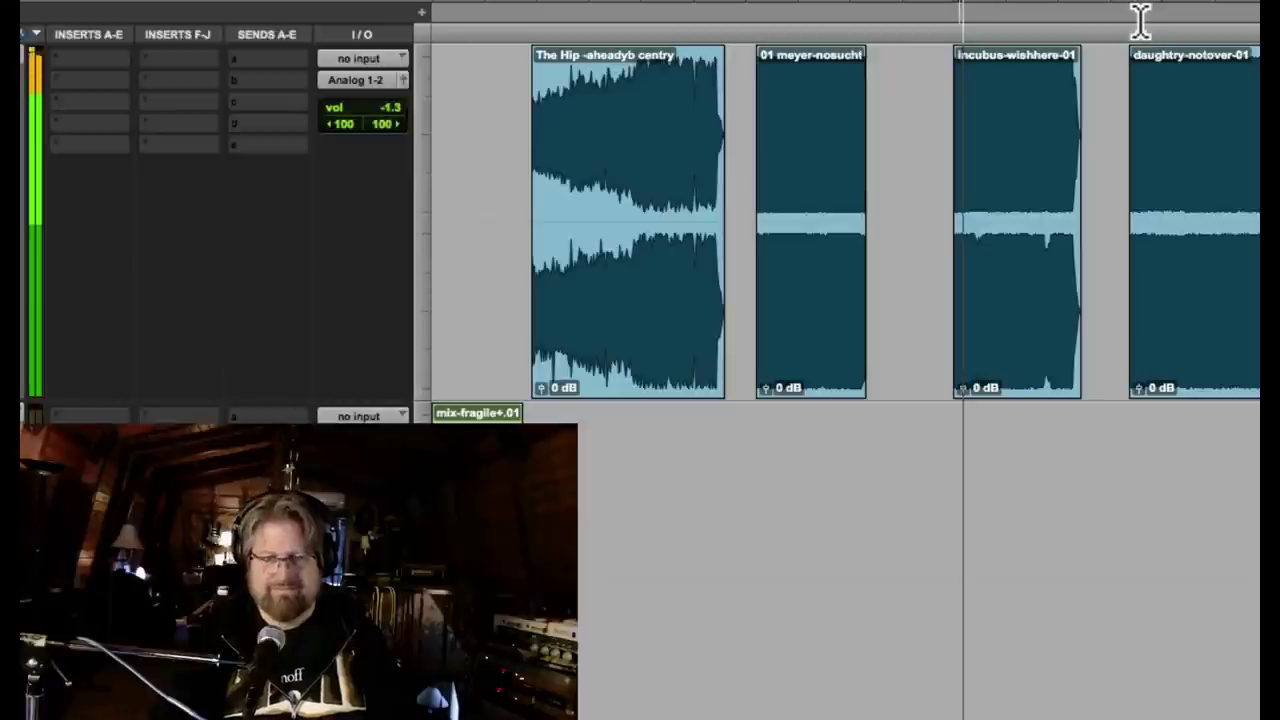
pyautogui.press('space')
pyautogui.click(1140, 18)
pyautogui.press('space')
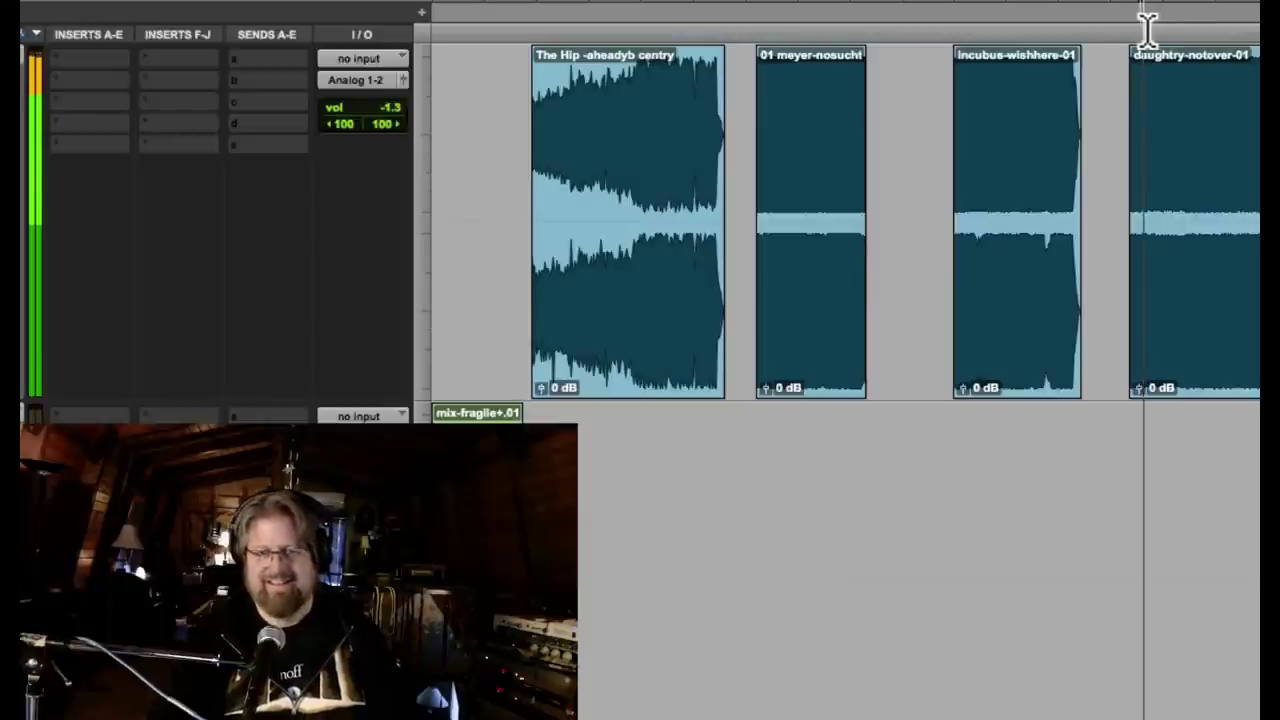
pyautogui.press('space')
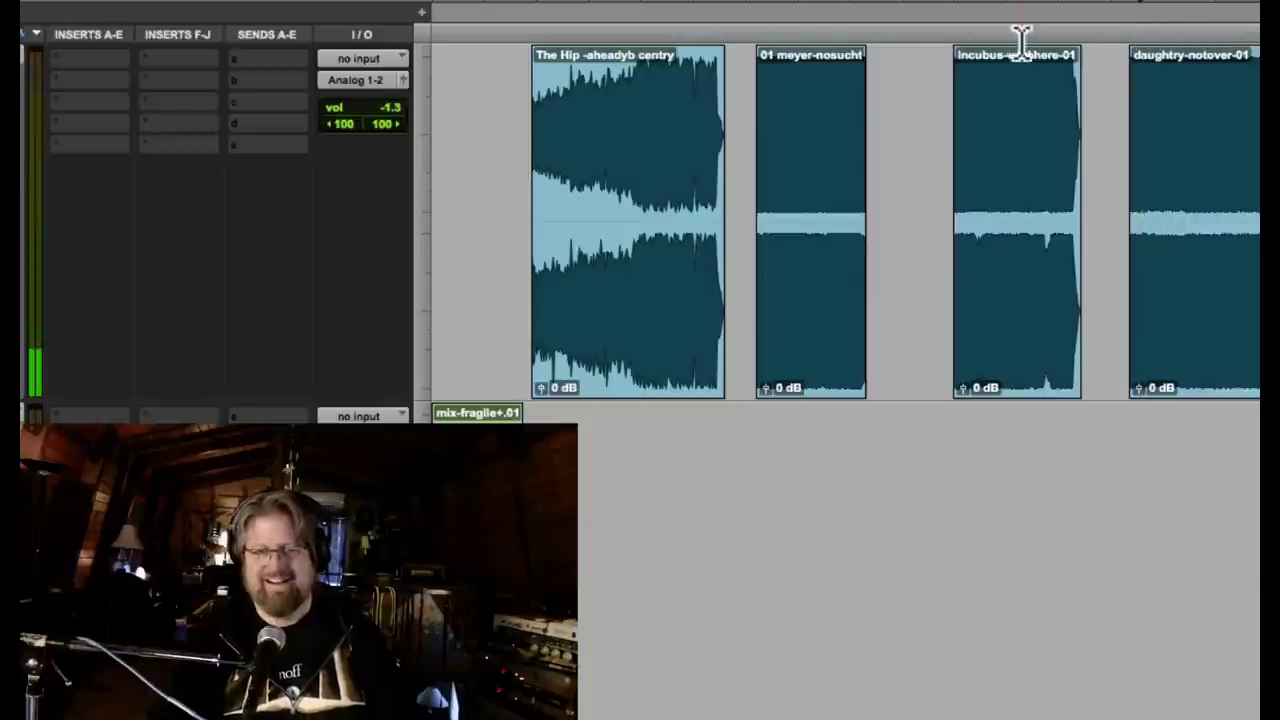
# Replay the start of incubus-wishhere-01 and switch playback directly to daughtry-notover-01 to compare their sound.
pyautogui.click(961, 30)
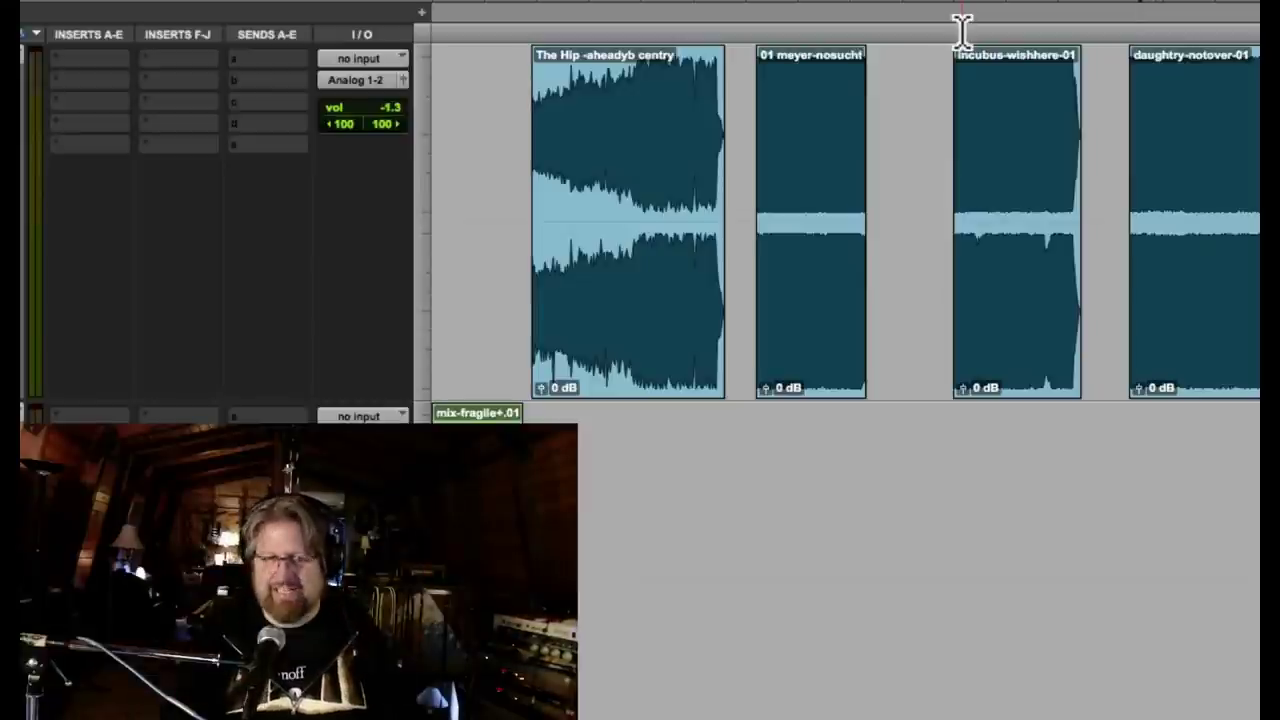
pyautogui.click(962, 28)
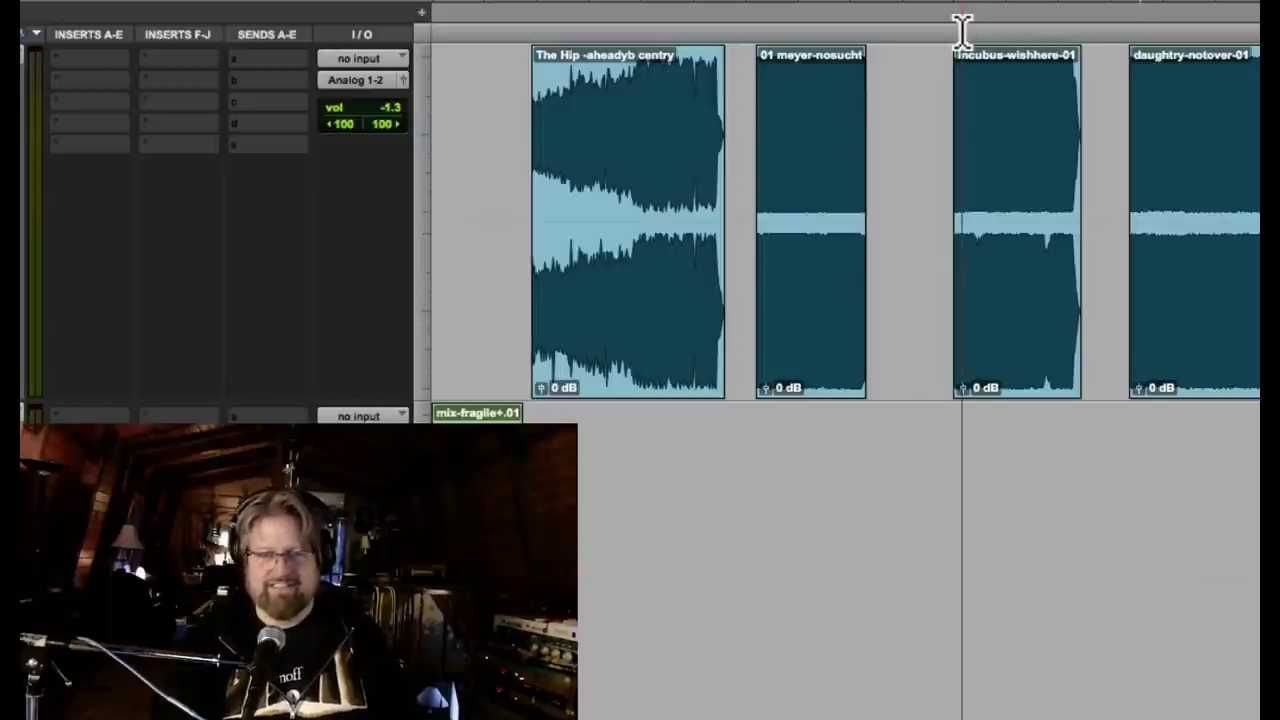
pyautogui.press('space')
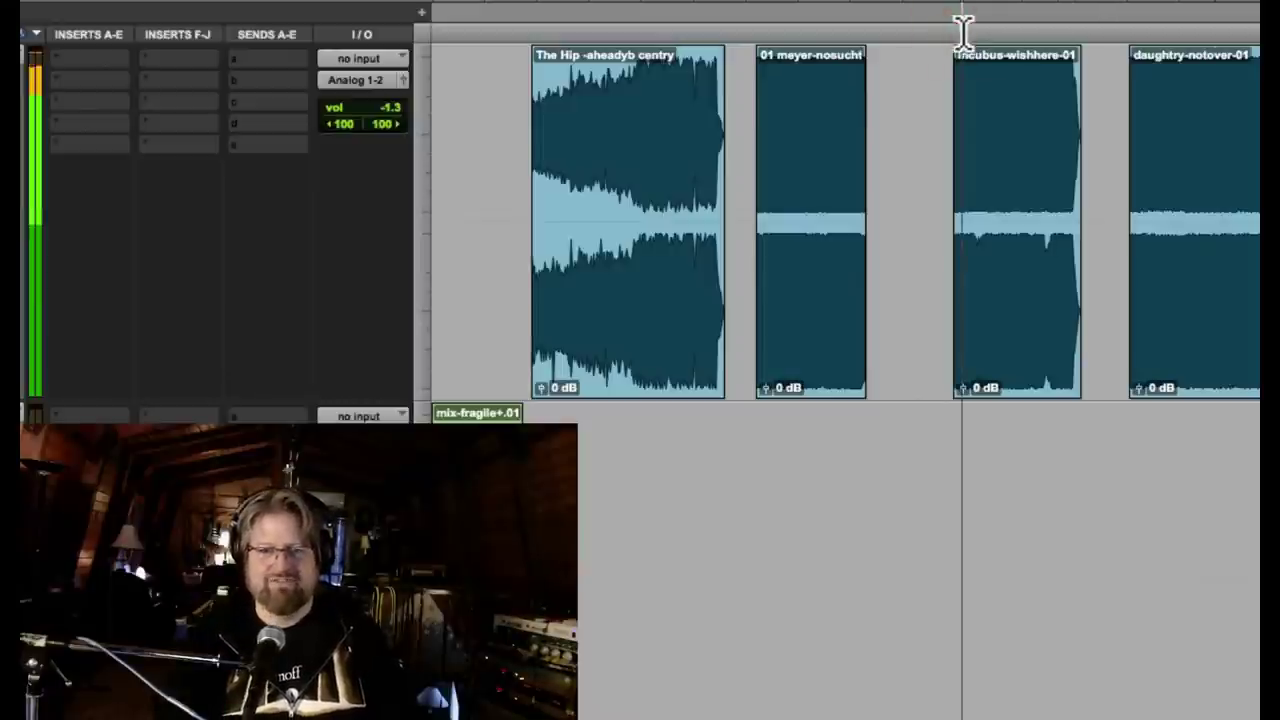
pyautogui.click(1138, 24)
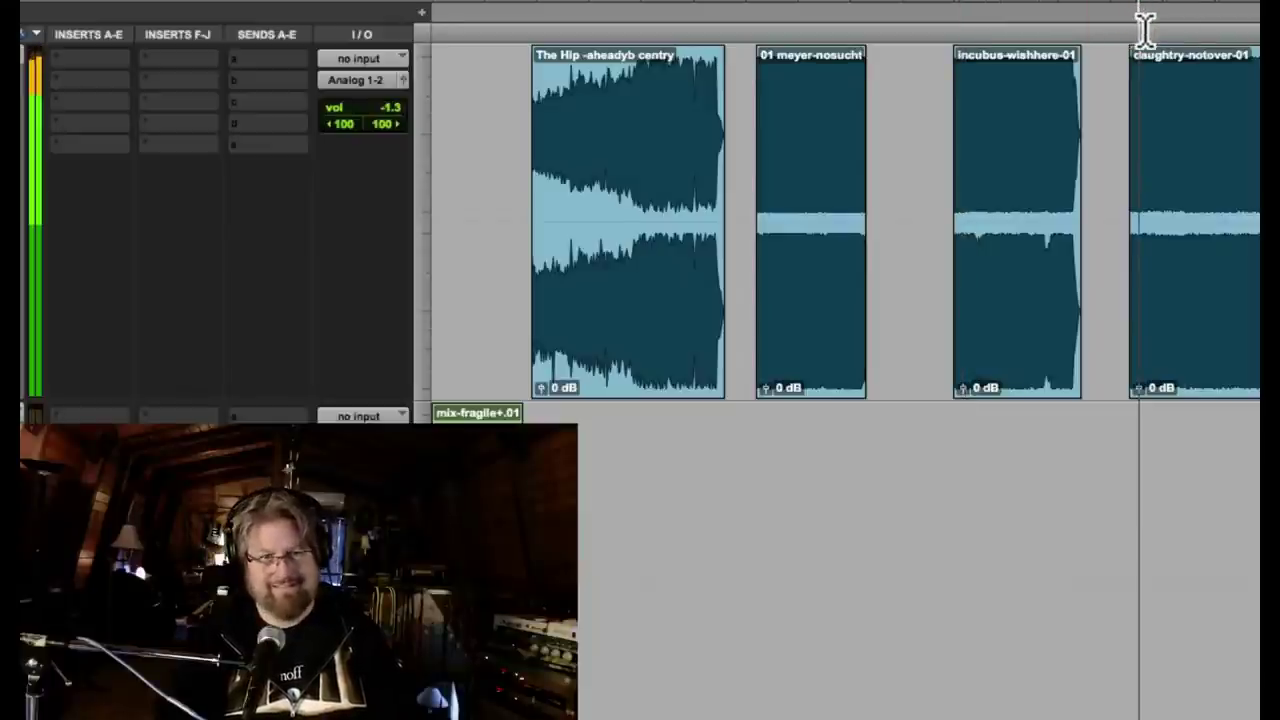
pyautogui.press('space')
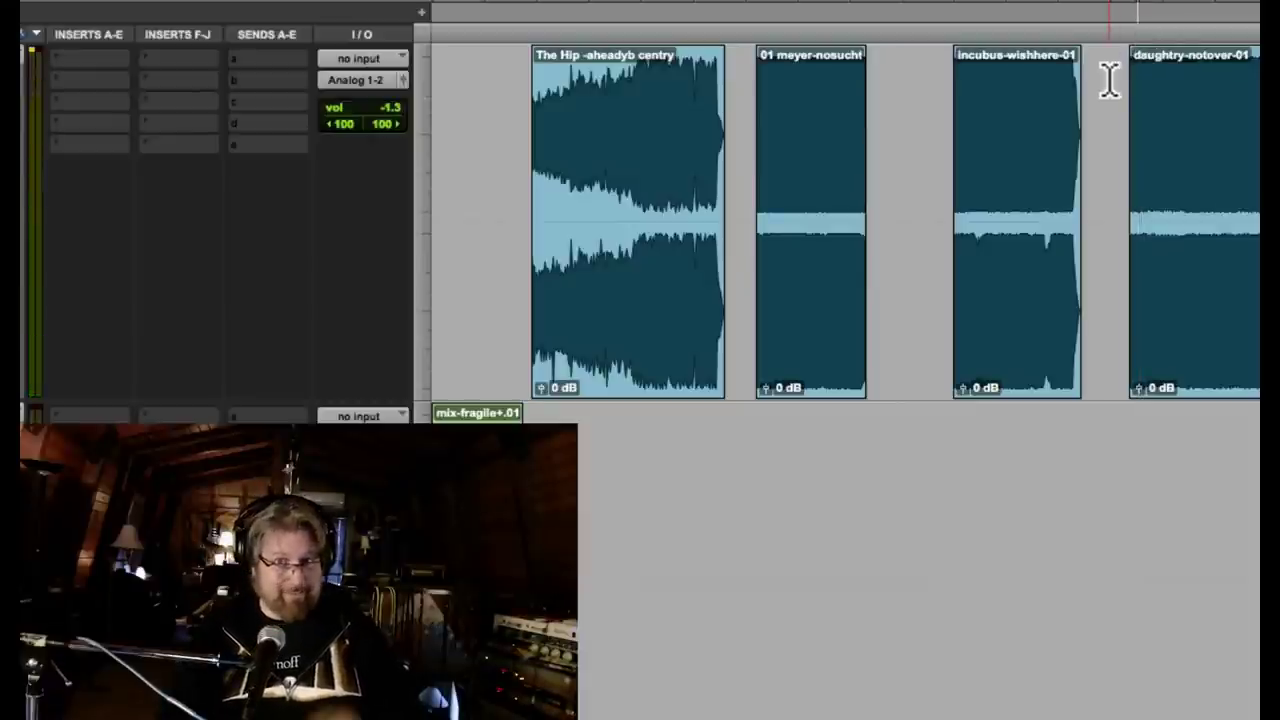
# Repeat the comparison, playing incubus-wishhere-01 from just after its start and jumping to daughtry-notover-01 during playback.
pyautogui.click(962, 38)
pyautogui.press('space')
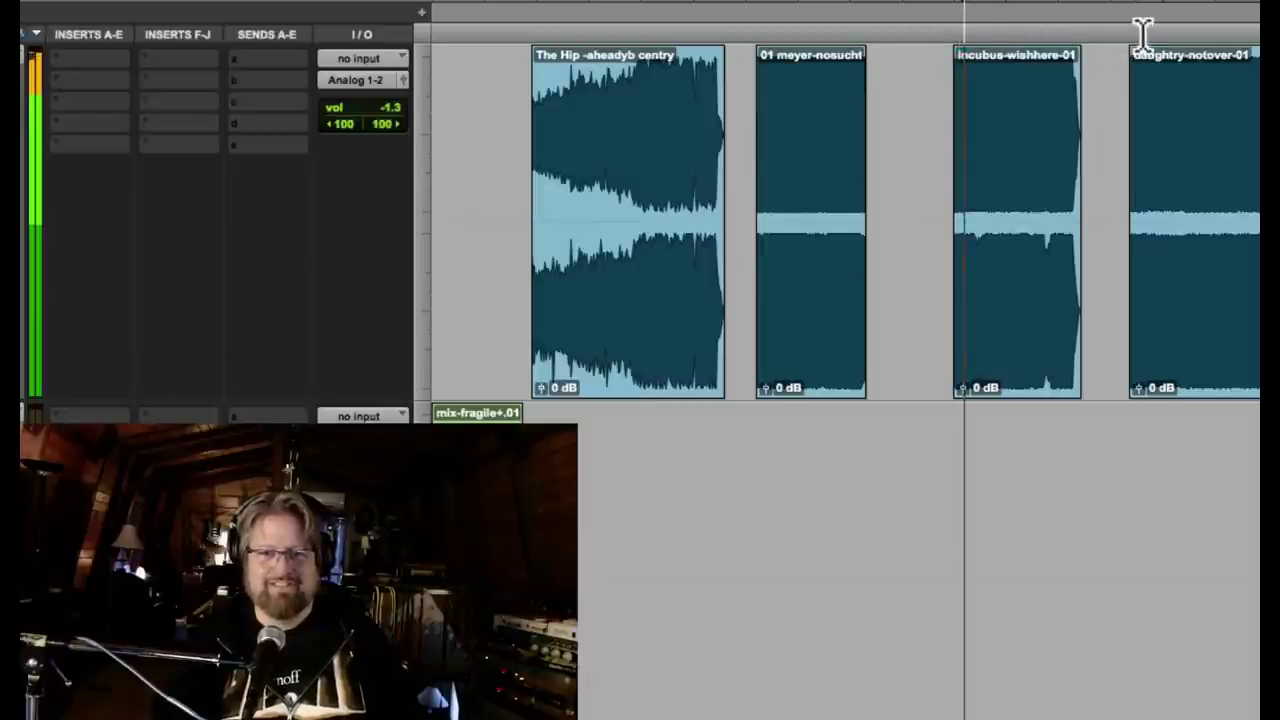
pyautogui.click(1143, 32)
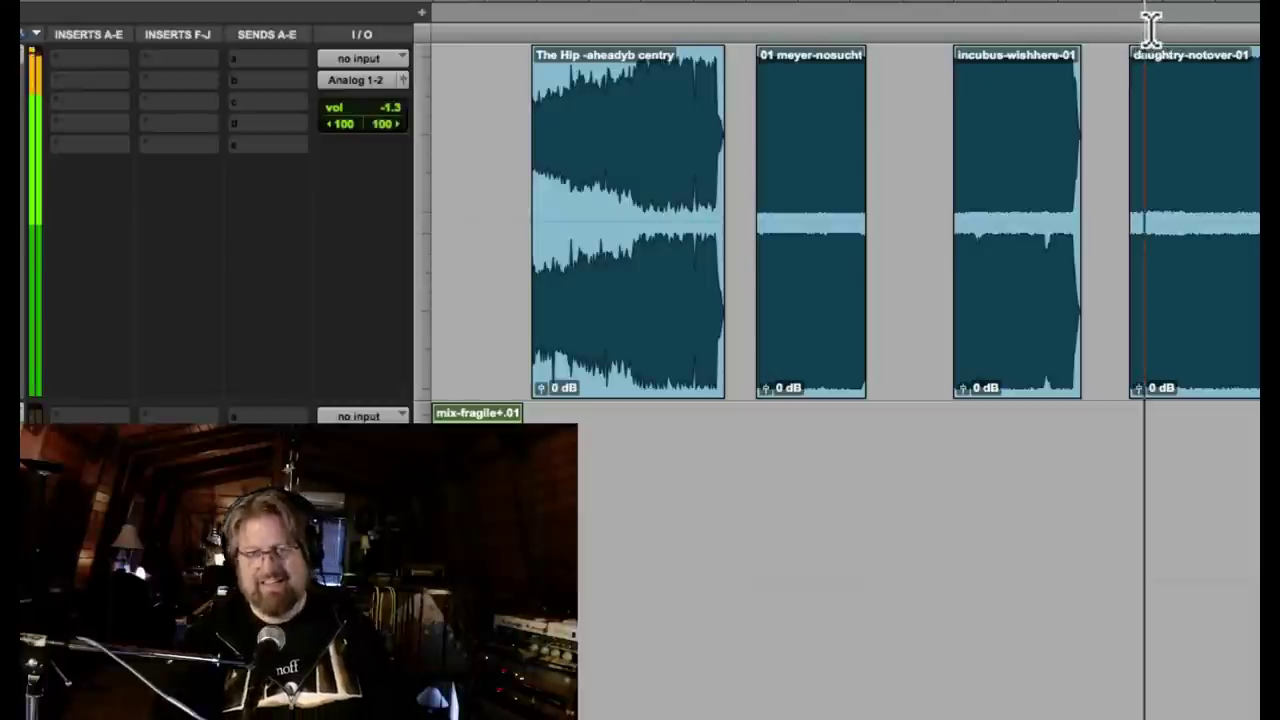
pyautogui.press('space')
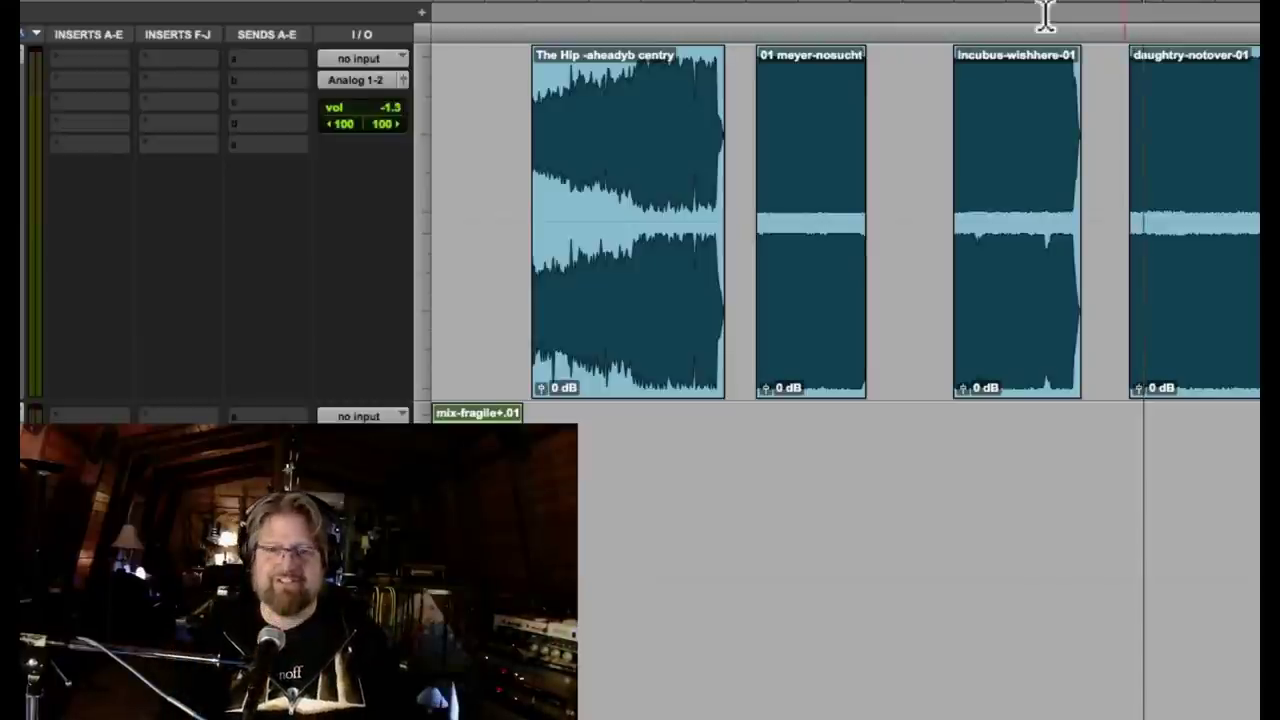
# Listen once more to the opening seconds of incubus-wishhere-01 and daughtry-notover-01, stopping playback after the second clip.
pyautogui.click(962, 20)
pyautogui.press('space')
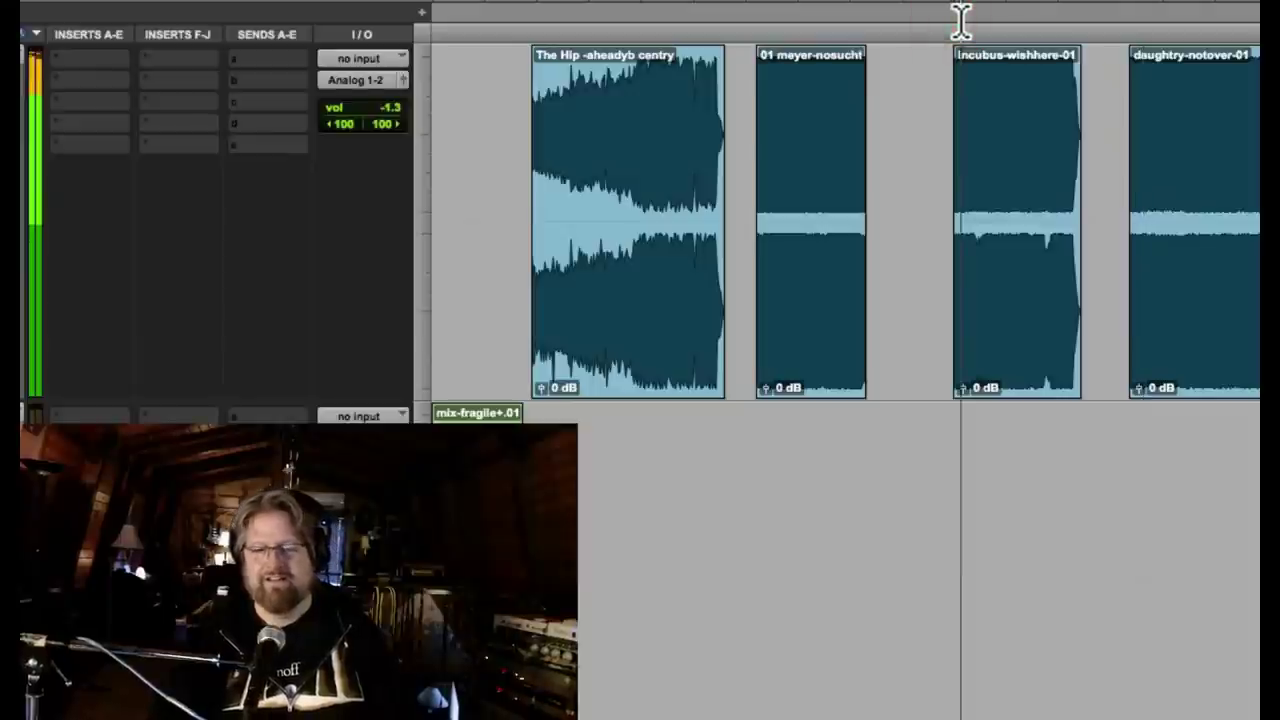
pyautogui.click(1142, 15)
pyautogui.press('space')
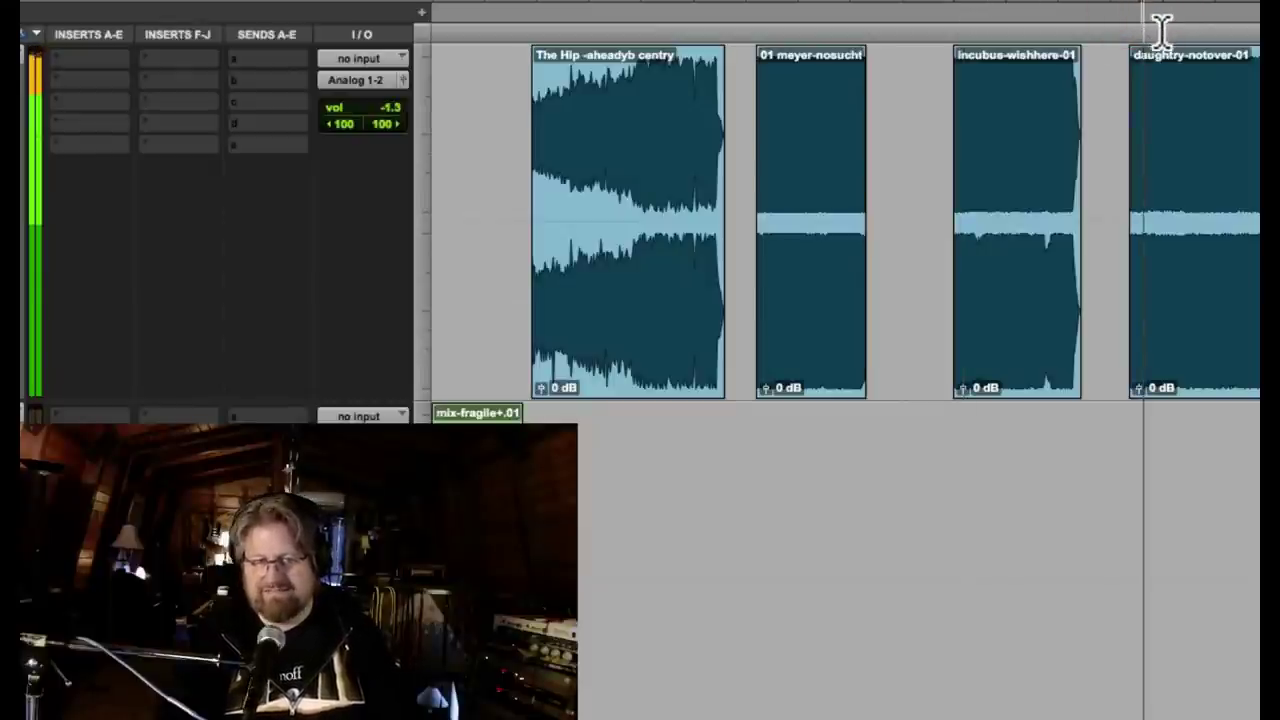
pyautogui.press('space')
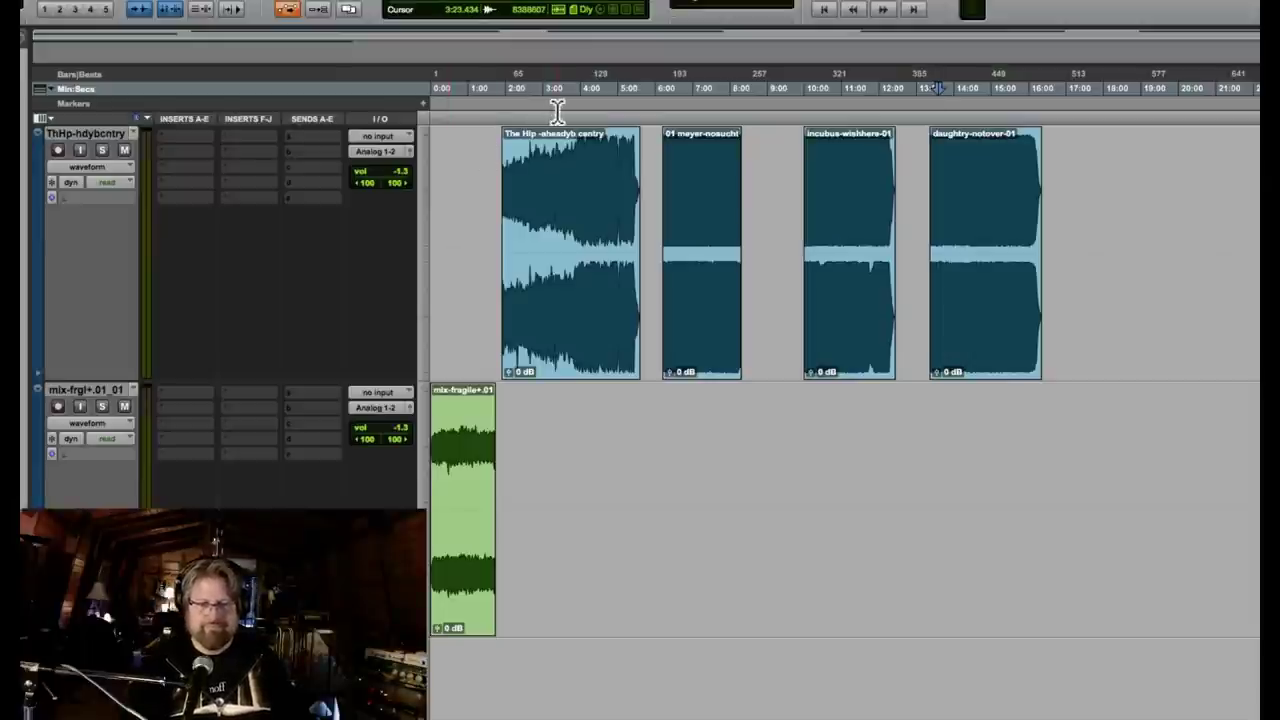
# Audition the mix-fragile+.01 clip from about 0:35, restarting playback once from the same position.
pyautogui.click(453, 124)
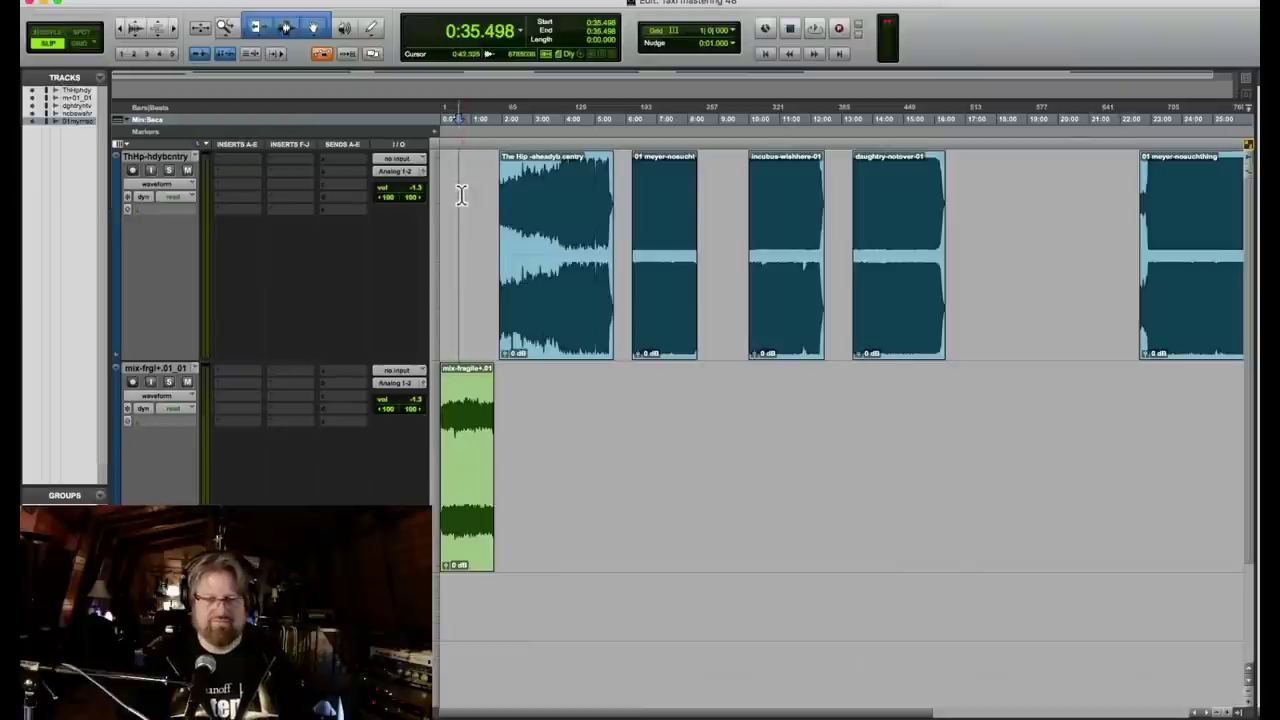
pyautogui.press('space')
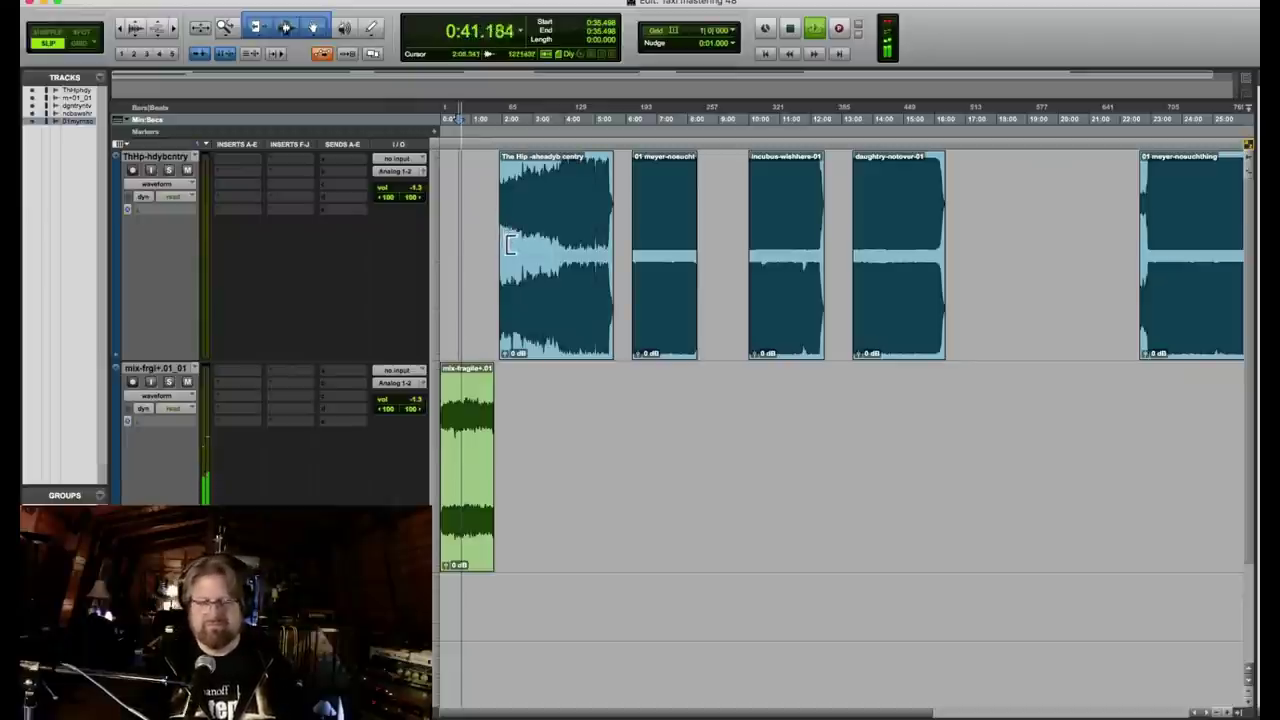
pyautogui.press('space')
pyautogui.press('space')
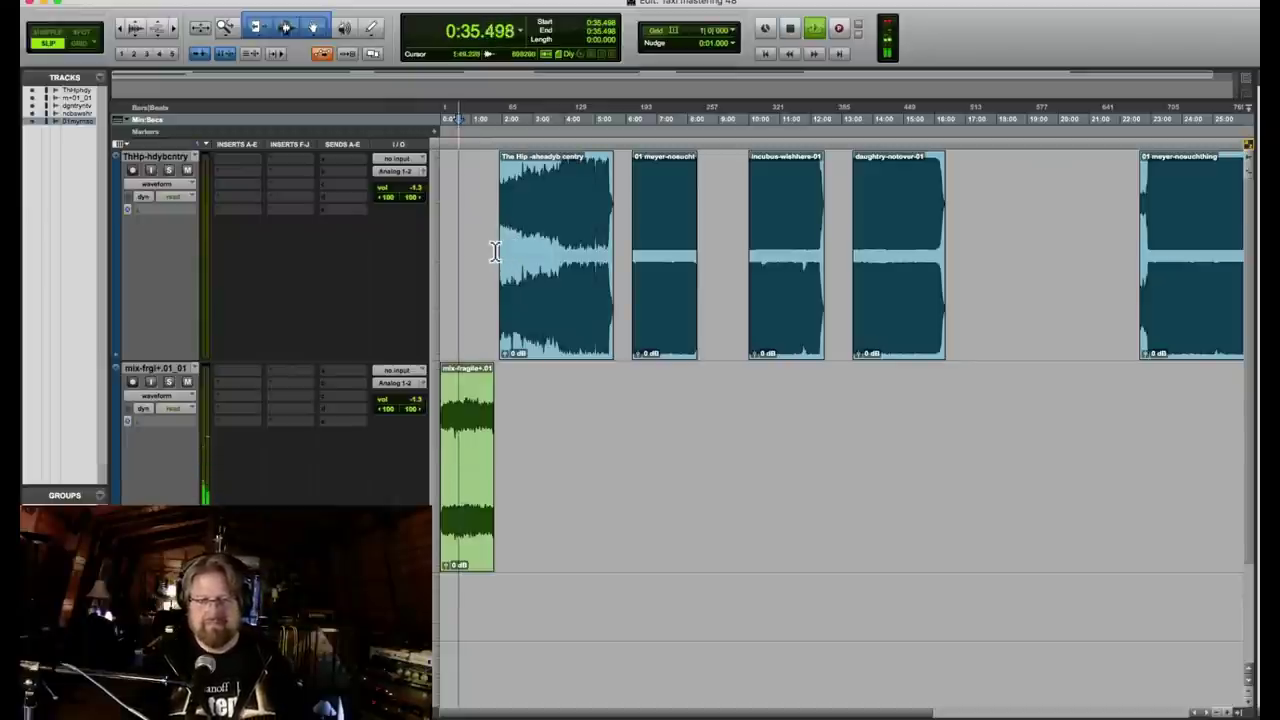
pyautogui.press('space')
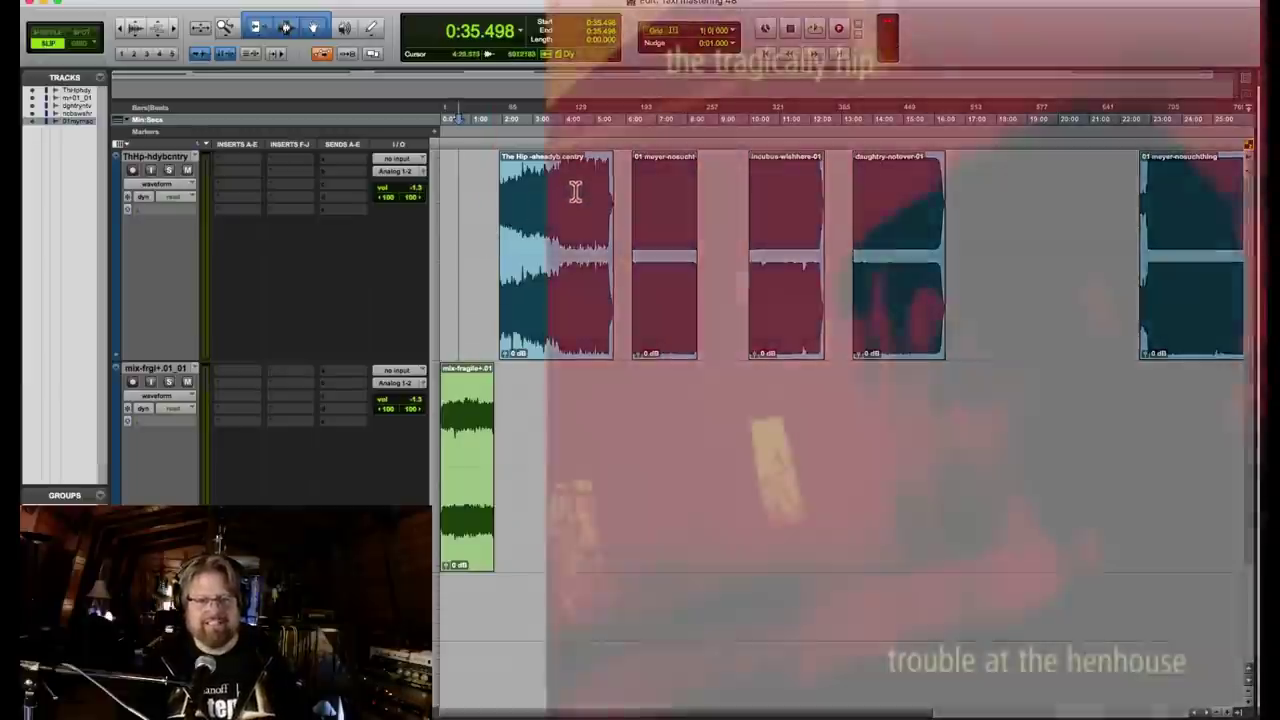
# Play The Hip clip from about 4:04 and switch to mix-fragile+.01 at about 0:39 to compare their levels.
pyautogui.hotkey('alt', 'Return')
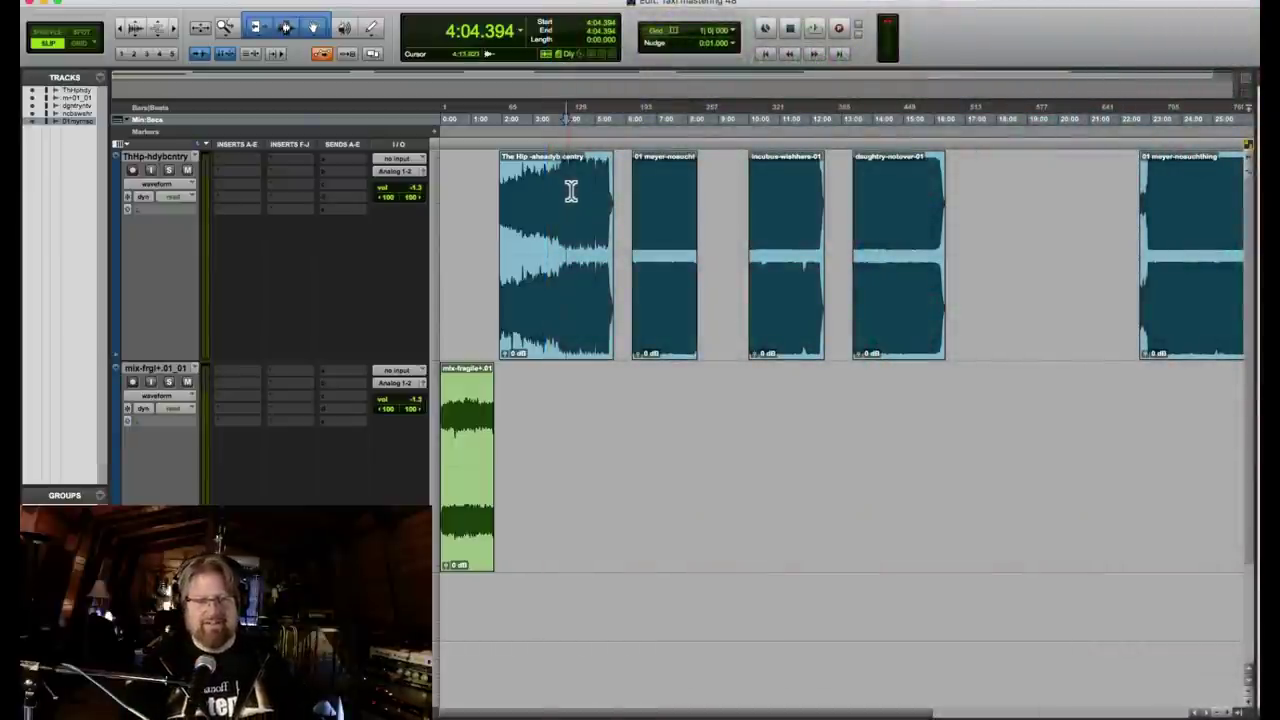
pyautogui.press('space')
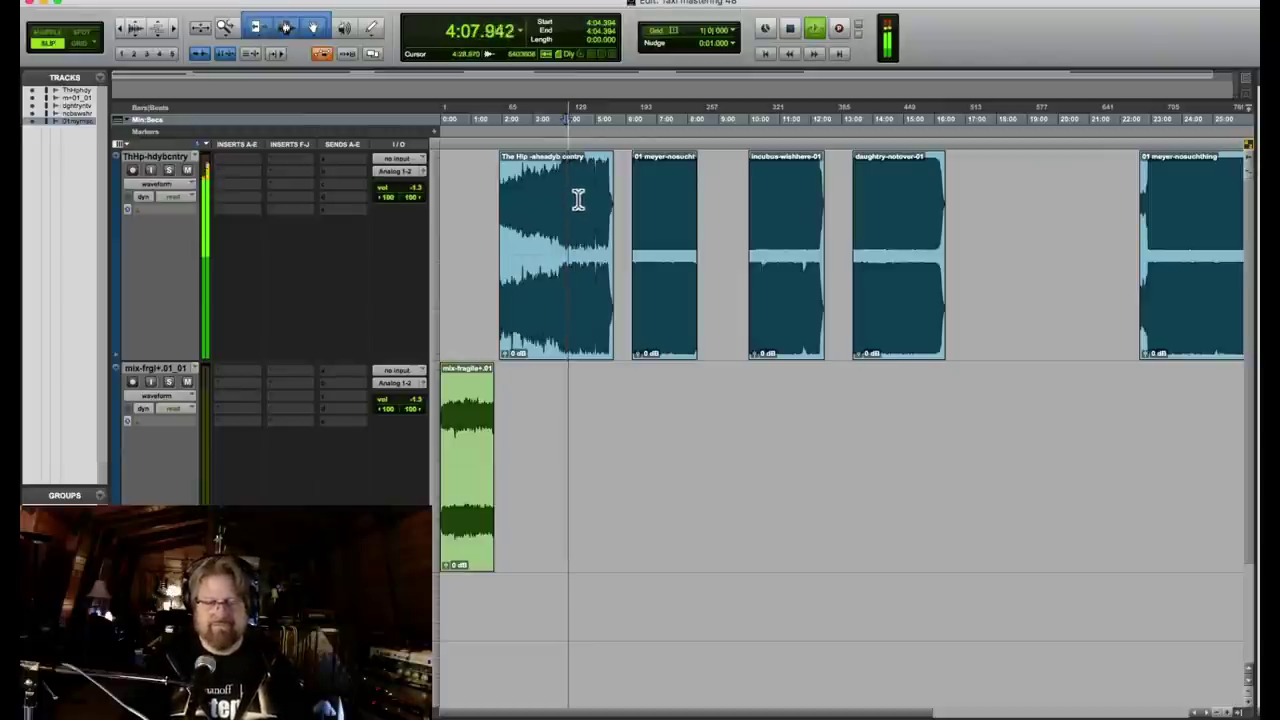
pyautogui.click(461, 218)
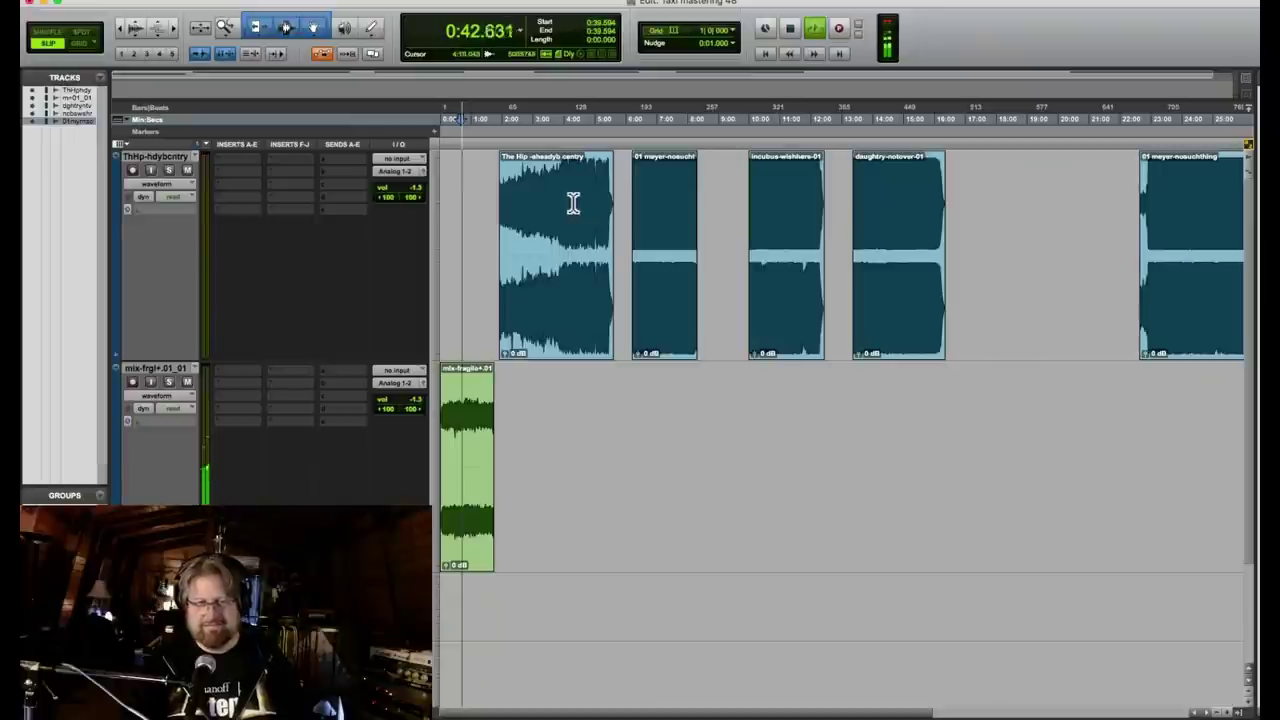
pyautogui.press('space')
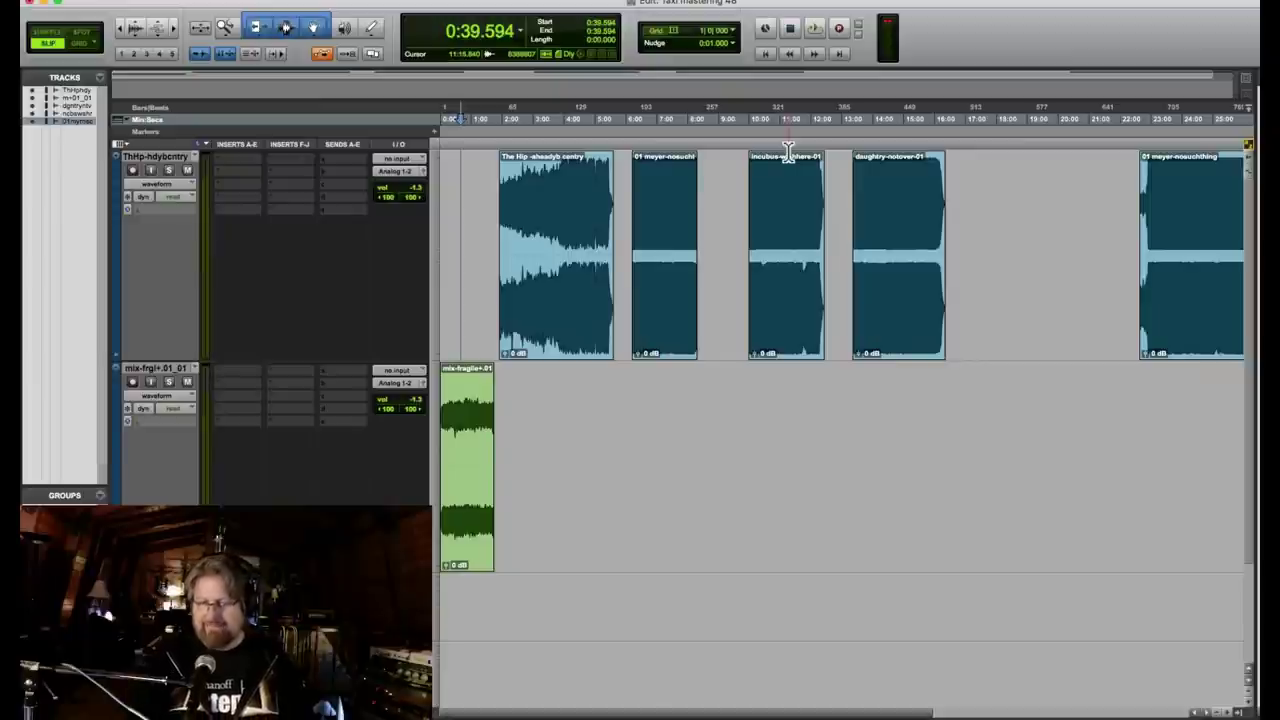
# Compare incubus-wishhere-01 from about 10:19 with daughtry-notover-01 from about 13:39, returning to the incubus clip at about 10:15.
pyautogui.click(760, 129)
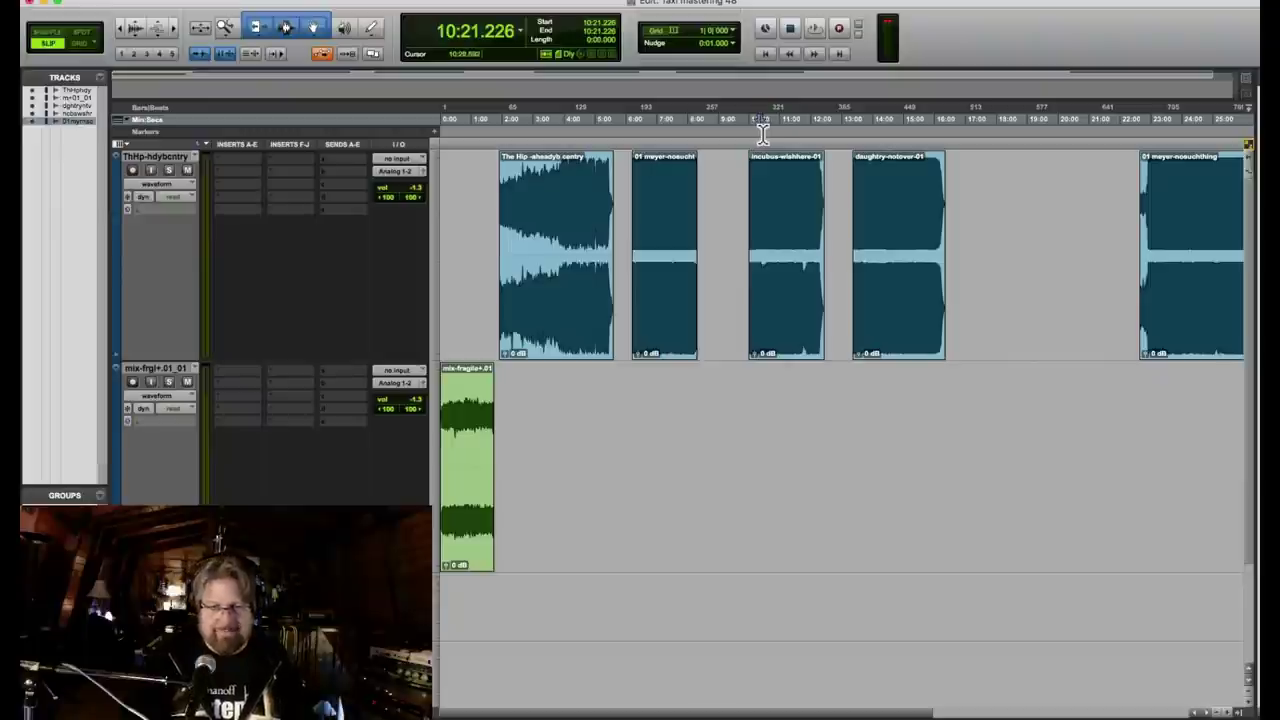
pyautogui.click(760, 129)
pyautogui.press('space')
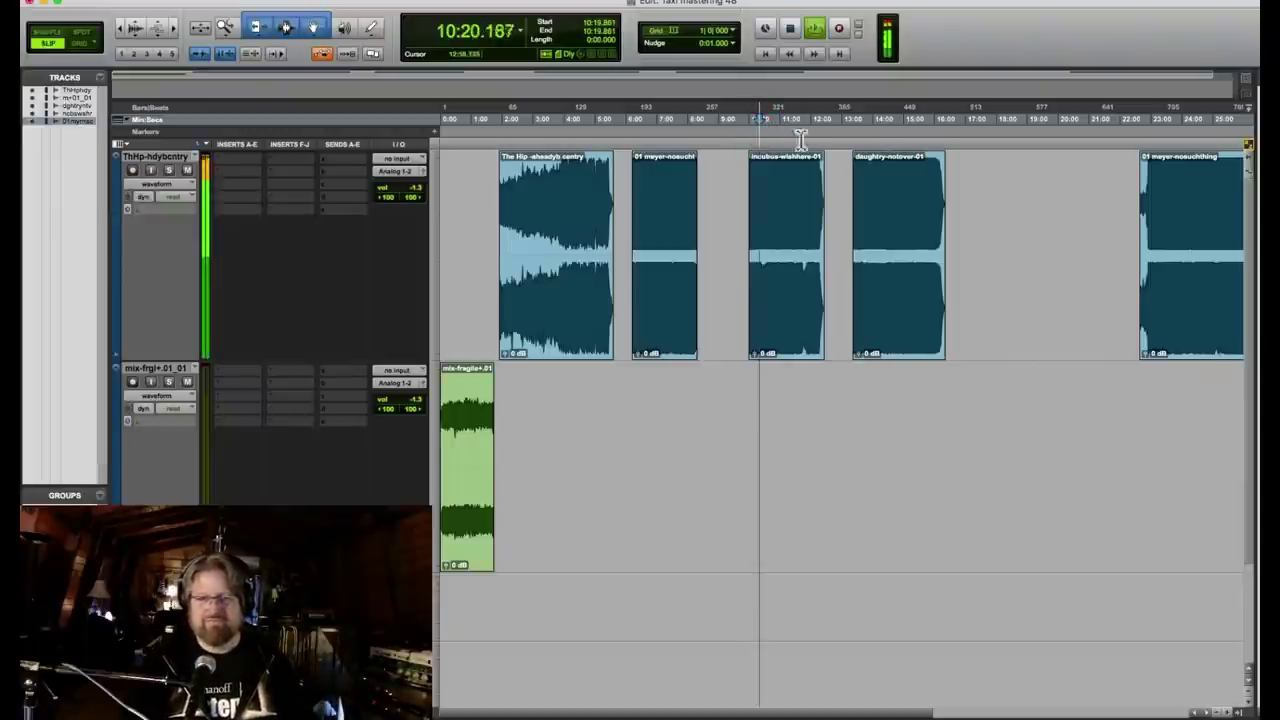
pyautogui.click(862, 135)
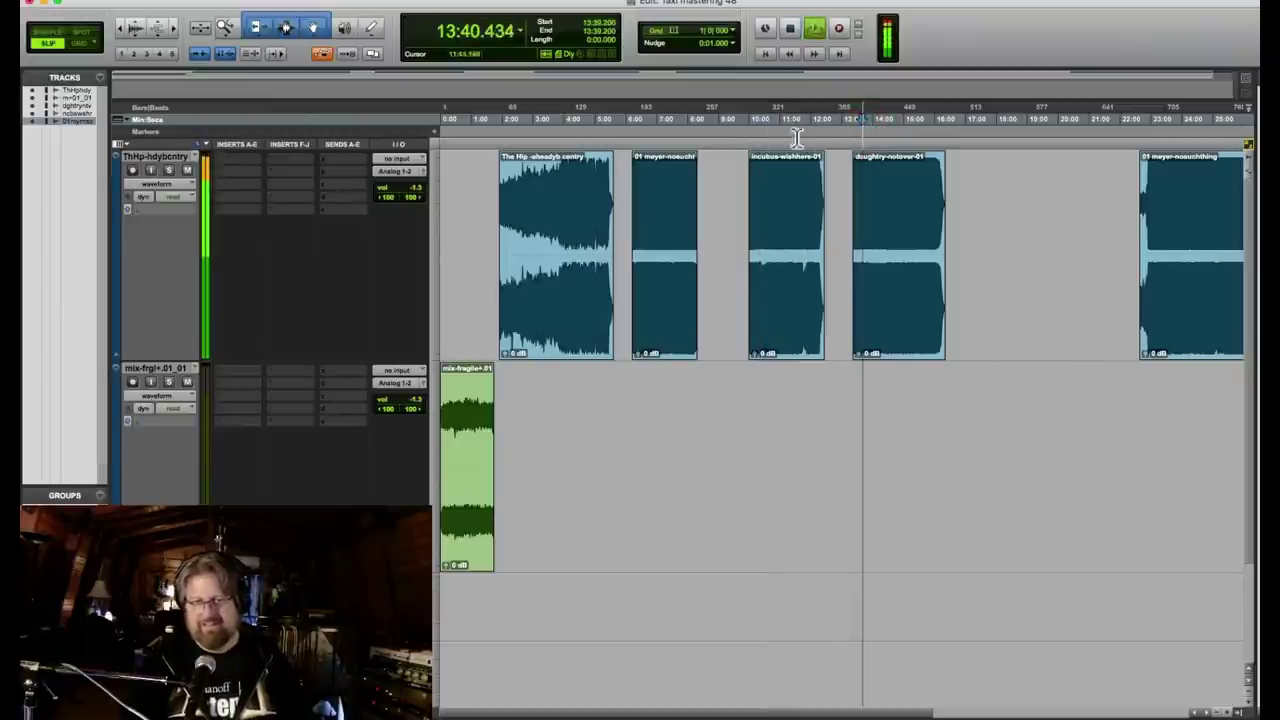
pyautogui.click(758, 136)
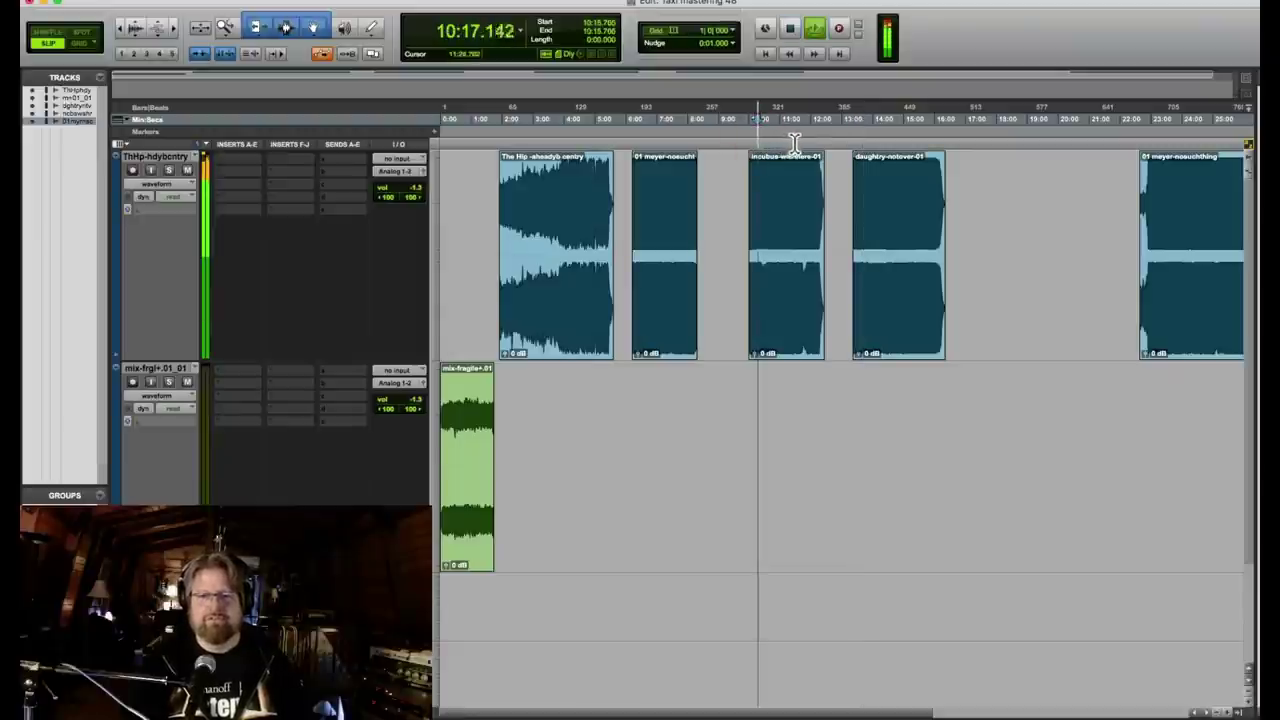
pyautogui.press('space')
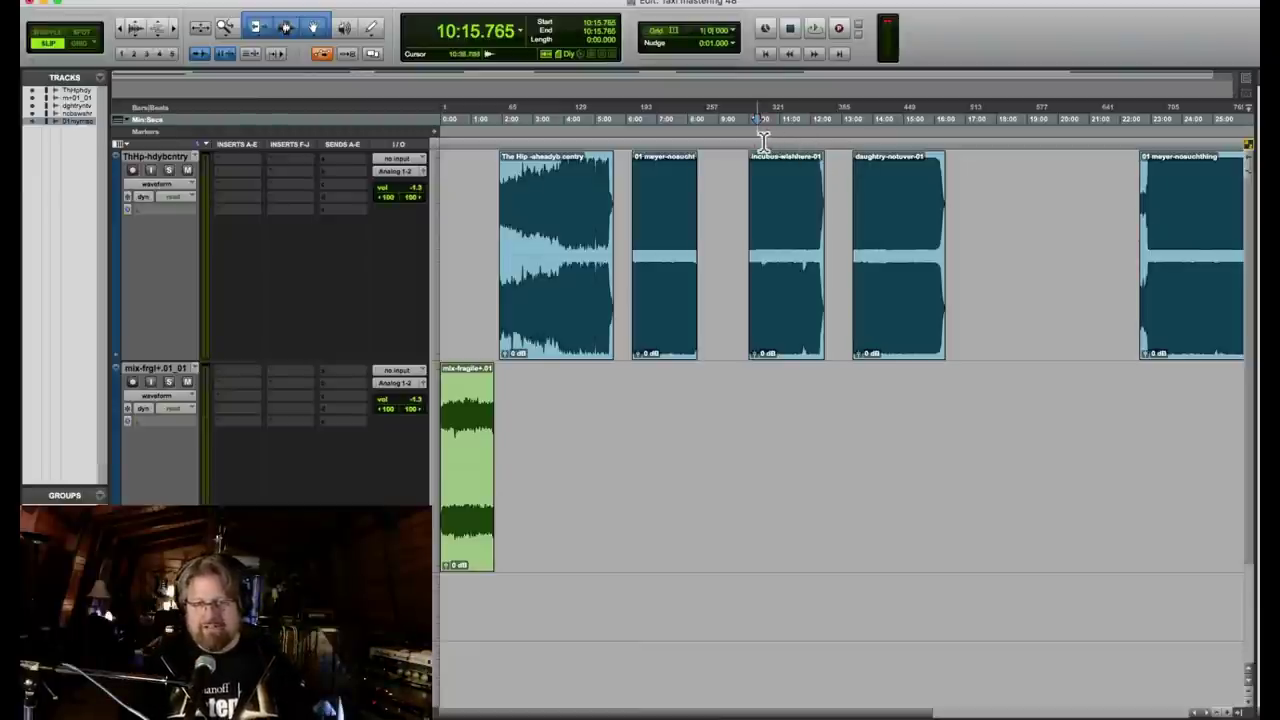
# Play incubus-wishhere-01 from about 10:18, stop it, and play daughtry-notover-01 from about 13:46.
pyautogui.click(760, 140)
pyautogui.press('space')
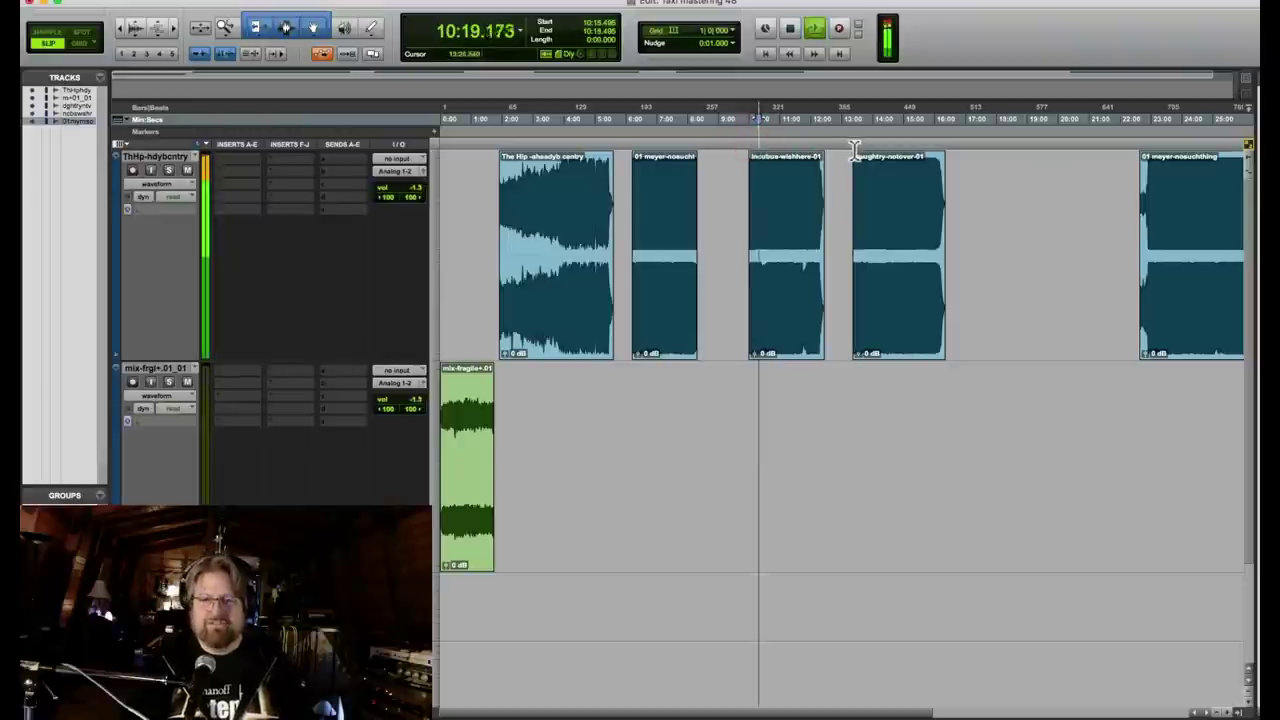
pyautogui.press('space')
pyautogui.click(866, 140)
pyautogui.press('space')
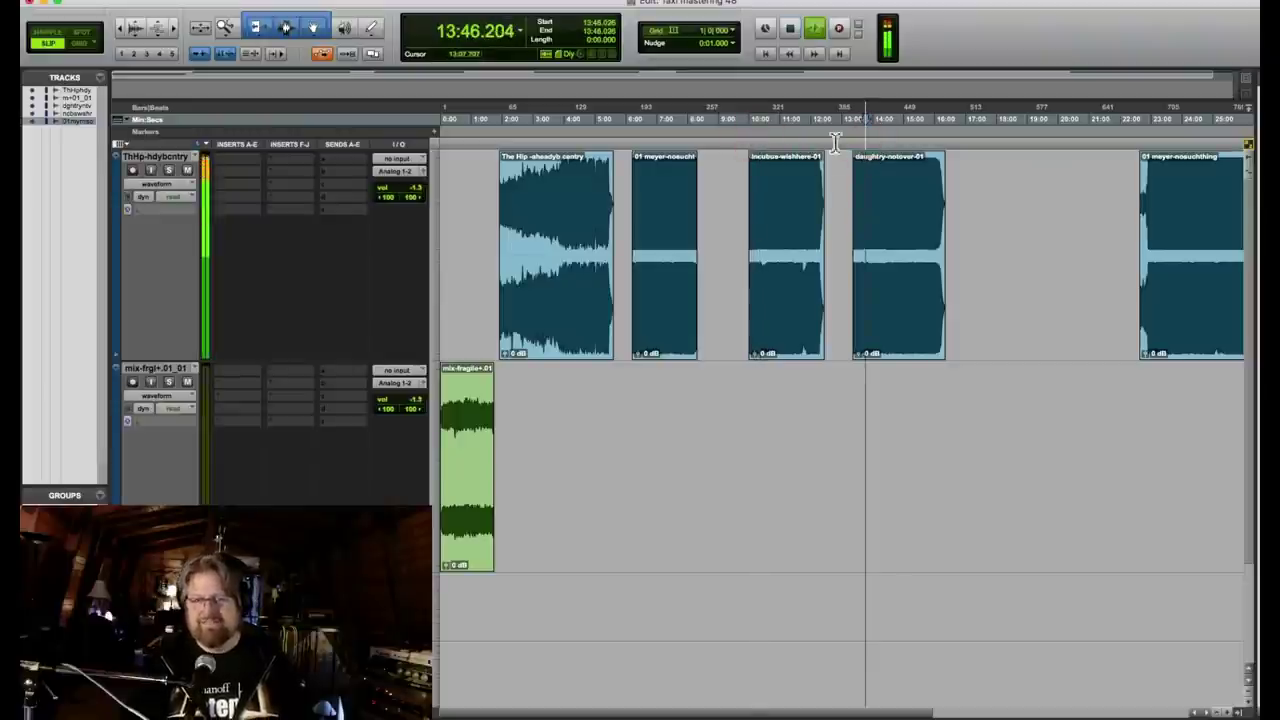
# Switch playback to incubus-wishhere-01 at about 10:49 and to daughtry-notover-01 at about 14:03, ending with playback stopped.
pyautogui.click(775, 140)
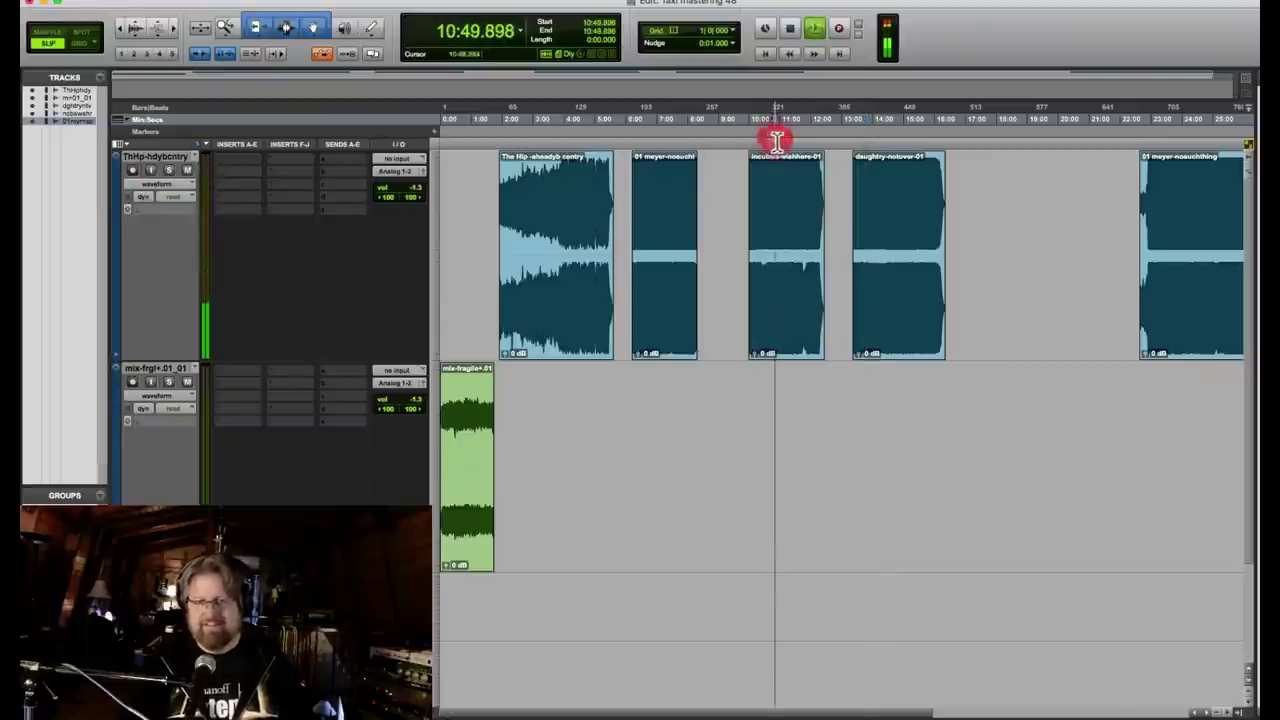
pyautogui.click(874, 140)
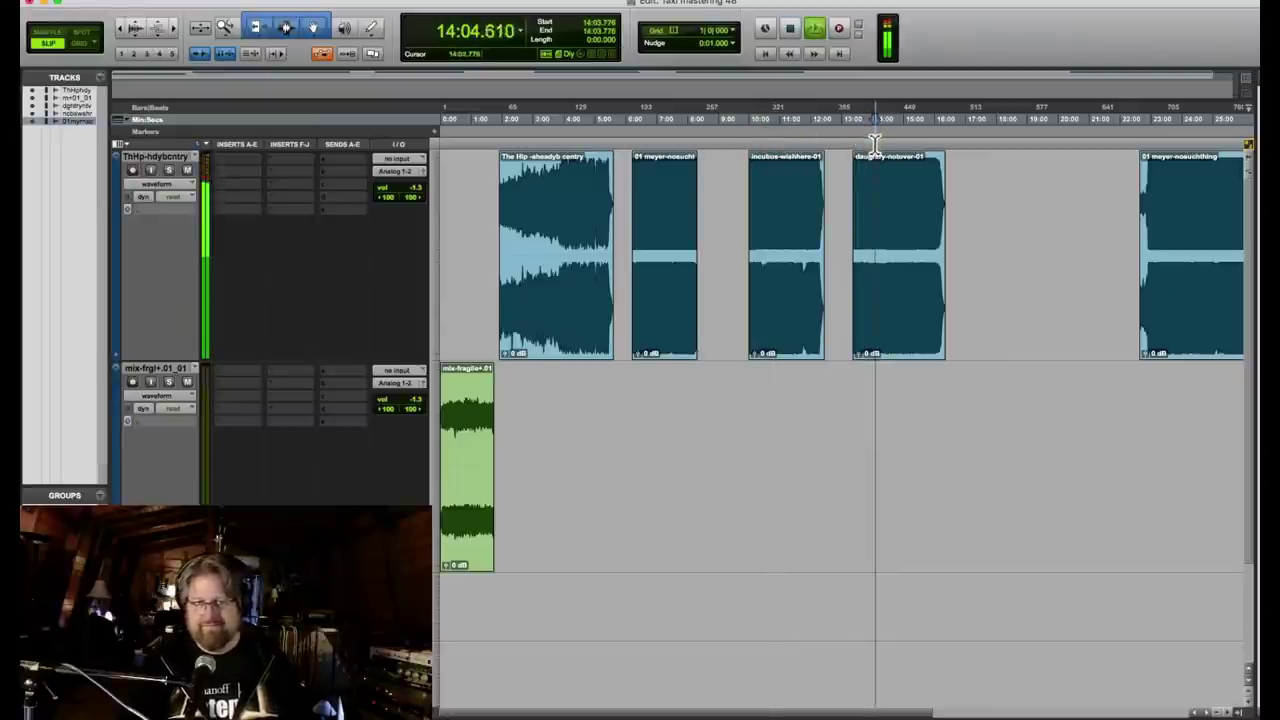
pyautogui.press('space')
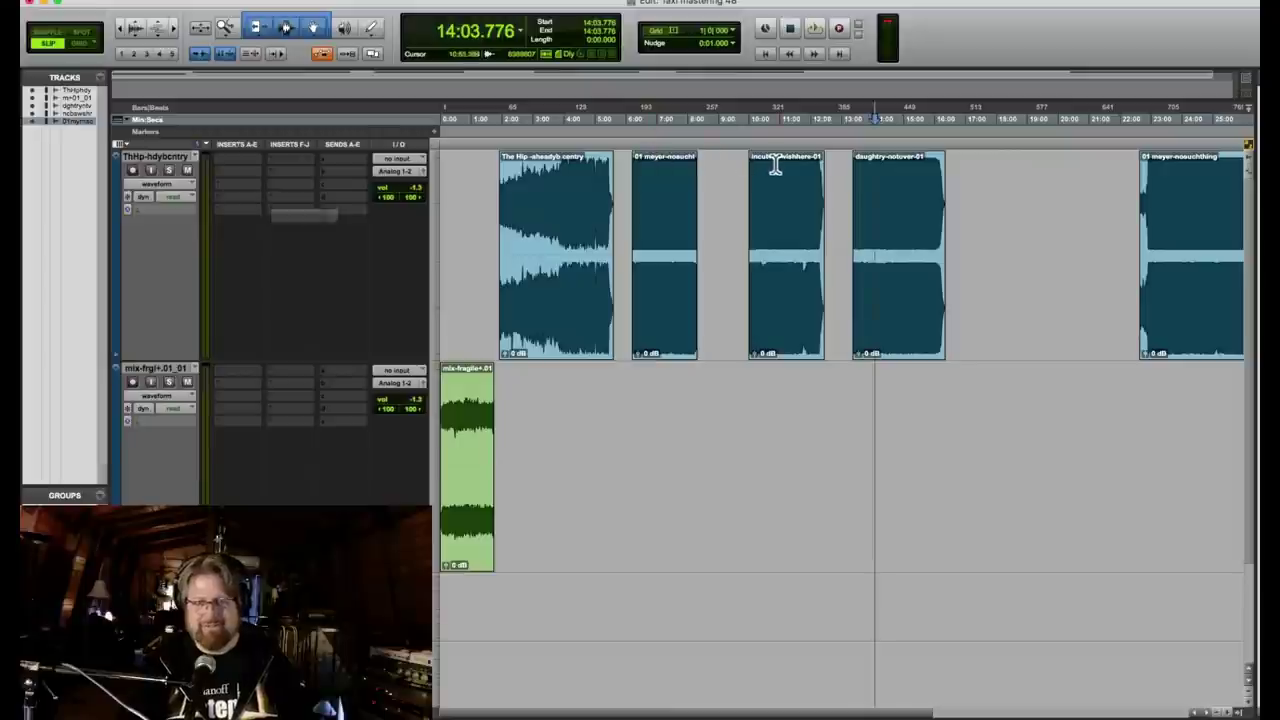
# Alternate playback between incubus-wishhere-01 at about 10:13, daughtry-notover-01 at about 13:29, and the incubus clip at about 10:08.
pyautogui.click(757, 137)
pyautogui.press('space')
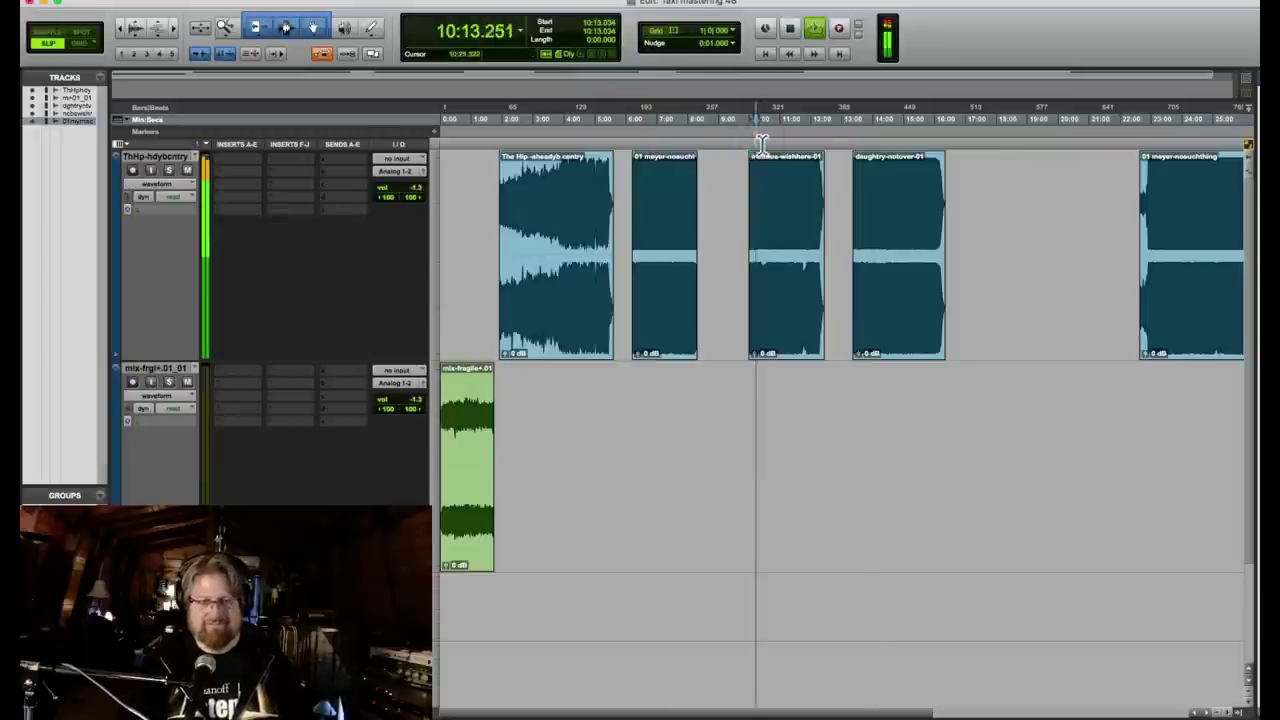
pyautogui.click(857, 140)
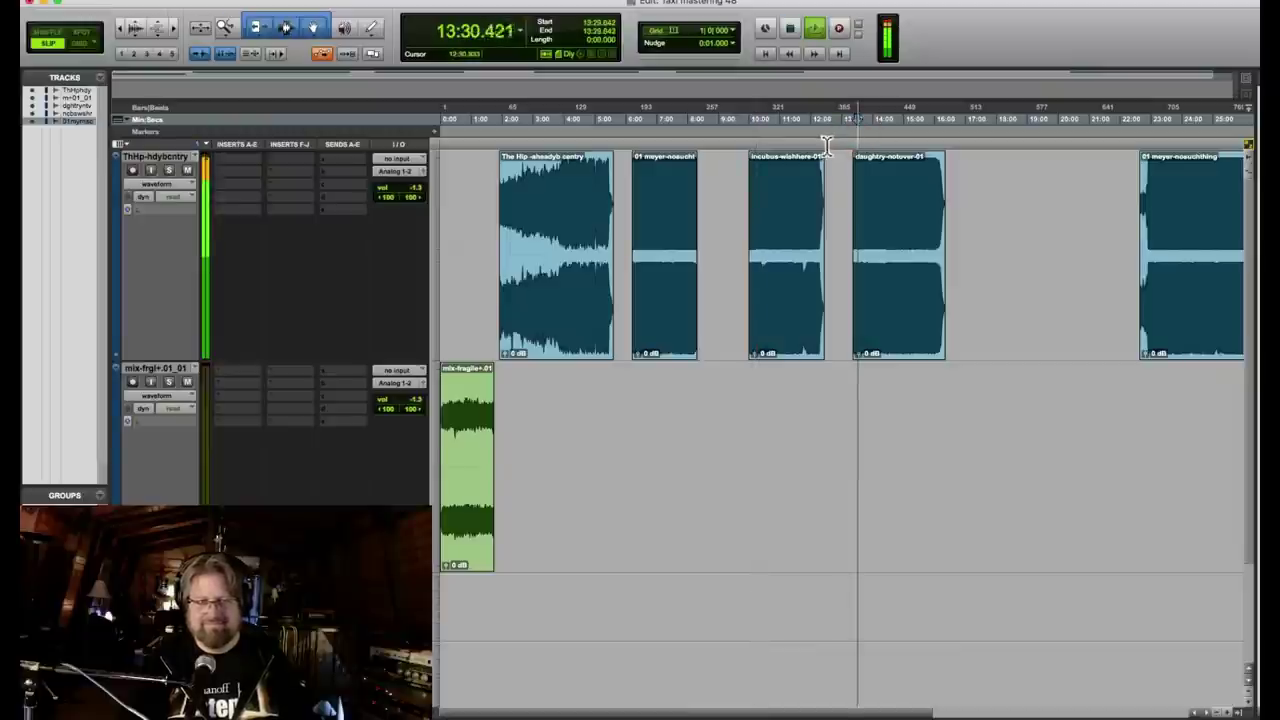
pyautogui.click(754, 141)
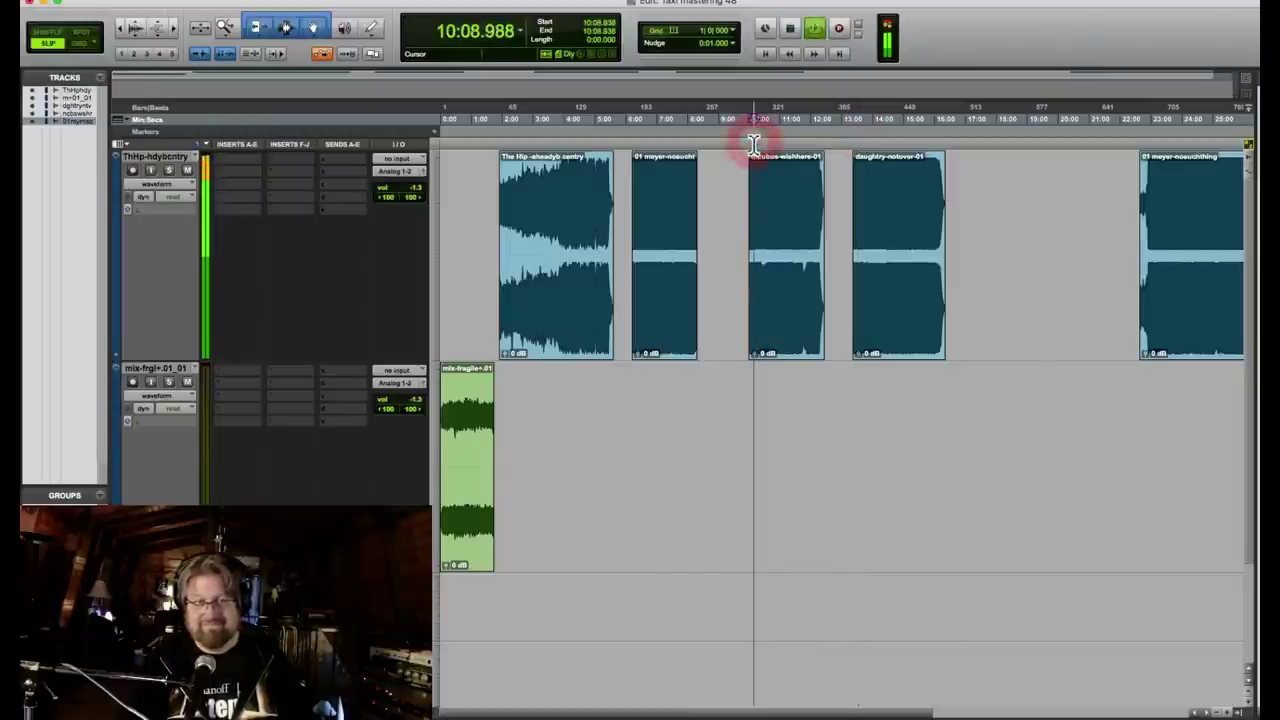
# Play incubus-wishhere-01 from about 11:58 and stop playback.
pyautogui.click(810, 140)
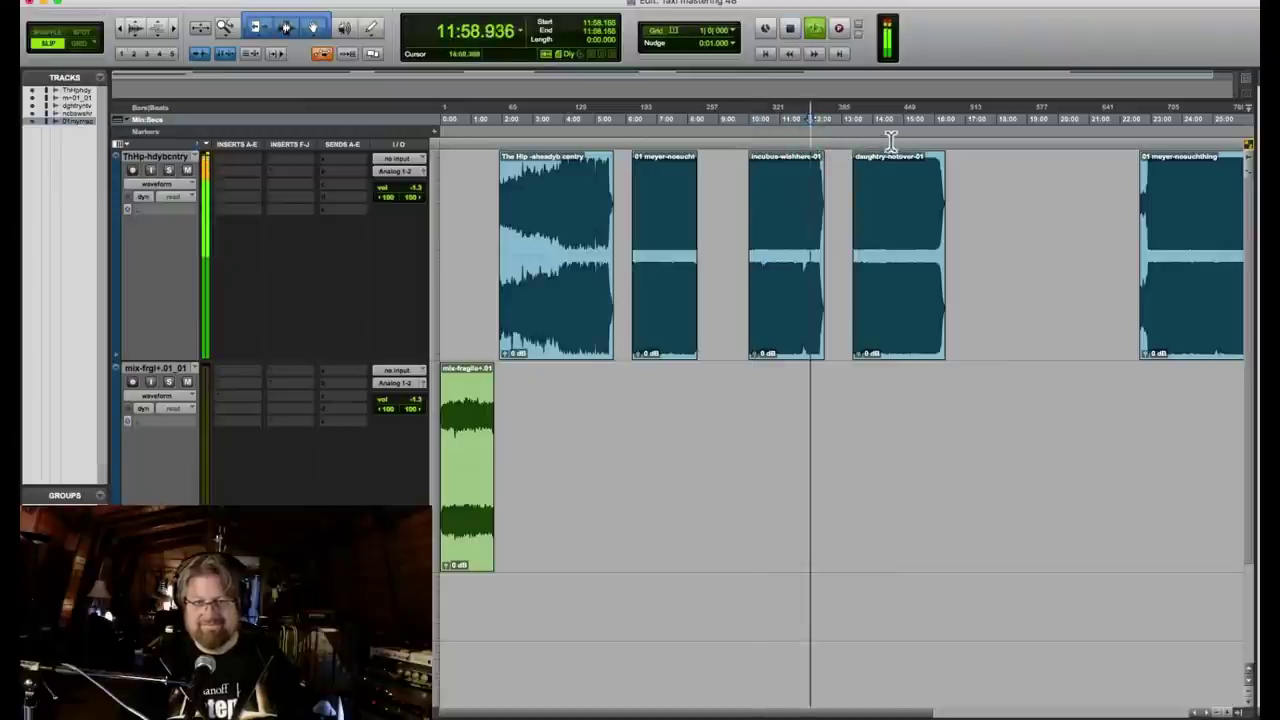
pyautogui.press('space')
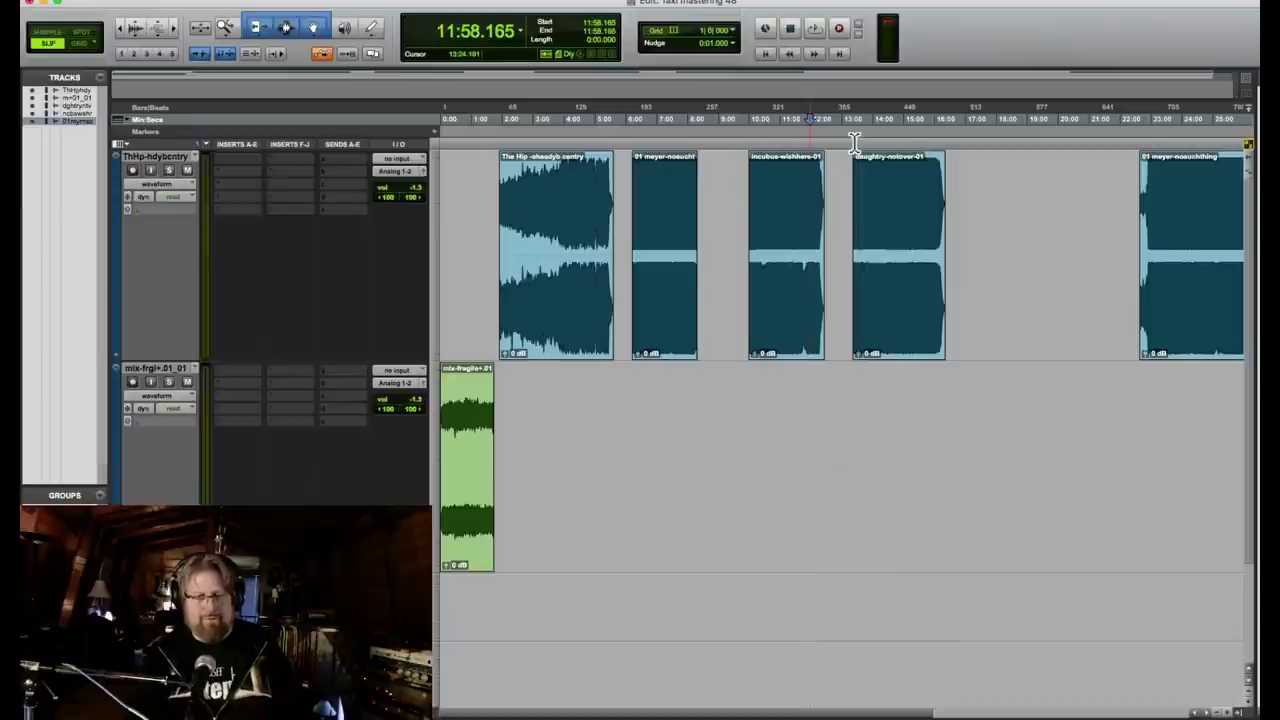
# Compare the mix-fragile+.01 clip from about 0:50 with The Hip clip from about 4:18, ending with playback stopped.
pyautogui.click(466, 148)
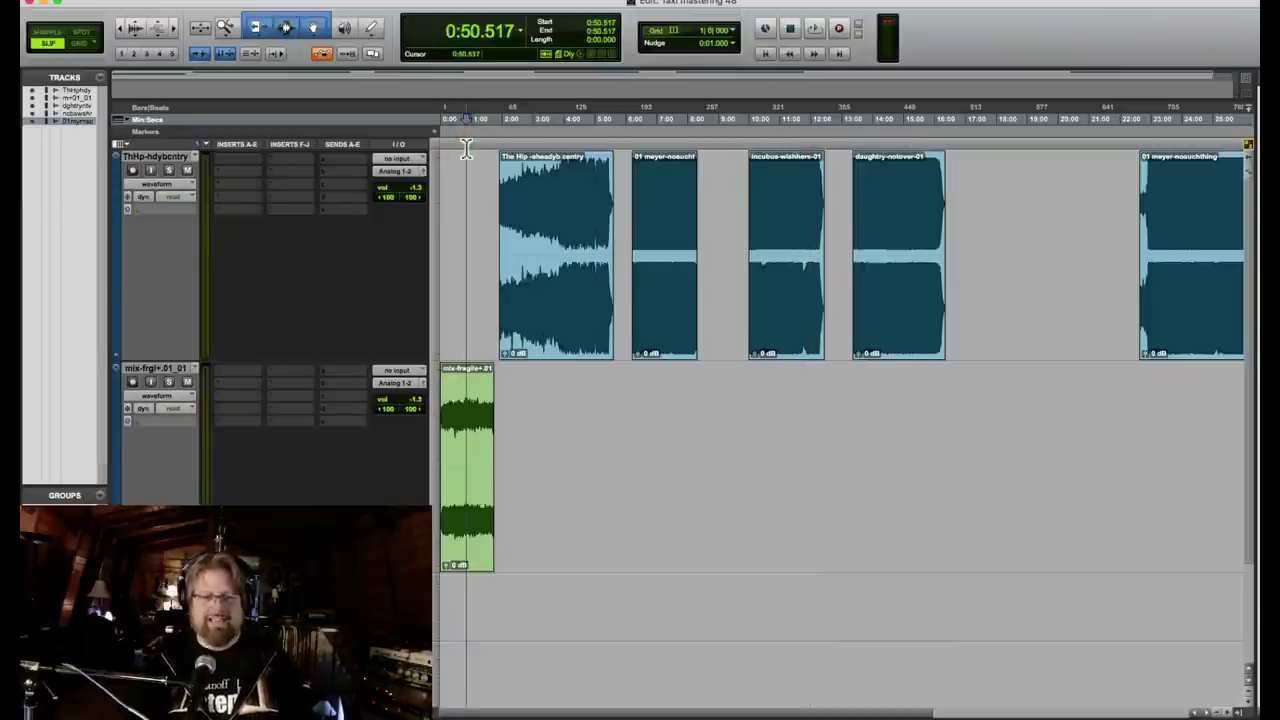
pyautogui.press('space')
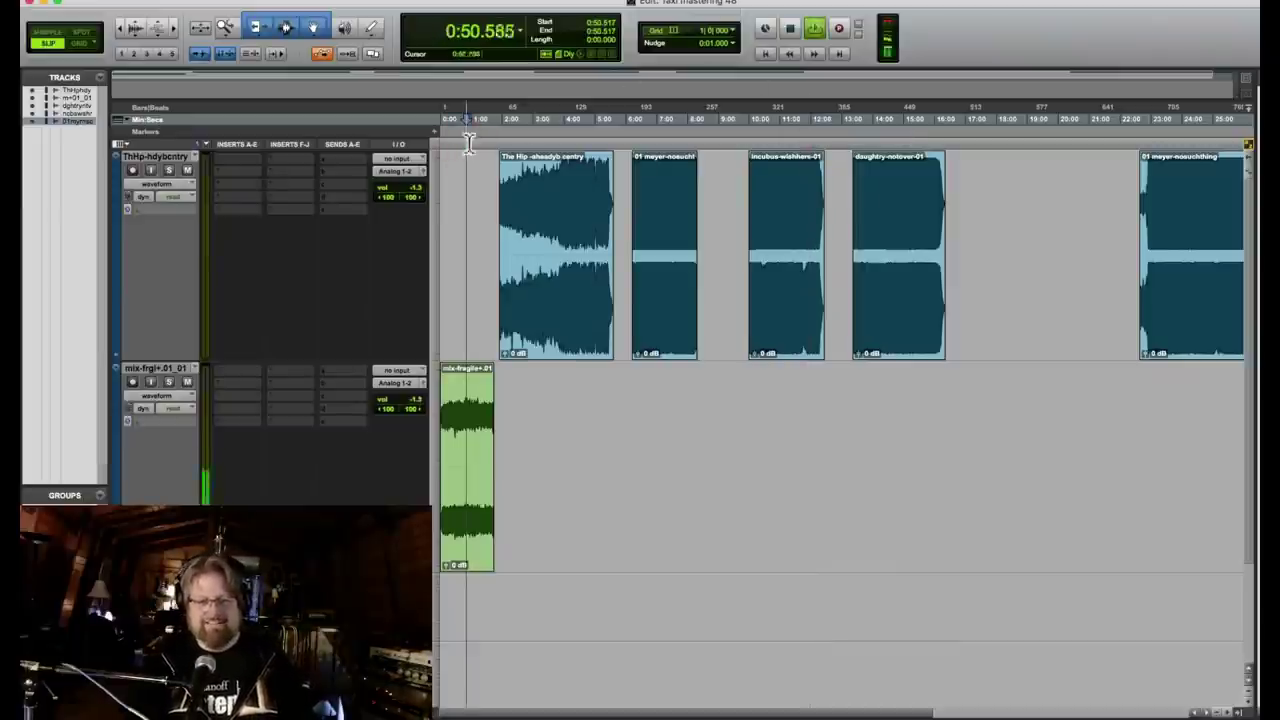
pyautogui.click(573, 138)
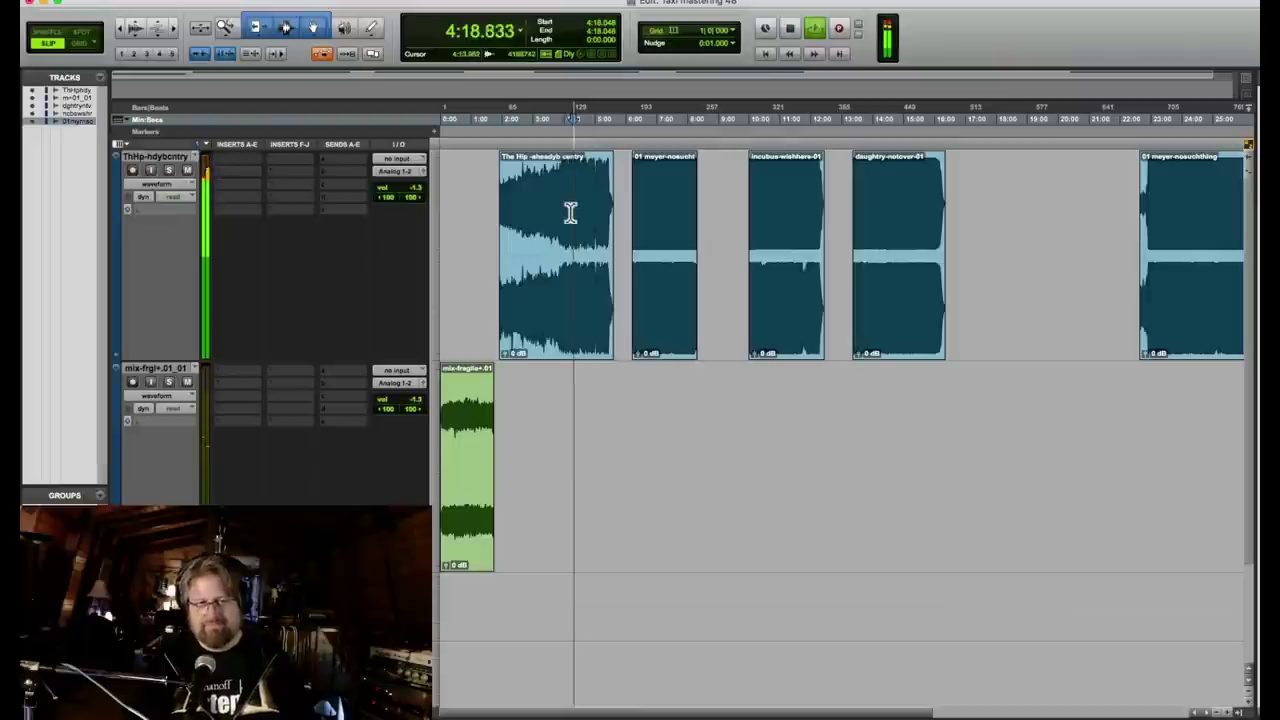
pyautogui.press('space')
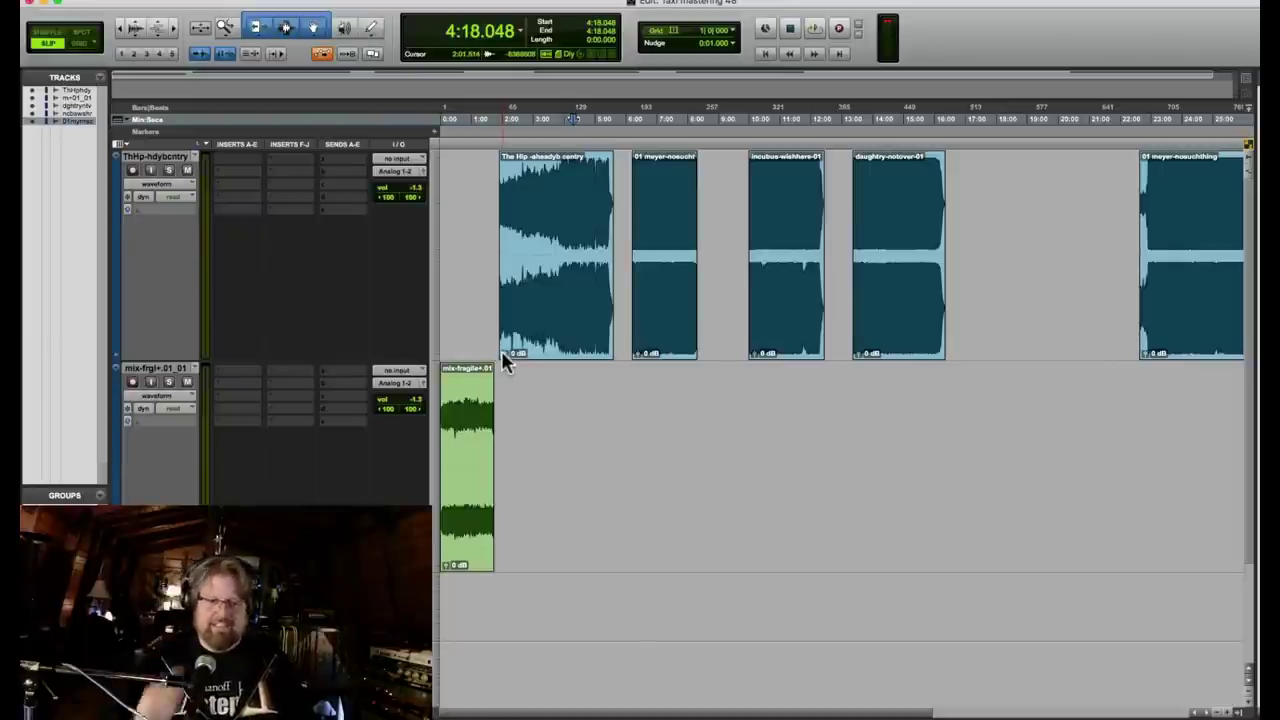
# Lower the clip gain of The Hip clip to -8.5 dB and play it from about 4:18.
pyautogui.moveTo(501, 350); pyautogui.dragTo(504, 357)
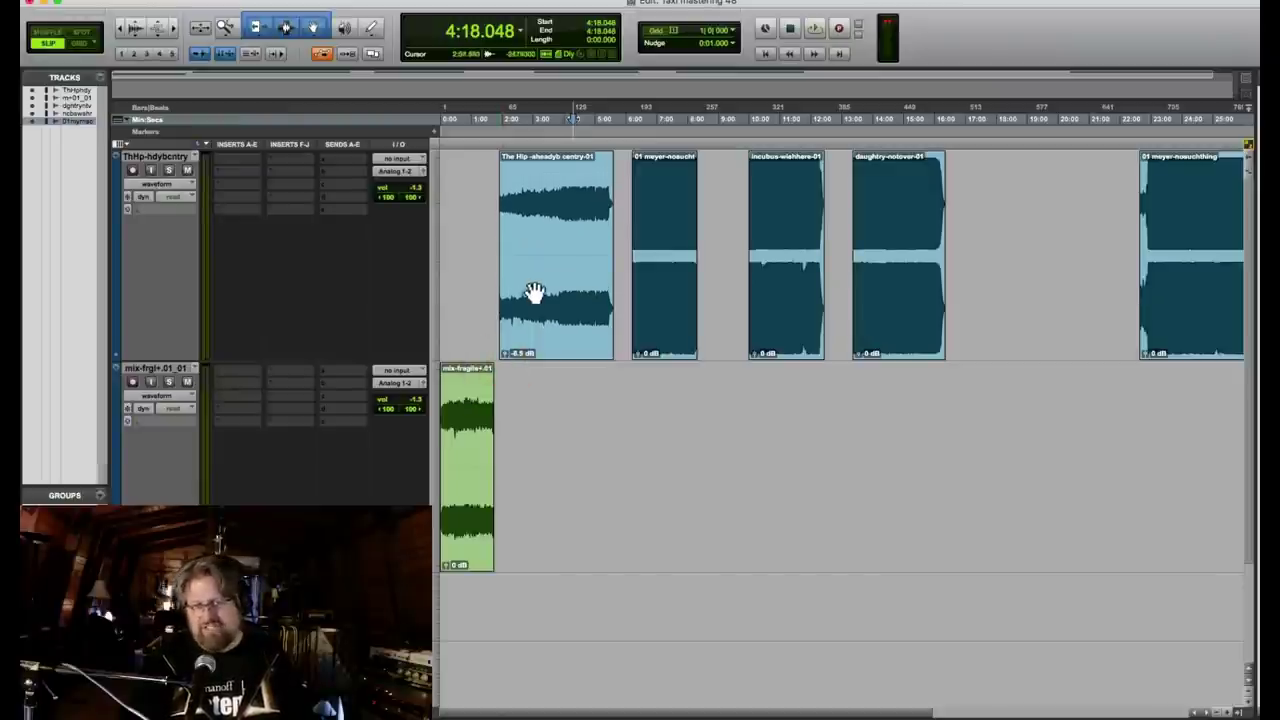
pyautogui.click(572, 203)
pyautogui.press('space')
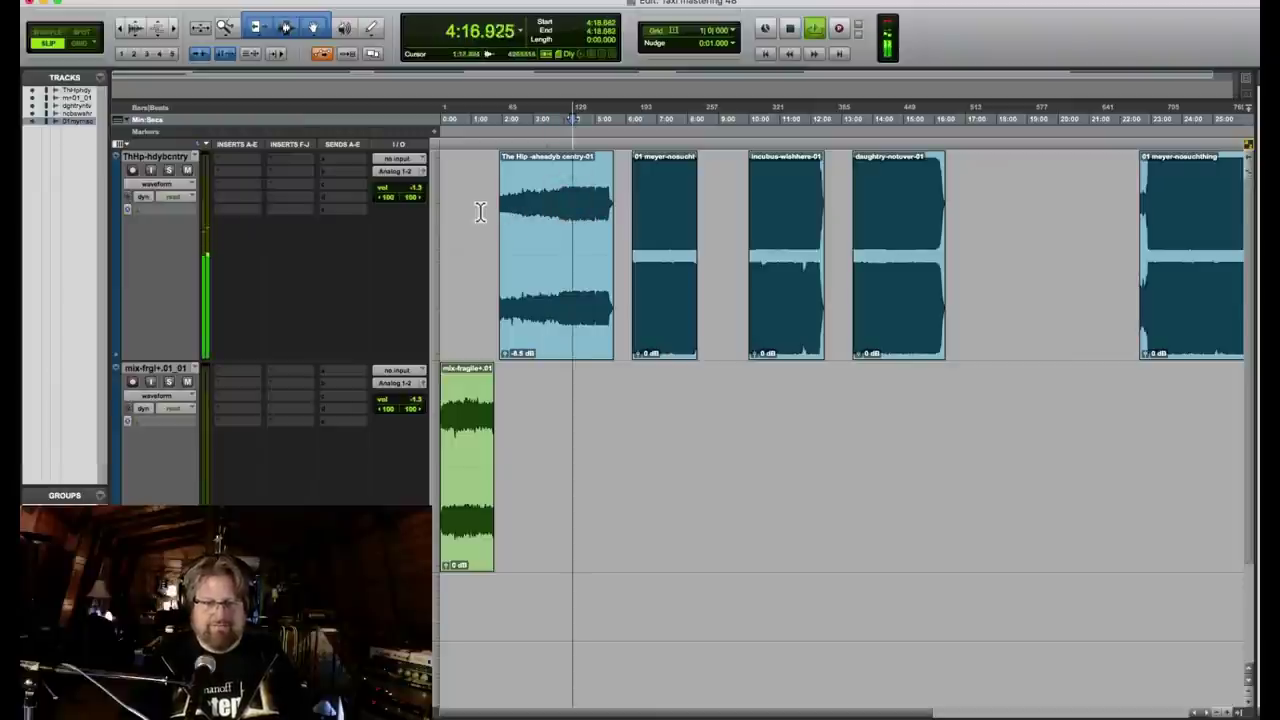
# Alternate playback between mix-fragile+.01 at about 0:53, The Hip clip at about 4:11, and the mix at about 0:56, then stop.
pyautogui.click(467, 210)
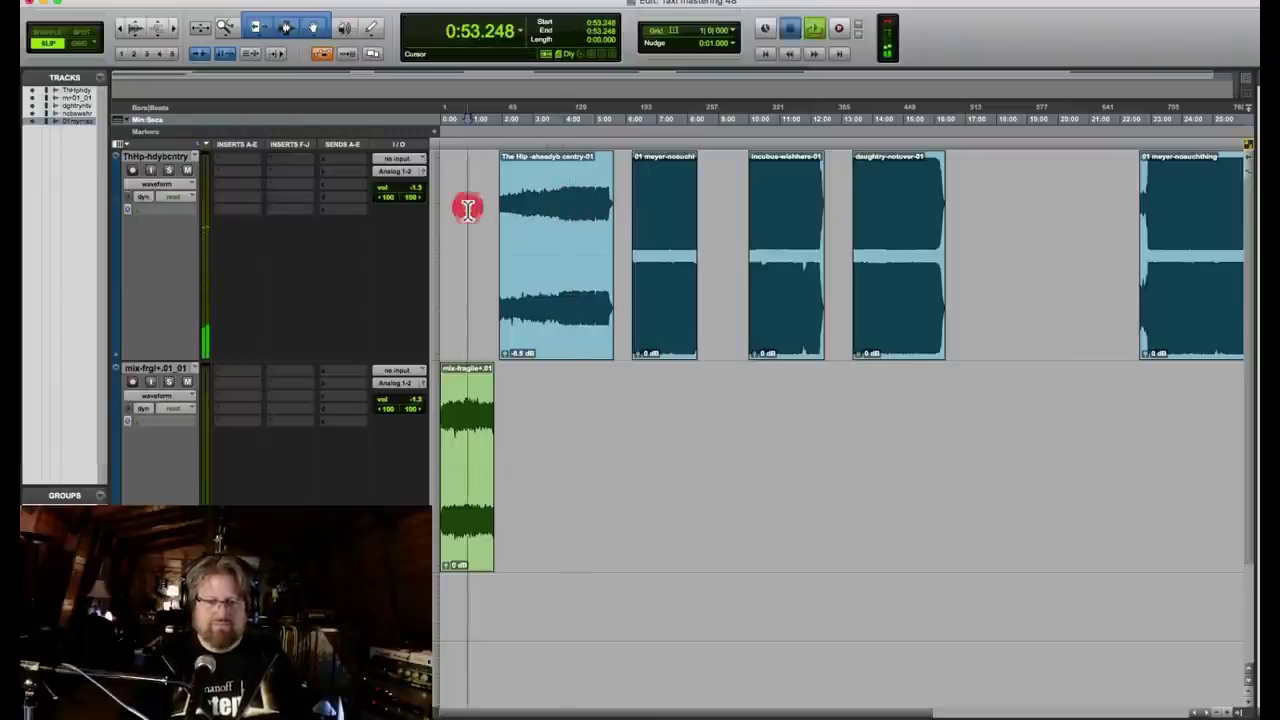
pyautogui.press('space')
pyautogui.click(570, 194)
pyautogui.press('space')
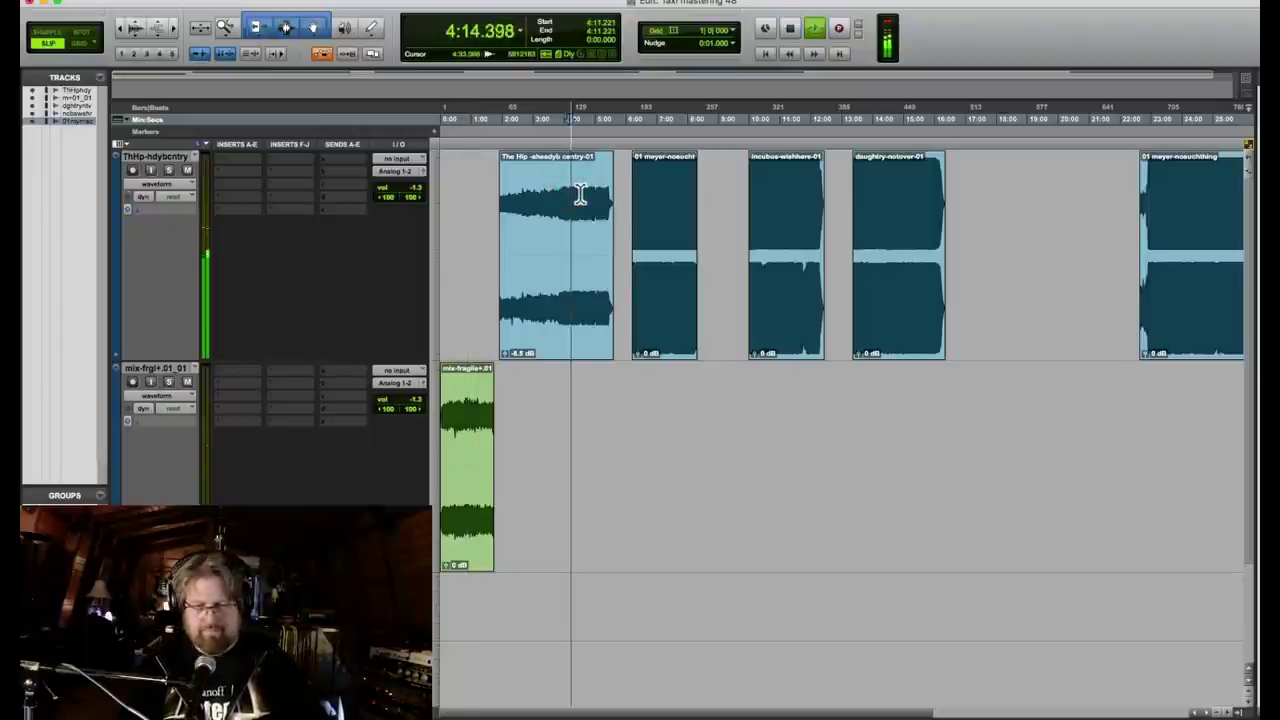
pyautogui.press('space')
pyautogui.click(469, 225)
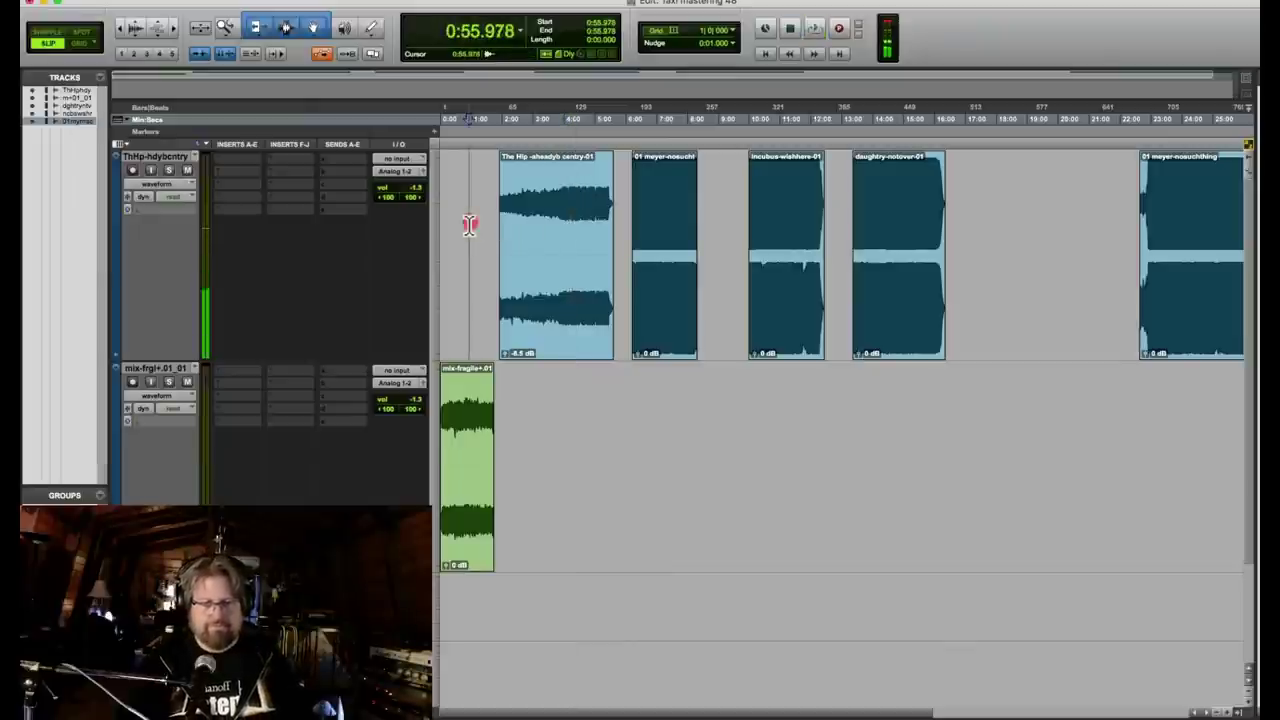
pyautogui.press('space')
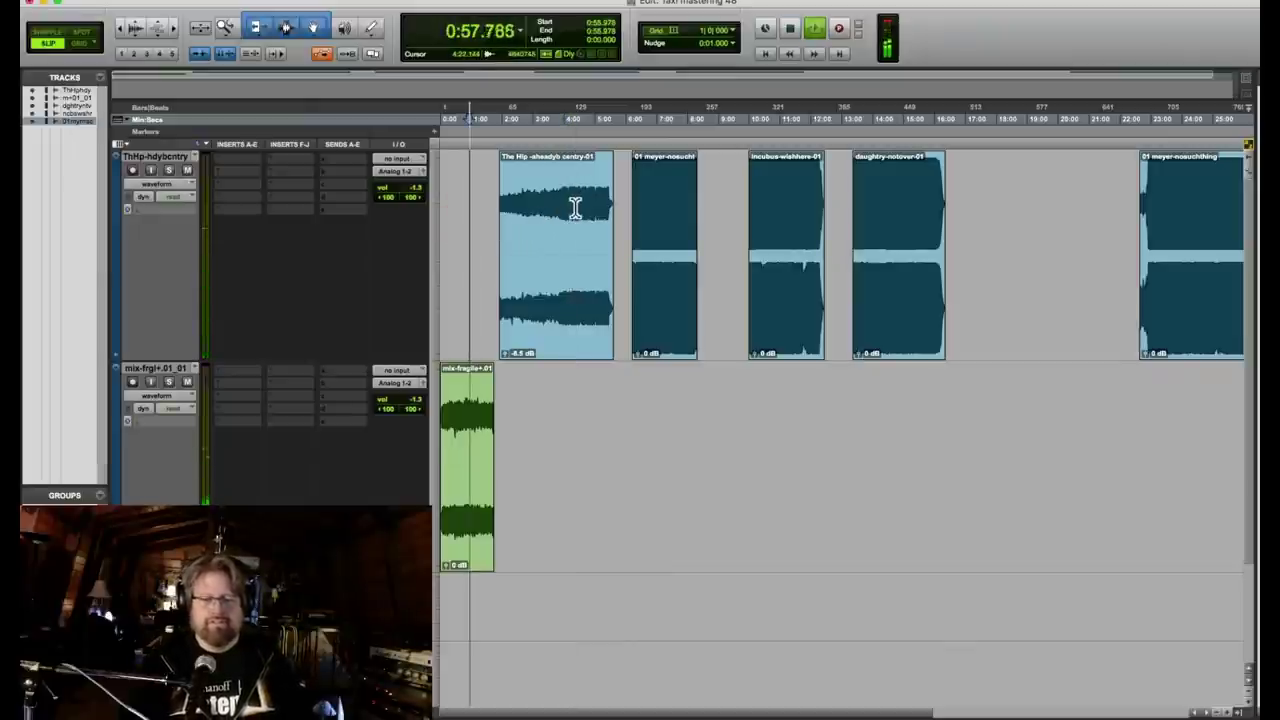
pyautogui.press('space')
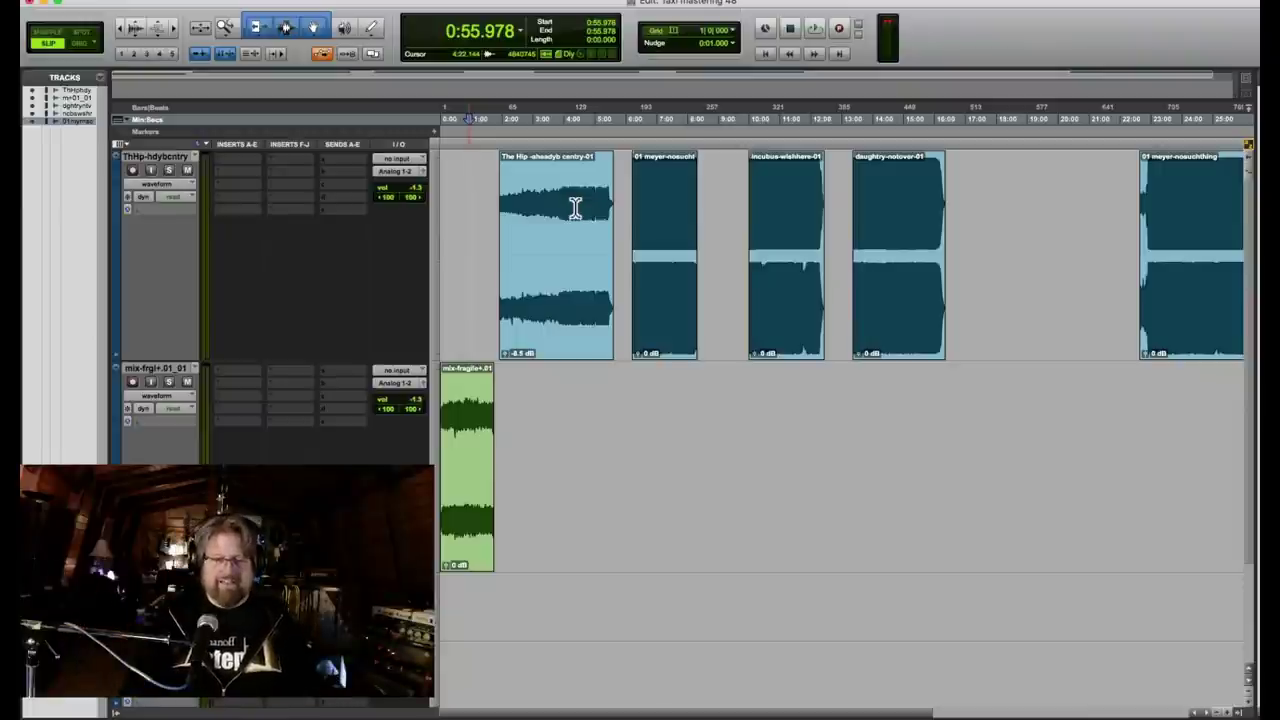
# Play The Hip clip from about 4:22, switch to mix-fragile+.01 at about 0:53, and return to The Hip at about 4:23.
pyautogui.click(575, 207)
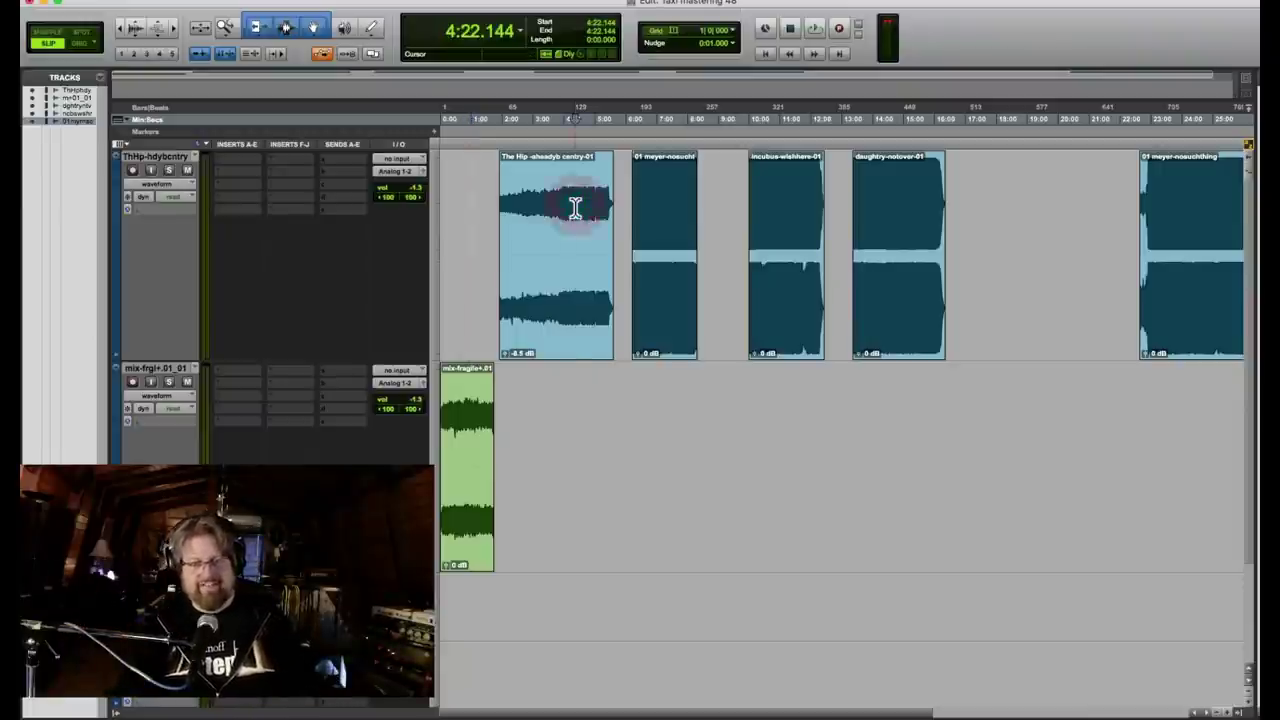
pyautogui.press('space')
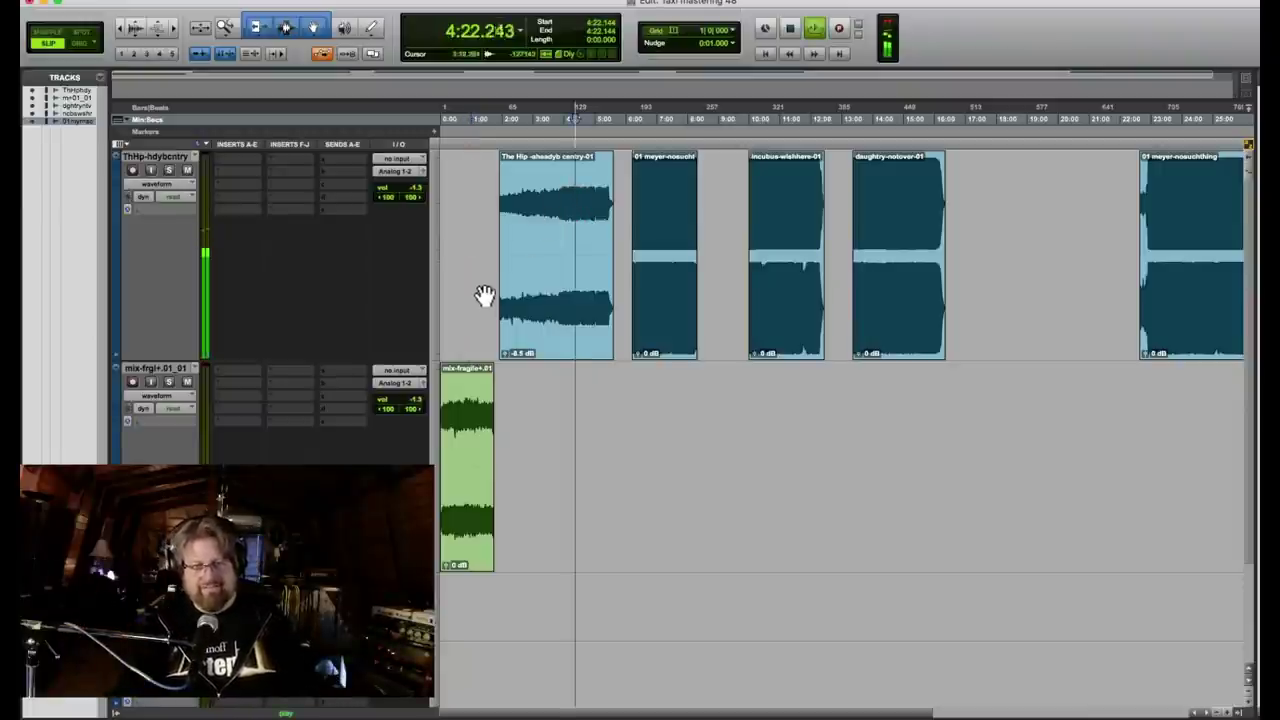
pyautogui.click(468, 236)
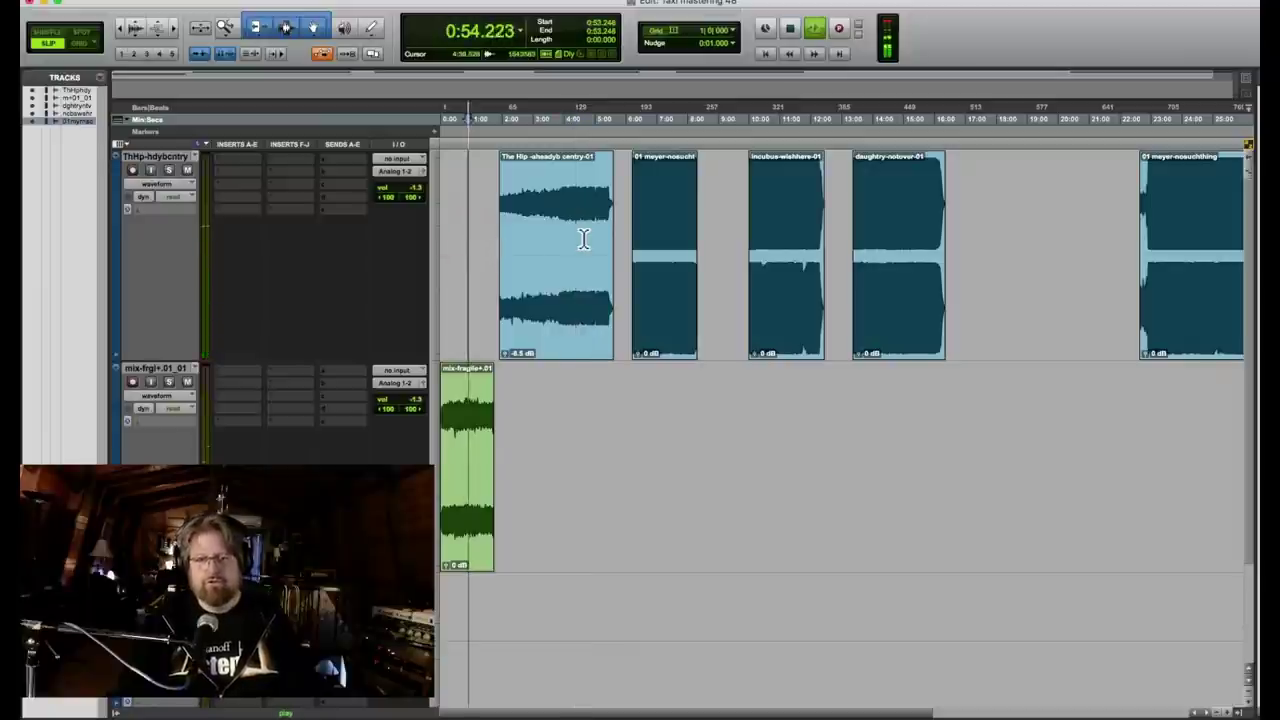
pyautogui.click(576, 203)
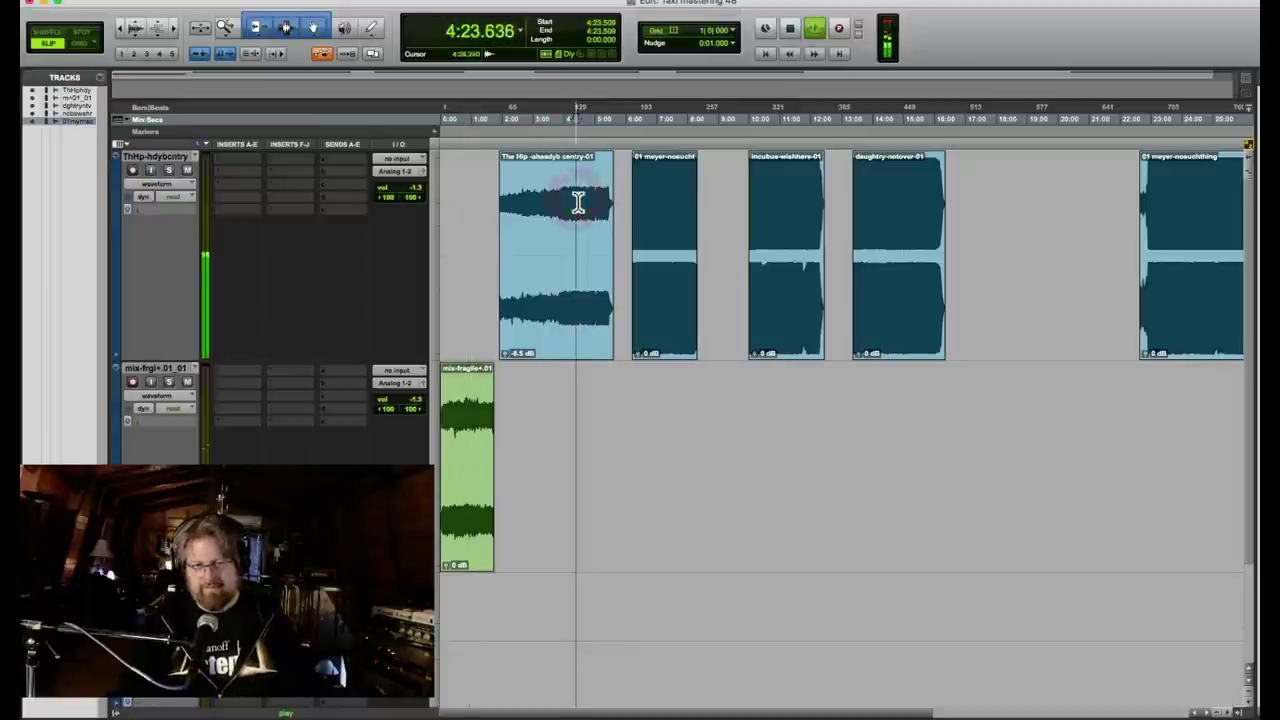
pyautogui.press('space')
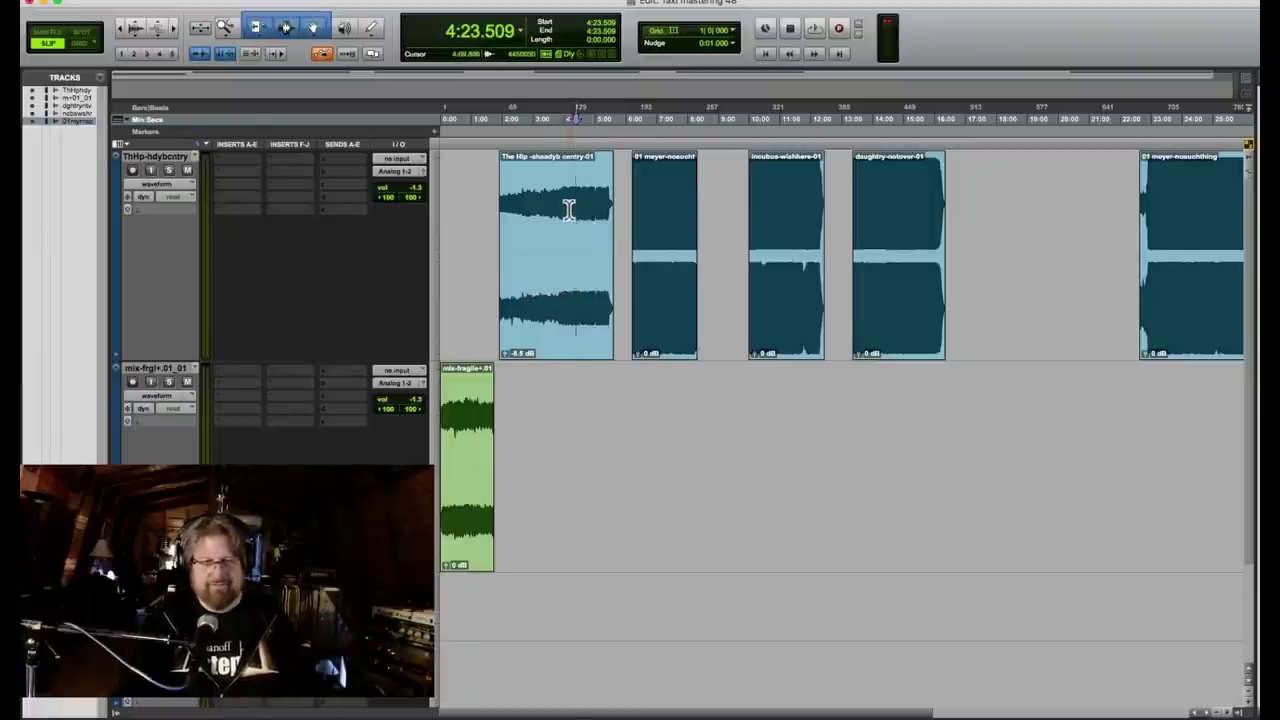
# Replay The Hip clip from about 4:23, compare mix-fragile+.01 at about 0:54, and return to The Hip at about 4:11.
pyautogui.press('space')
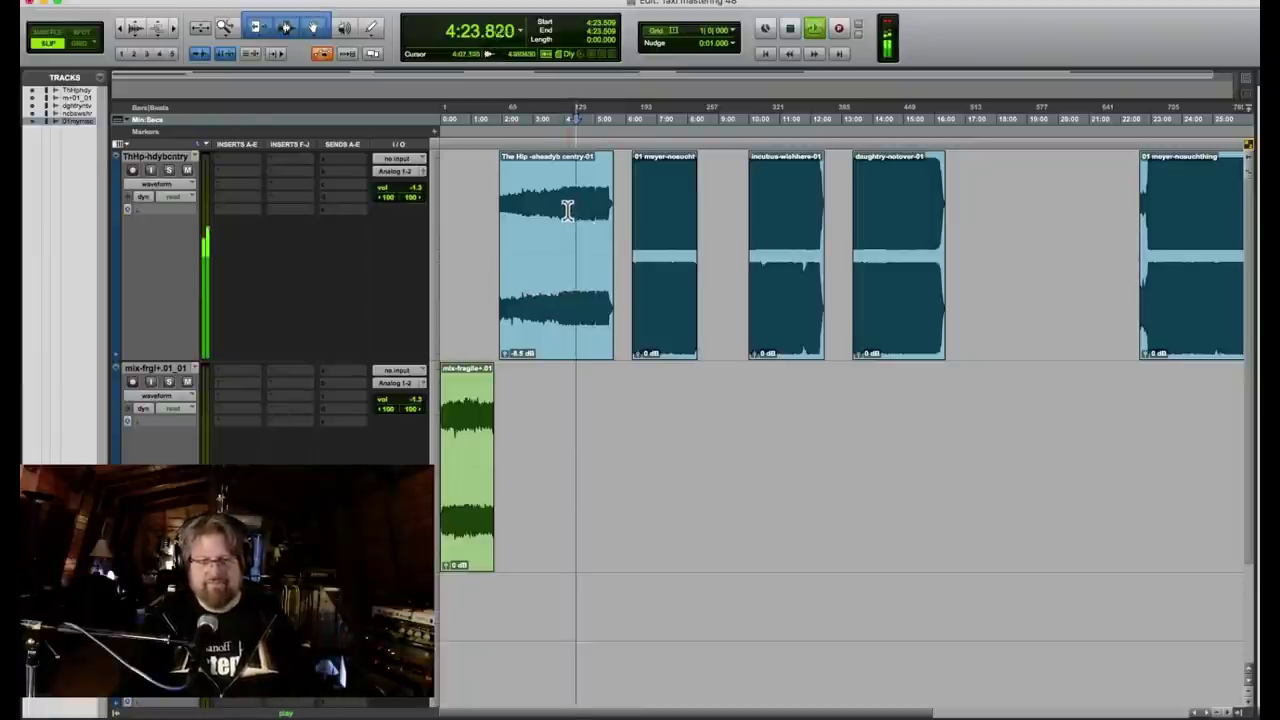
pyautogui.click(470, 240)
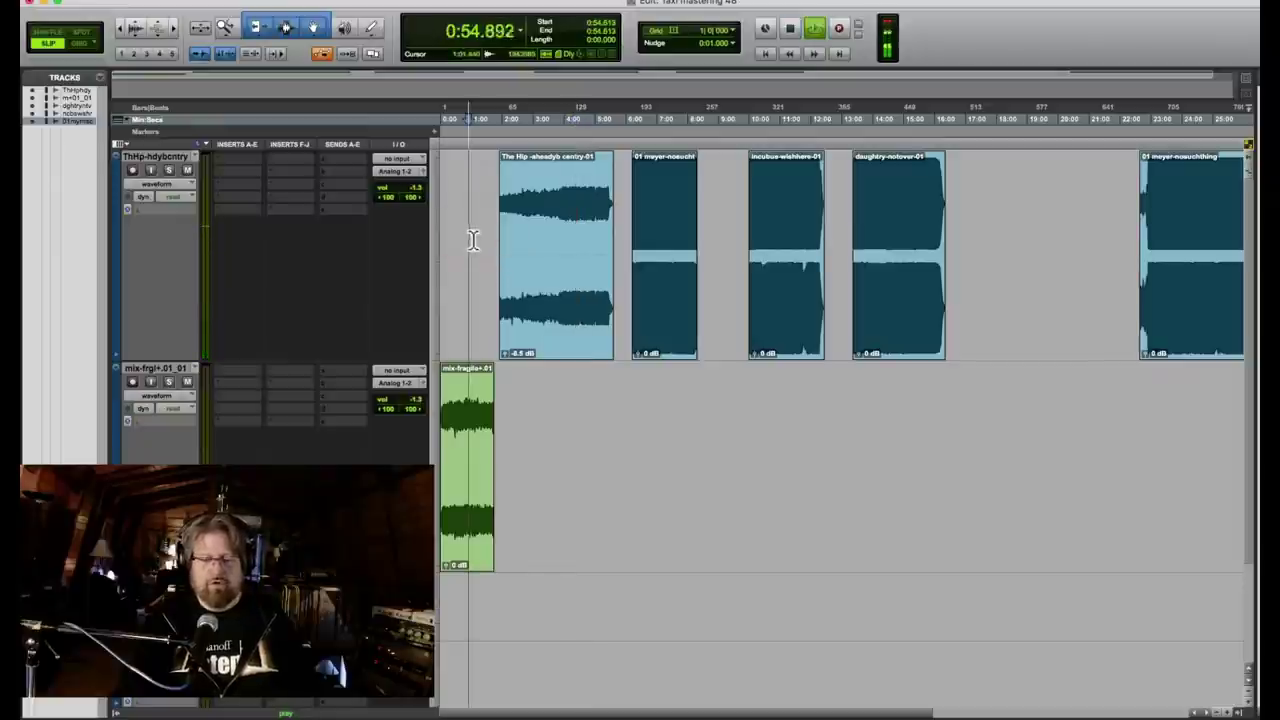
pyautogui.click(571, 204)
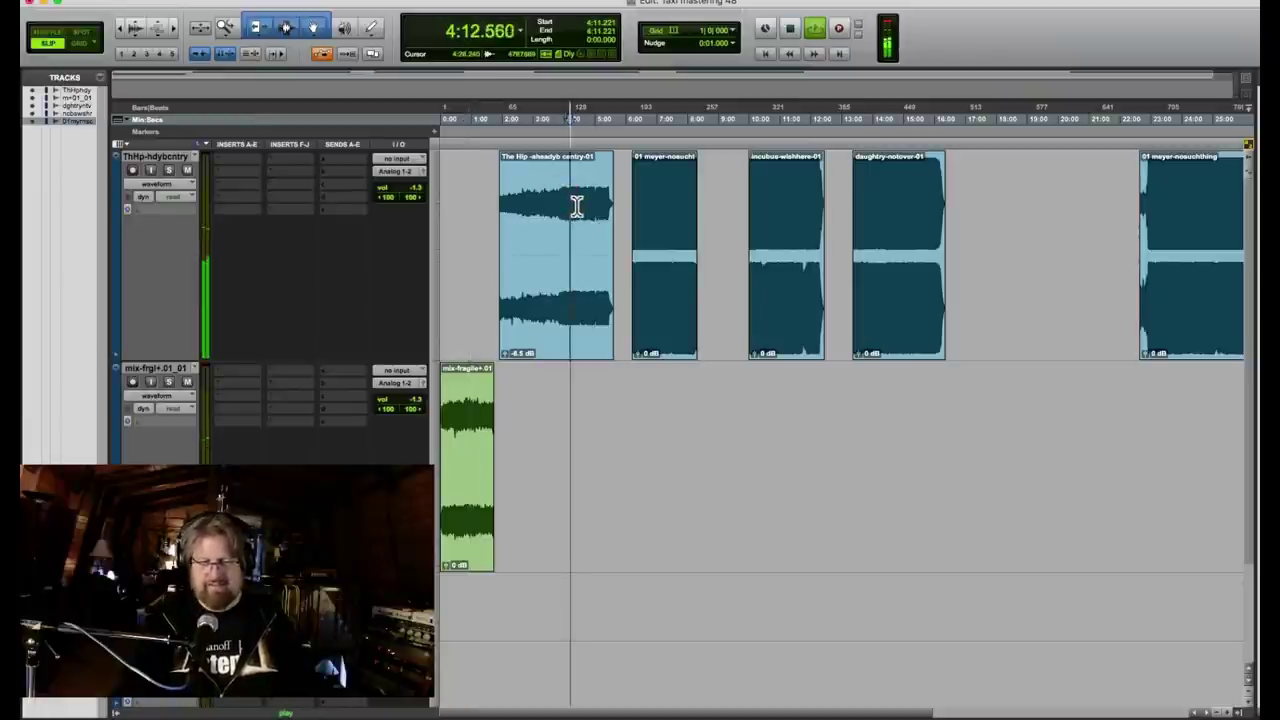
pyautogui.press('space')
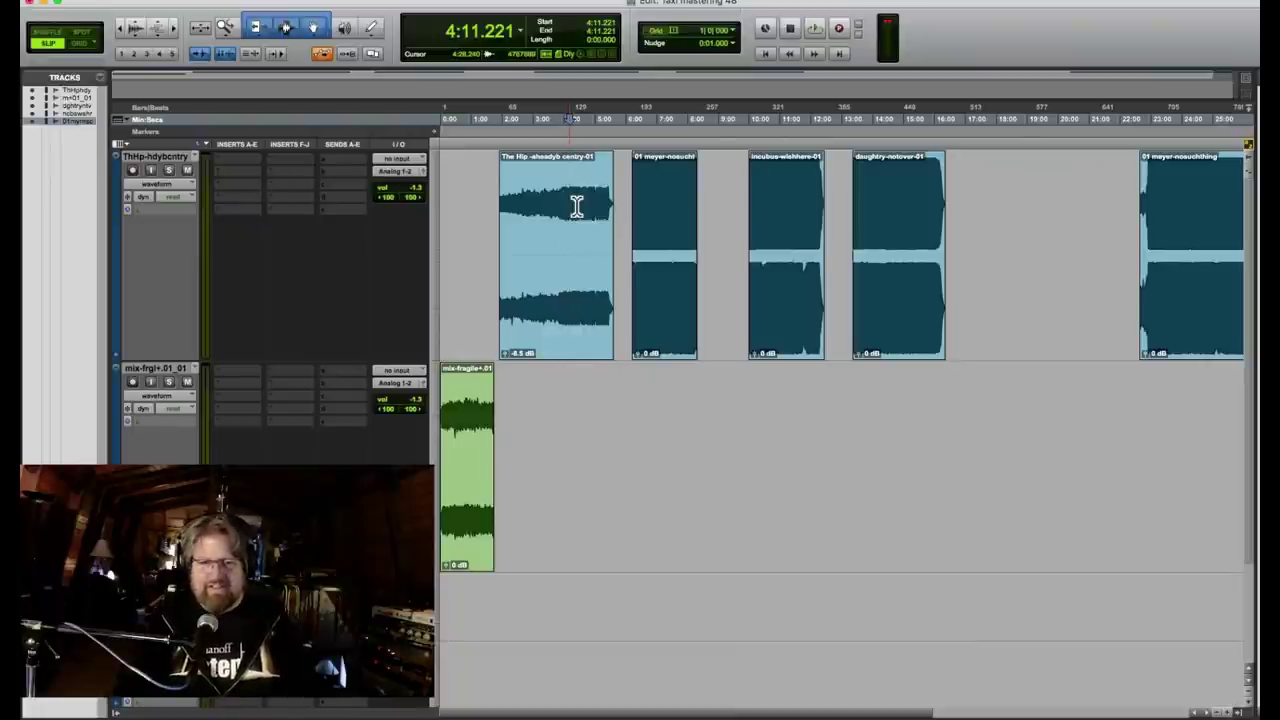
# Play The Hip clip from about 4:11, switch to mix-fragile+.01 at about 0:54, and stop playback.
pyautogui.press('space')
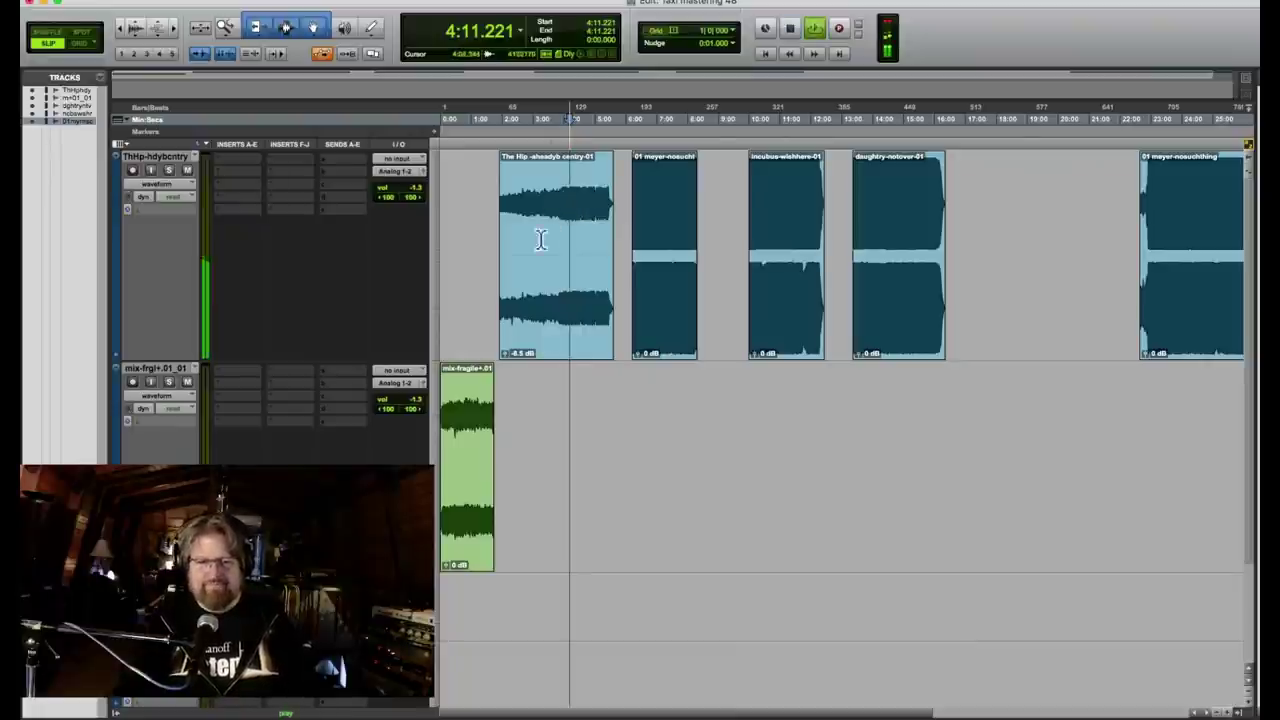
pyautogui.click(467, 227)
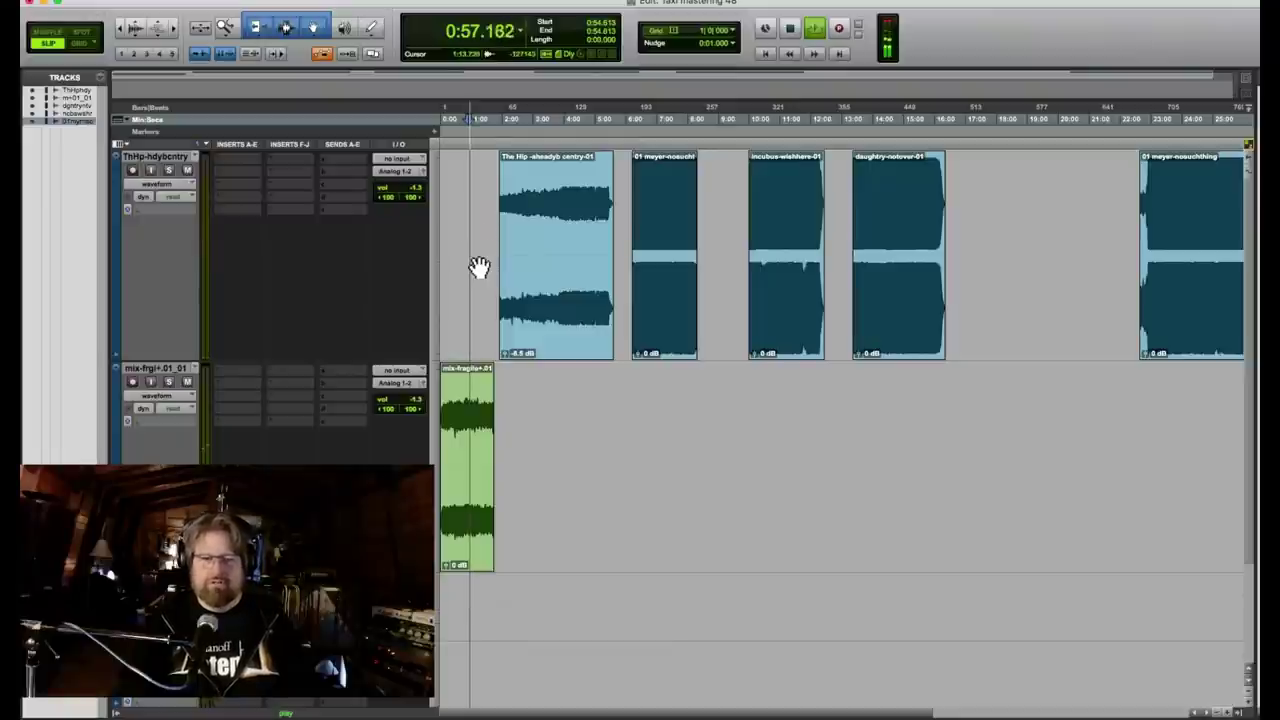
pyautogui.press('space')
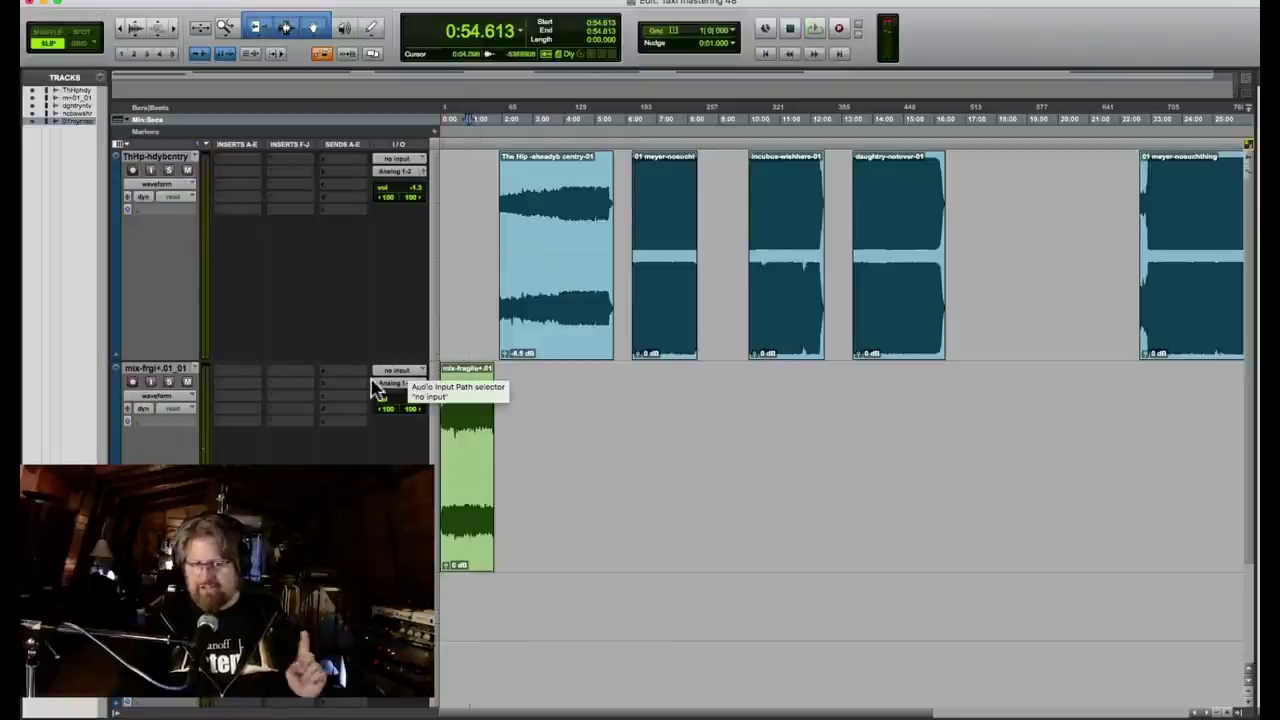
# Insert an EQ3 7-Band plug-in on the mix-fragile+.01_01 track and move its window clear of the mix clip.
pyautogui.click(220, 371)
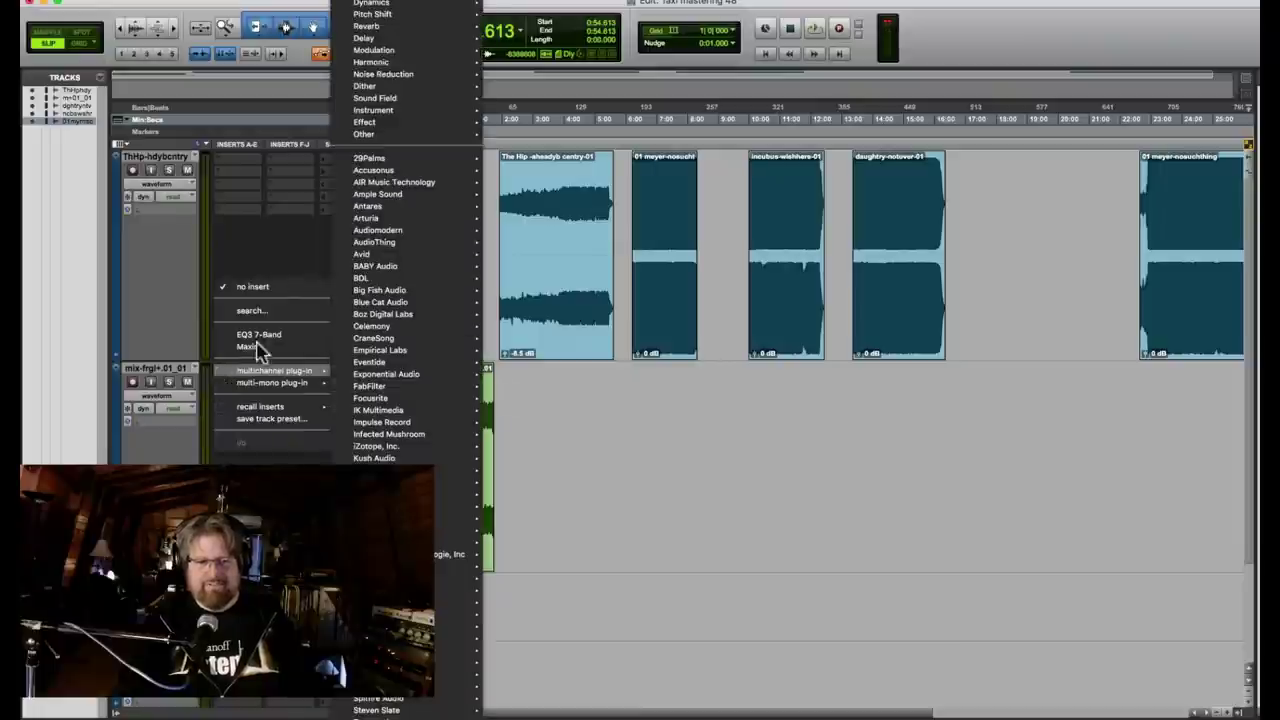
pyautogui.click(258, 338)
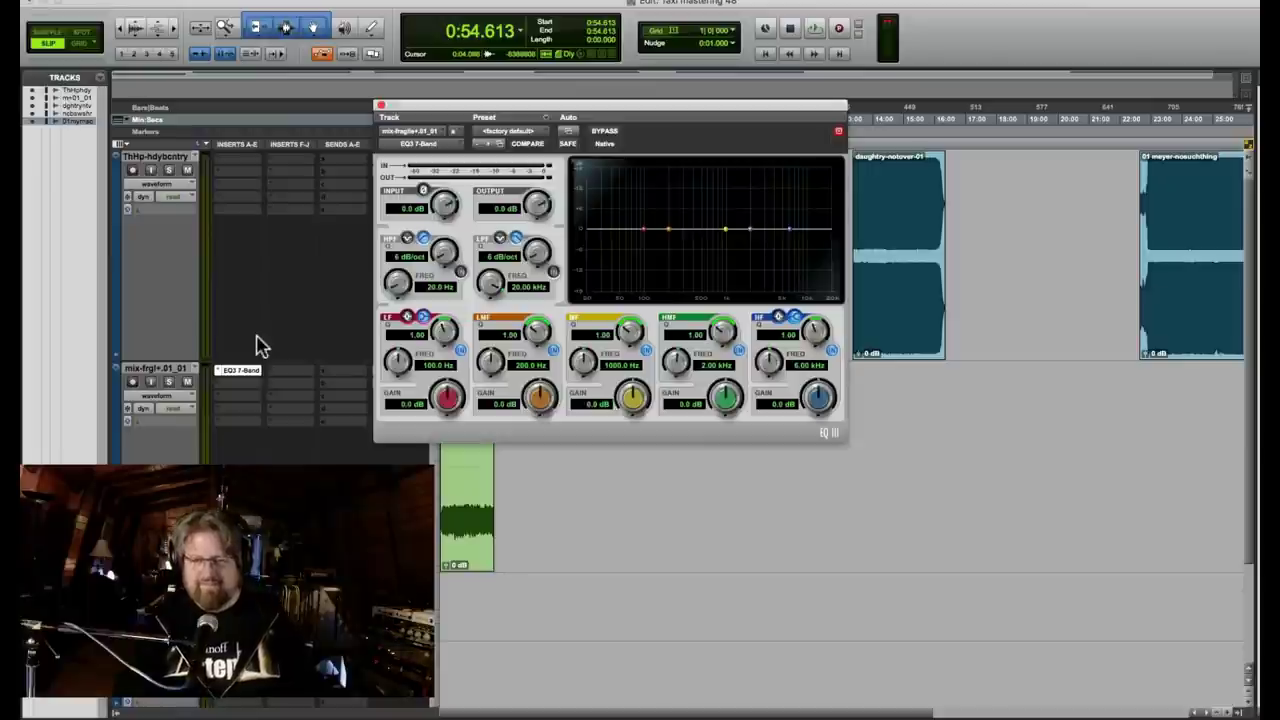
pyautogui.moveTo(523, 106); pyautogui.dragTo(705, 158)
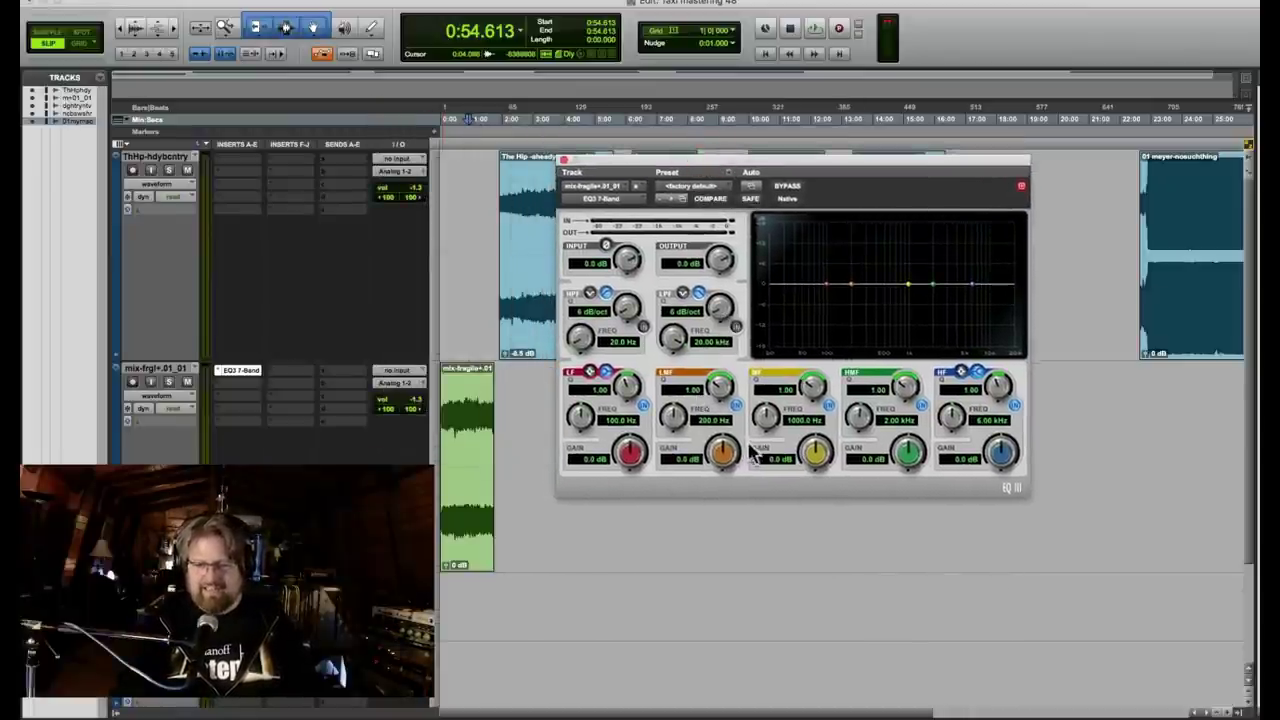
# Shape the EQ's low-mid band into a gentle cut of -2.3 dB at 196.1 Hz with a Q of 1.74.
pyautogui.moveTo(721, 451); pyautogui.dragTo(720, 346)
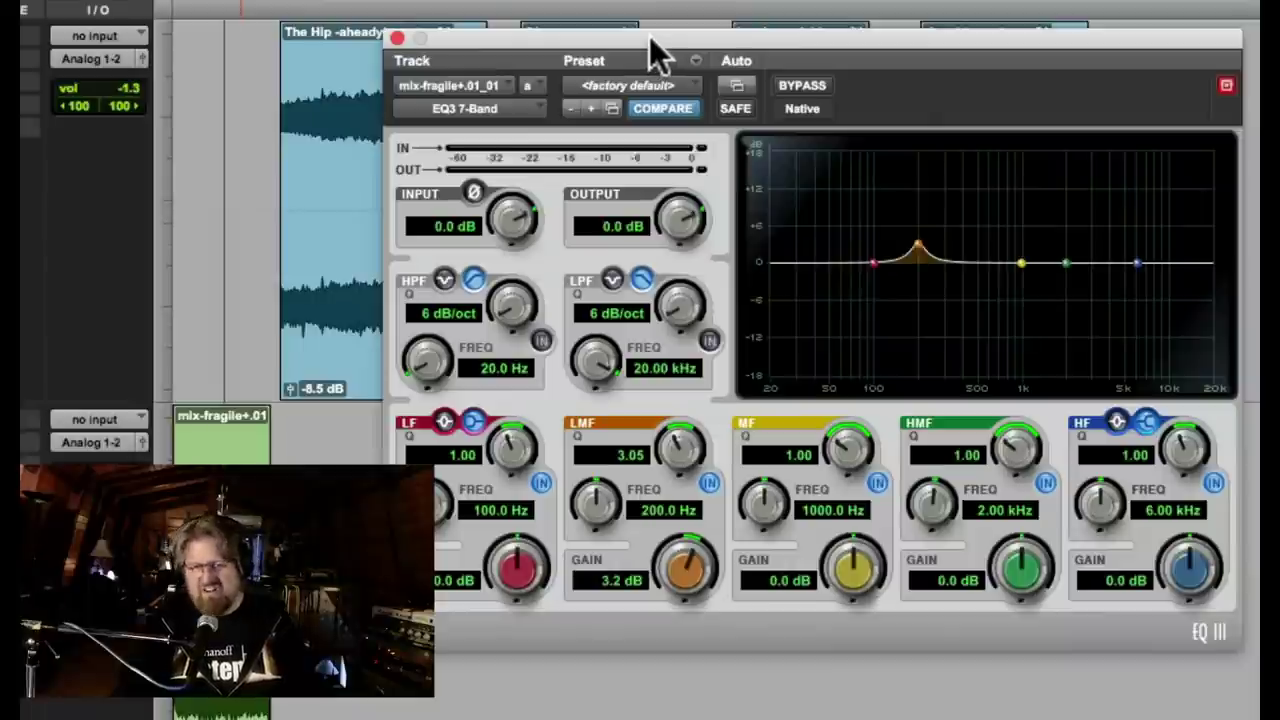
pyautogui.moveTo(918, 250); pyautogui.dragTo(917, 190)
pyautogui.moveTo(687, 582); pyautogui.dragTo(643, 647)
pyautogui.moveTo(667, 413); pyautogui.dragTo(657, 490)
pyautogui.moveTo(686, 565); pyautogui.dragTo(680, 560)
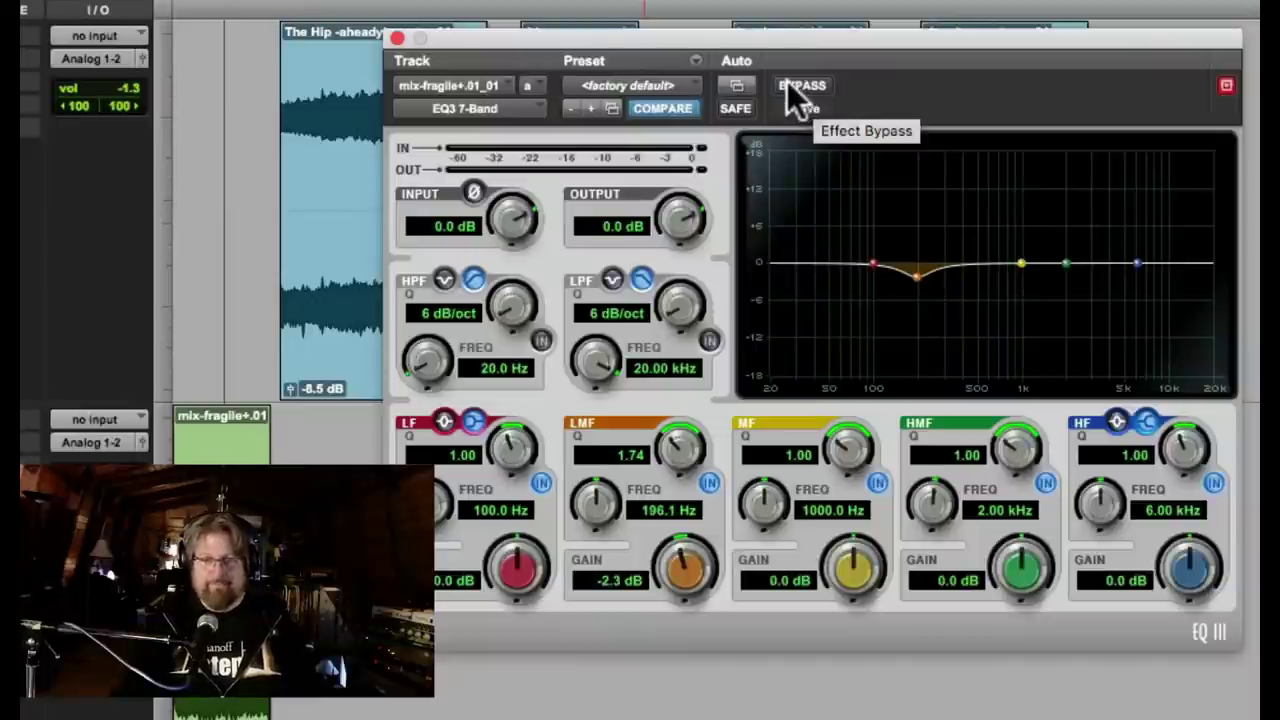
# Play the mix and toggle the EQ bypass on and off twice to compare the low-mid cut, leaving the EQ active.
pyautogui.press('space')
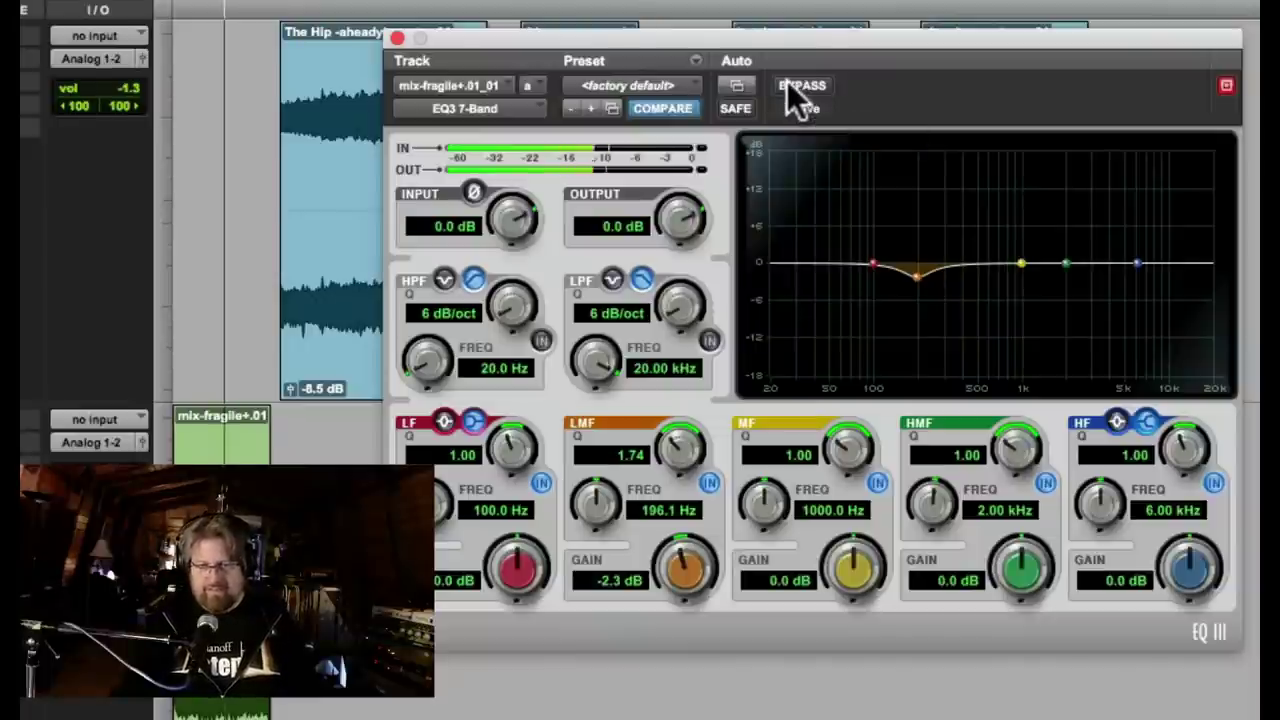
pyautogui.click(819, 84)
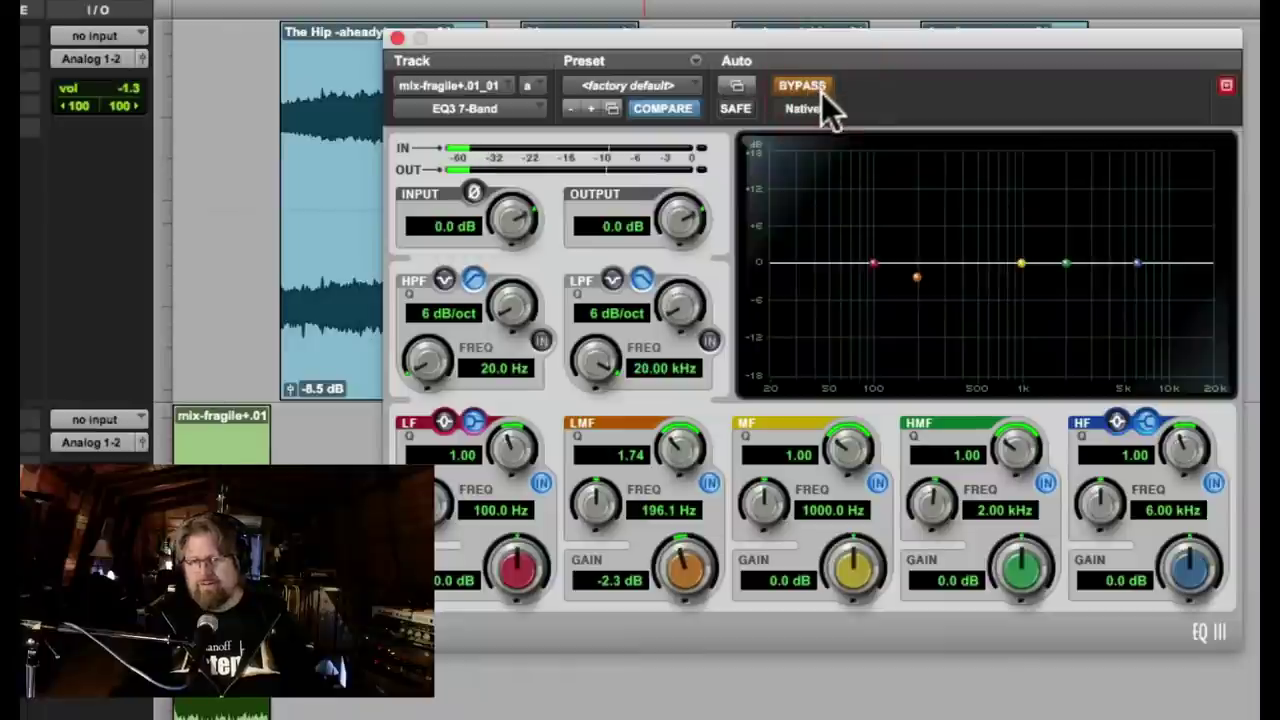
pyautogui.click(817, 84)
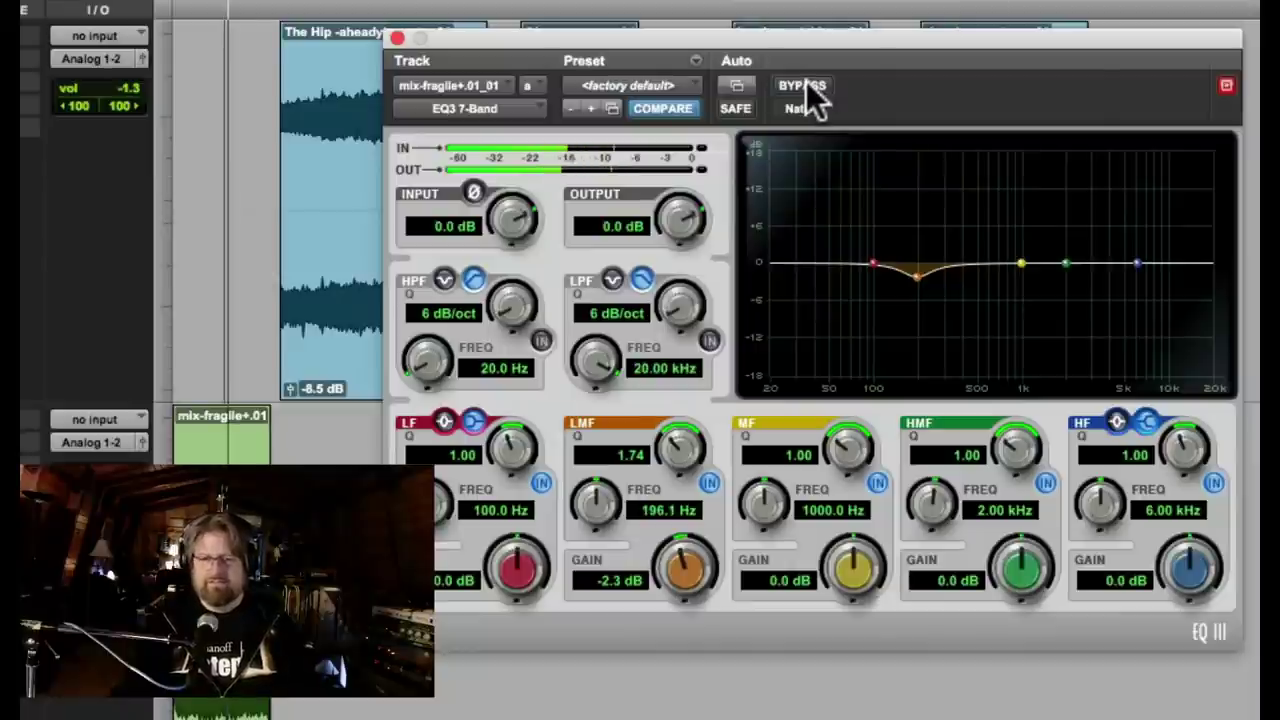
pyautogui.click(807, 84)
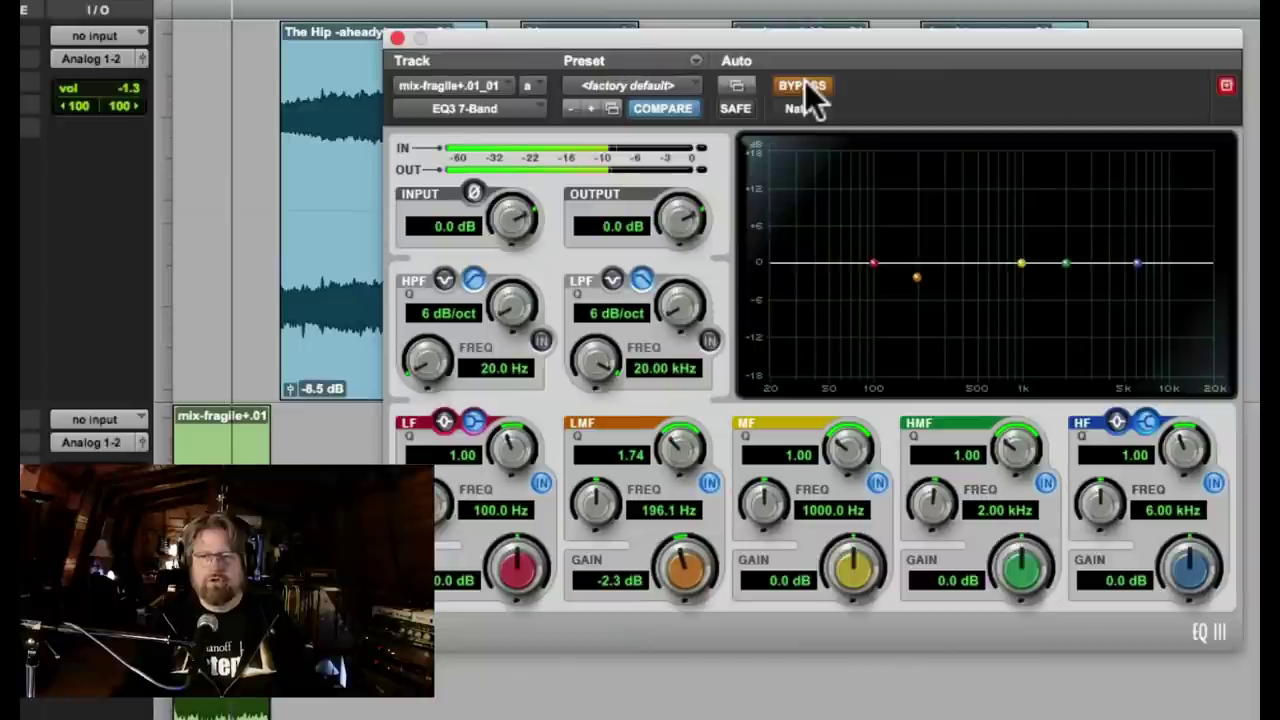
pyautogui.click(807, 84)
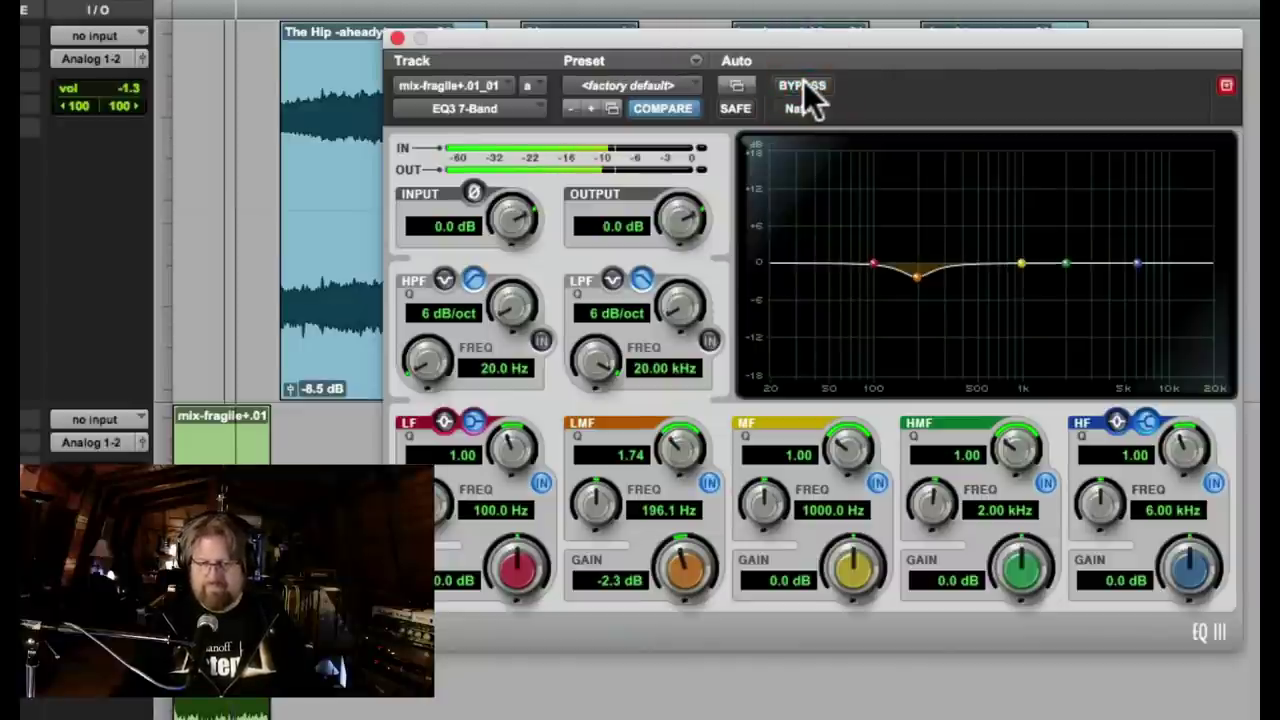
# Toggle the EQ bypass on and off once more and move the EQ window clear of The Hip clip.
pyautogui.click(805, 84)
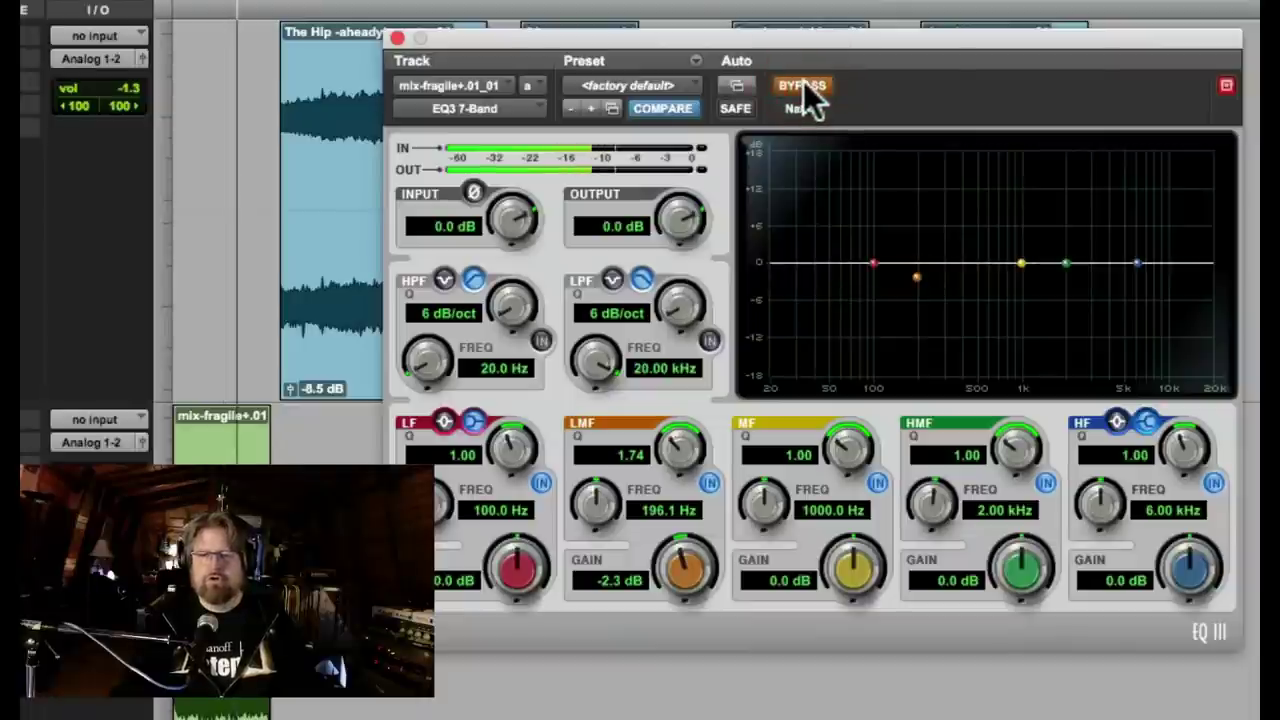
pyautogui.click(803, 84)
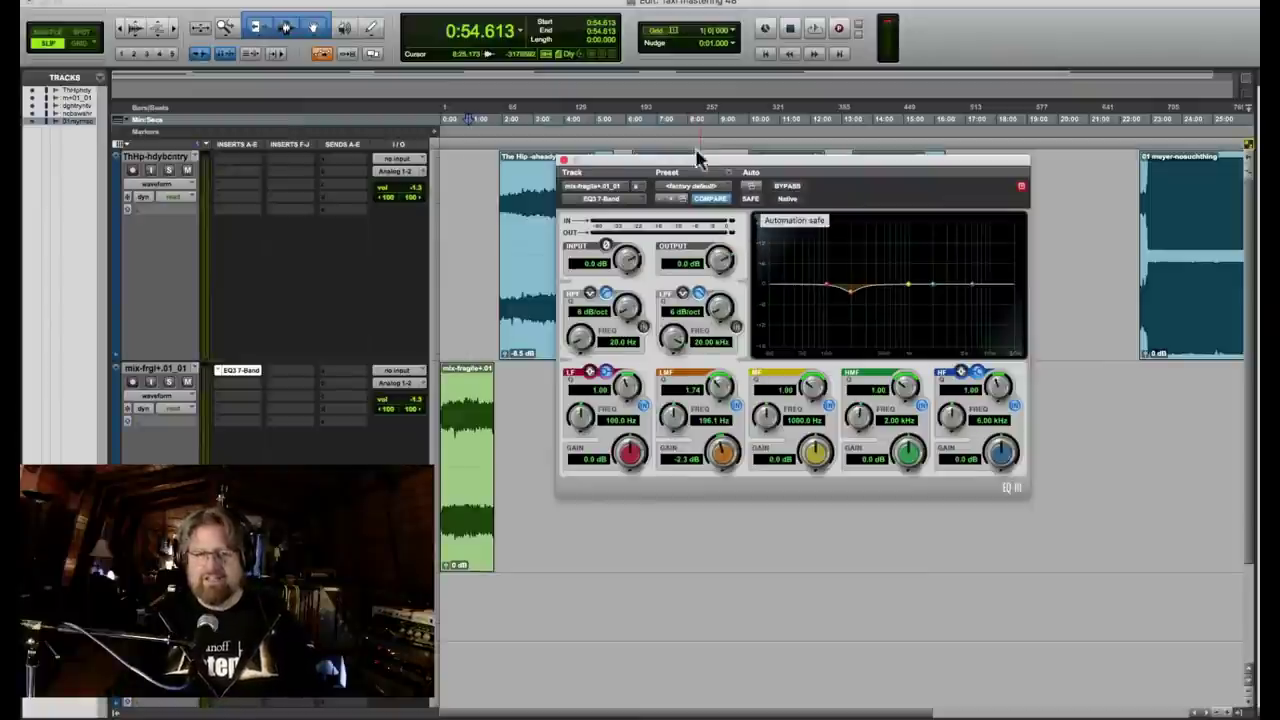
pyautogui.moveTo(700, 170); pyautogui.dragTo(895, 268)
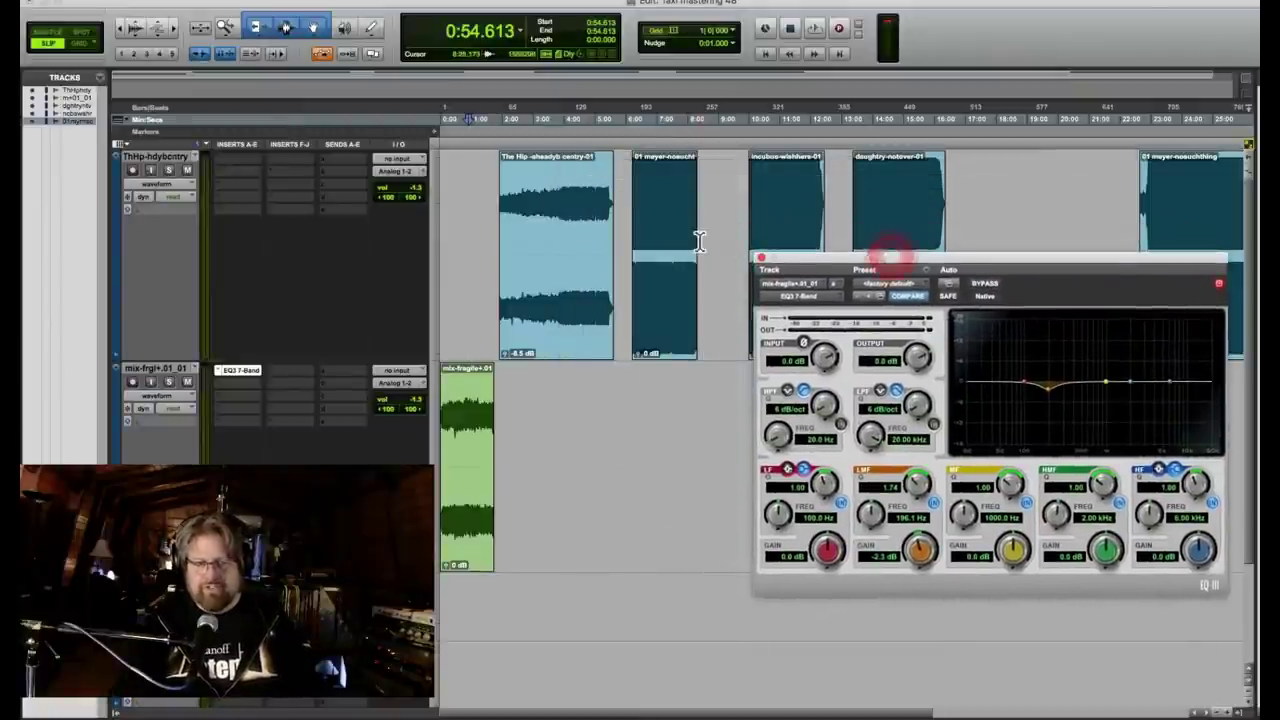
# Play the mix from about 0:54 against The Hip from about 4:12, and lower The Hip clip's gain to -10.3 dB.
pyautogui.press('space')
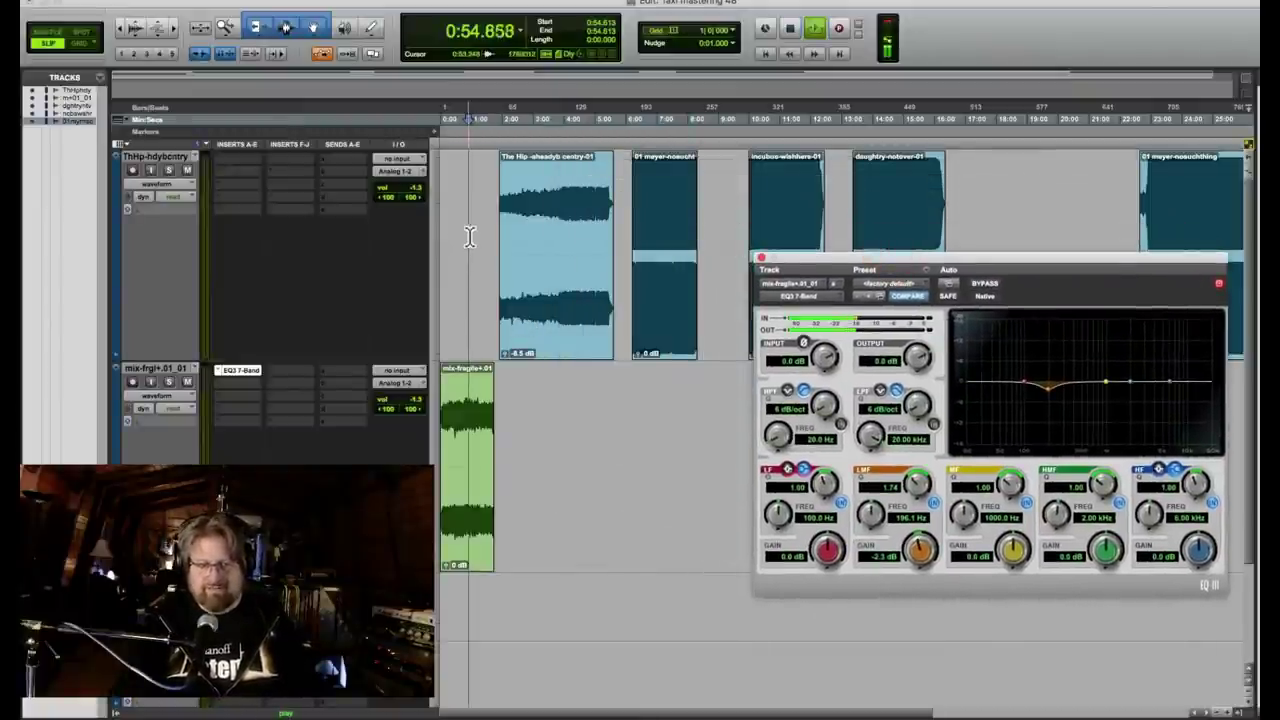
pyautogui.click(570, 202)
pyautogui.press('space')
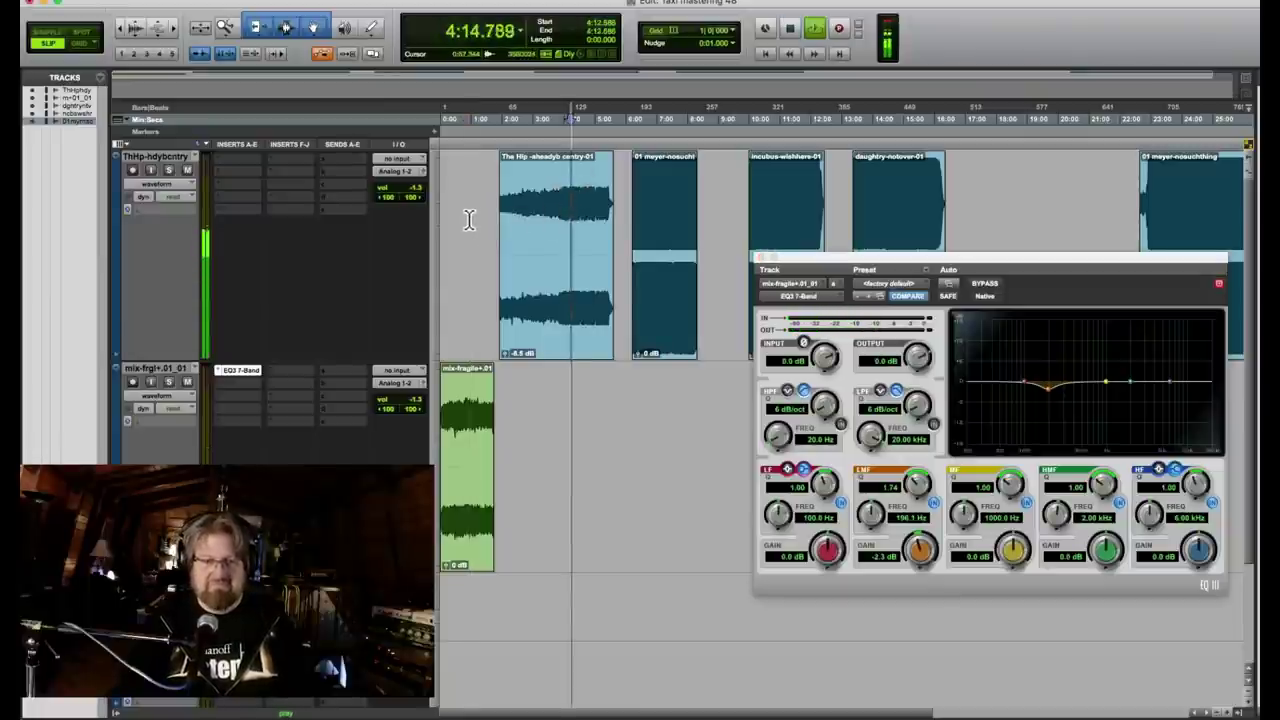
pyautogui.press('space')
pyautogui.moveTo(503, 351); pyautogui.dragTo(505, 362)
pyautogui.press('space')
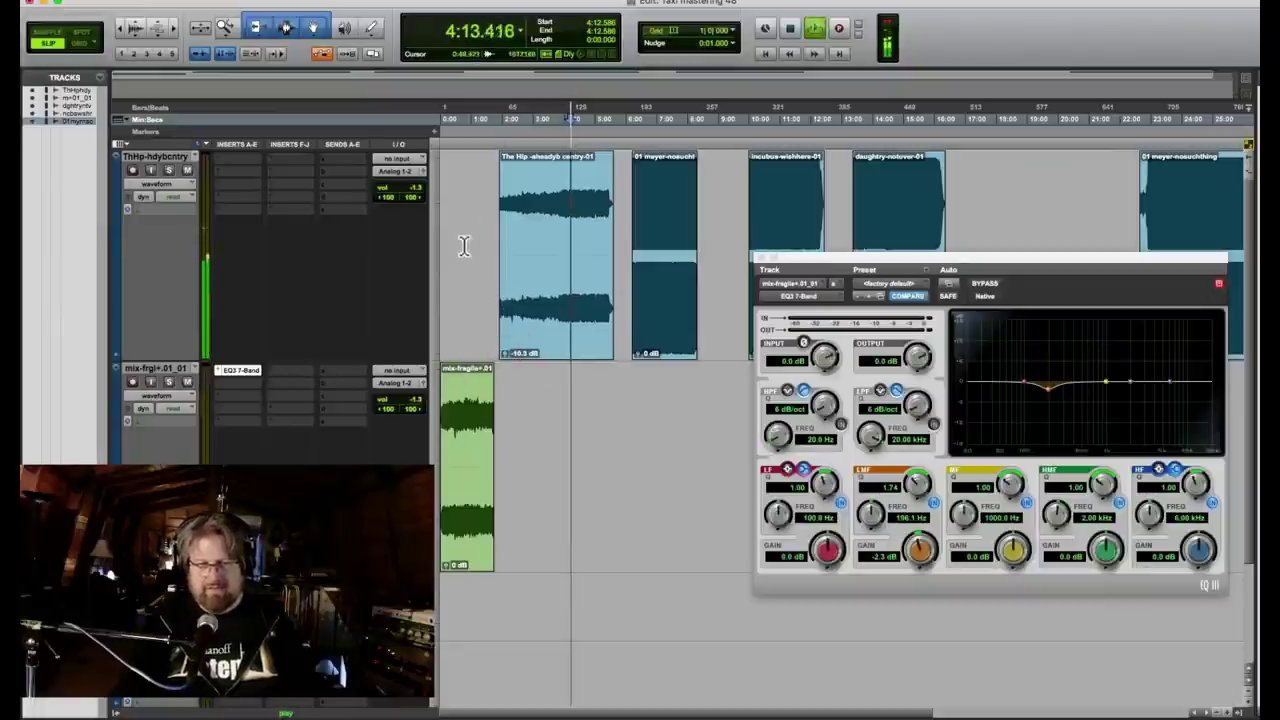
# Compare the mix at about 0:51 with The Hip clip at about 4:26, 3:43 and 4:03, and stop playback.
pyautogui.click(466, 234)
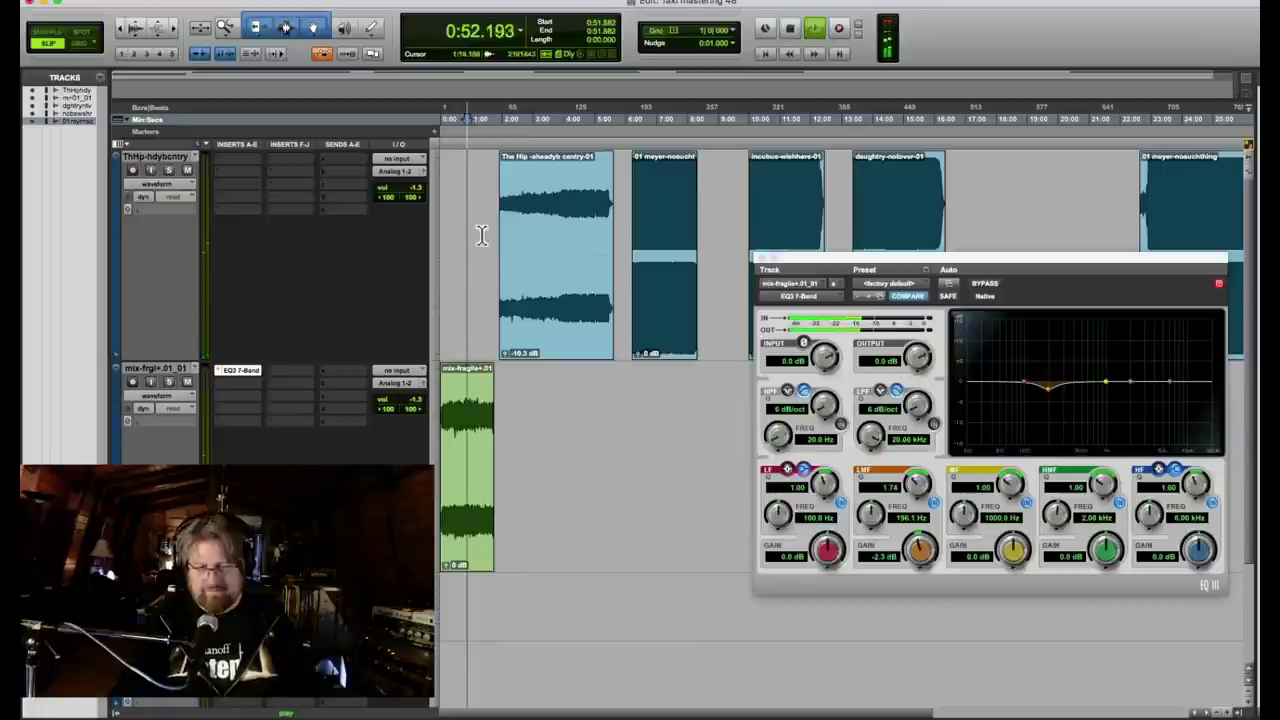
pyautogui.click(577, 205)
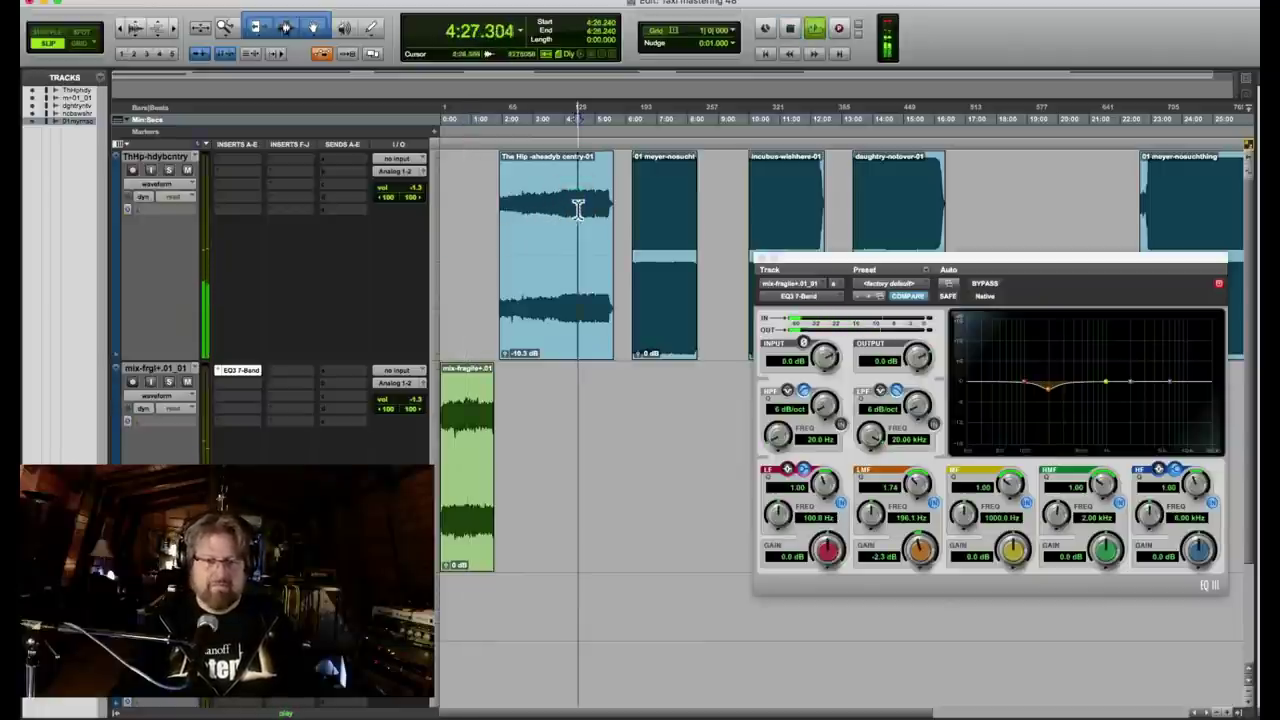
pyautogui.click(555, 204)
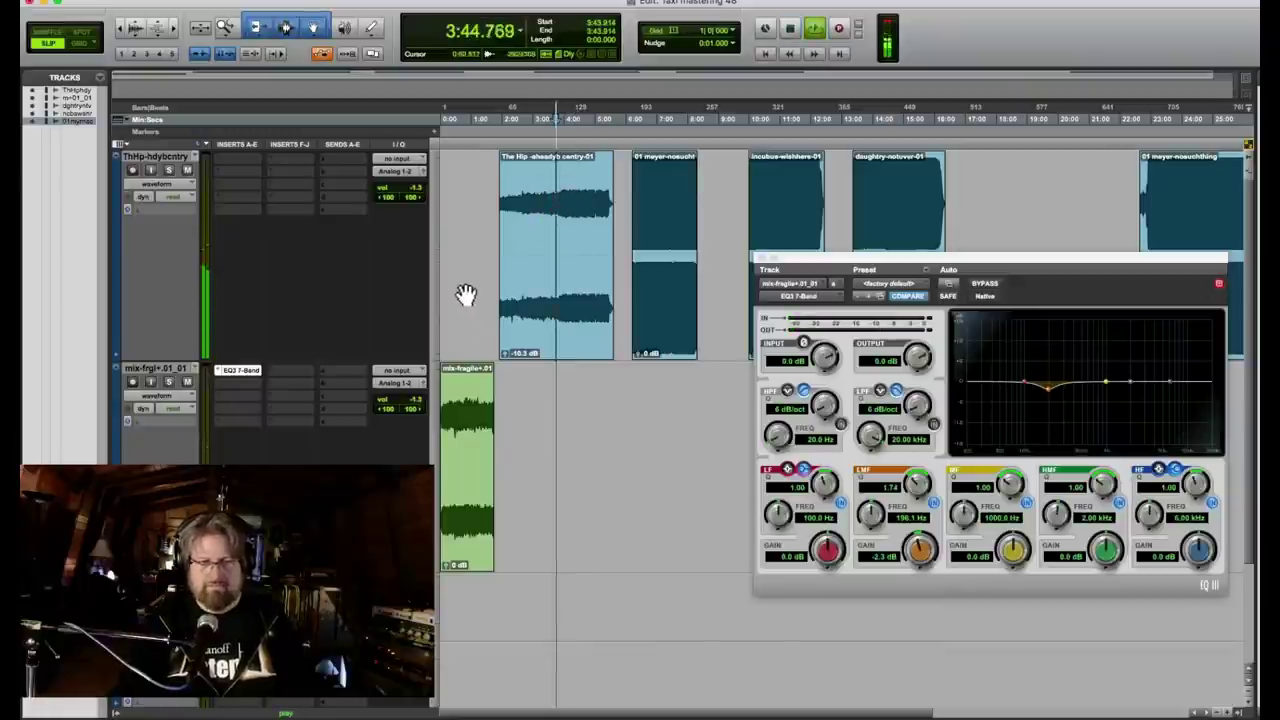
pyautogui.click(466, 243)
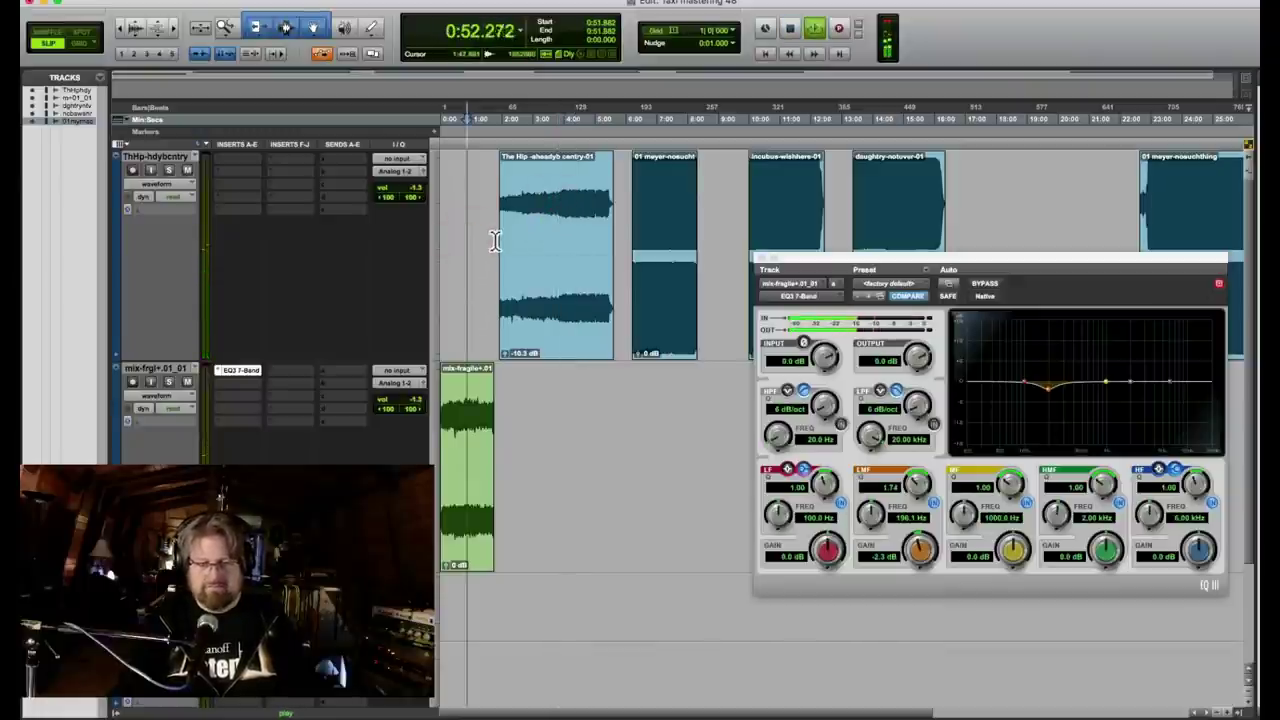
pyautogui.press('space')
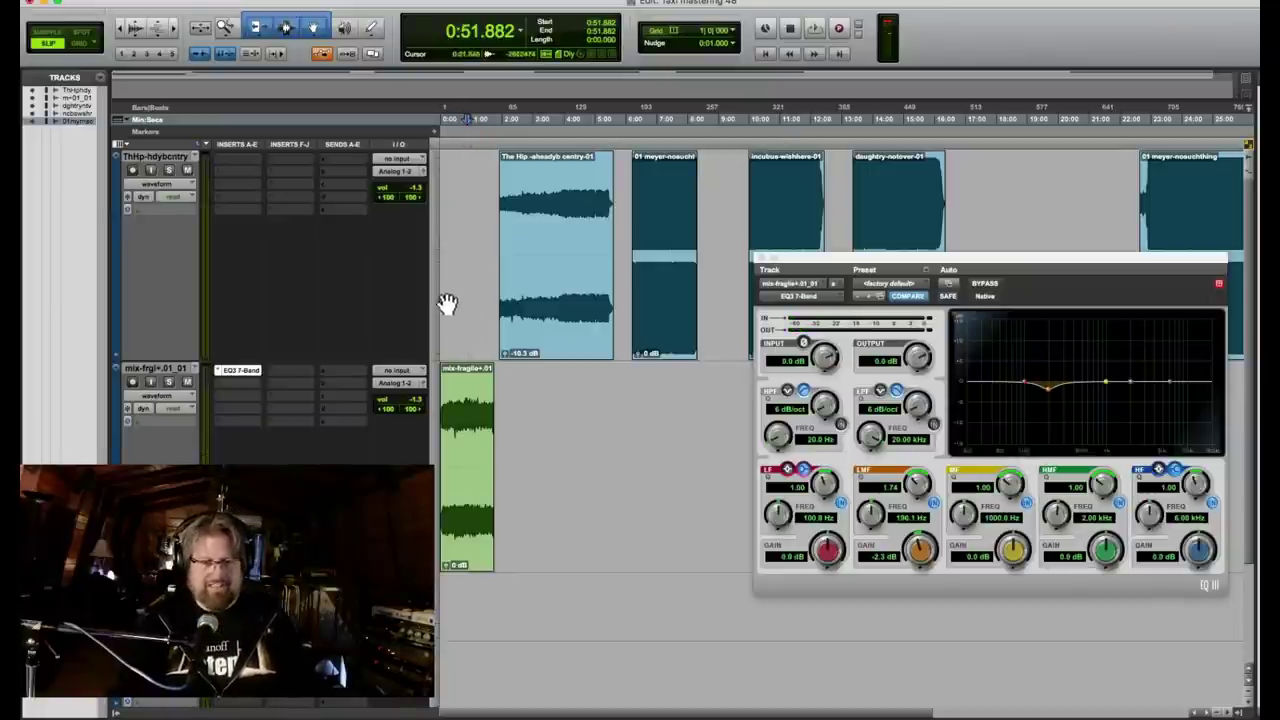
pyautogui.press('space')
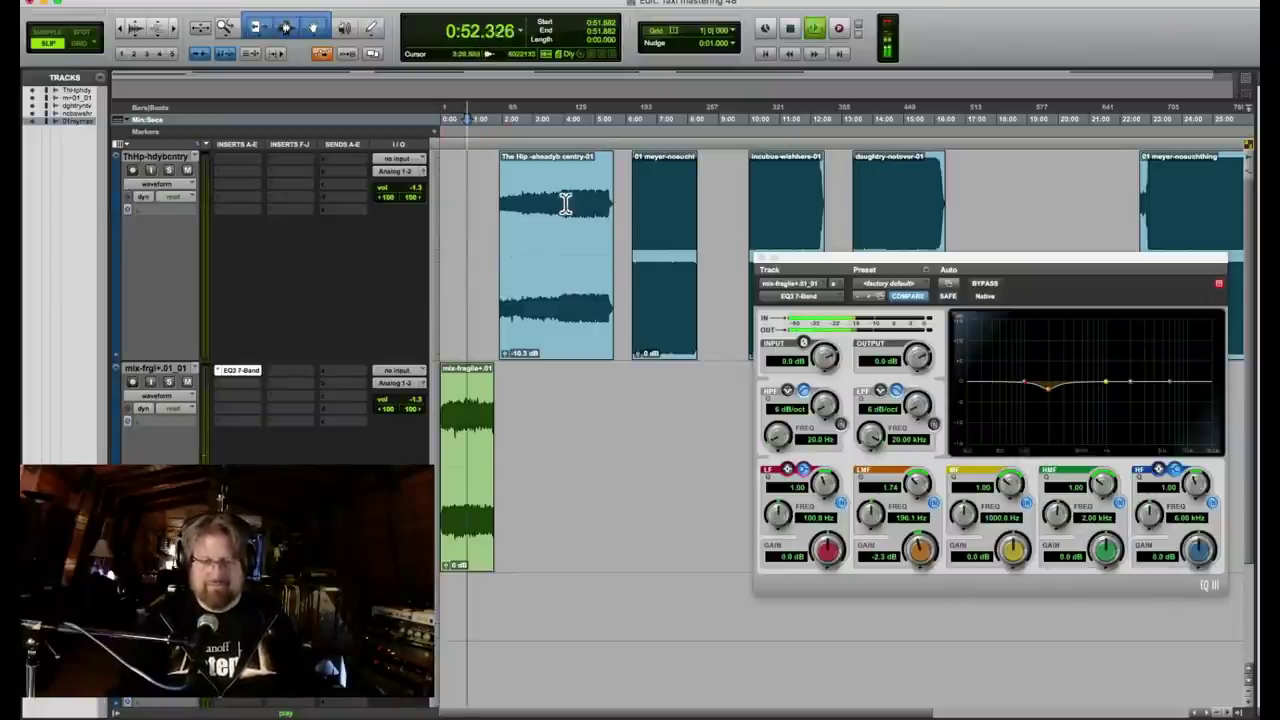
pyautogui.click(566, 206)
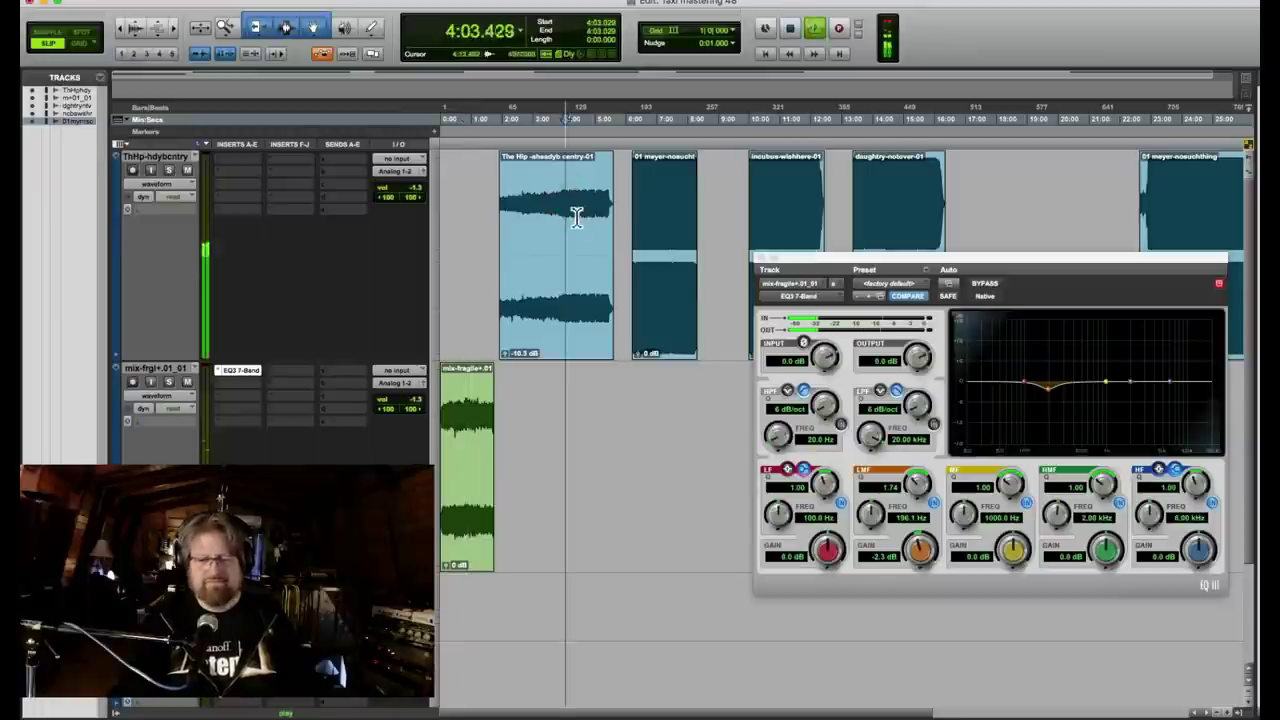
pyautogui.press('space')
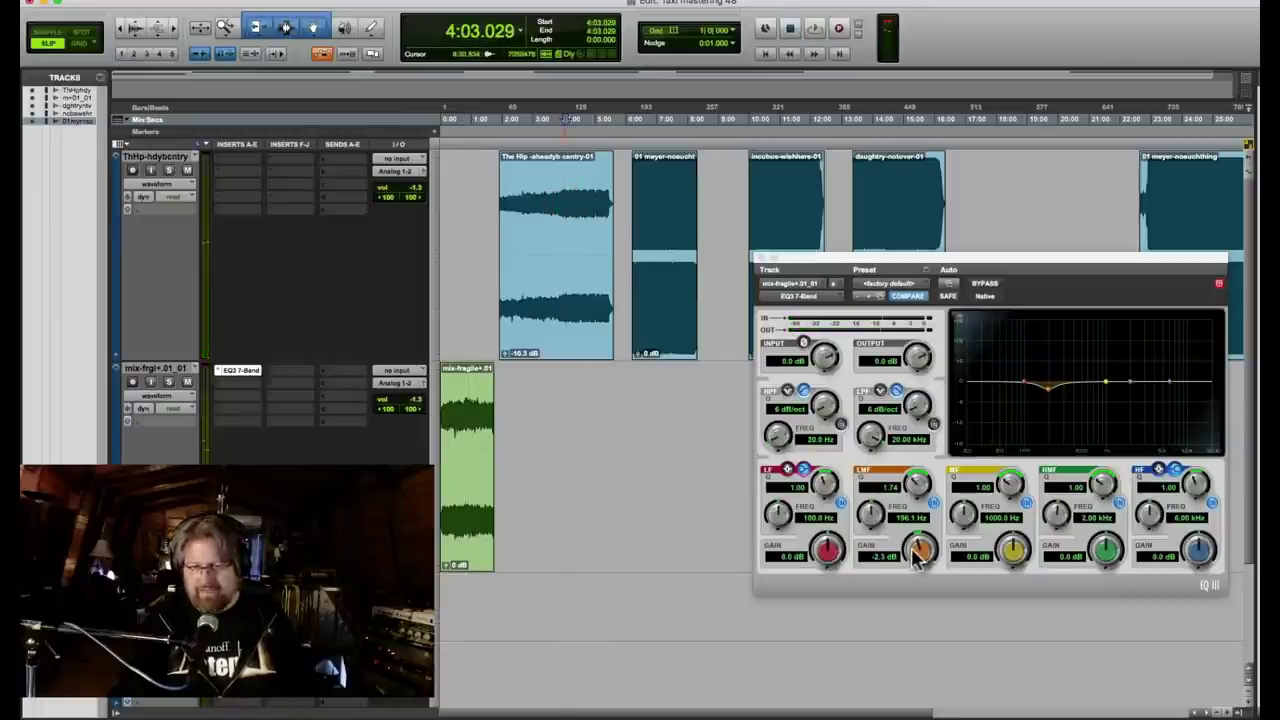
# Set the EQ's low-mid gain to -1.2 dB, play The Hip from about 4:03 and the mix from about 0:55, and stop.
pyautogui.click(920, 556)
pyautogui.press('space')
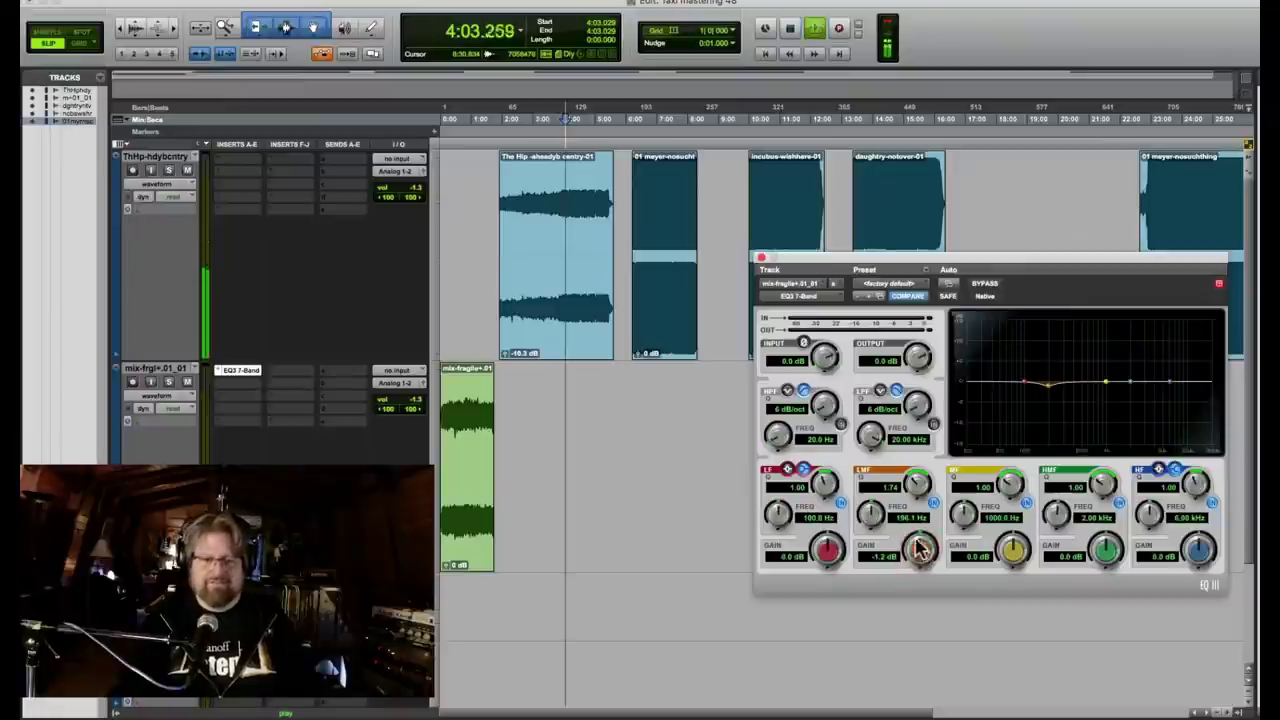
pyautogui.click(470, 215)
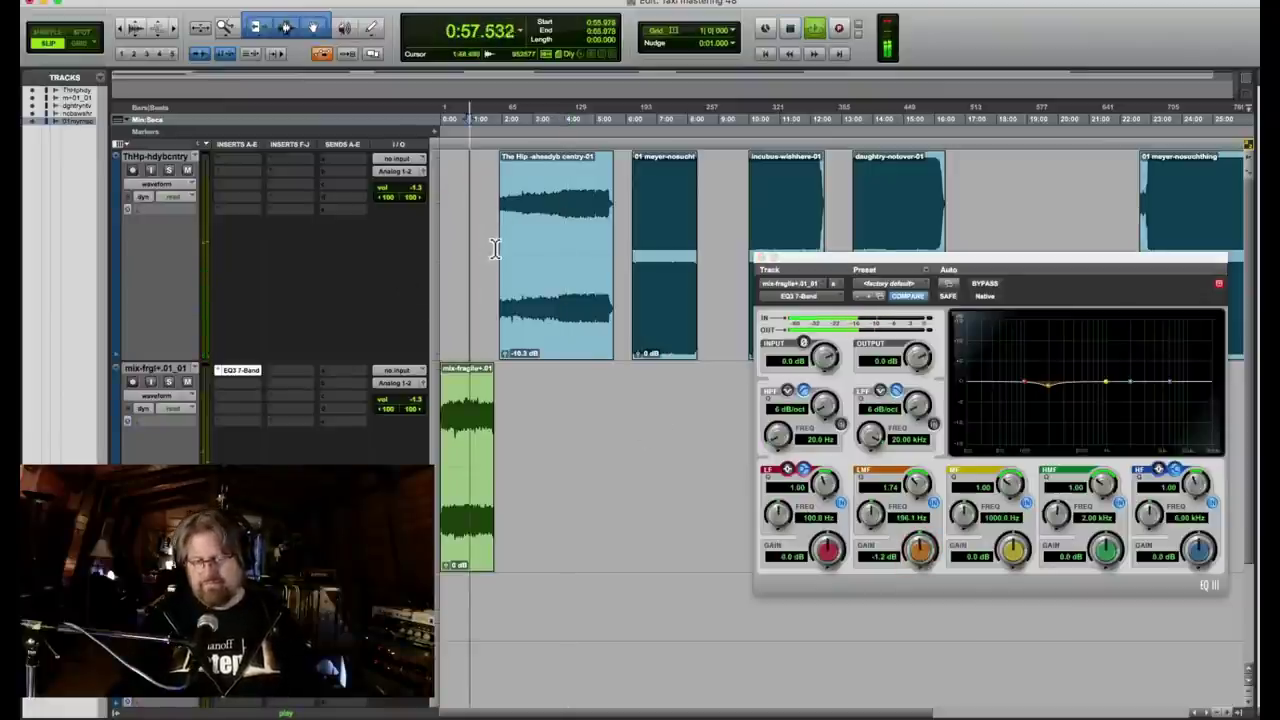
pyautogui.press('space')
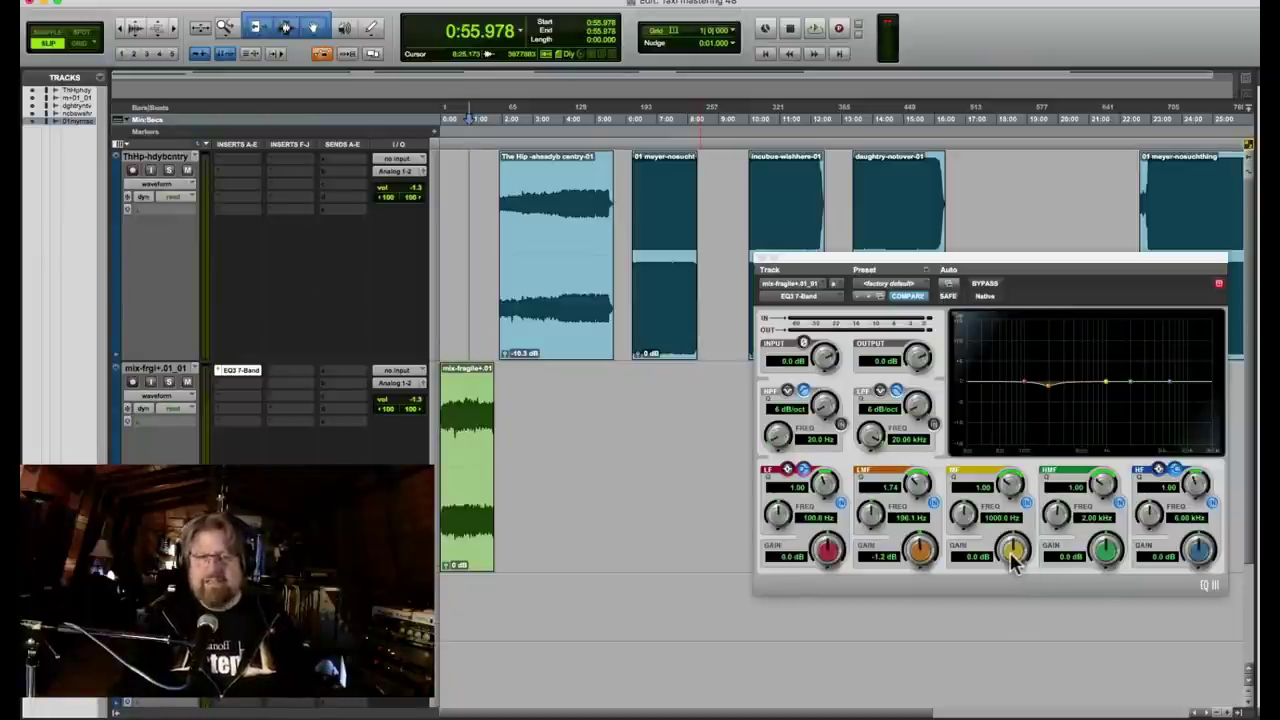
# Boost and sweep the EQ's mid band, settling on a cut of -1.4 dB at 518.6 Hz with a Q of 2.29.
pyautogui.click(1013, 560)
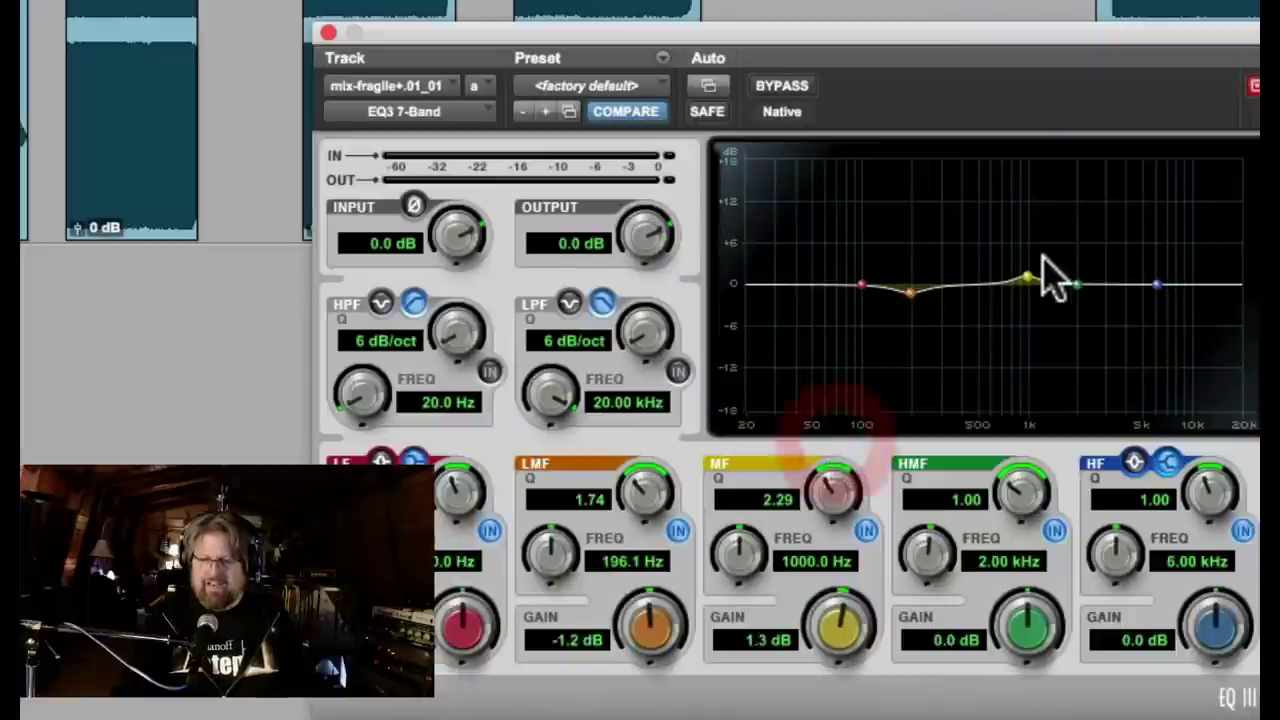
pyautogui.moveTo(1101, 374); pyautogui.dragTo(1090, 371)
pyautogui.moveTo(999, 266); pyautogui.dragTo(978, 214)
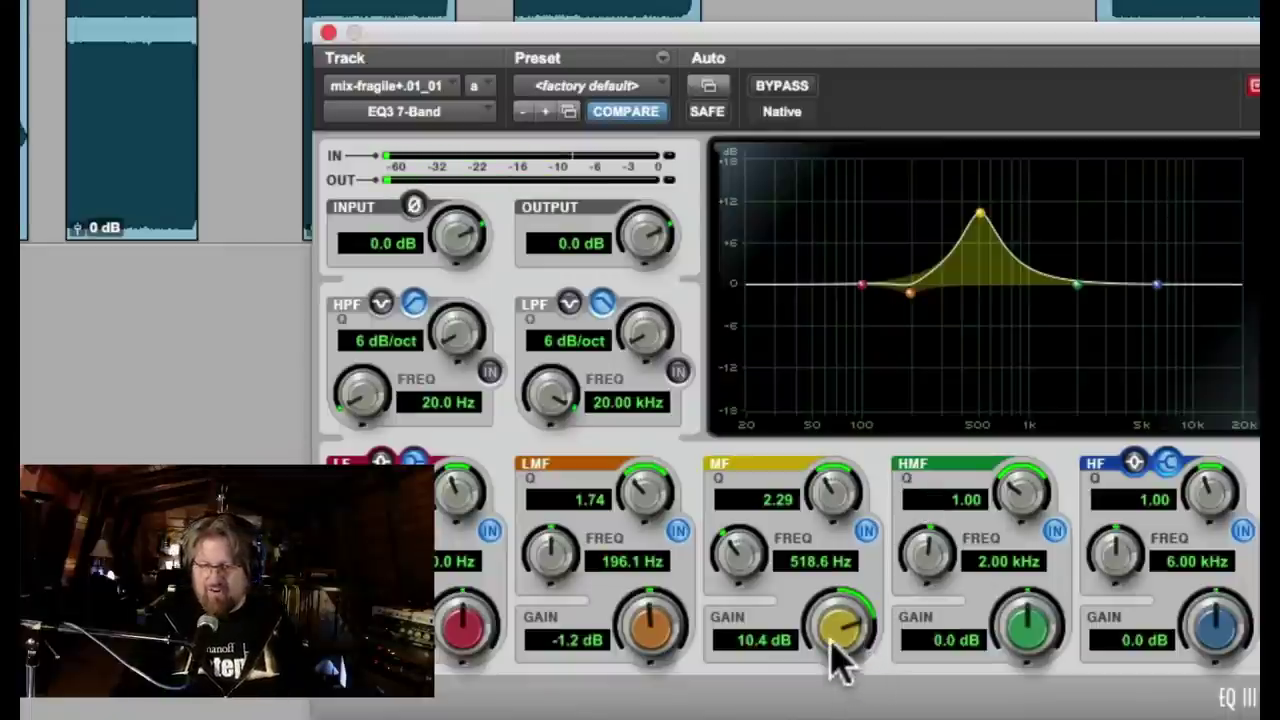
pyautogui.moveTo(843, 634); pyautogui.dragTo(812, 707)
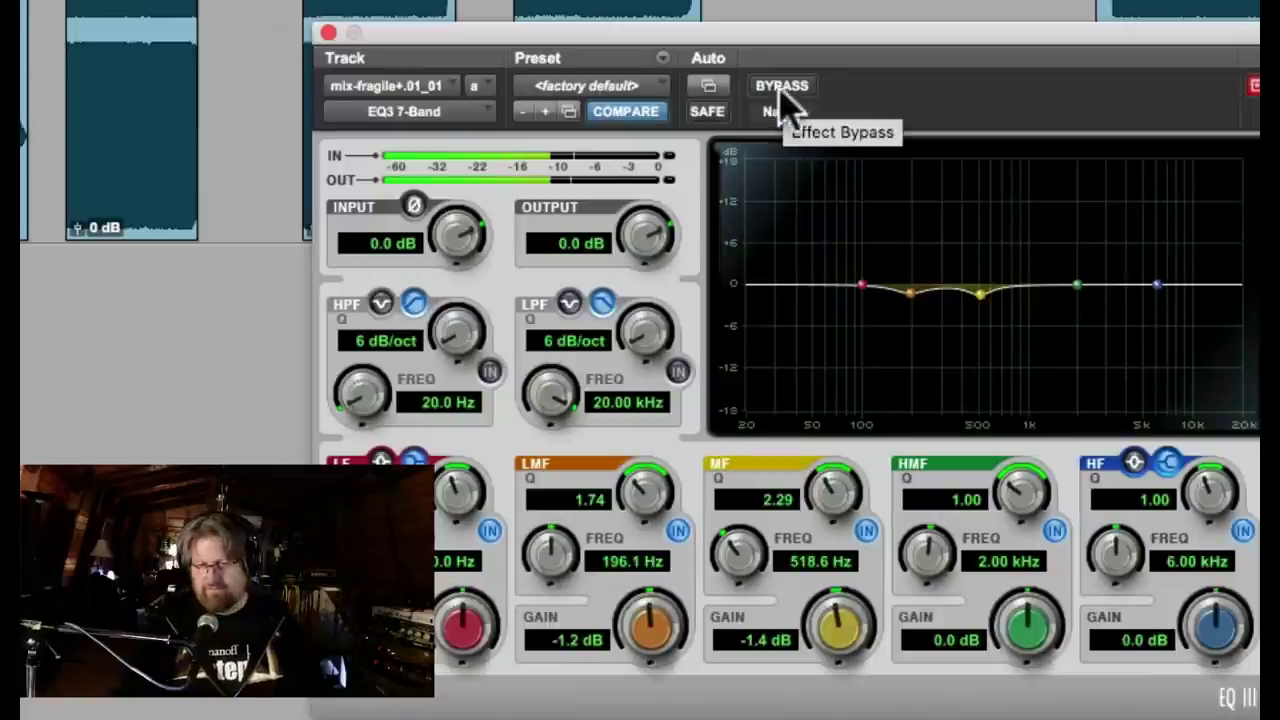
# Switch the mid band off and on, and toggle the whole EQ's bypass on and off to compare the cuts.
pyautogui.click(866, 530)
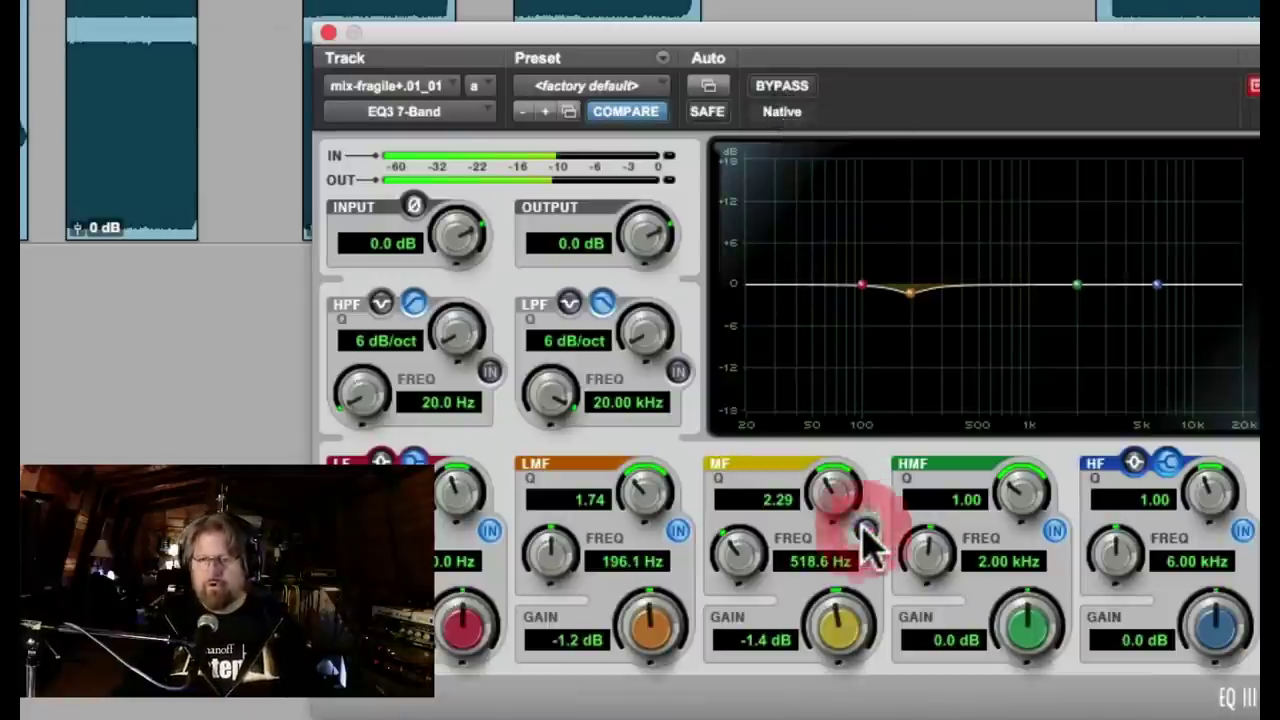
pyautogui.click(866, 530)
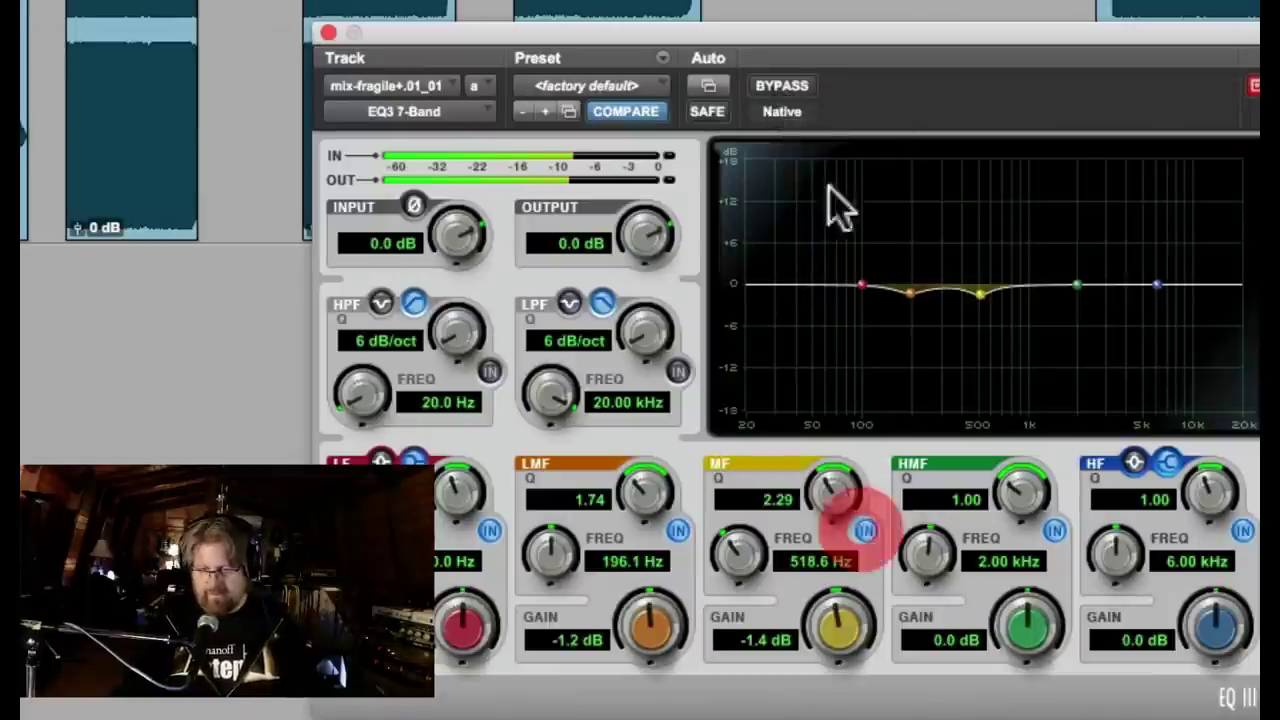
pyautogui.click(780, 82)
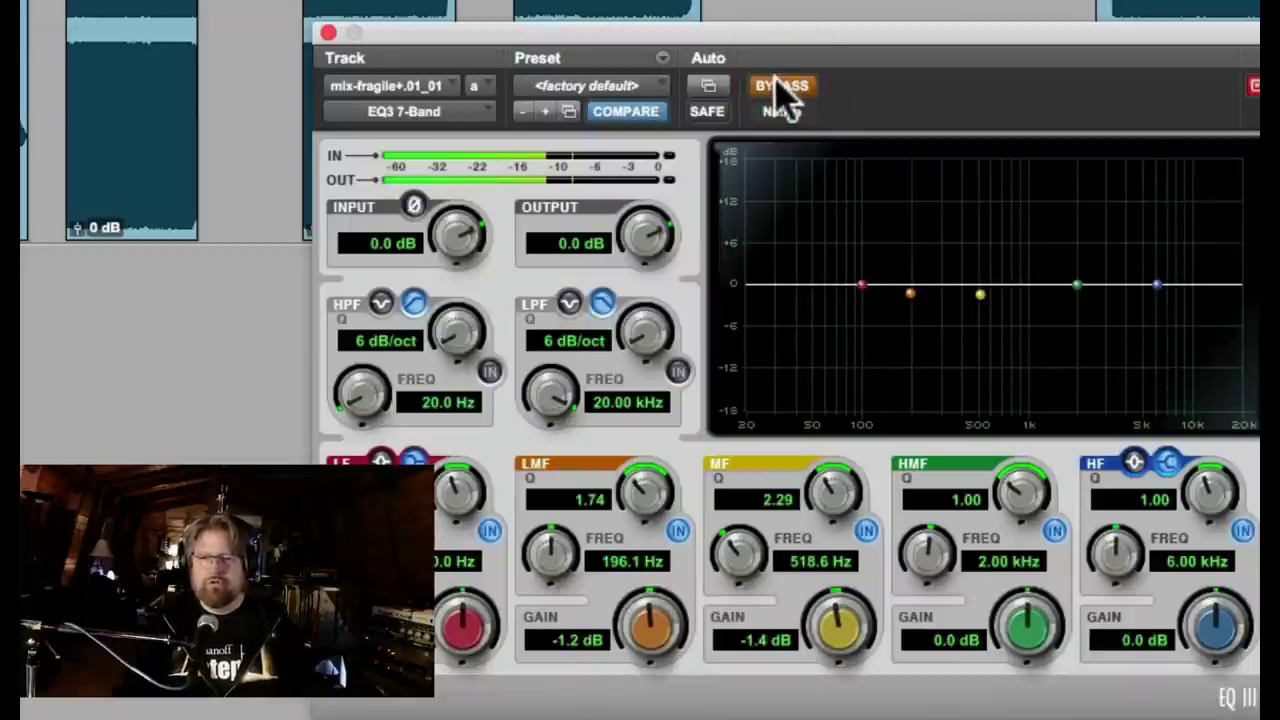
pyautogui.click(781, 86)
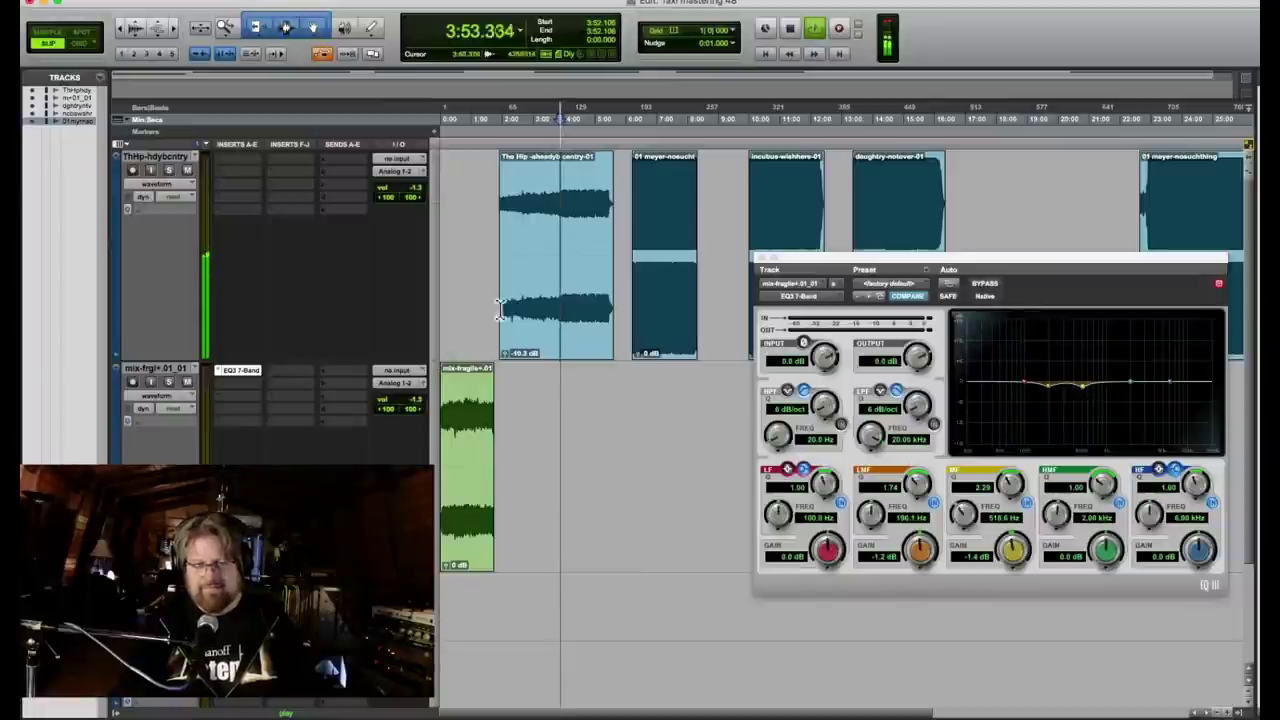
# Play the mix from about 0:54 to compare it with The Hip, and stop playback.
pyautogui.click(469, 231)
pyautogui.press('space')
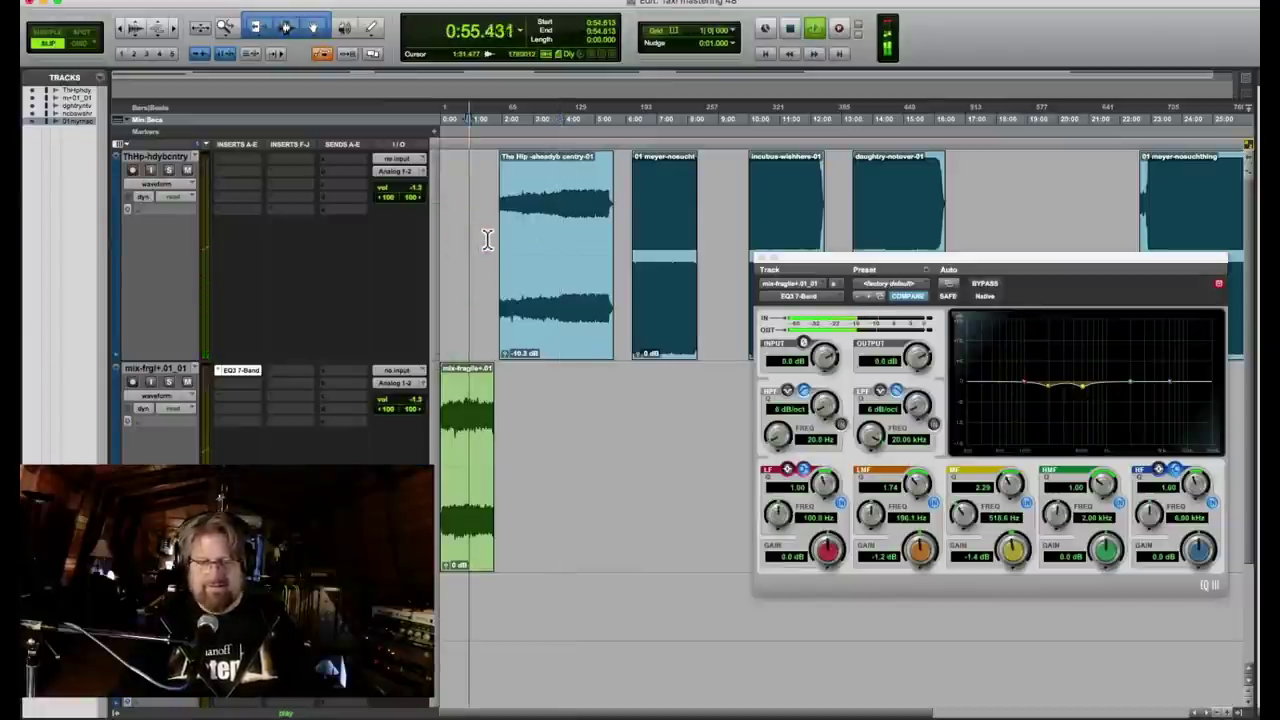
pyautogui.press('space')
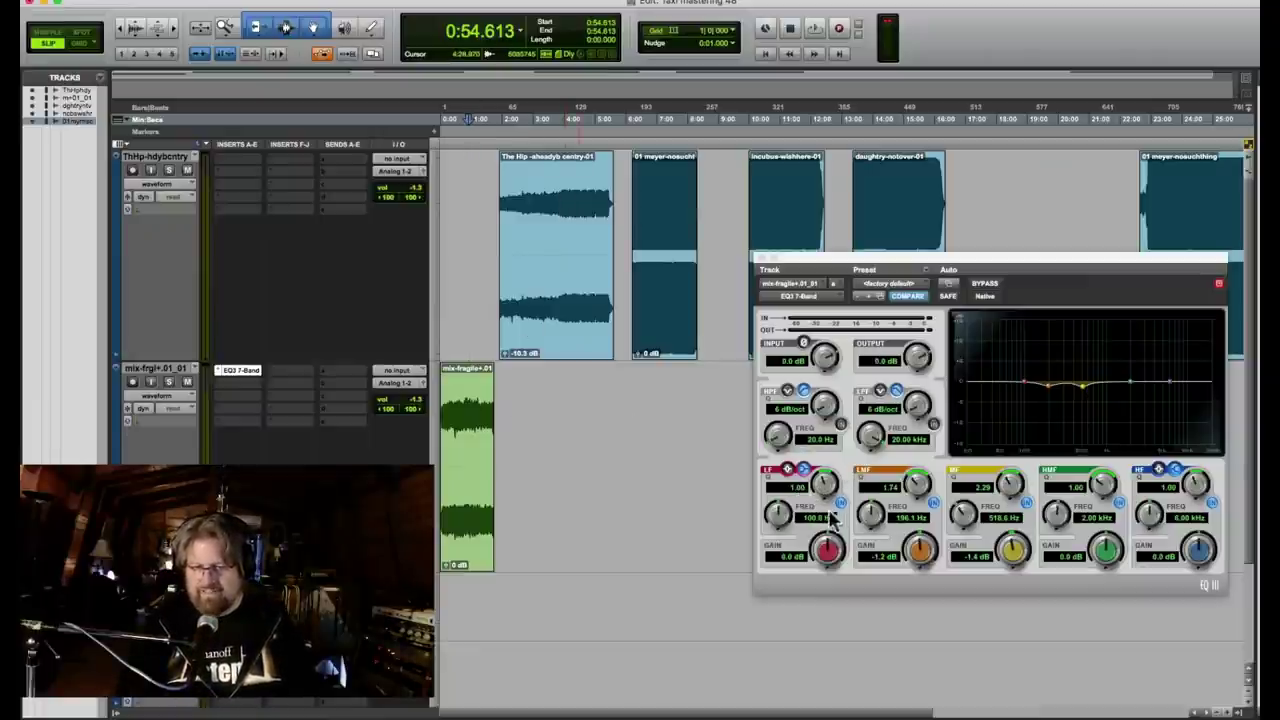
# Shape the low band into a bell cut of -0.9 dB at 90.4 Hz with a Q of 2.66, toggling the EQ bypass to compare.
pyautogui.moveTo(828, 548); pyautogui.dragTo(828, 469)
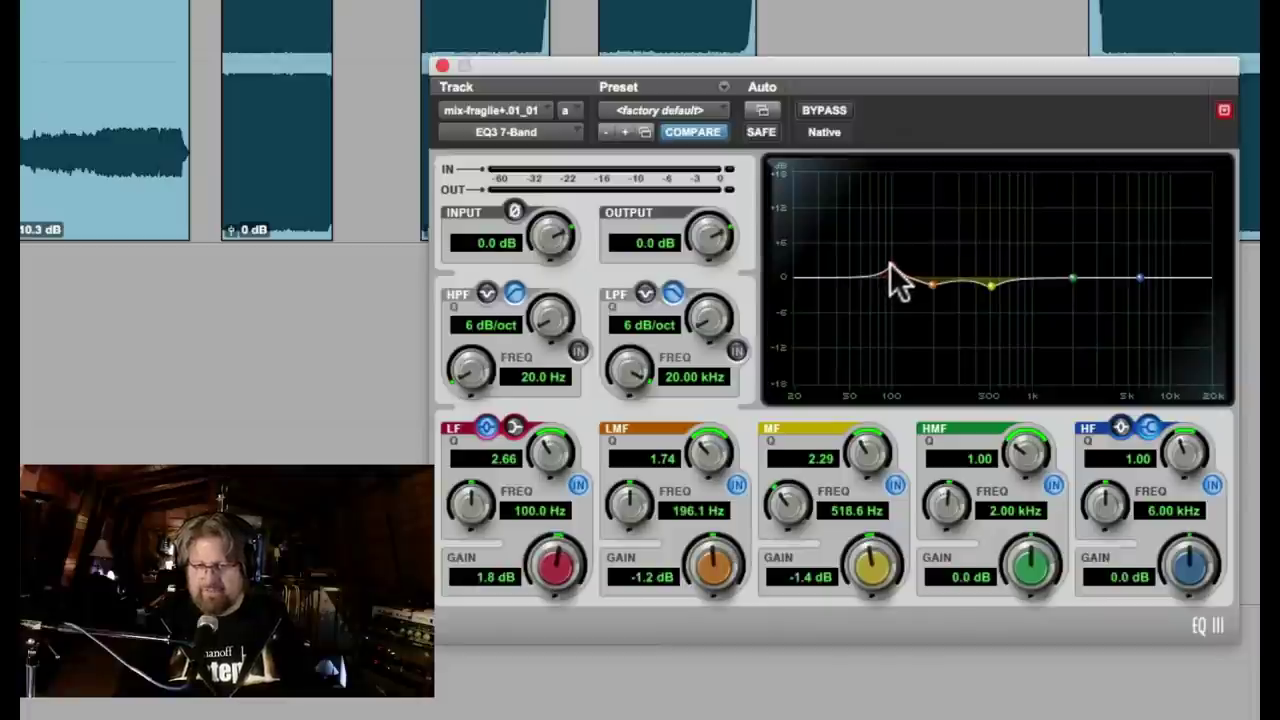
pyautogui.moveTo(893, 267)
pyautogui.mouseDown()
pyautogui.moveTo(856, 229)
pyautogui.moveTo(907, 222)
pyautogui.moveTo(883, 226)
pyautogui.moveTo(884, 275)
pyautogui.mouseUp()
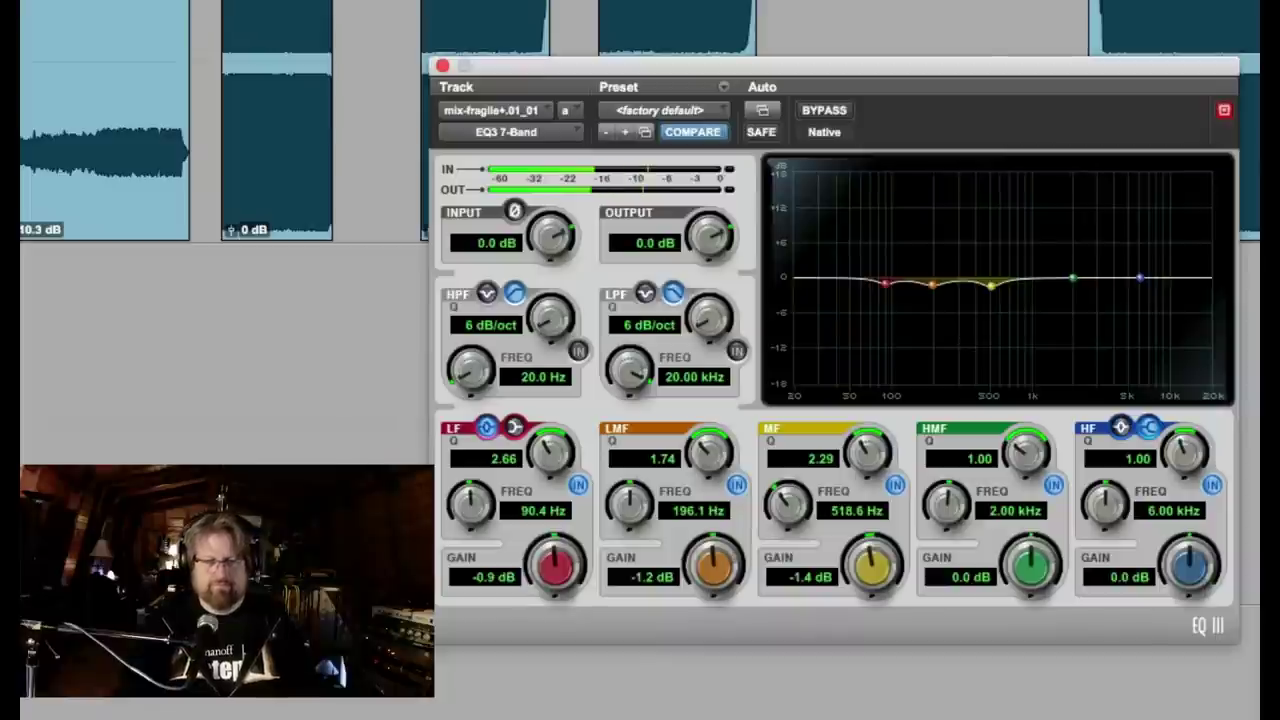
pyautogui.click(824, 109)
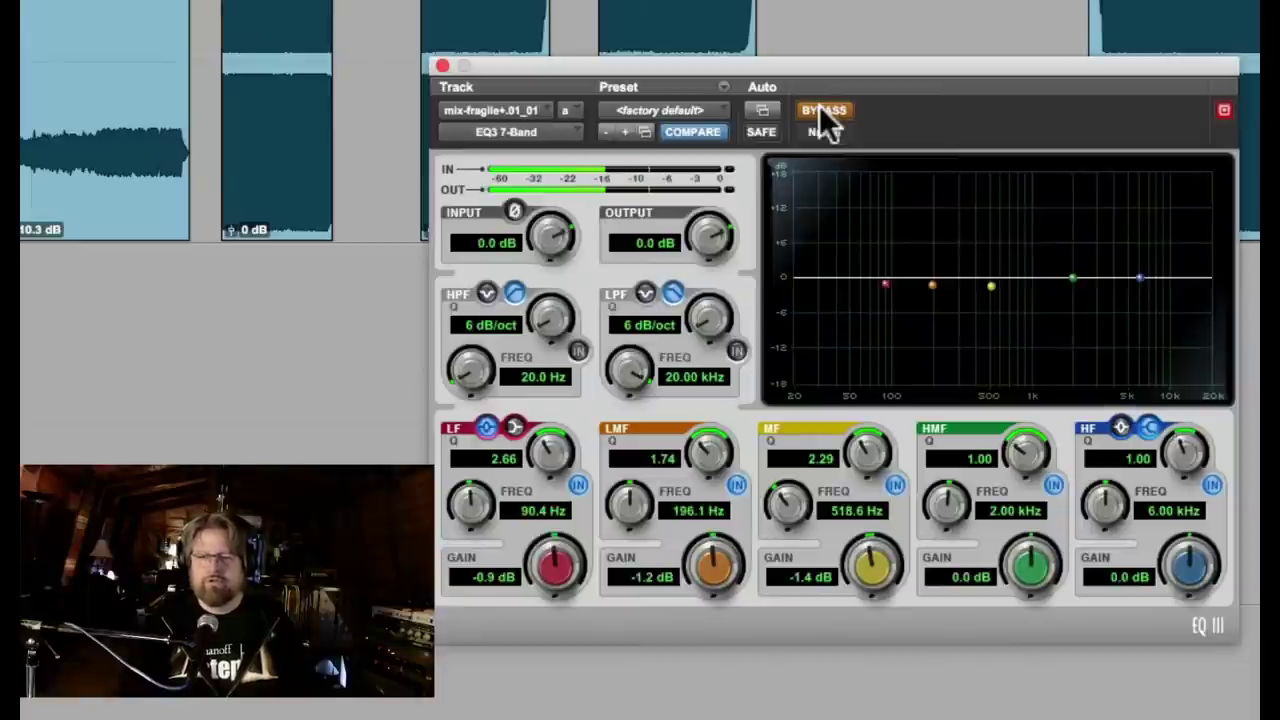
pyautogui.click(819, 108)
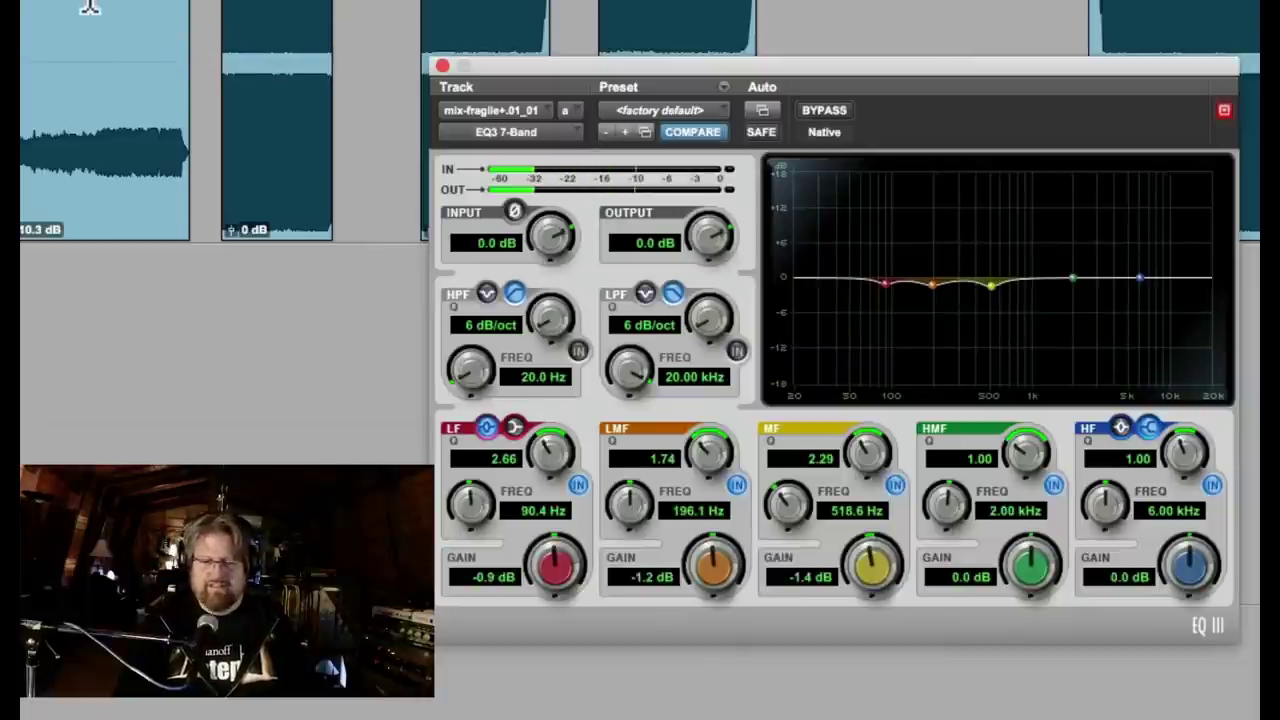
# Alternate playback between the mix at about 0:54, 0:53 and 1:05 and The Hip at about 3:56 and 4:12.
pyautogui.press('space')
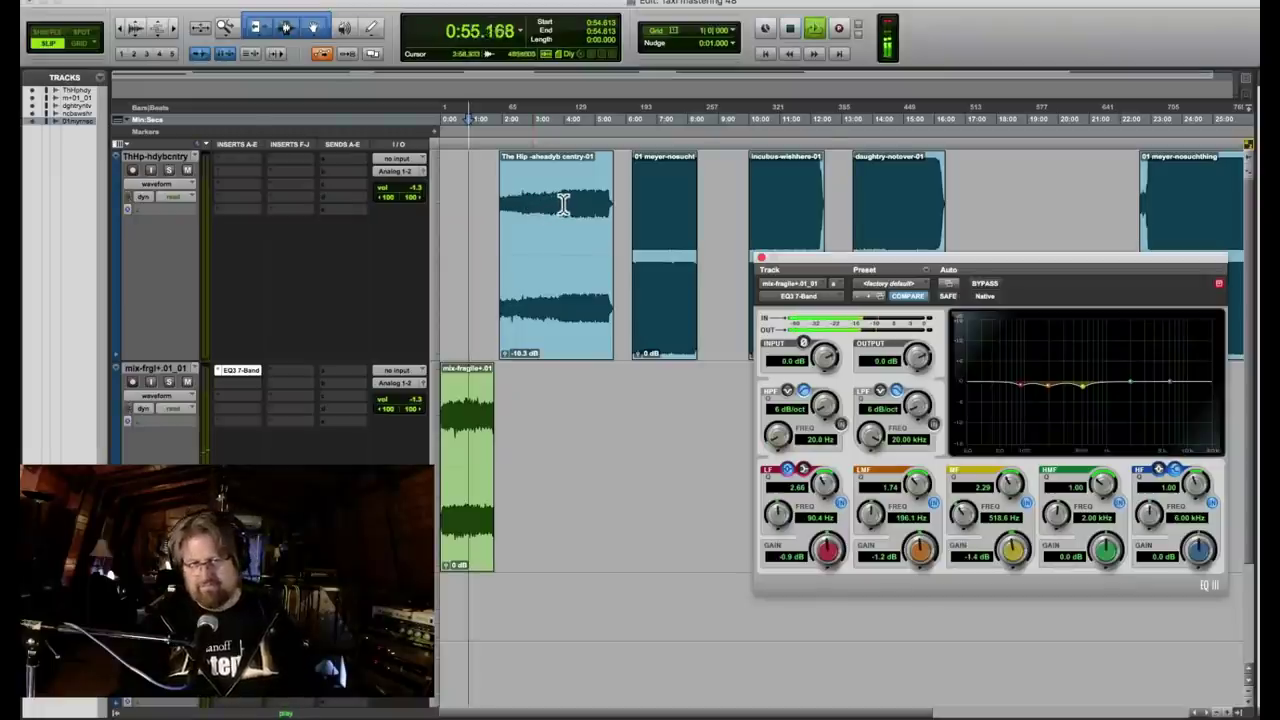
pyautogui.click(562, 205)
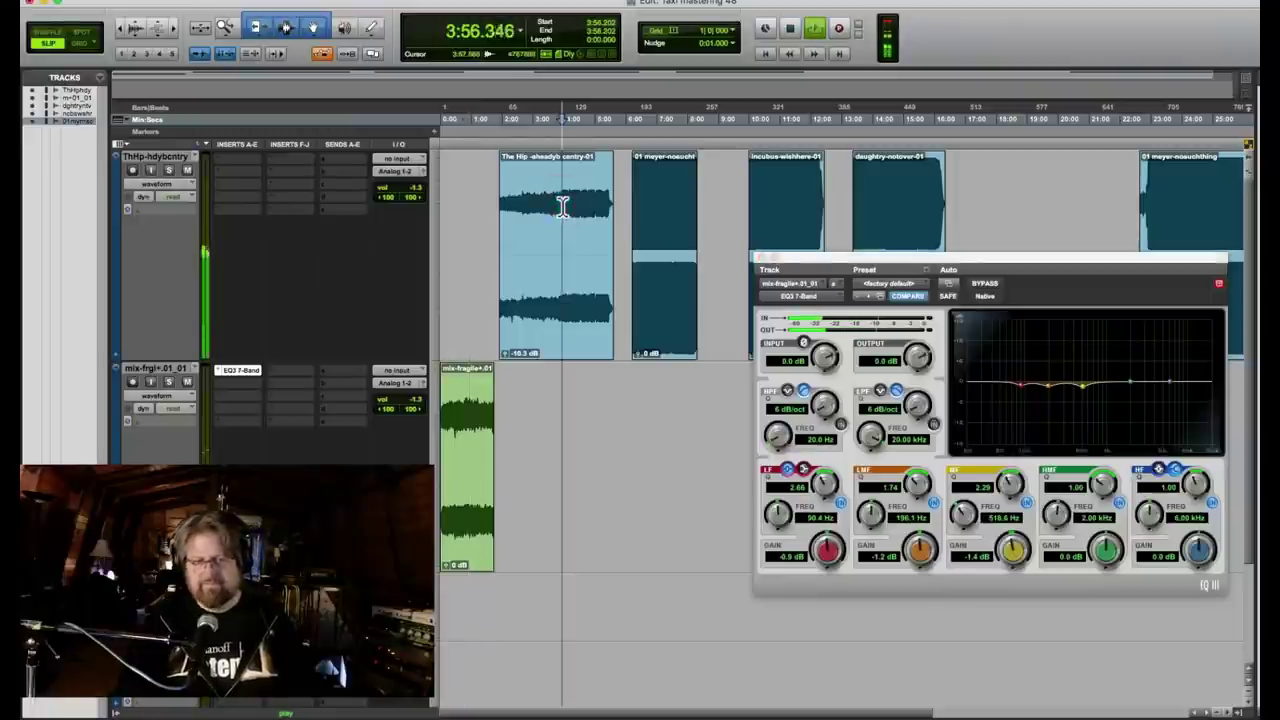
pyautogui.click(466, 229)
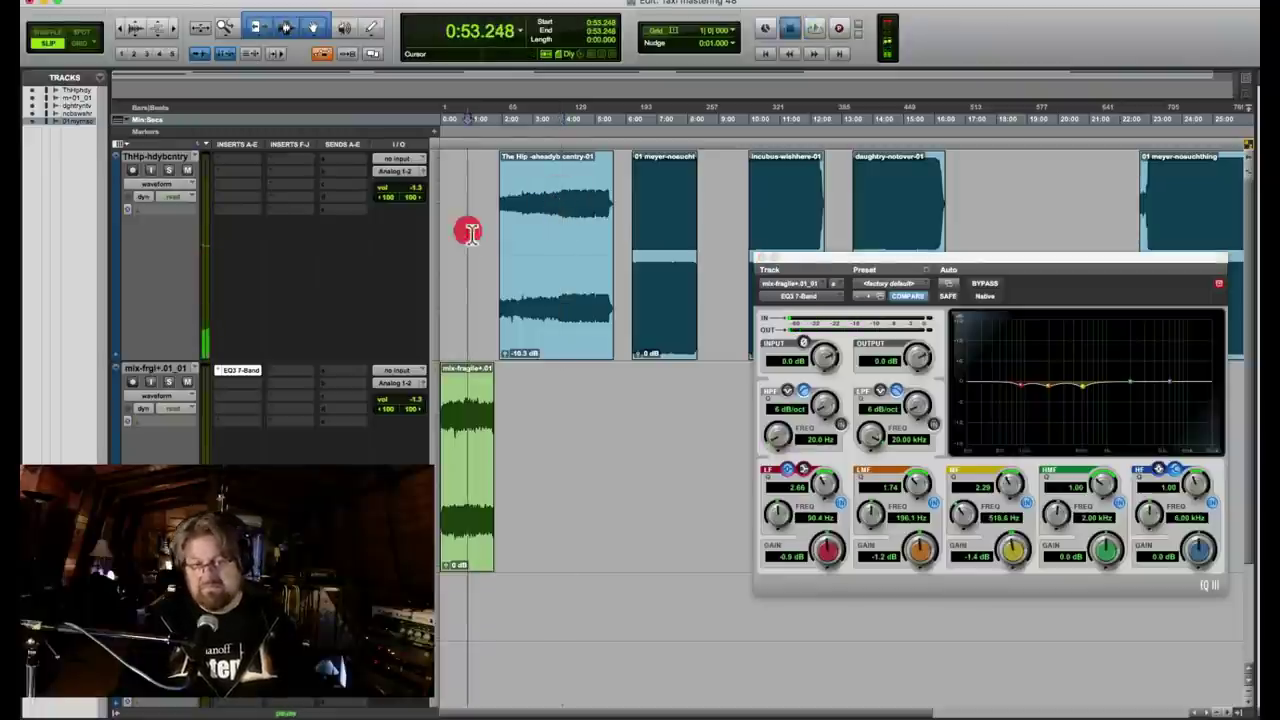
pyautogui.press('space')
pyautogui.click(570, 204)
pyautogui.press('space')
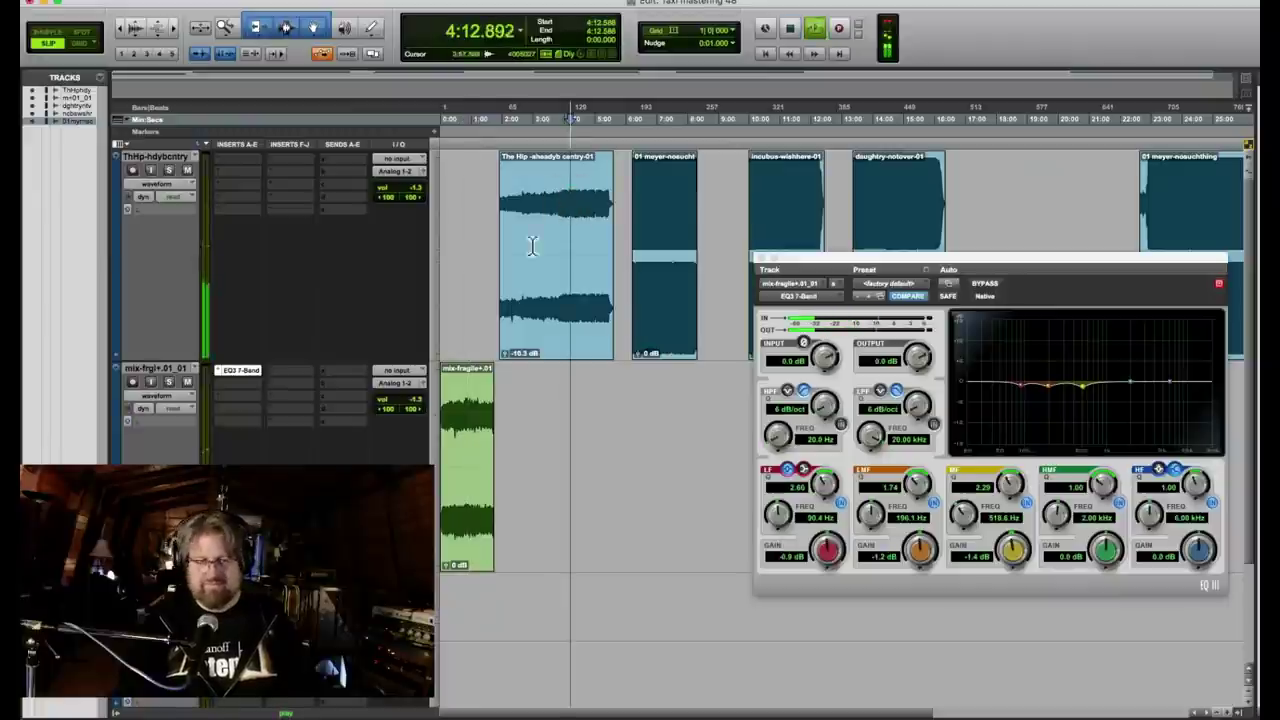
pyautogui.click(475, 227)
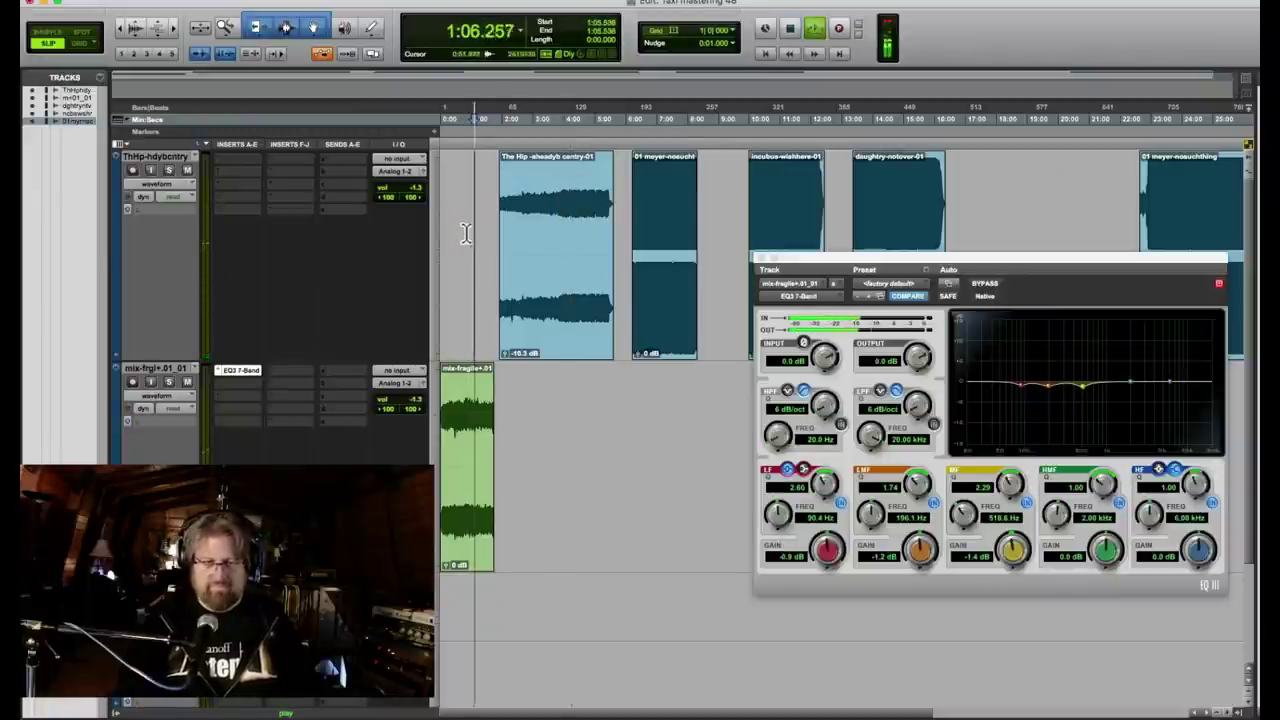
# Alternate playback between The Hip at about 4:20, 4:16 and 3:56 and the mix at about 1:00.
pyautogui.click(575, 207)
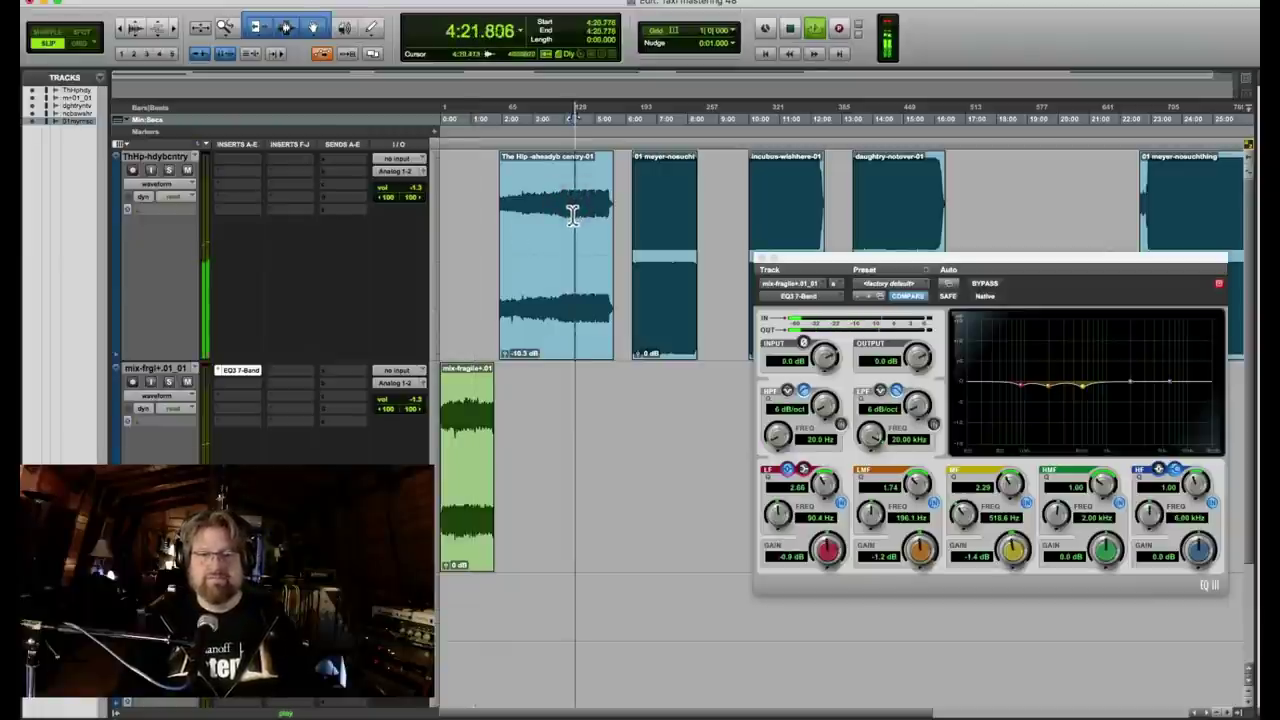
pyautogui.press('space')
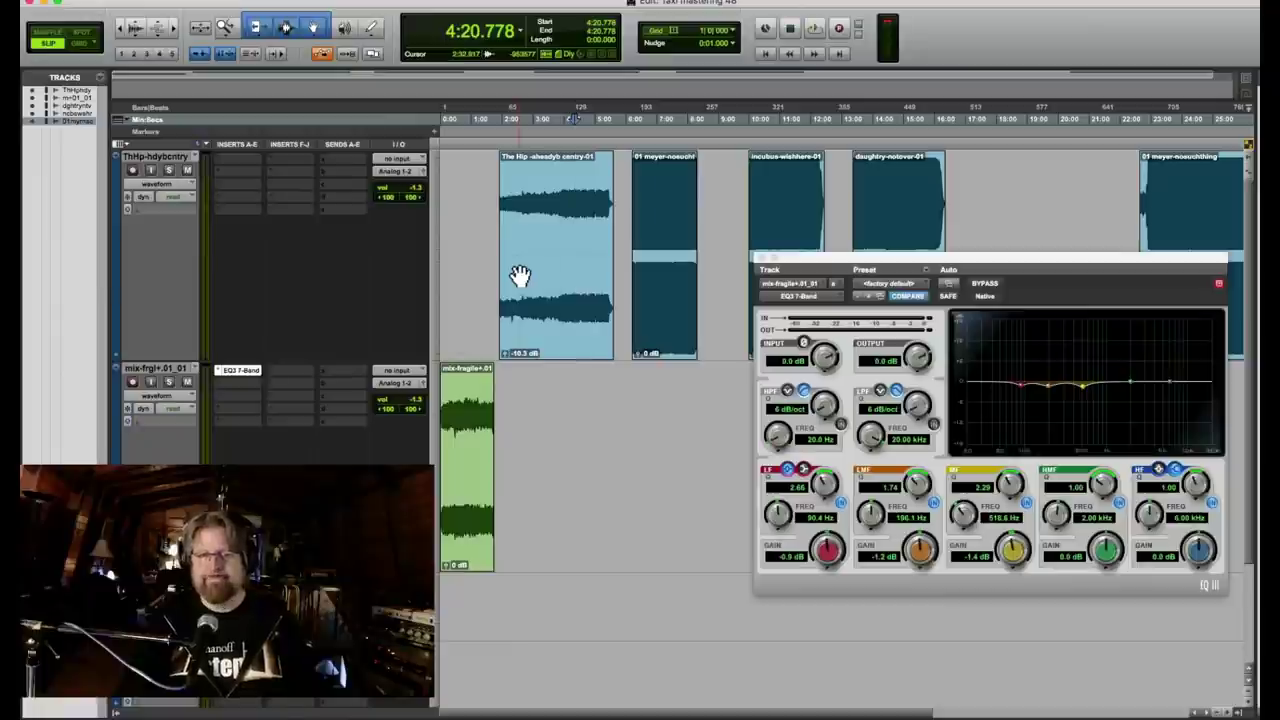
pyautogui.click(573, 204)
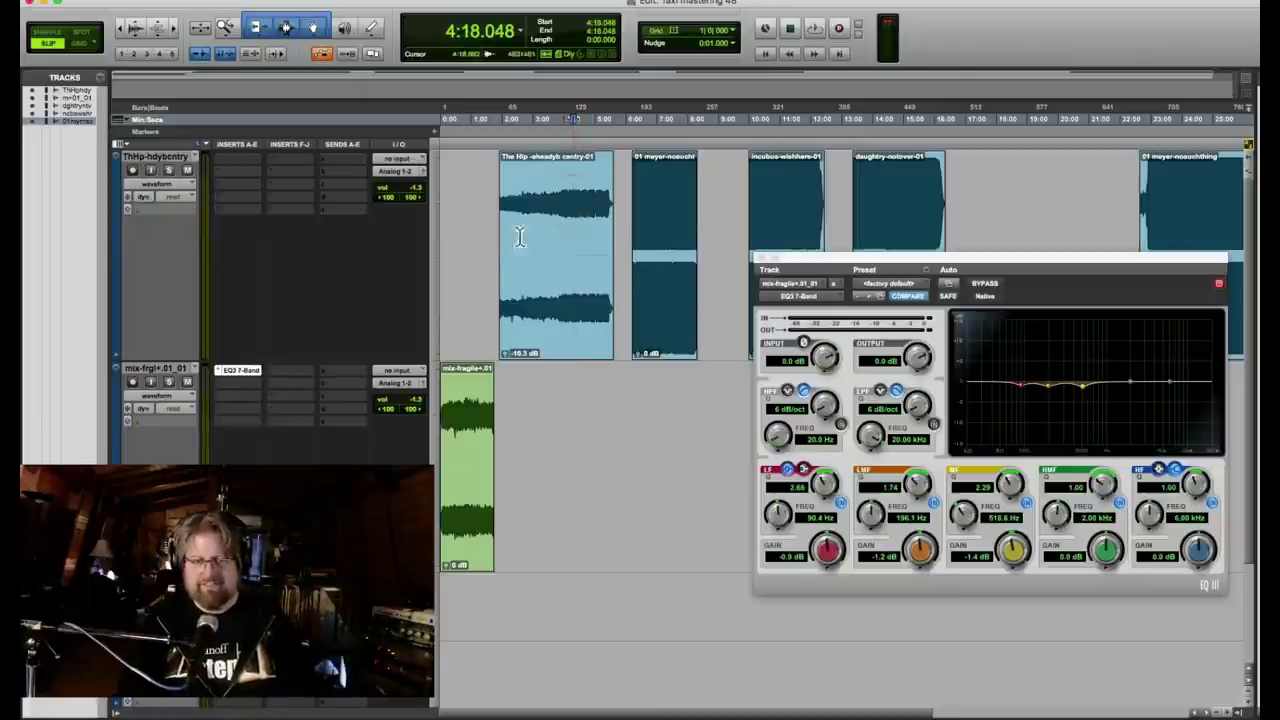
pyautogui.click(473, 248)
pyautogui.press('space')
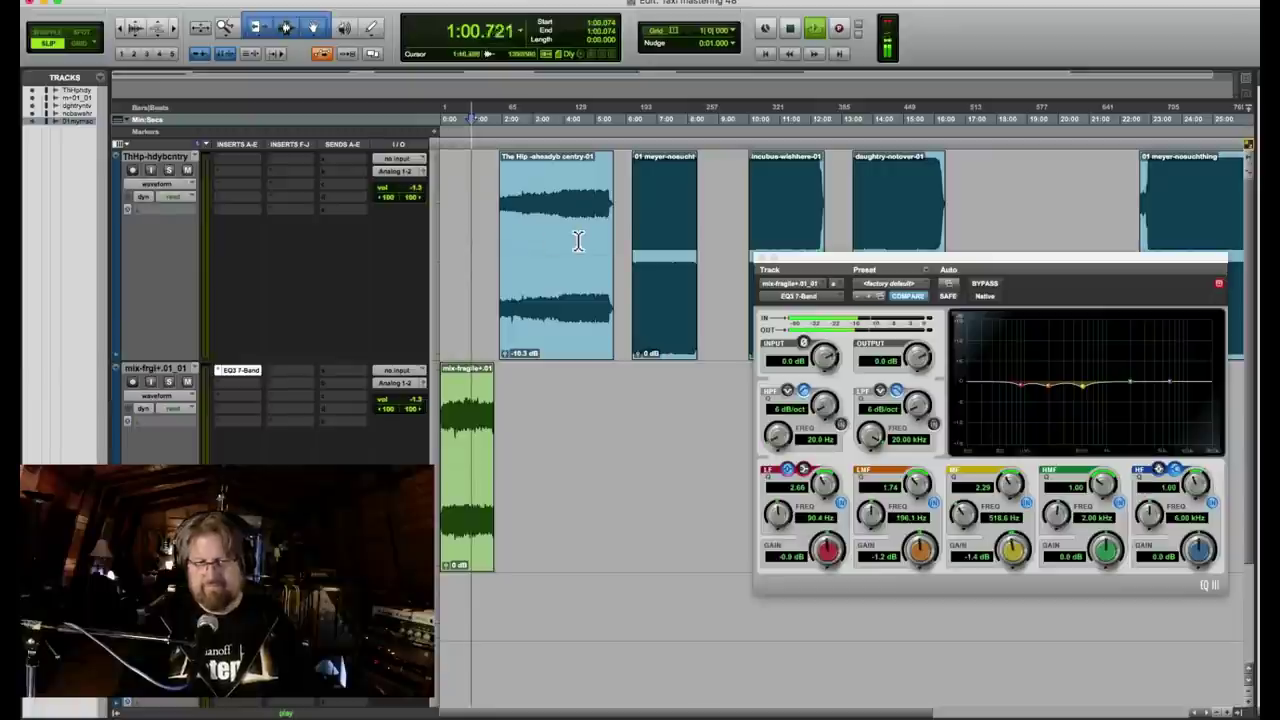
pyautogui.click(572, 180)
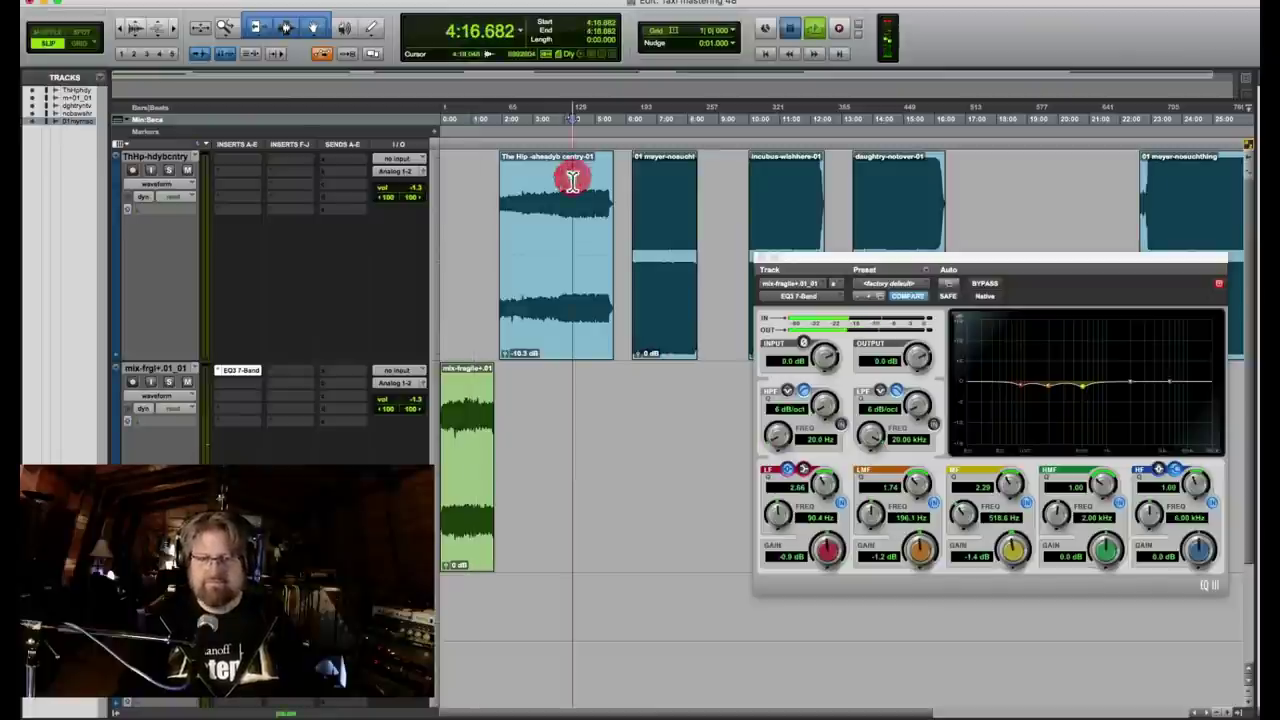
pyautogui.click(563, 180)
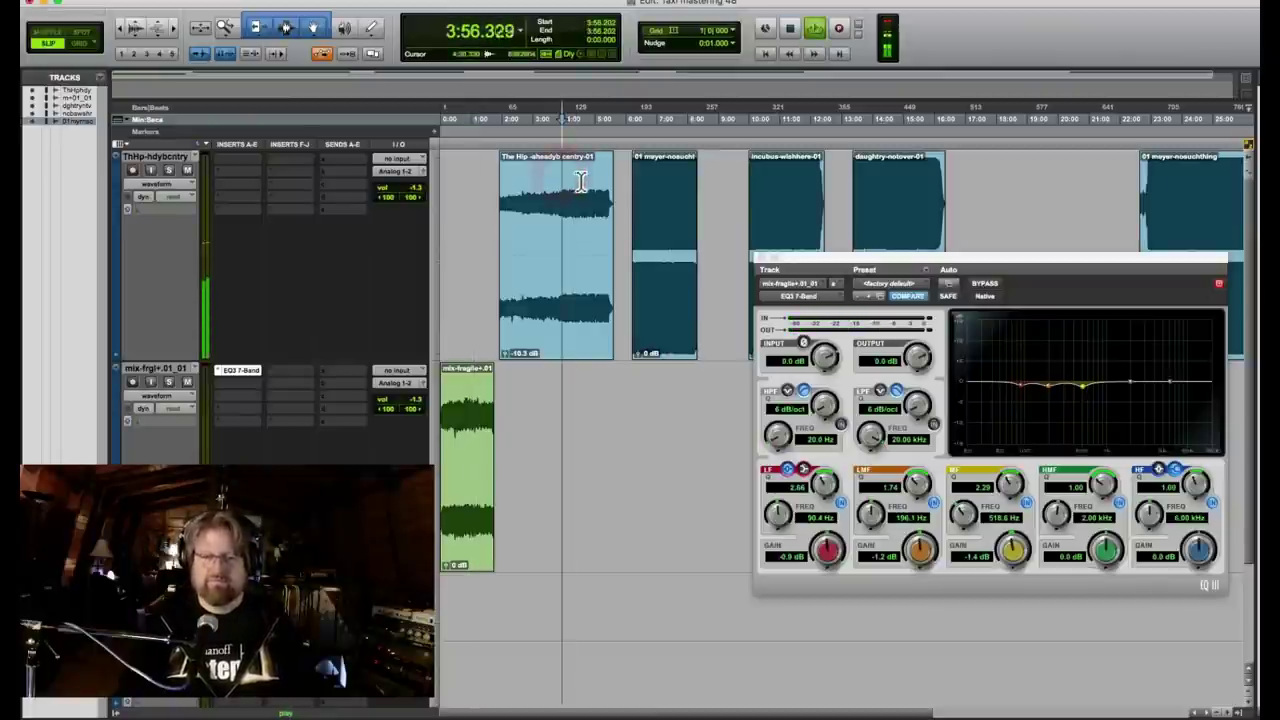
# Compare the mix from about 1:05 and 0:51 with The Hip from about 4:12, and stop playback.
pyautogui.press('space')
pyautogui.click(473, 220)
pyautogui.press('space')
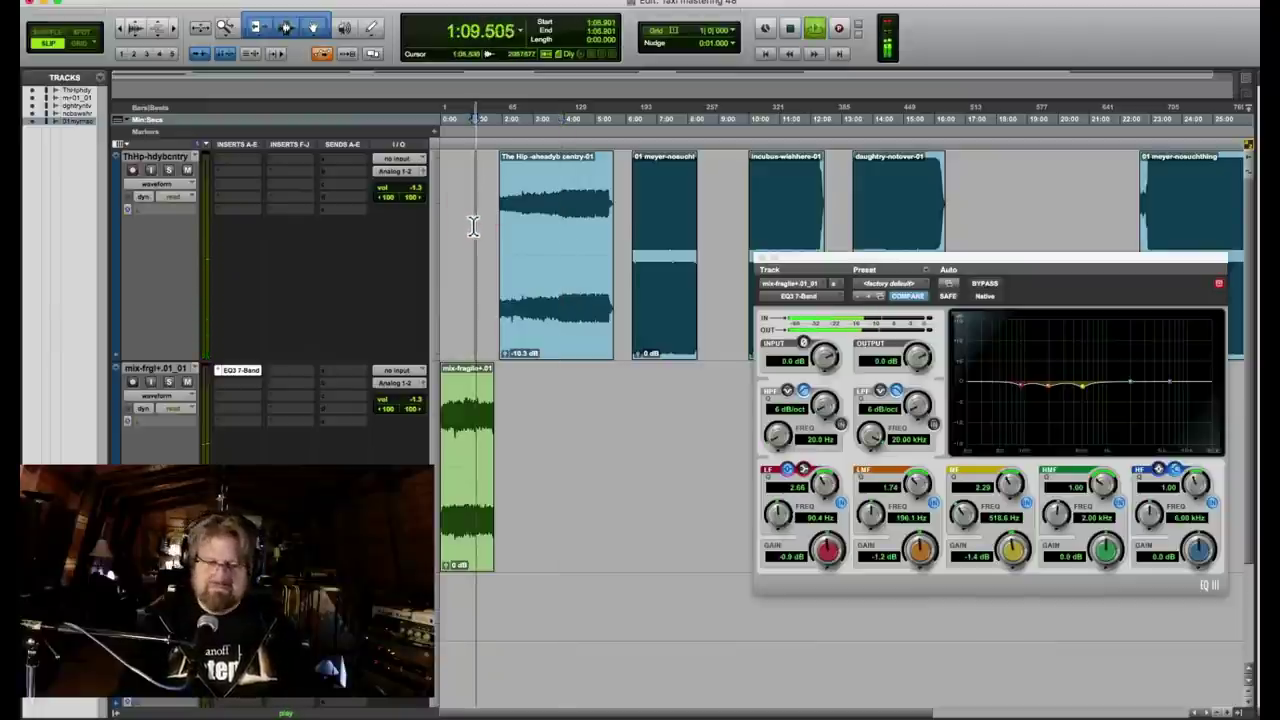
pyautogui.click(570, 193)
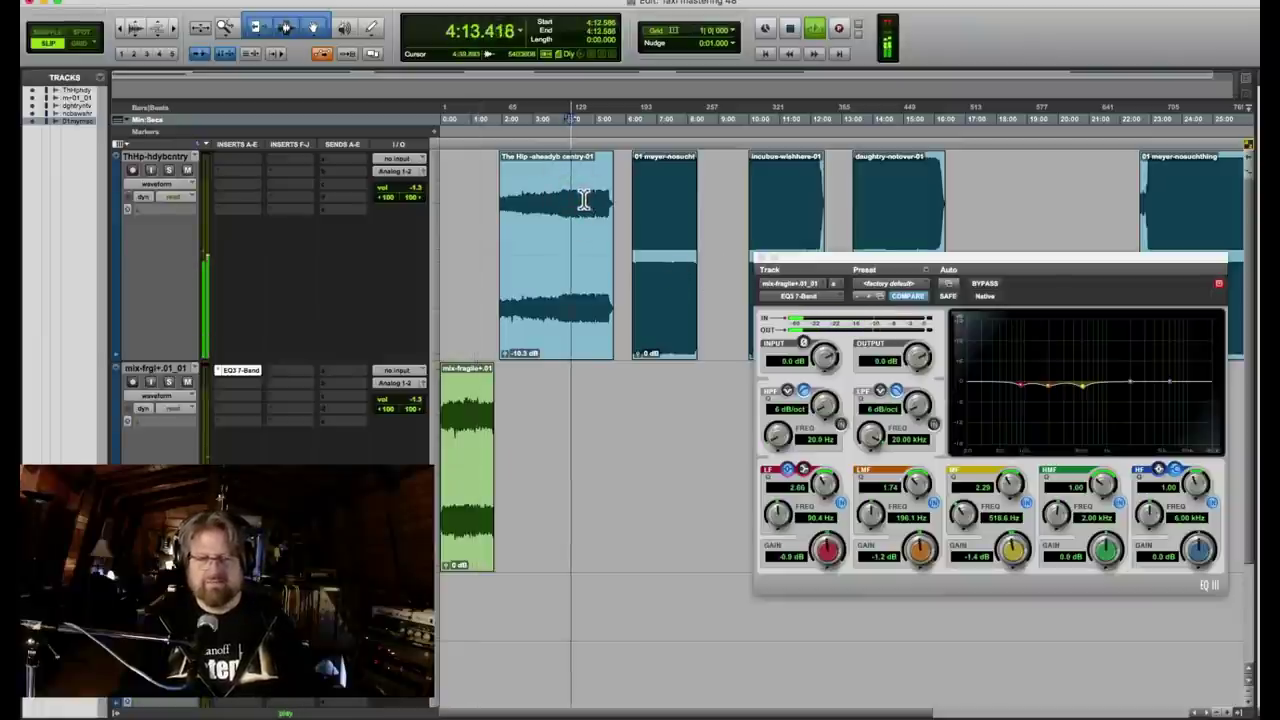
pyautogui.press('space')
pyautogui.click(466, 228)
pyautogui.press('space')
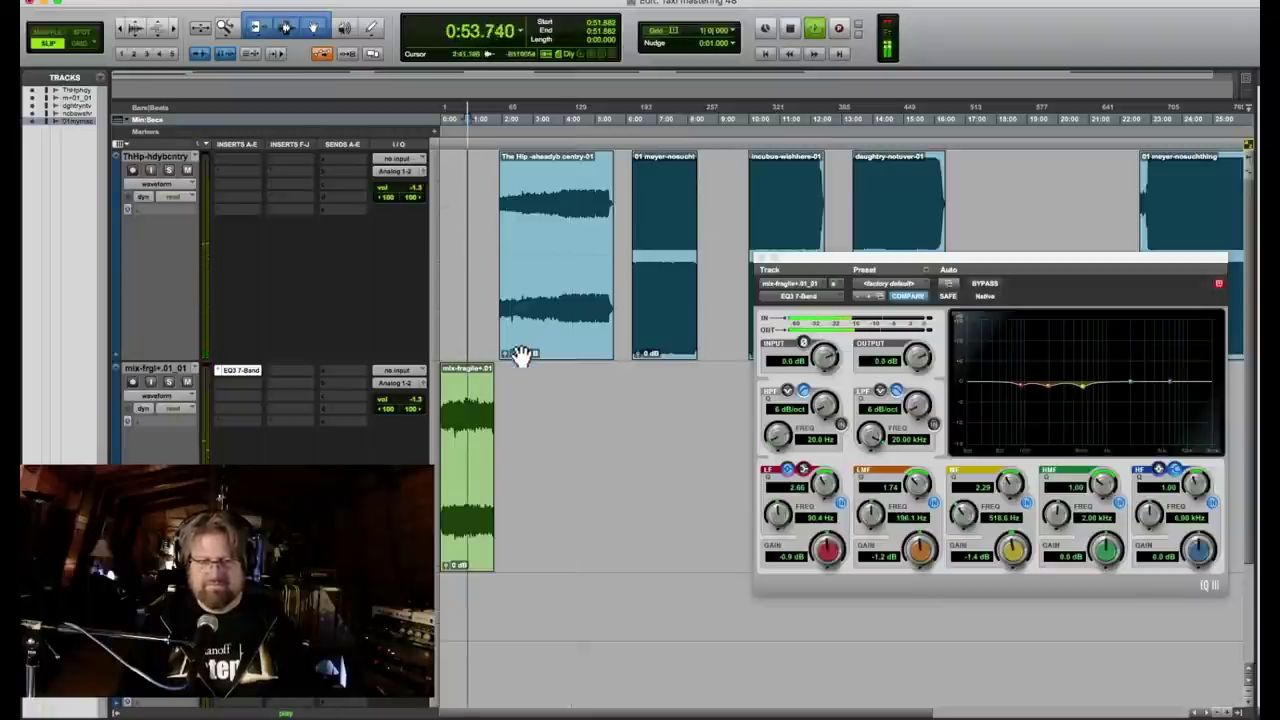
pyautogui.press('space')
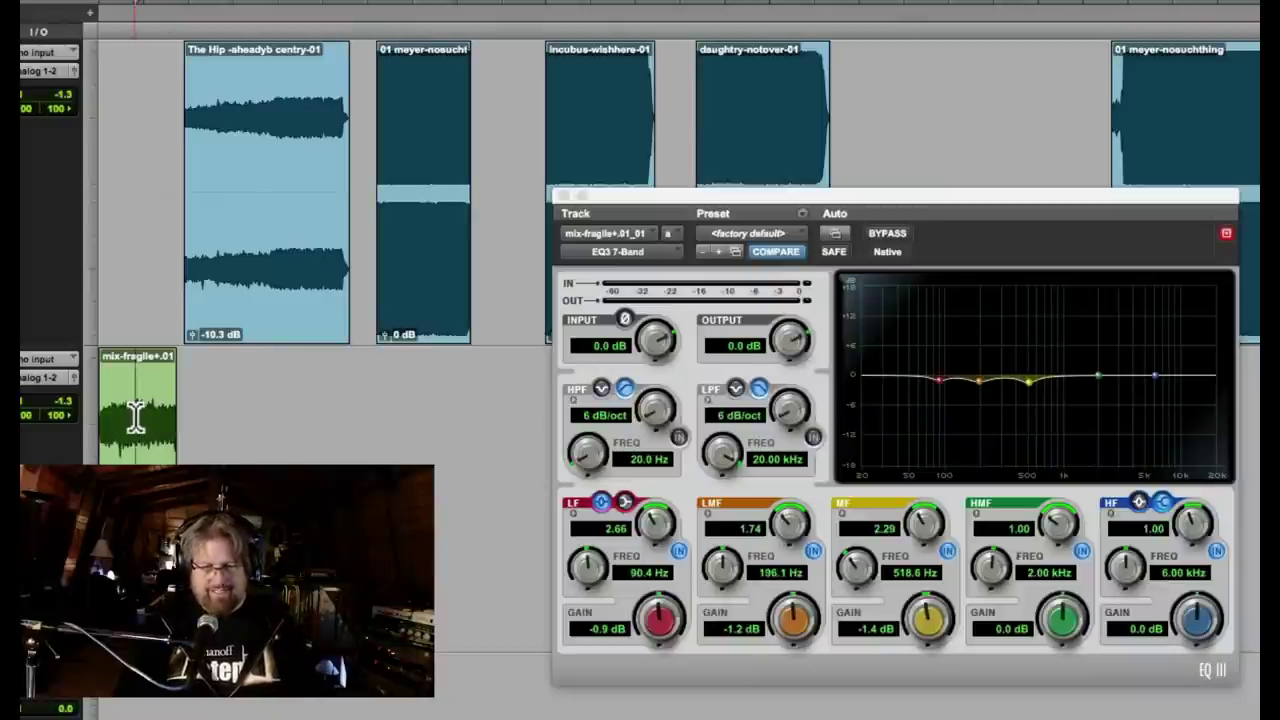
# Play the mix briefly against The Hip, and return the play position to about 1:02 in the mix.
pyautogui.press('space')
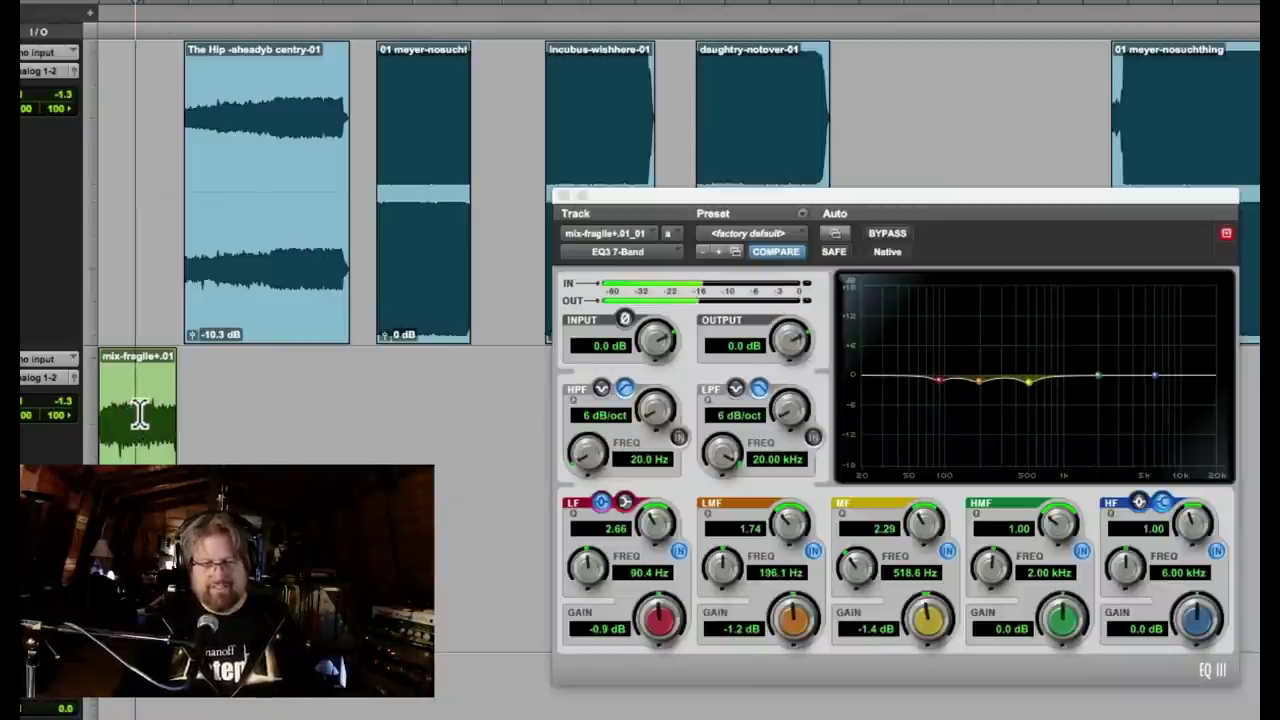
pyautogui.click(289, 115)
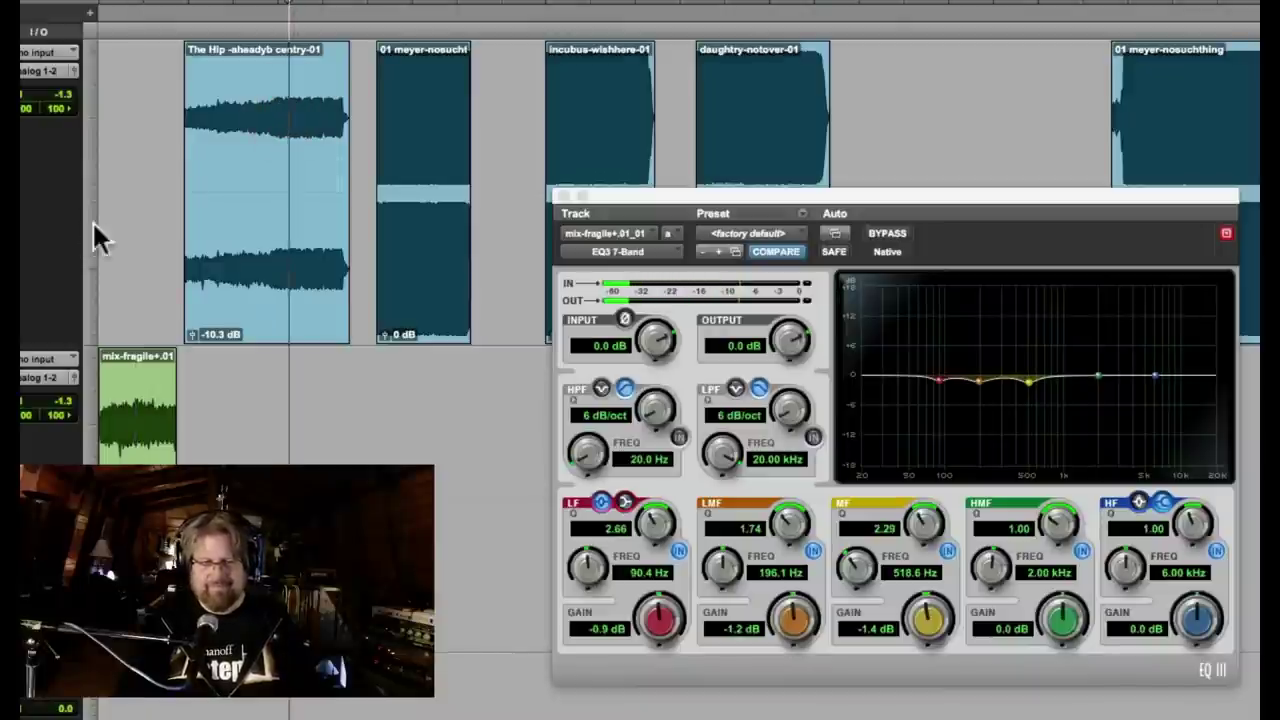
pyautogui.click(146, 166)
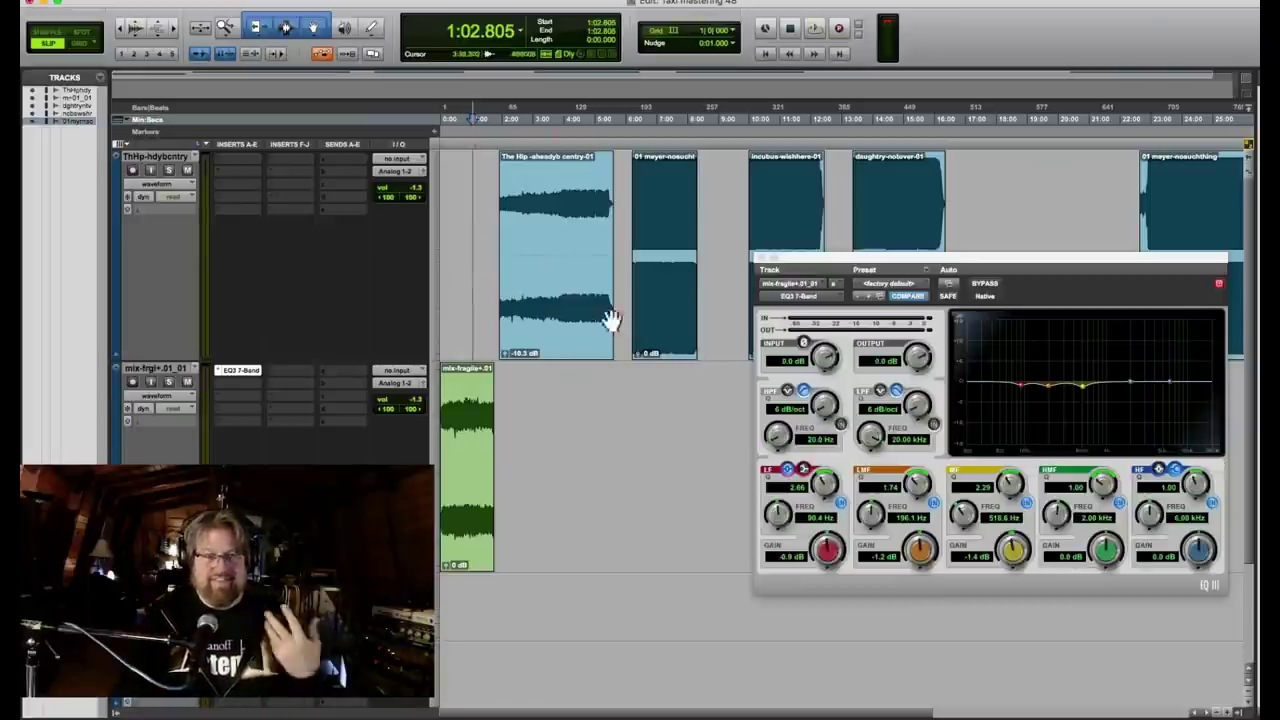
# Boost the high-mid band to about 10.8 dB with a Q of 3.51 and sweep it to 1.34 kHz during playback.
pyautogui.moveTo(1103, 560); pyautogui.dragTo(1103, 556)
pyautogui.moveTo(1103, 490); pyautogui.dragTo(1105, 462)
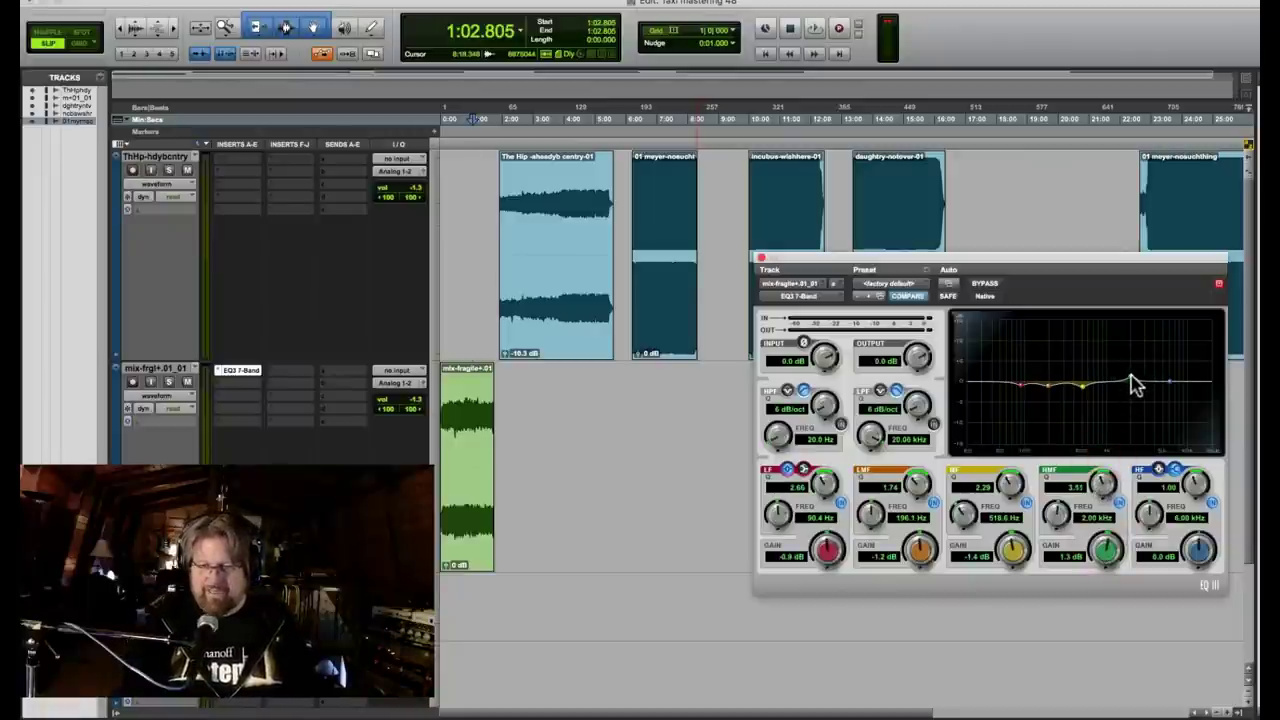
pyautogui.press('space')
pyautogui.moveTo(1131, 372); pyautogui.dragTo(1113, 340)
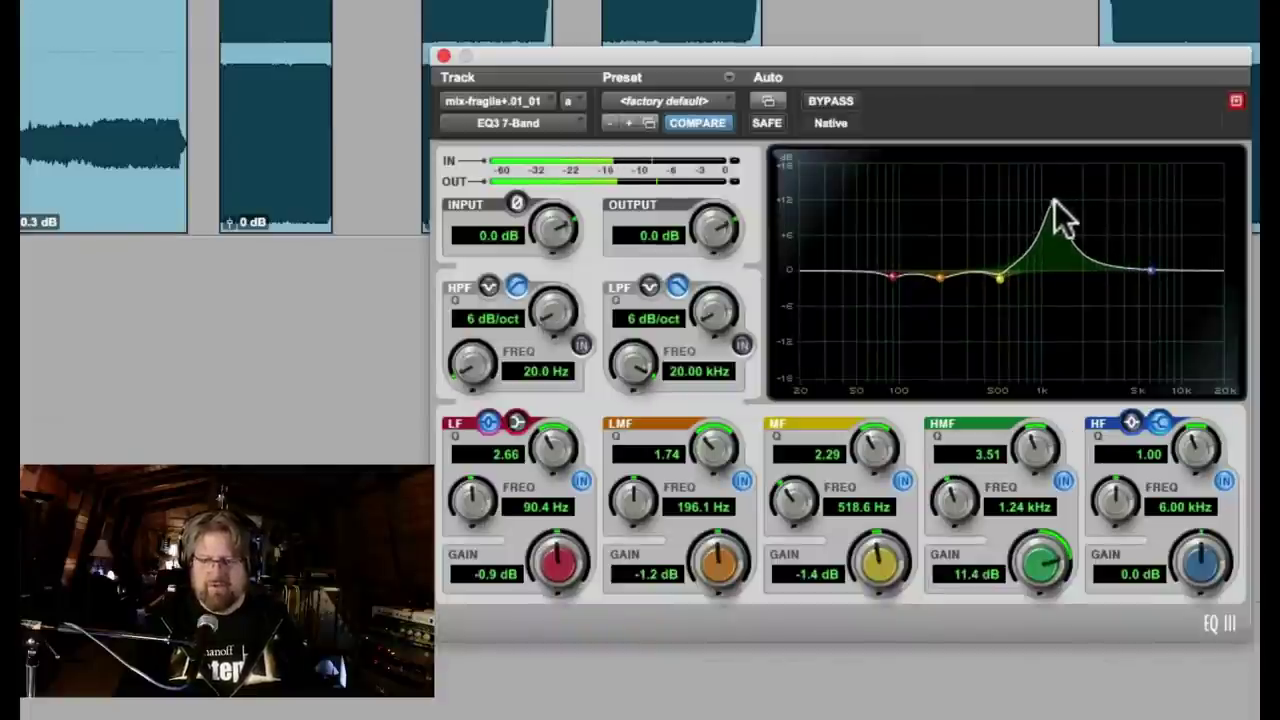
pyautogui.moveTo(1054, 201); pyautogui.dragTo(1056, 203)
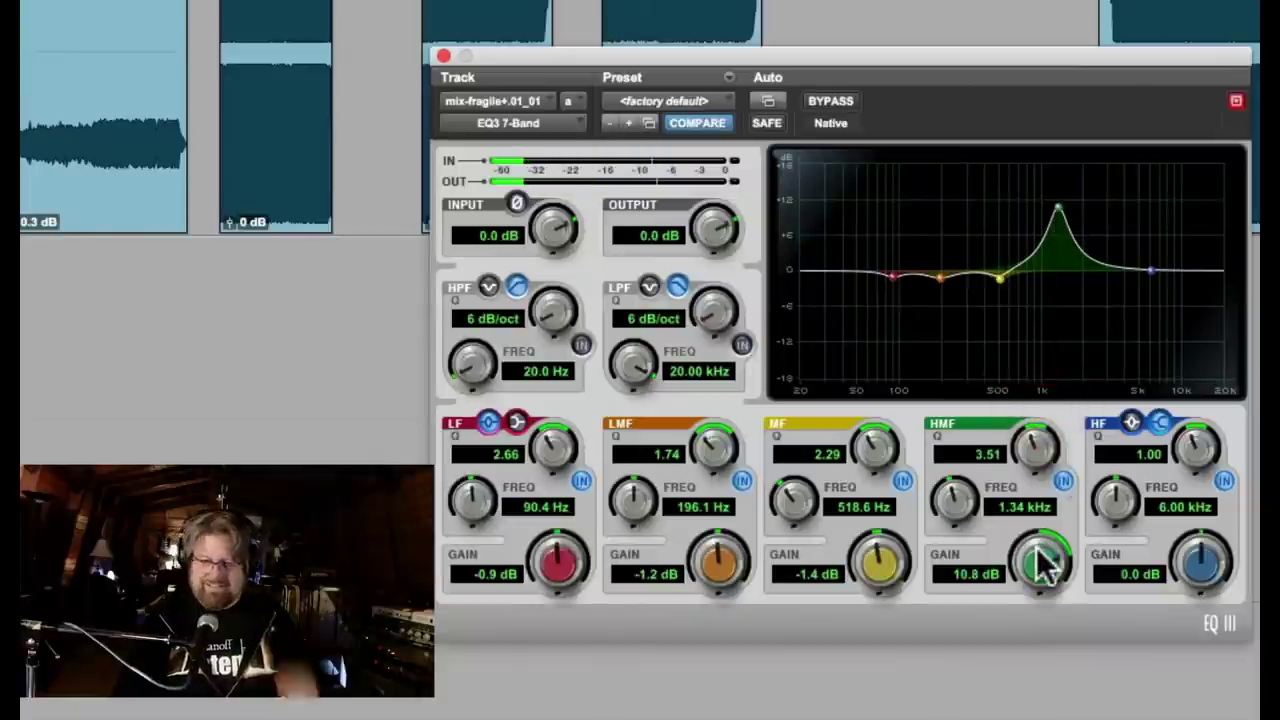
# Turn the high-mid band into a cut of -1.4 dB with a Q of 3.02.
pyautogui.moveTo(1040, 560); pyautogui.dragTo(1012, 645)
pyautogui.moveTo(1040, 560); pyautogui.dragTo(1040, 576)
pyautogui.moveTo(1034, 446); pyautogui.dragTo(1066, 500)
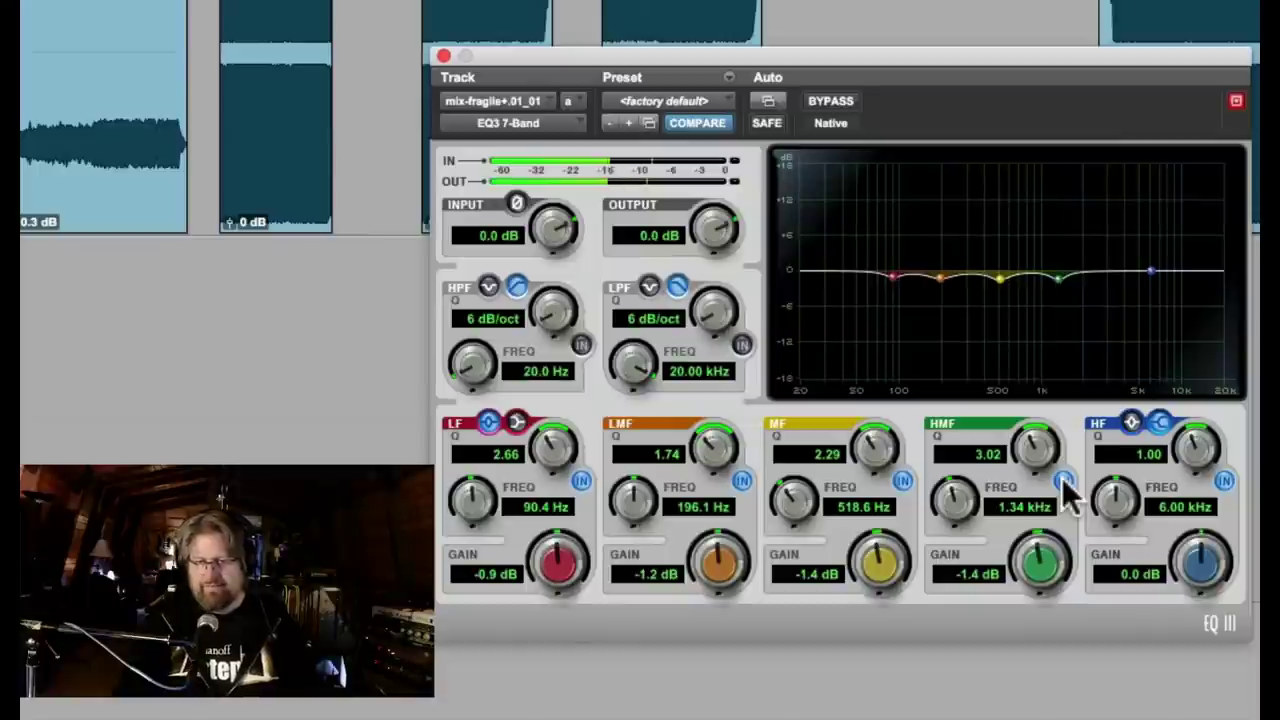
# Switch the high-mid band off and on repeatedly to compare its cut at 1.34 kHz during playback.
pyautogui.click(1061, 478)
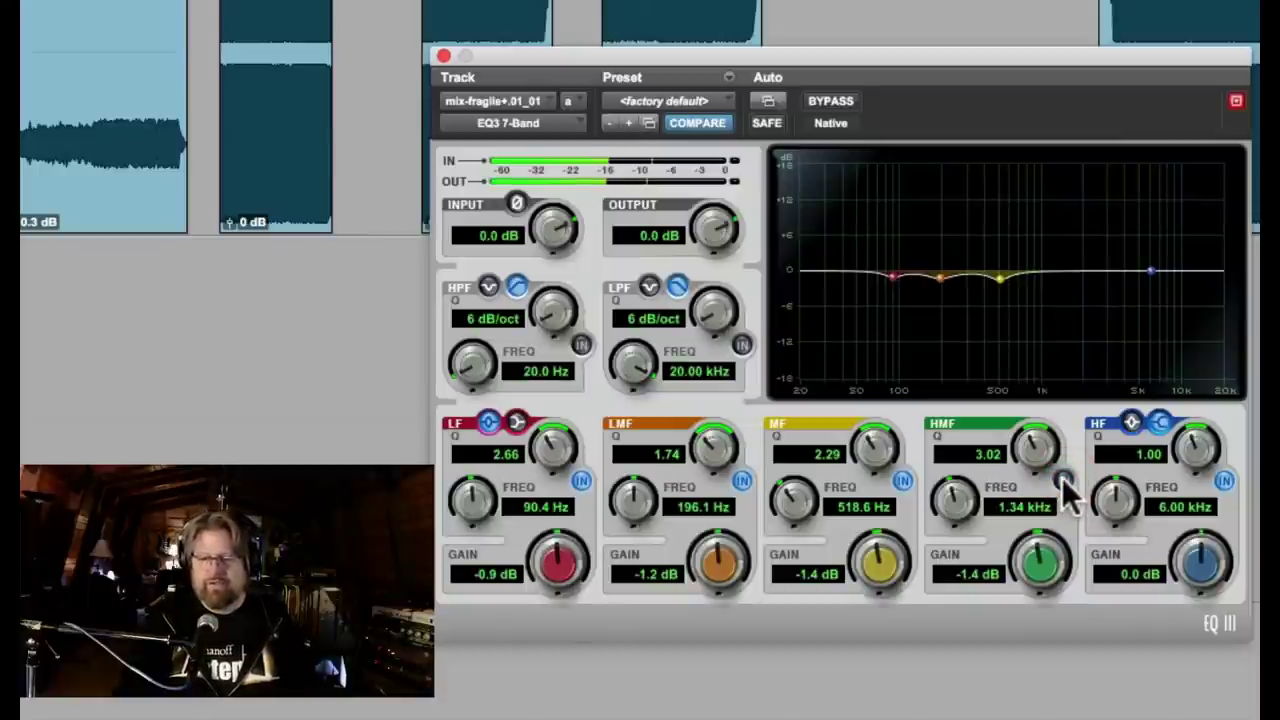
pyautogui.click(1063, 481)
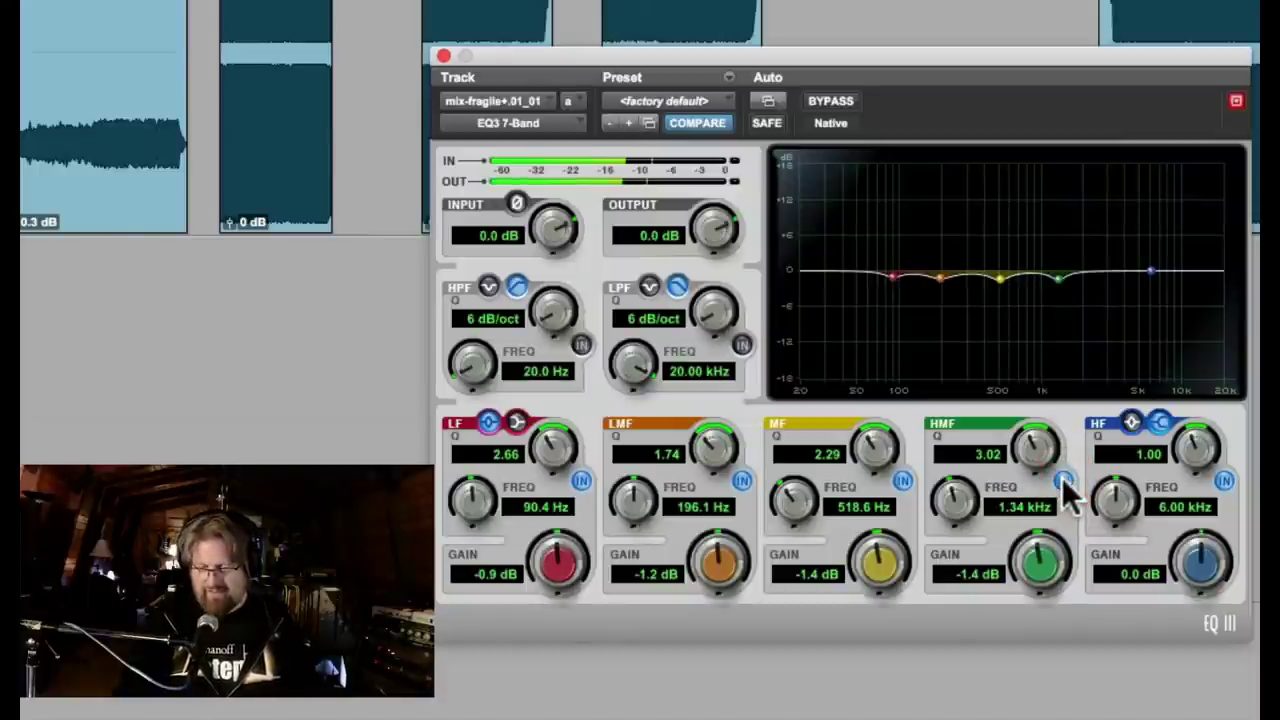
pyautogui.click(1063, 481)
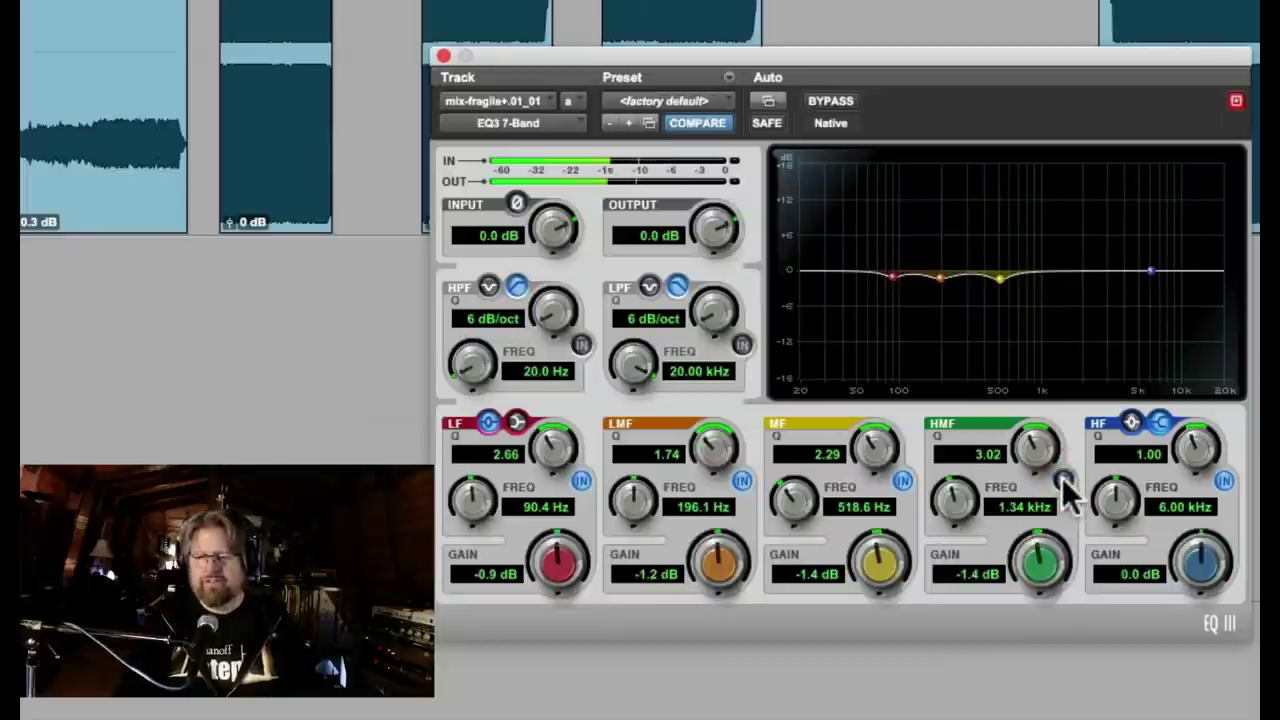
pyautogui.click(1063, 481)
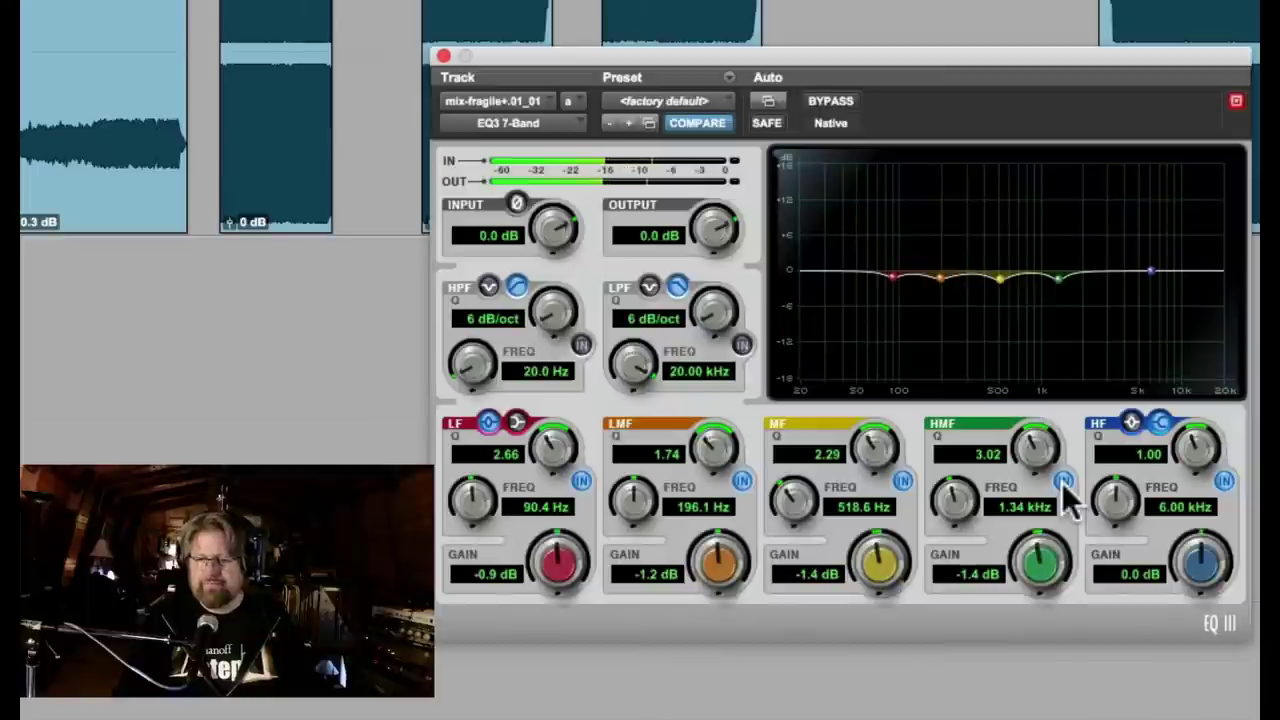
pyautogui.click(1063, 482)
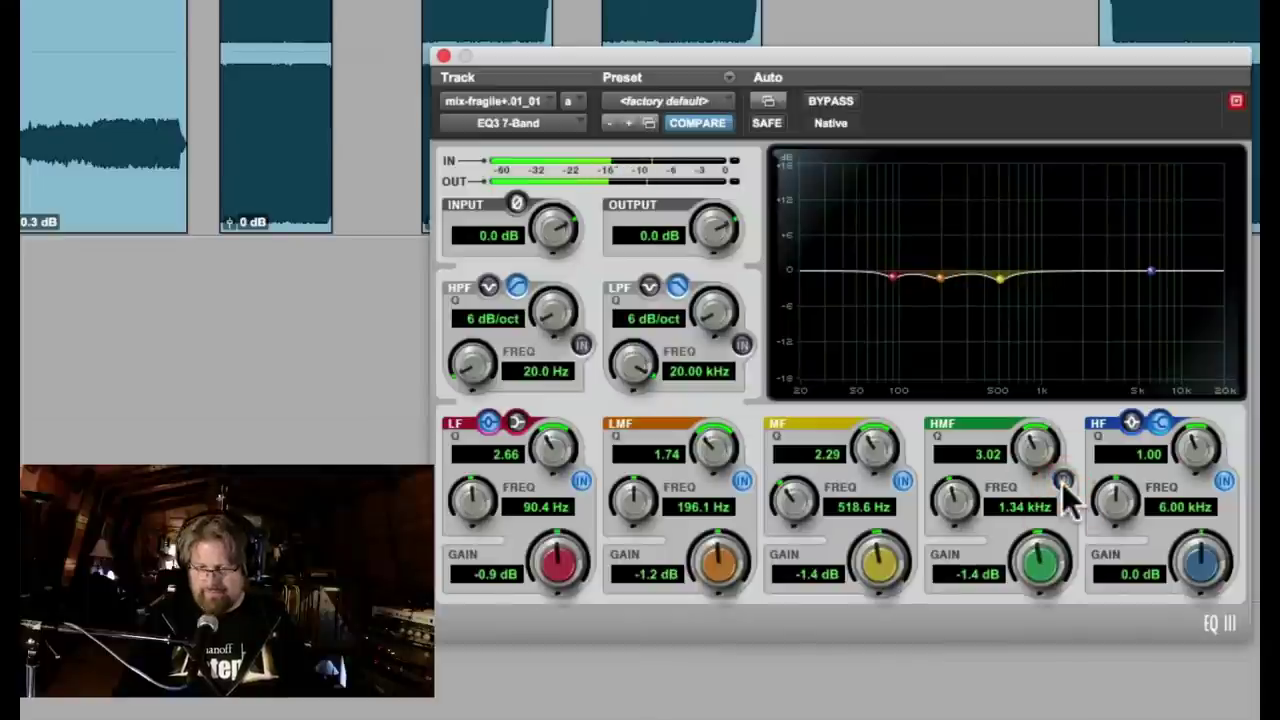
pyautogui.click(1063, 482)
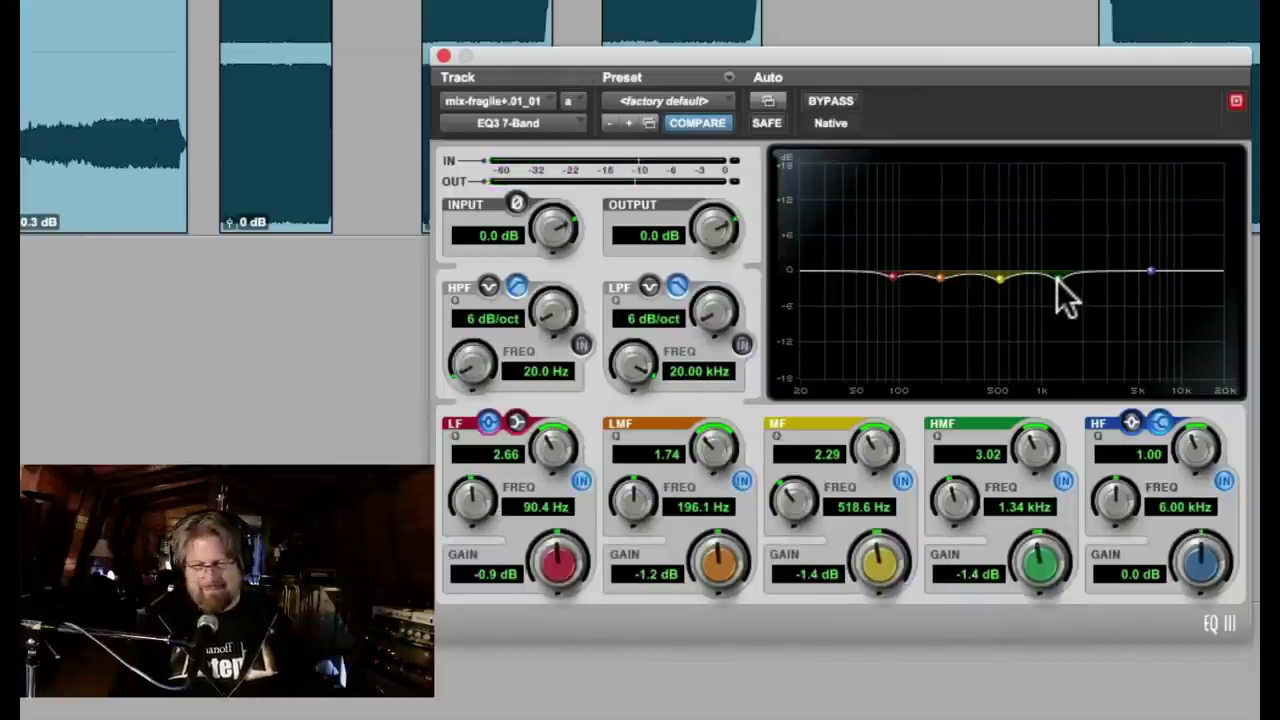
# Retune the high-mid cut to 1.06 kHz at -1.5 dB, switching the band off and on to compare.
pyautogui.moveTo(1062, 280)
pyautogui.mouseDown()
pyautogui.moveTo(1070, 246)
pyautogui.moveTo(1088, 244)
pyautogui.moveTo(1035, 240)
pyautogui.moveTo(1044, 286)
pyautogui.mouseUp()
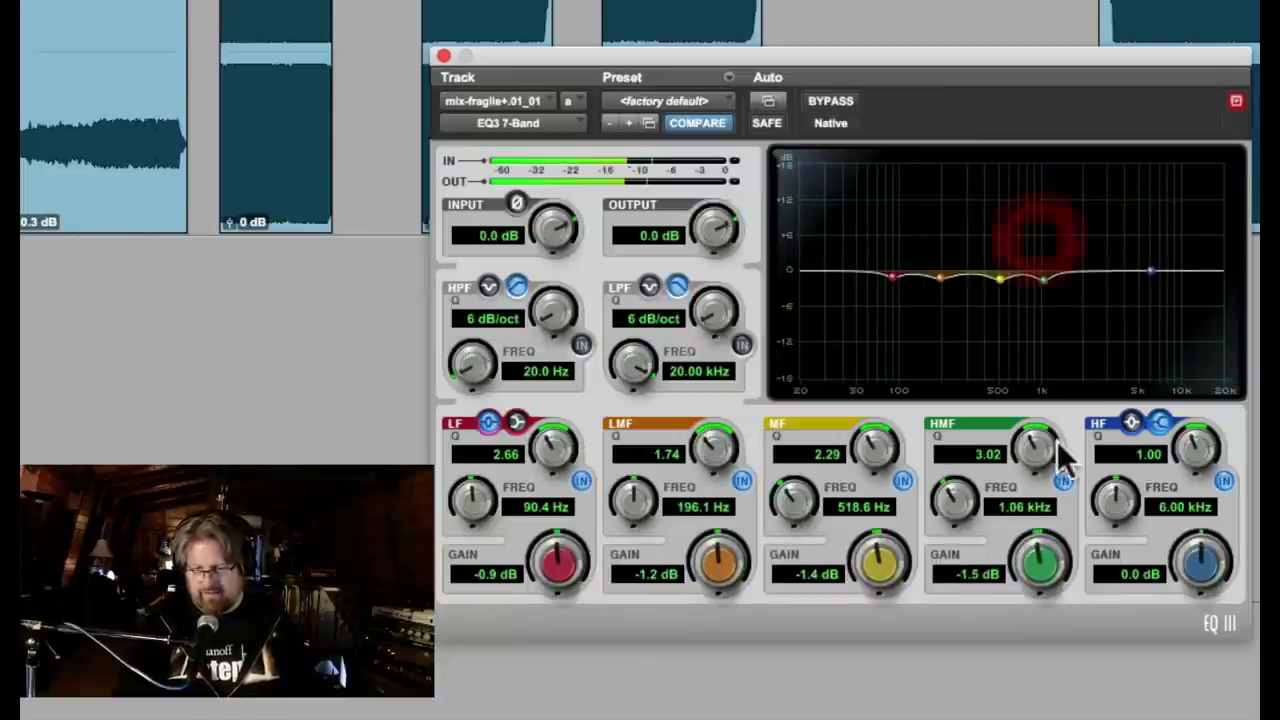
pyautogui.click(1063, 481)
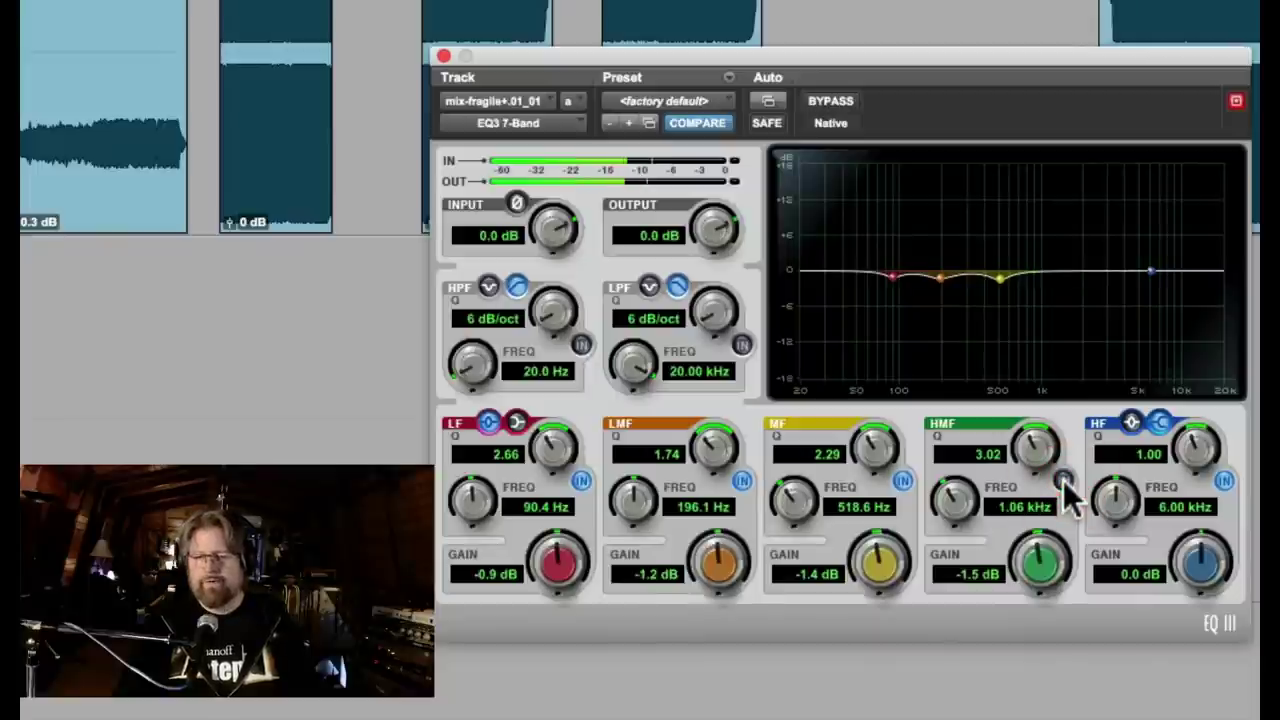
pyautogui.click(1063, 481)
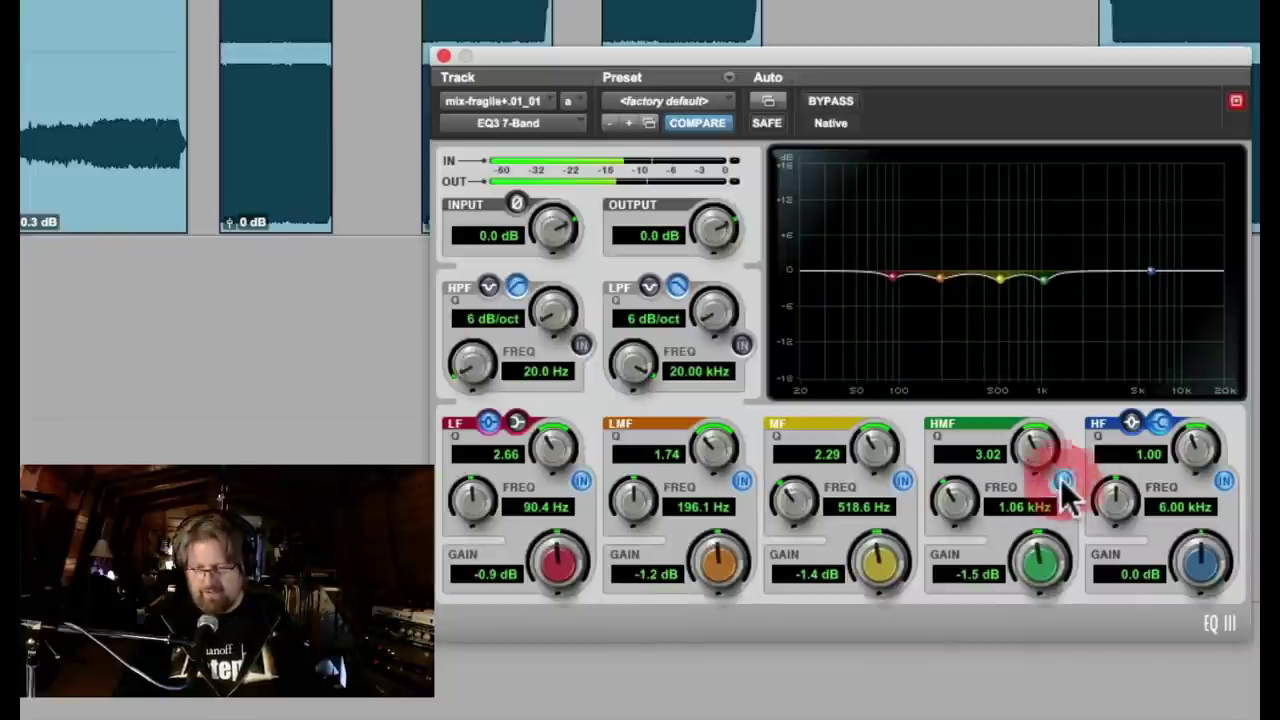
# Toggle the whole EQ's bypass on and off to compare the mix with and without all four cuts.
pyautogui.click(825, 100)
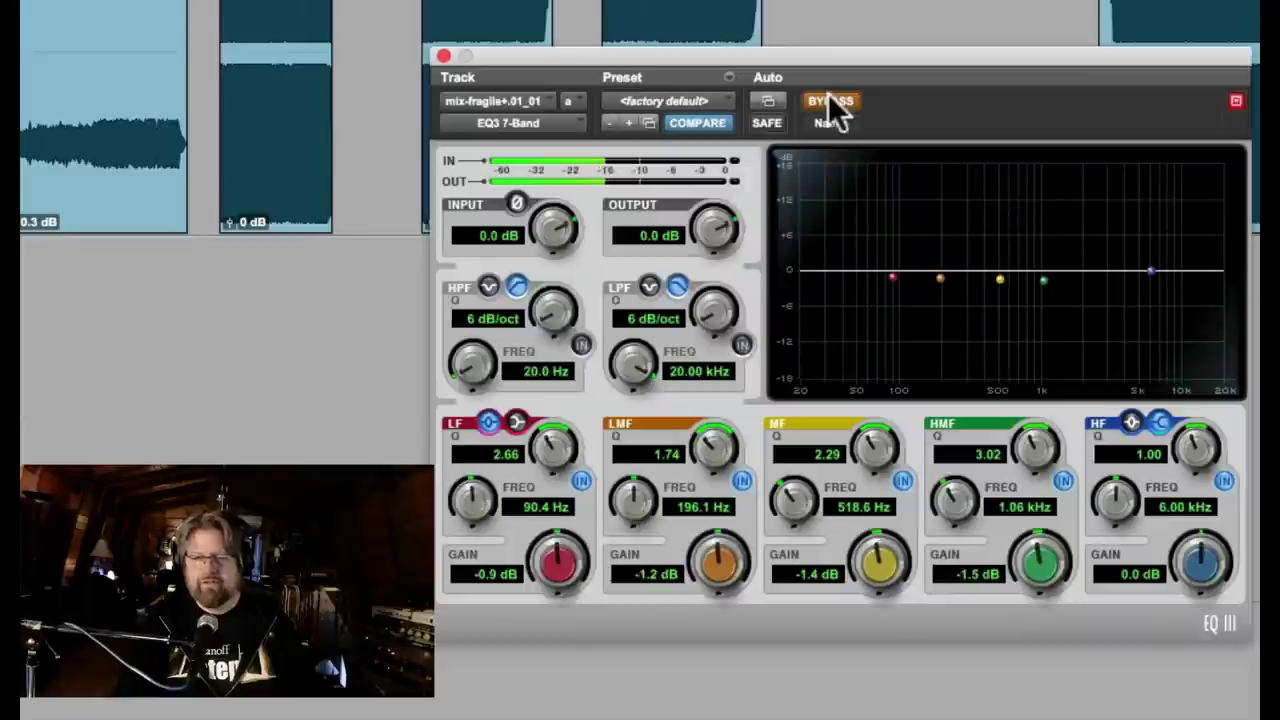
pyautogui.click(830, 102)
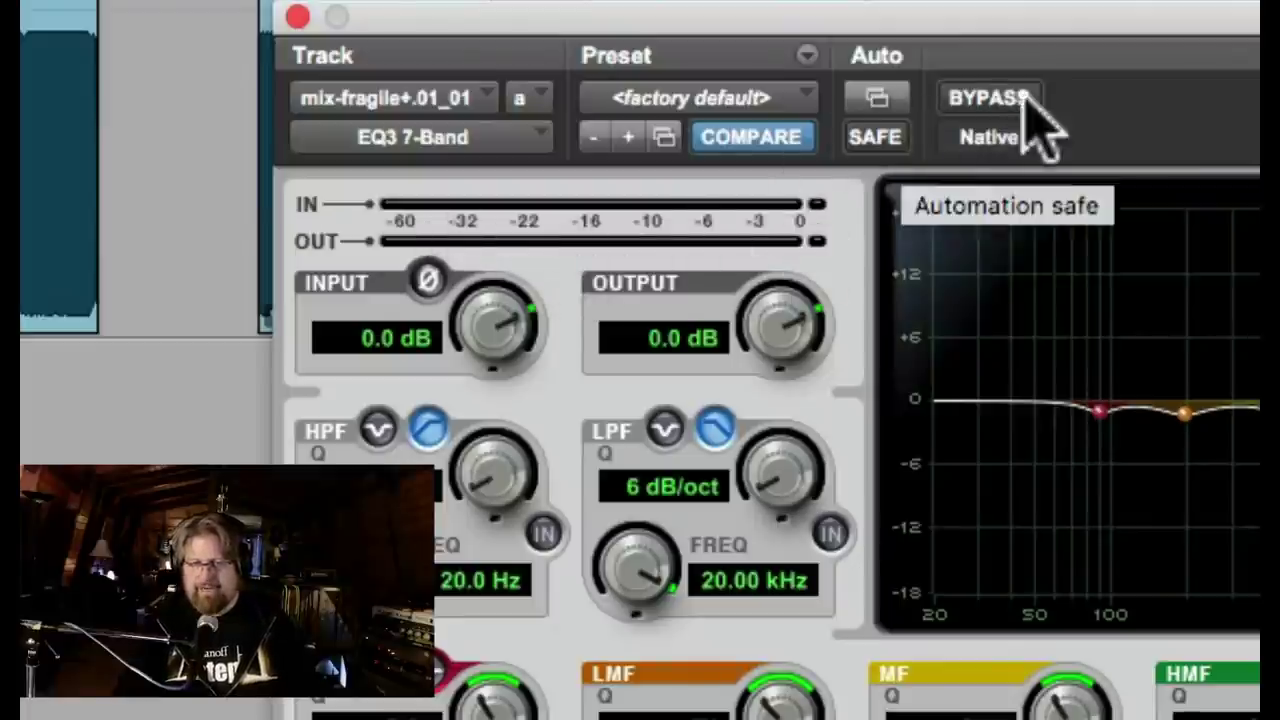
pyautogui.click(1000, 102)
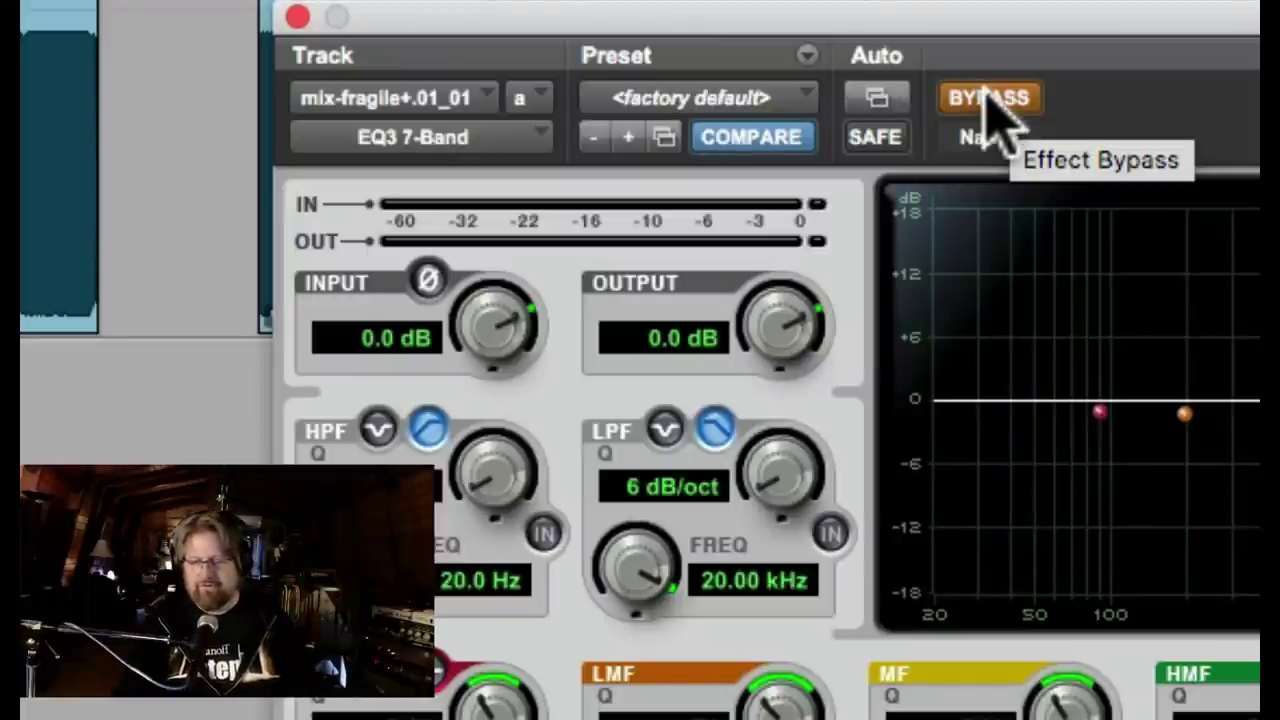
pyautogui.press('space')
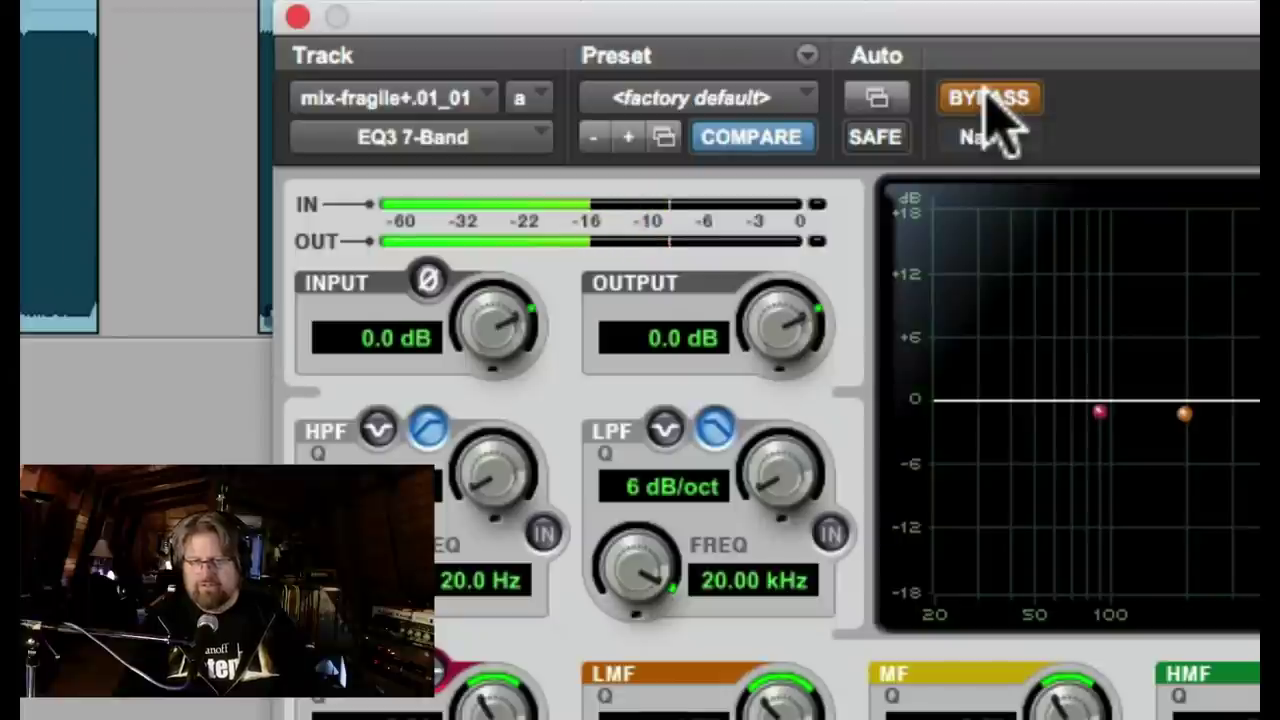
pyautogui.click(990, 97)
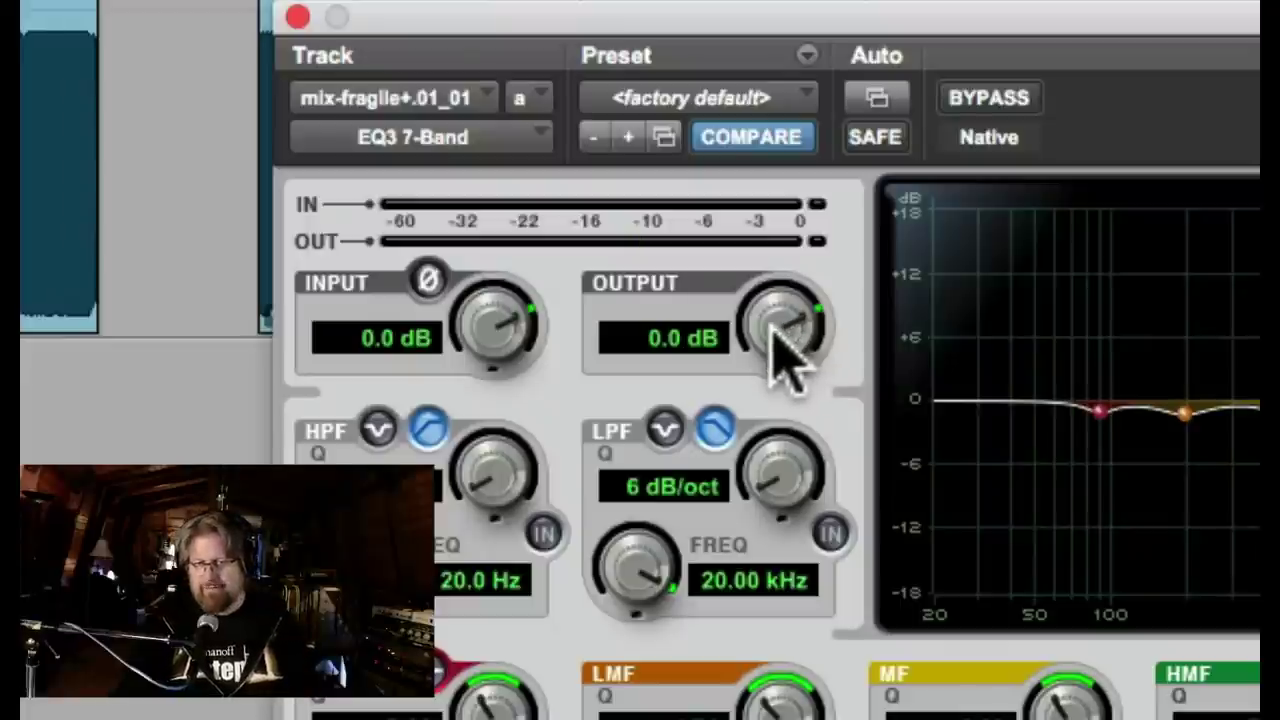
# Raise the EQ's output gain to 1.0 dB, comparing the input and output meters during playback.
pyautogui.moveTo(771, 333); pyautogui.dragTo(779, 307)
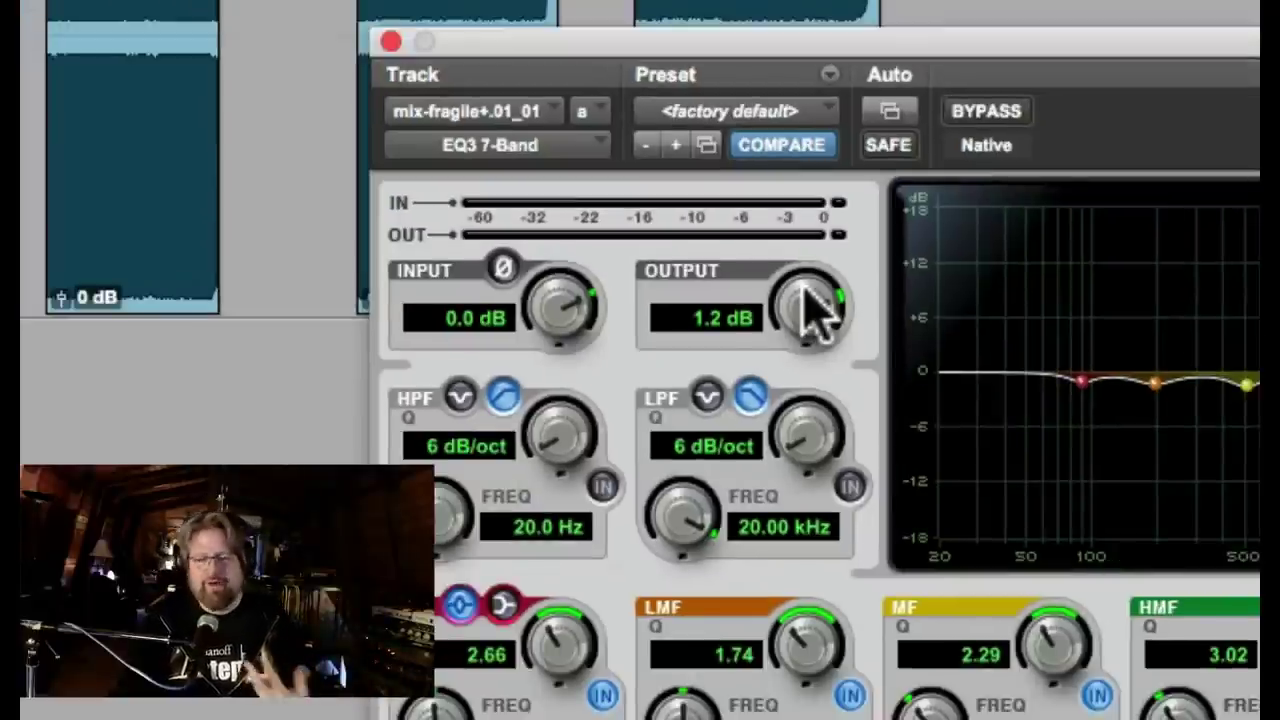
pyautogui.click(805, 298)
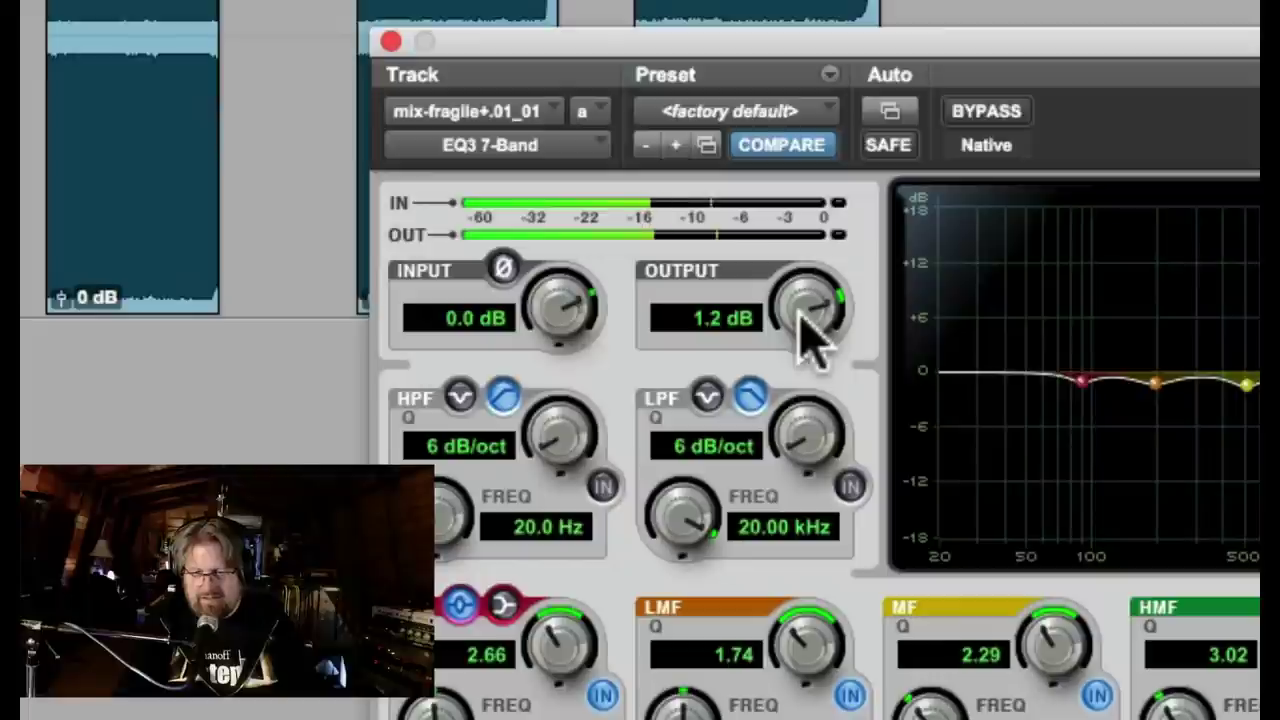
pyautogui.click(786, 302)
pyautogui.click(712, 232)
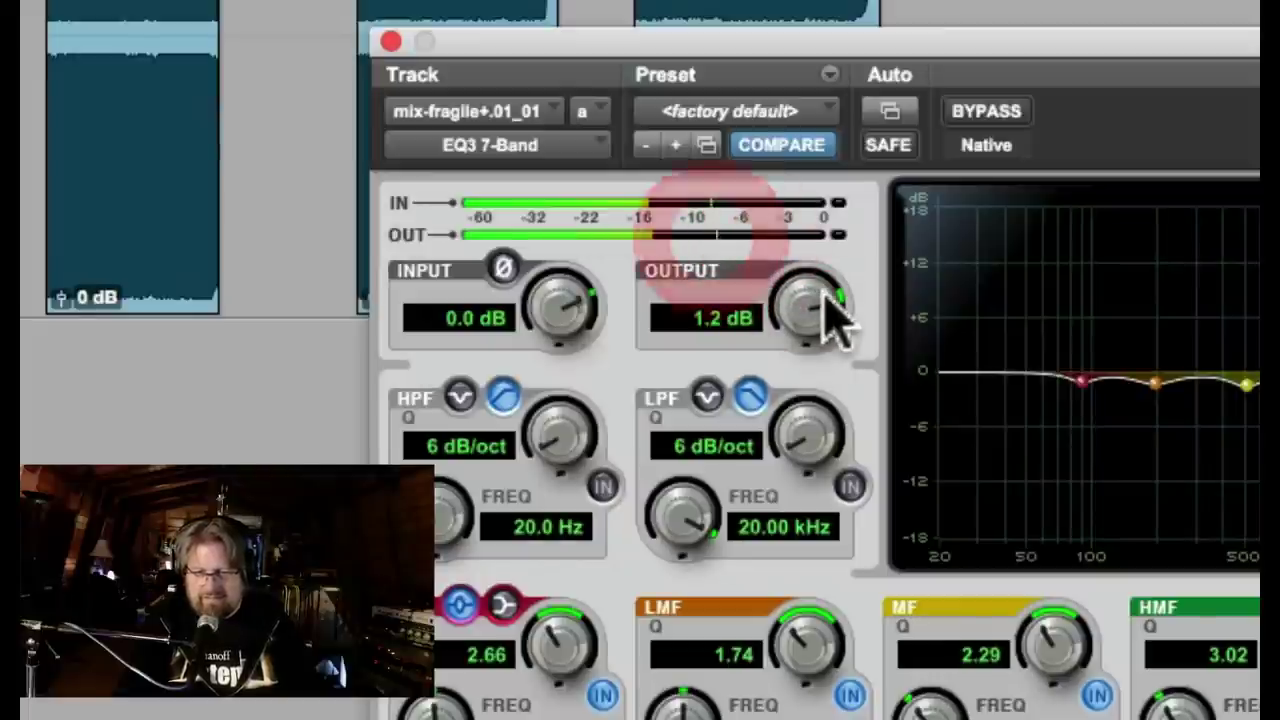
pyautogui.moveTo(820, 323); pyautogui.dragTo(814, 329)
pyautogui.click(809, 320)
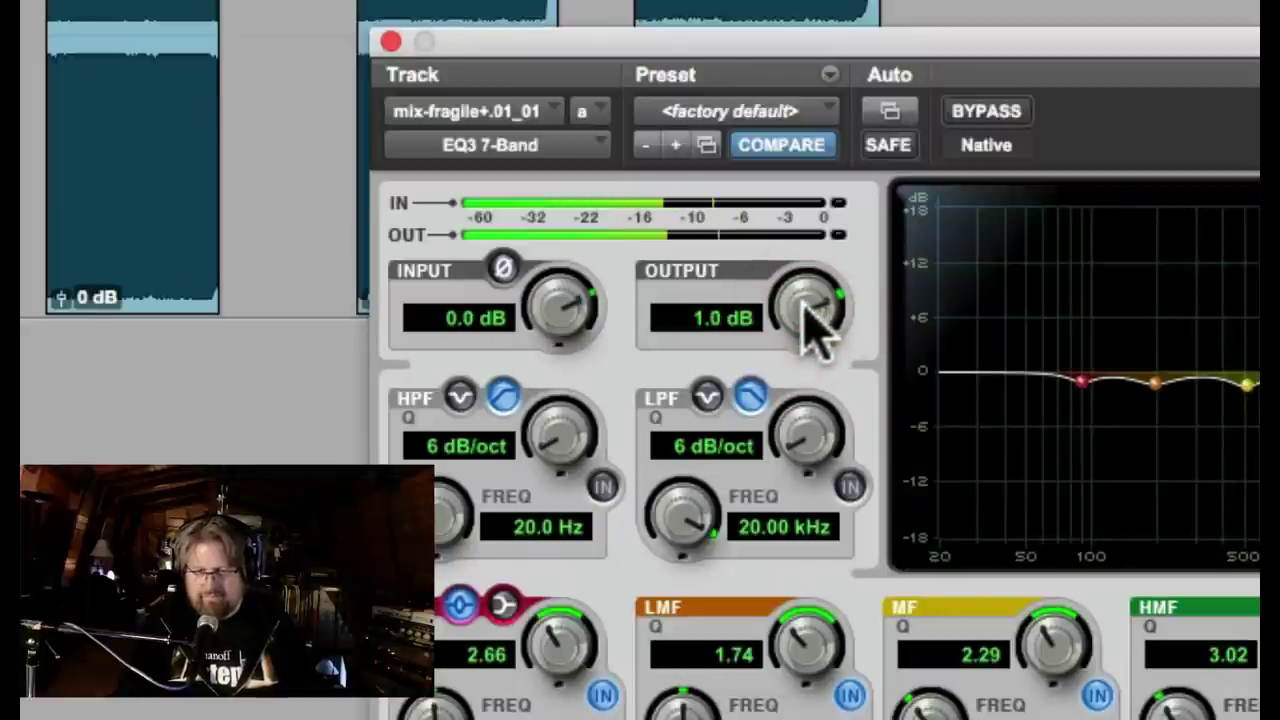
# Lower the EQ's output gain to 0.8 dB and toggle the EQ's bypass to compare levels during playback.
pyautogui.moveTo(804, 308); pyautogui.dragTo(802, 311)
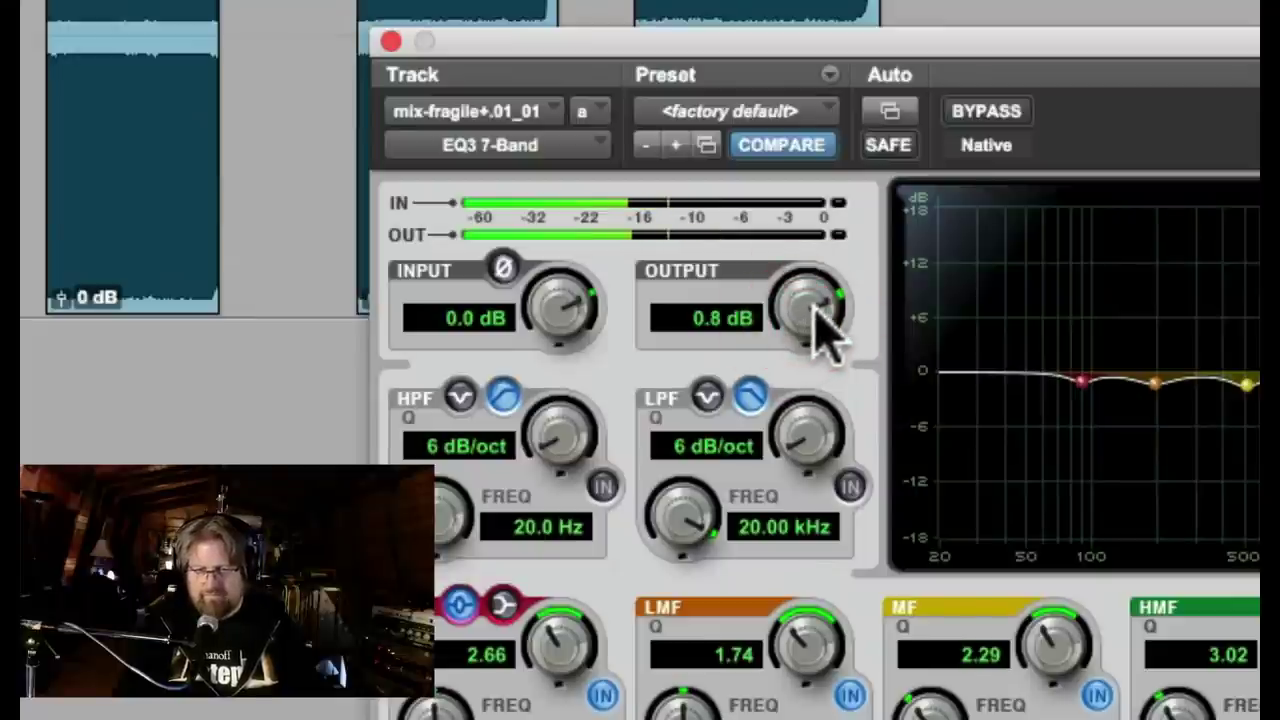
pyautogui.moveTo(812, 310); pyautogui.dragTo(813, 320)
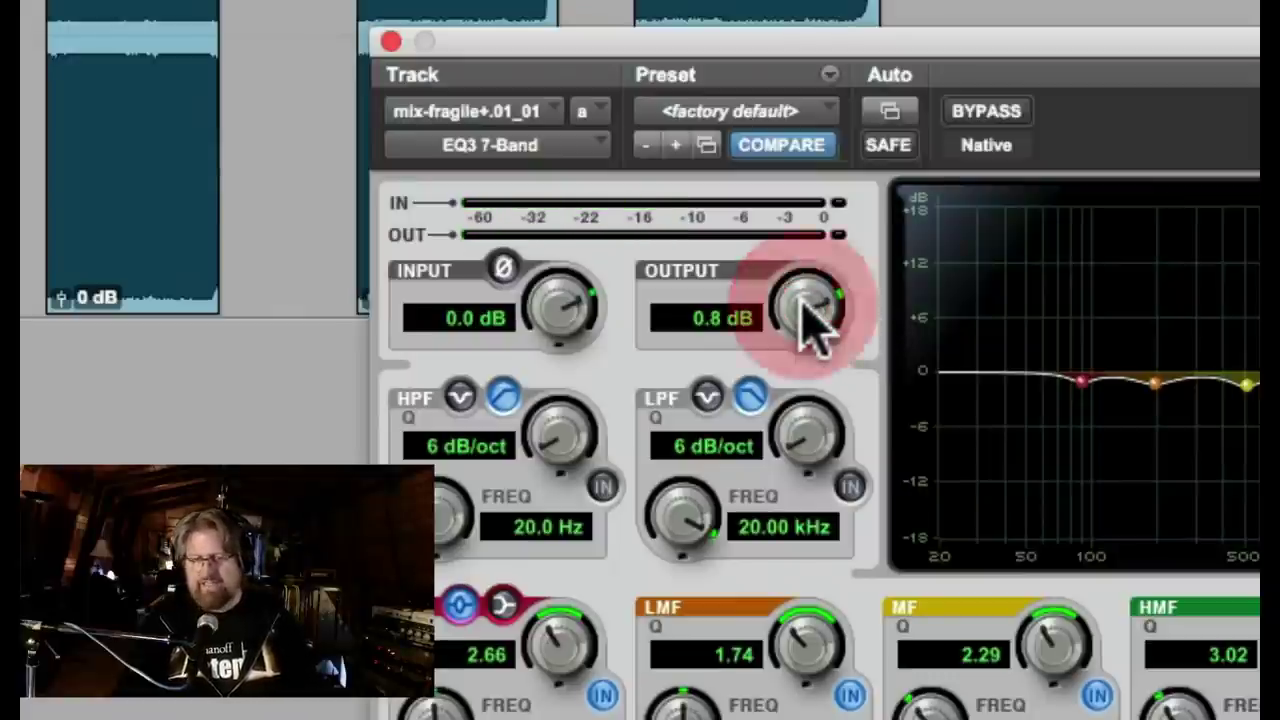
pyautogui.click(1003, 110)
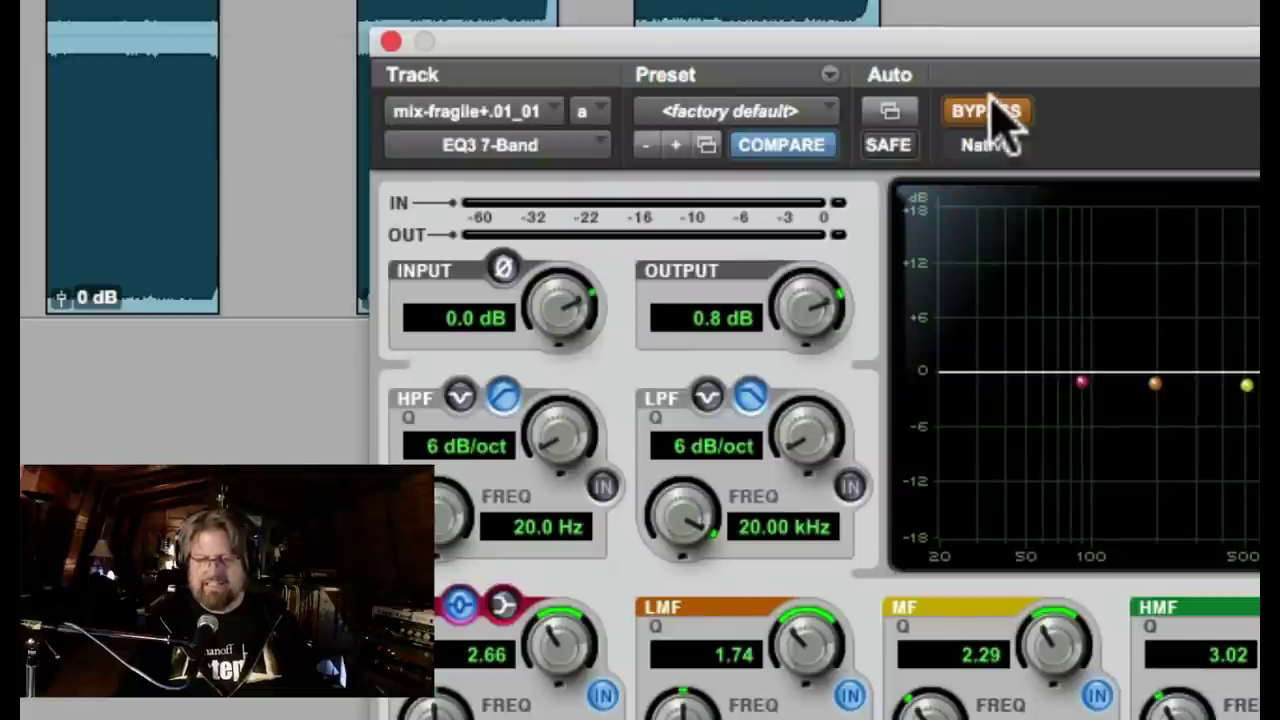
pyautogui.press('space')
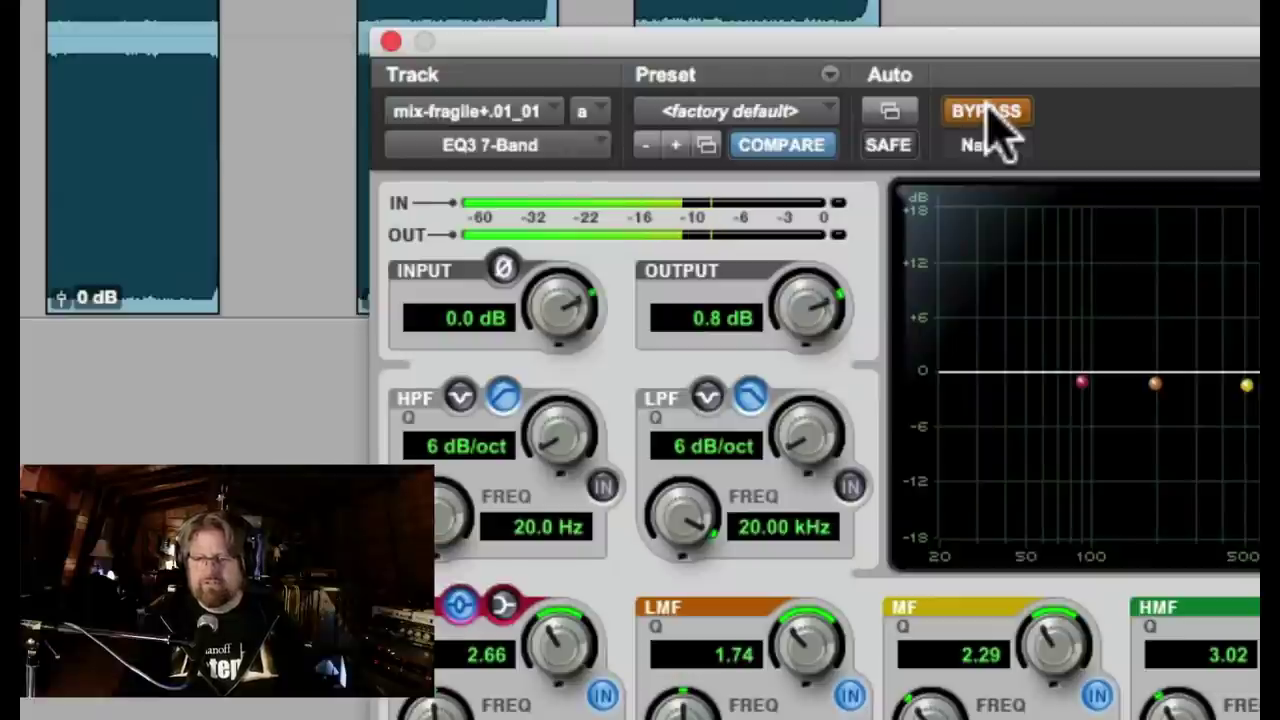
pyautogui.click(988, 115)
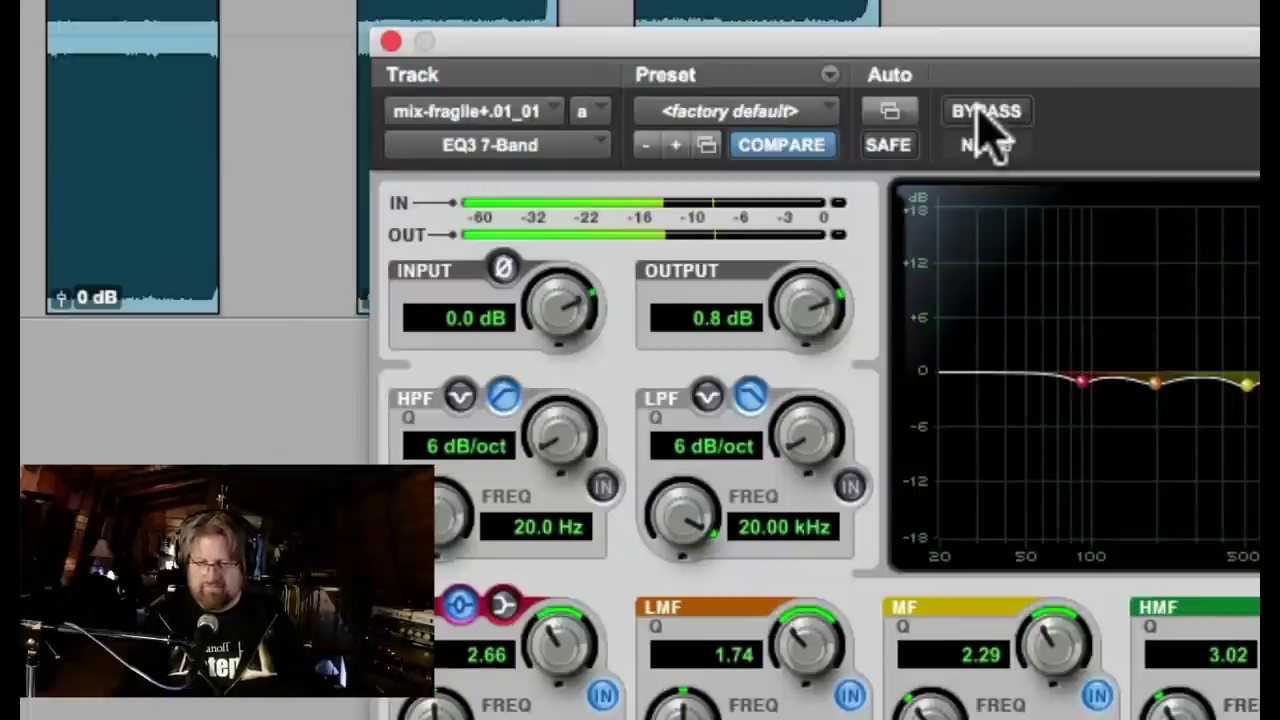
pyautogui.click(986, 116)
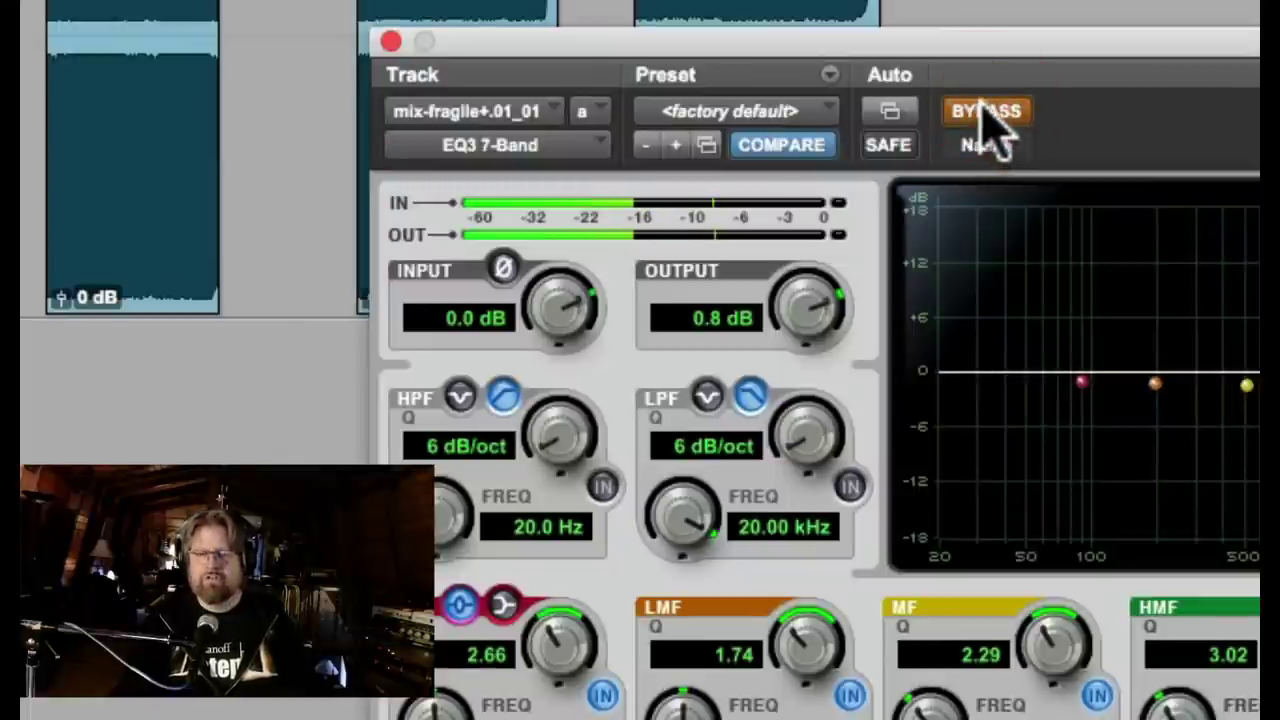
pyautogui.click(986, 116)
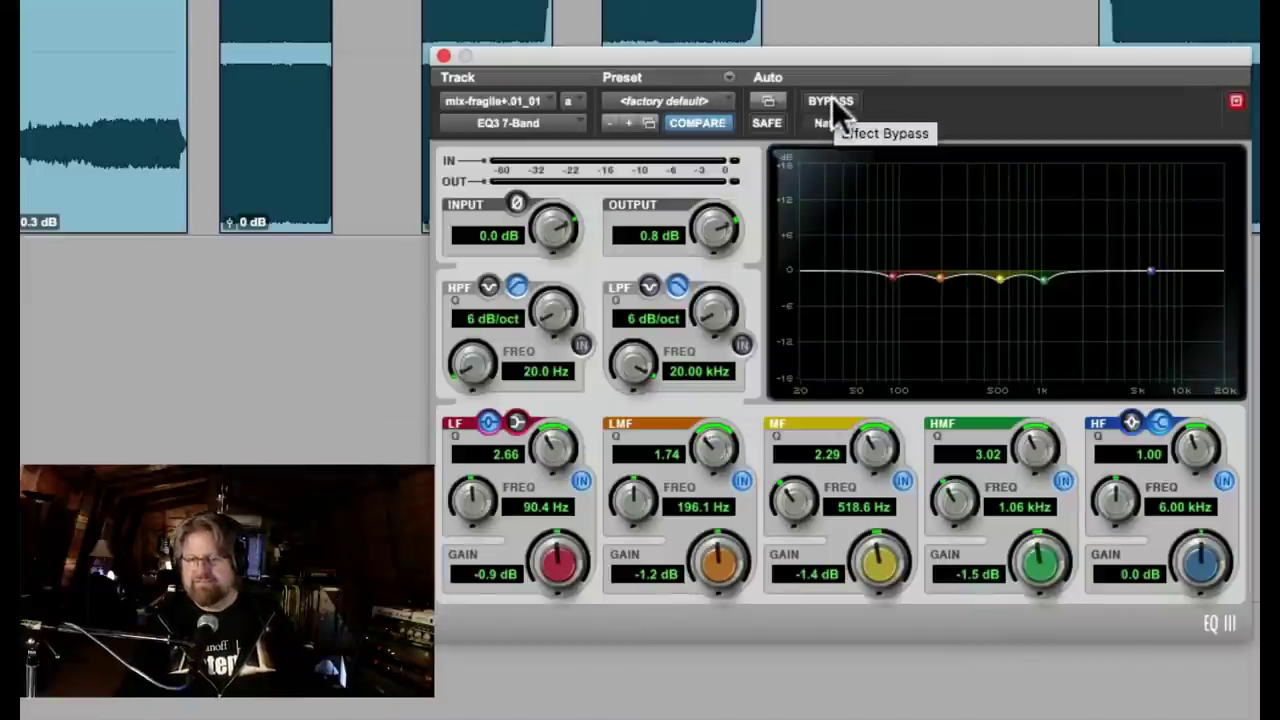
# Play the mix while switching the whole EQ's bypass on and off to judge the four cuts, and stop playback.
pyautogui.click(831, 100)
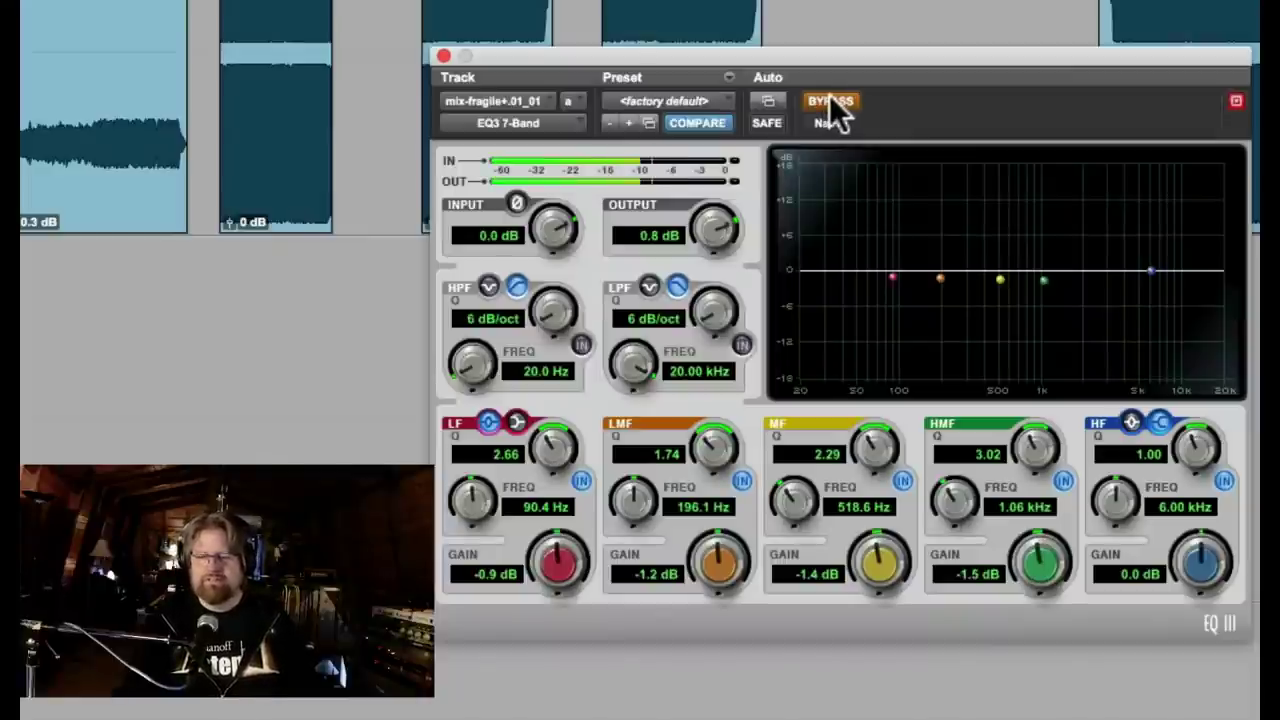
pyautogui.click(830, 100)
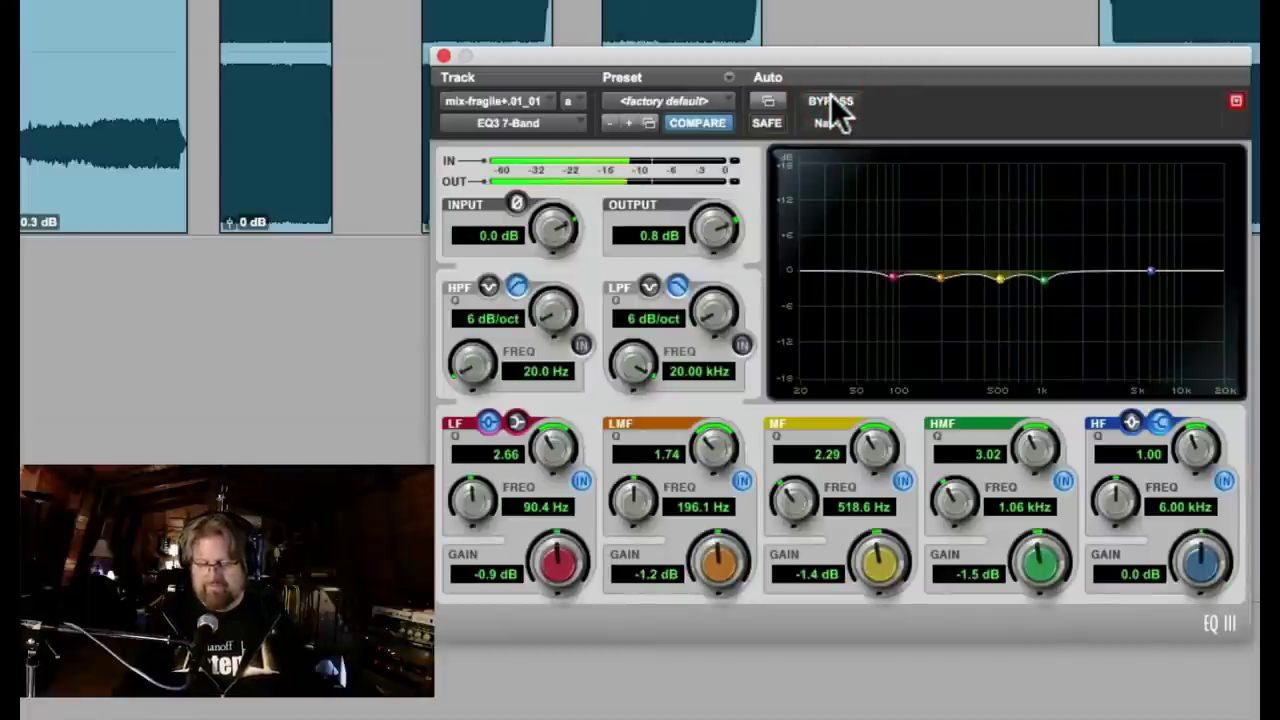
pyautogui.click(830, 100)
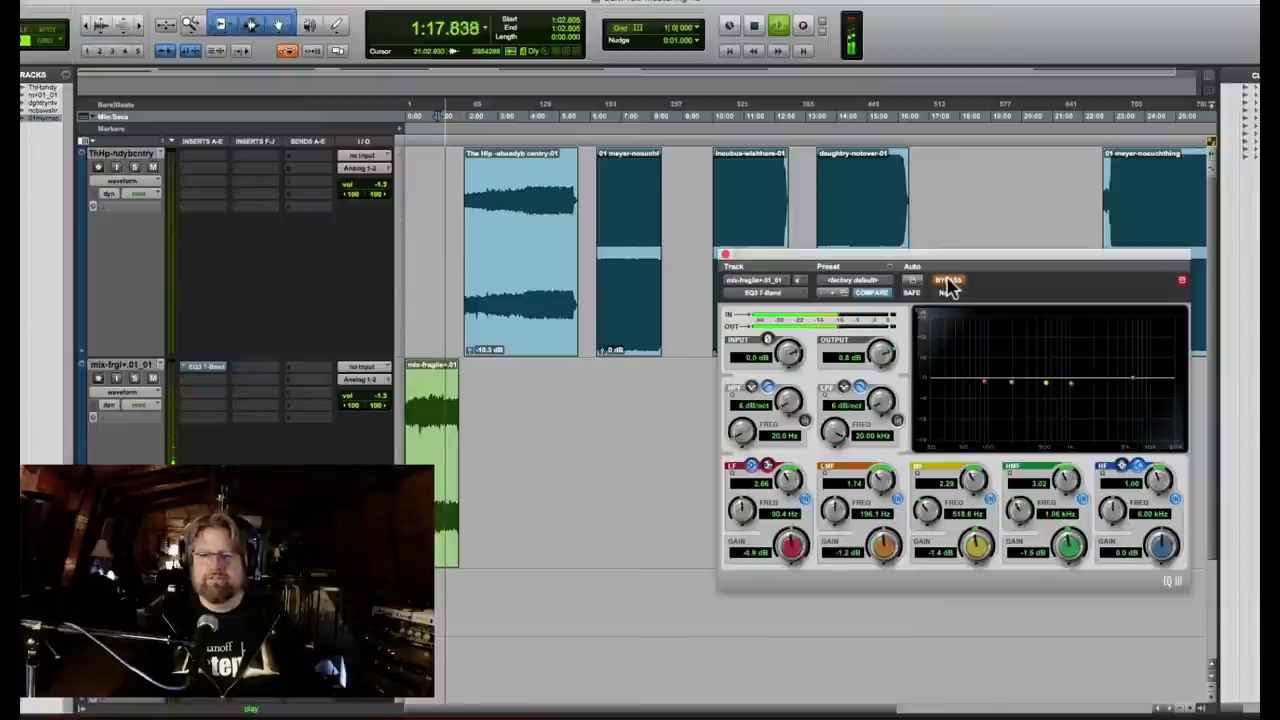
pyautogui.click(830, 100)
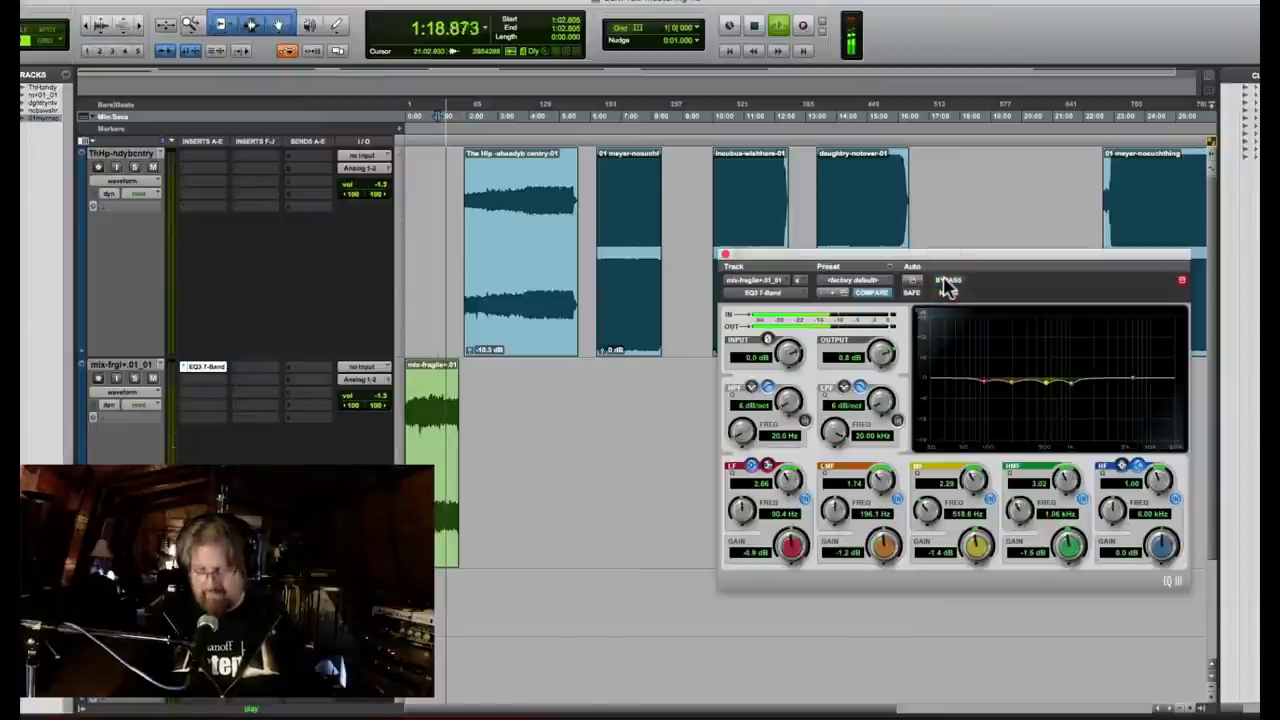
pyautogui.press('space')
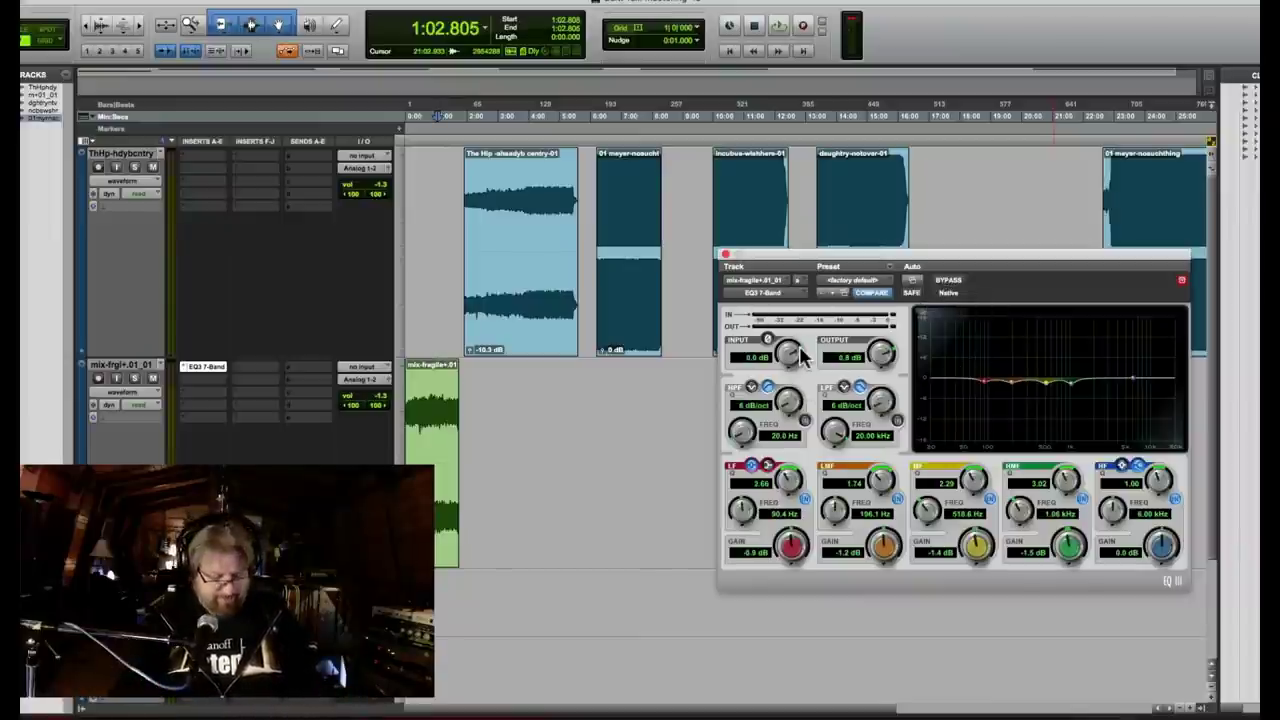
# Reset the clip gain of The Hip clip to 0 dB and place the playback cursor at about 0:45.
pyautogui.click(471, 350)
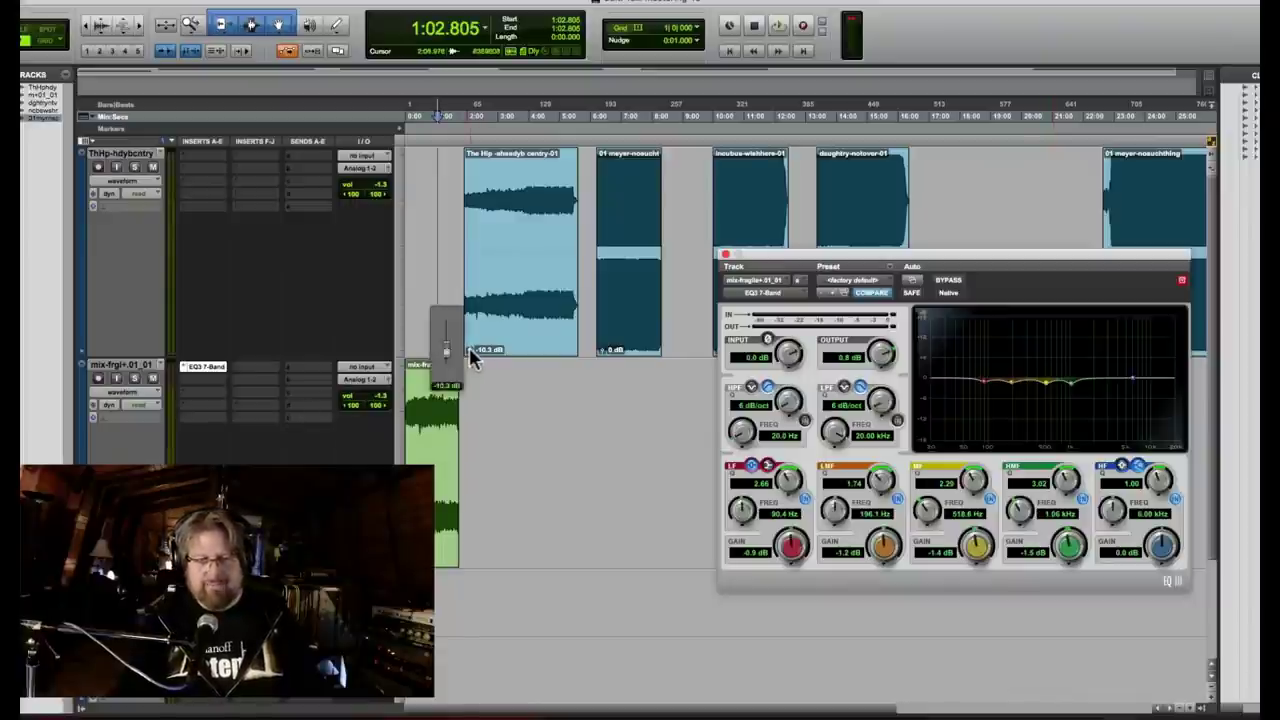
pyautogui.click(468, 347)
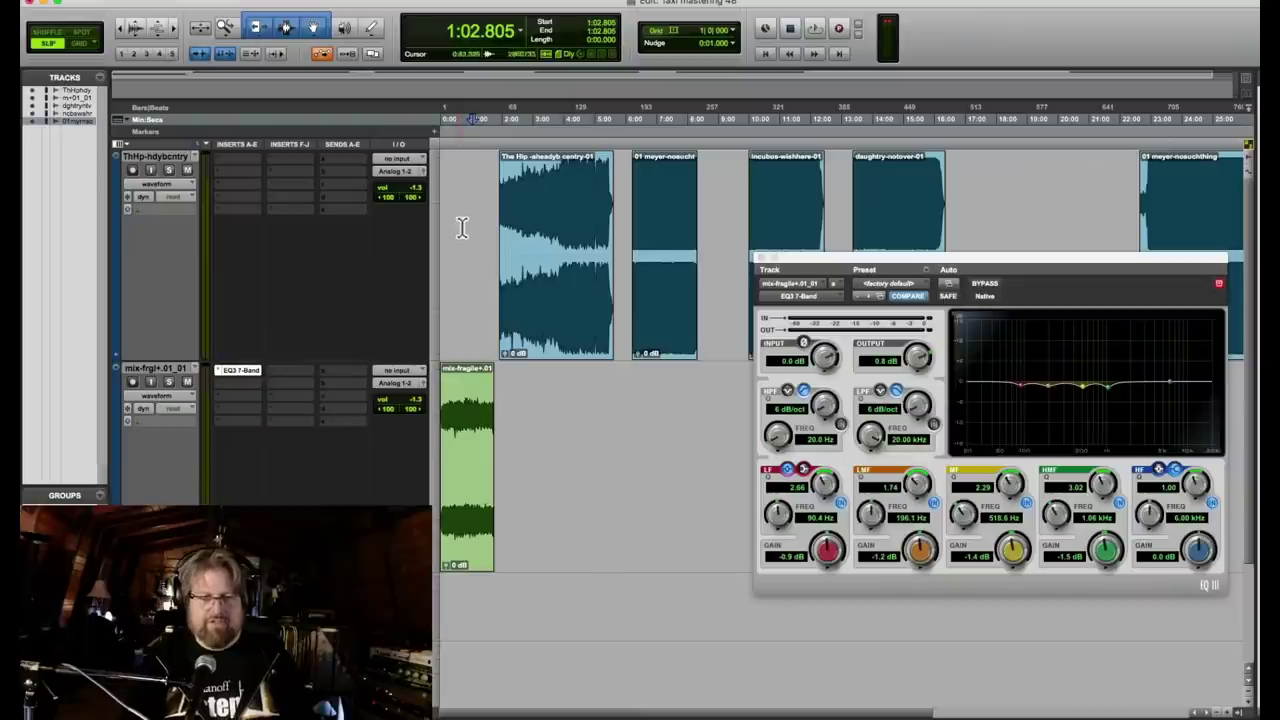
pyautogui.click(462, 228)
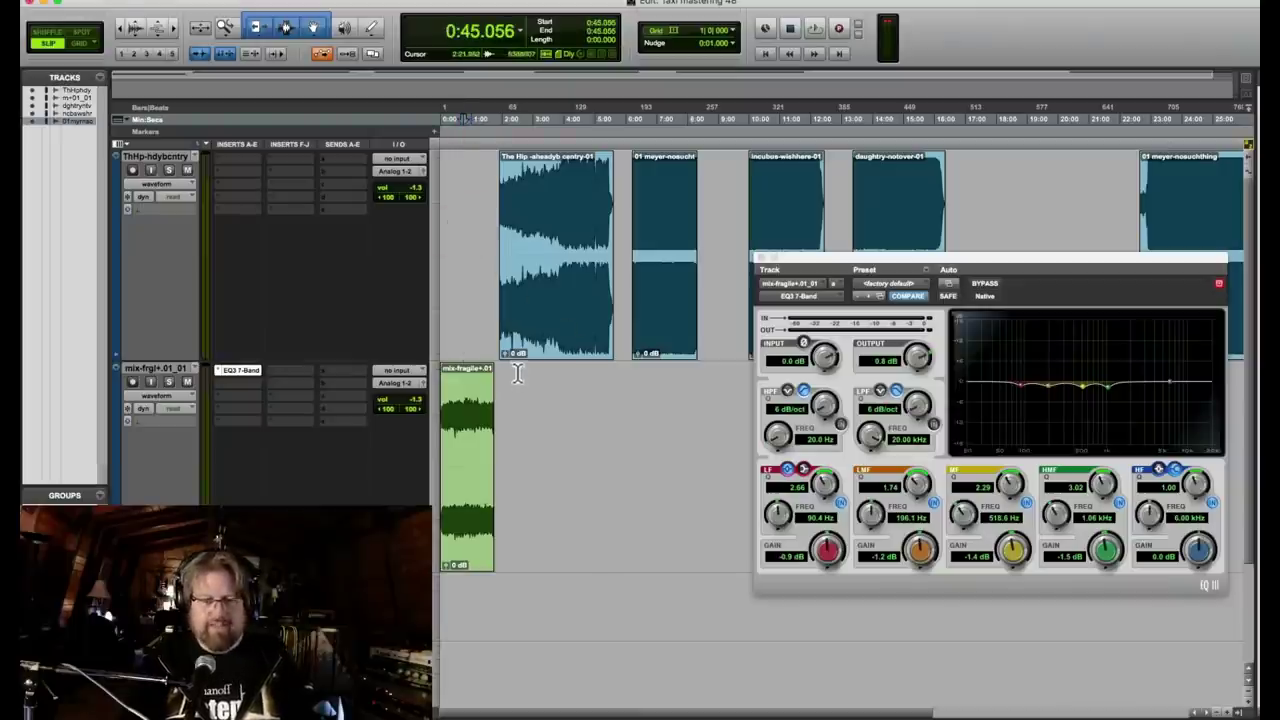
# Insert the Maxim limiter in the last F-J insert slot of the mix track and move its window beside the mix clip.
pyautogui.click(275, 428)
pyautogui.moveTo(343, 421)
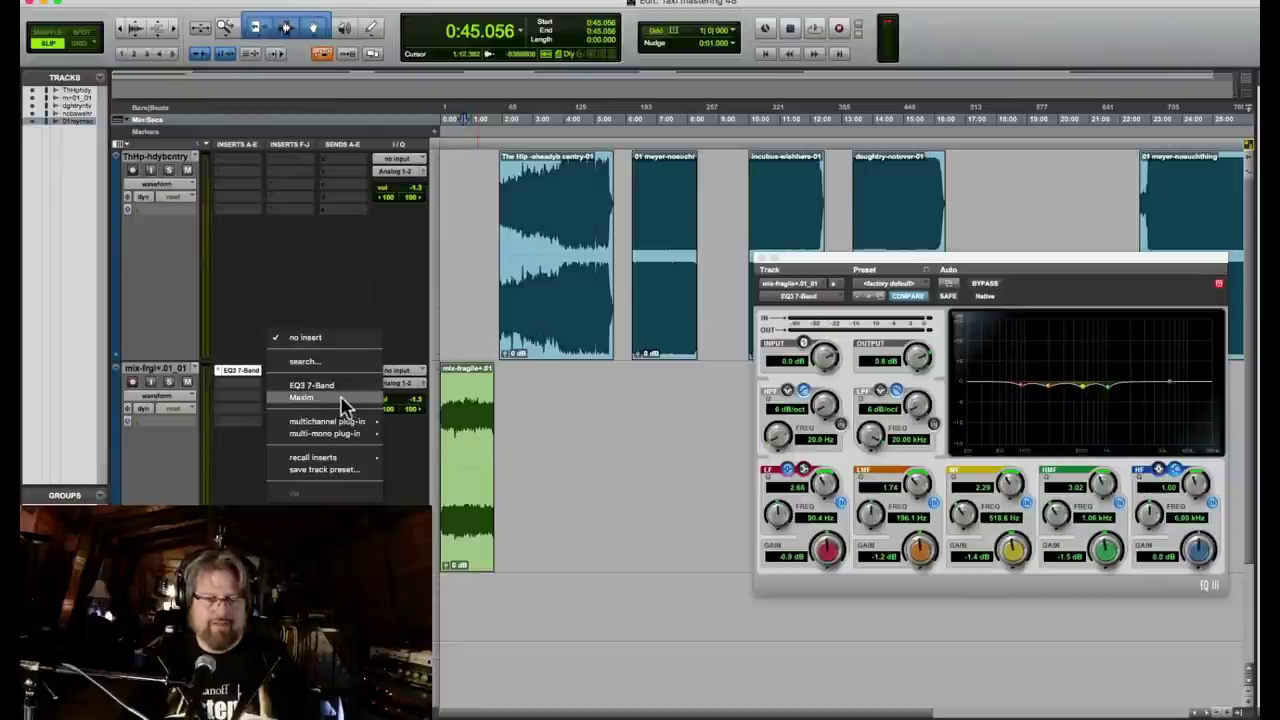
pyautogui.click(340, 400)
pyautogui.moveTo(929, 256); pyautogui.dragTo(722, 303)
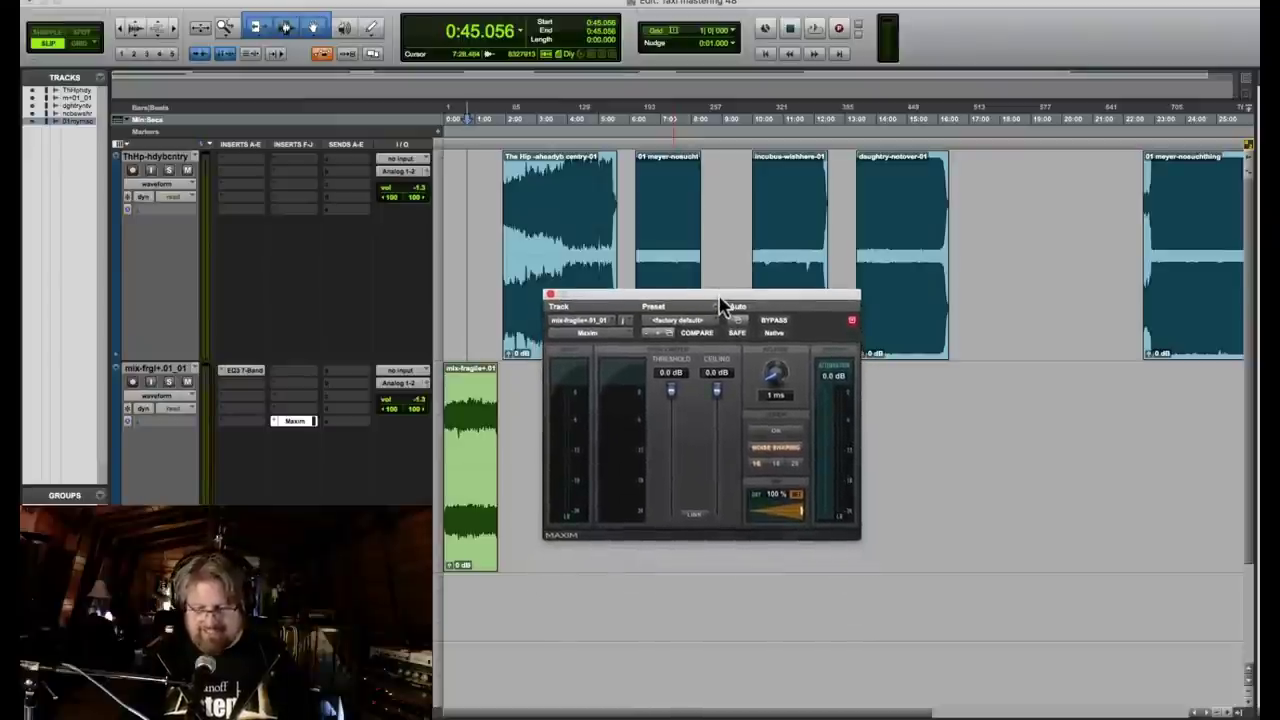
# Review the mix track's EQ3 7-Band insert, return to the Maxim limiter and reposition its window.
pyautogui.click(242, 370)
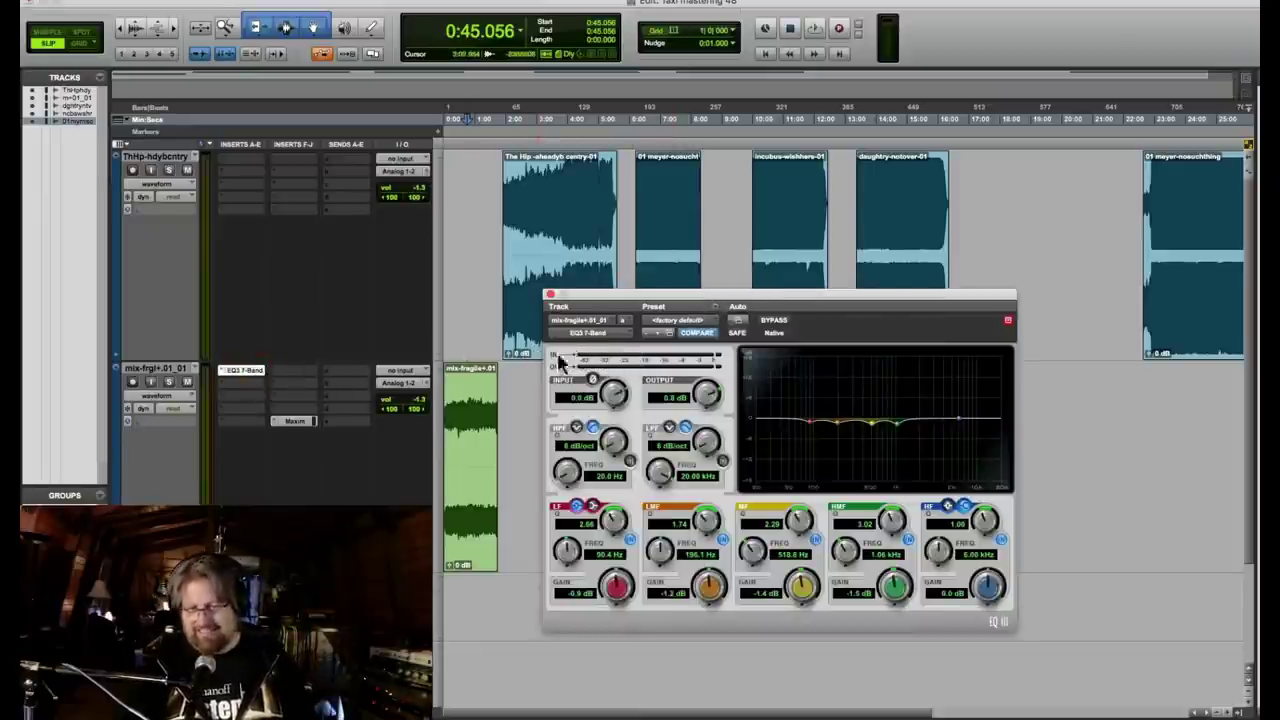
pyautogui.click(296, 421)
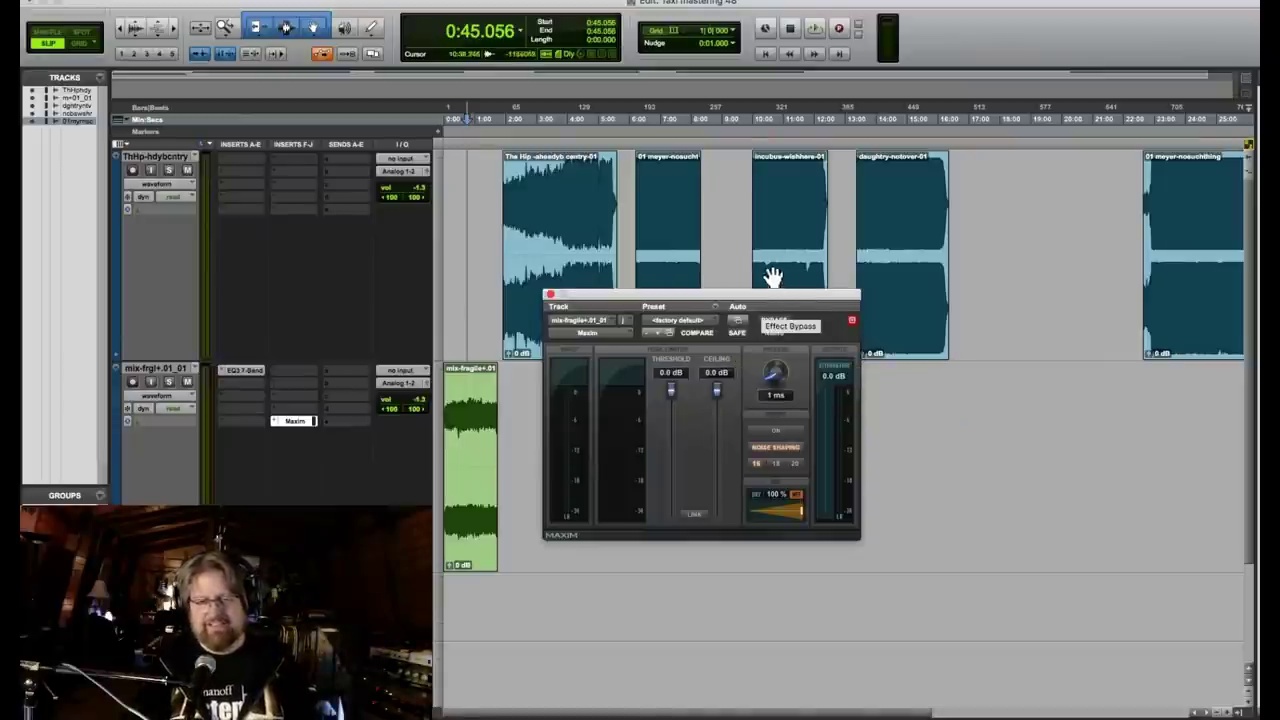
pyautogui.moveTo(775, 299); pyautogui.dragTo(879, 344)
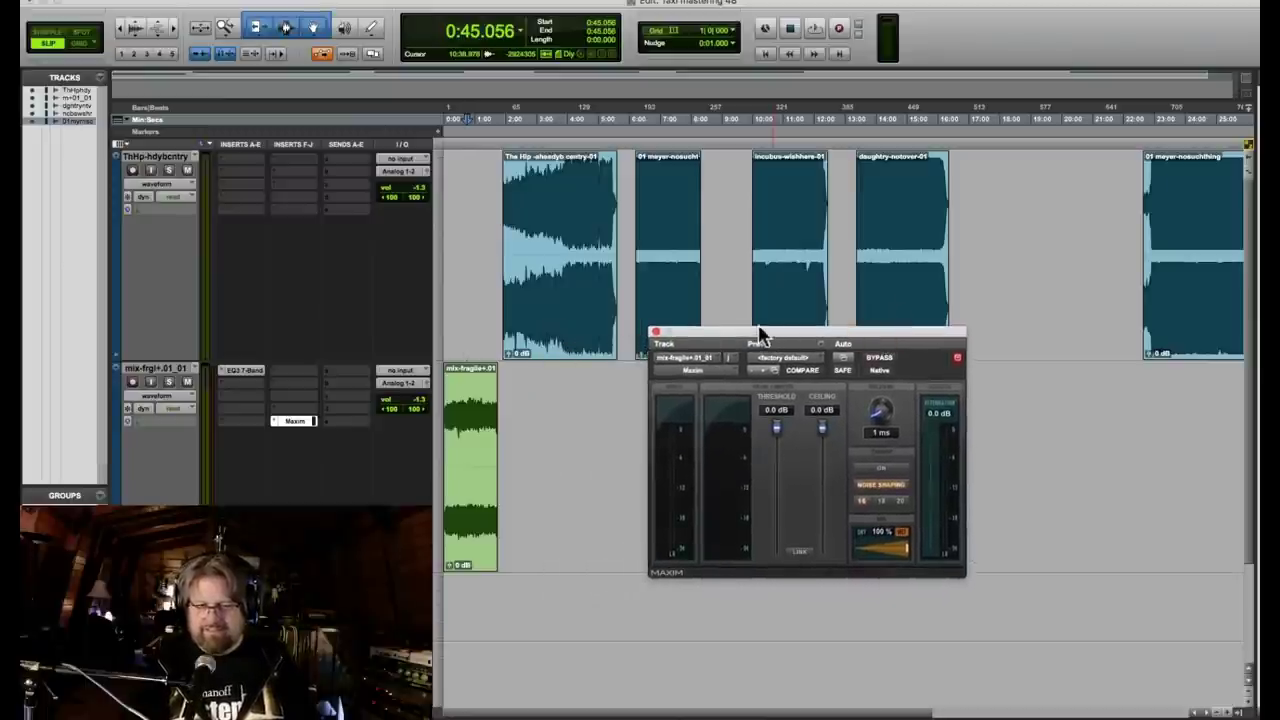
pyautogui.moveTo(760, 340); pyautogui.dragTo(825, 314)
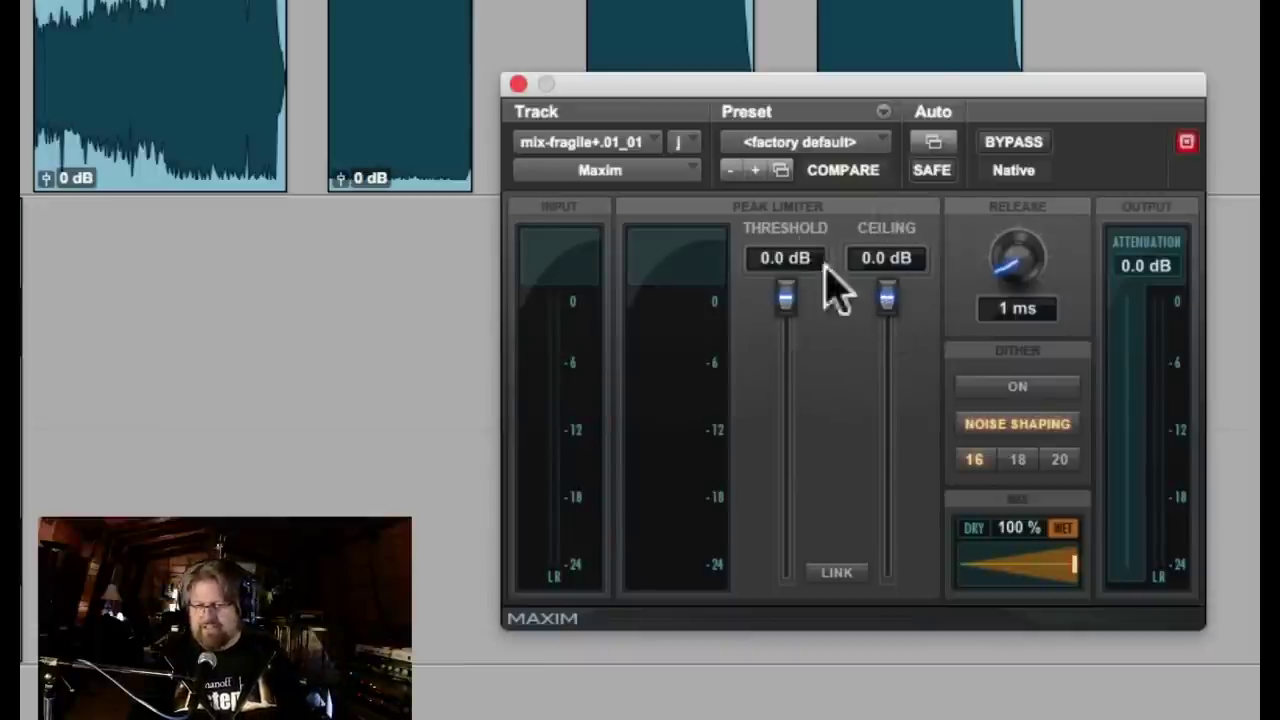
# Set Maxim's ceiling to -0.6 dB, and try lowering its threshold to -2.9 dB before restoring it to 0.0 dB.
pyautogui.moveTo(881, 295); pyautogui.dragTo(884, 306)
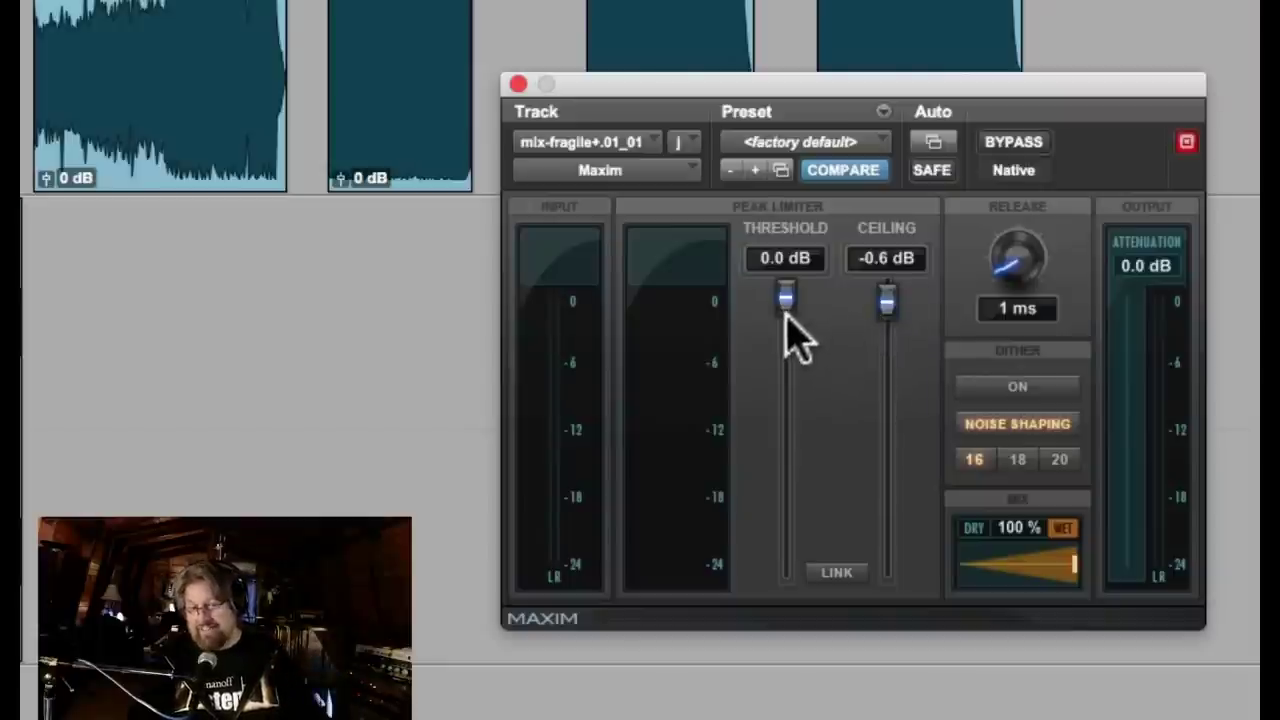
pyautogui.moveTo(788, 320)
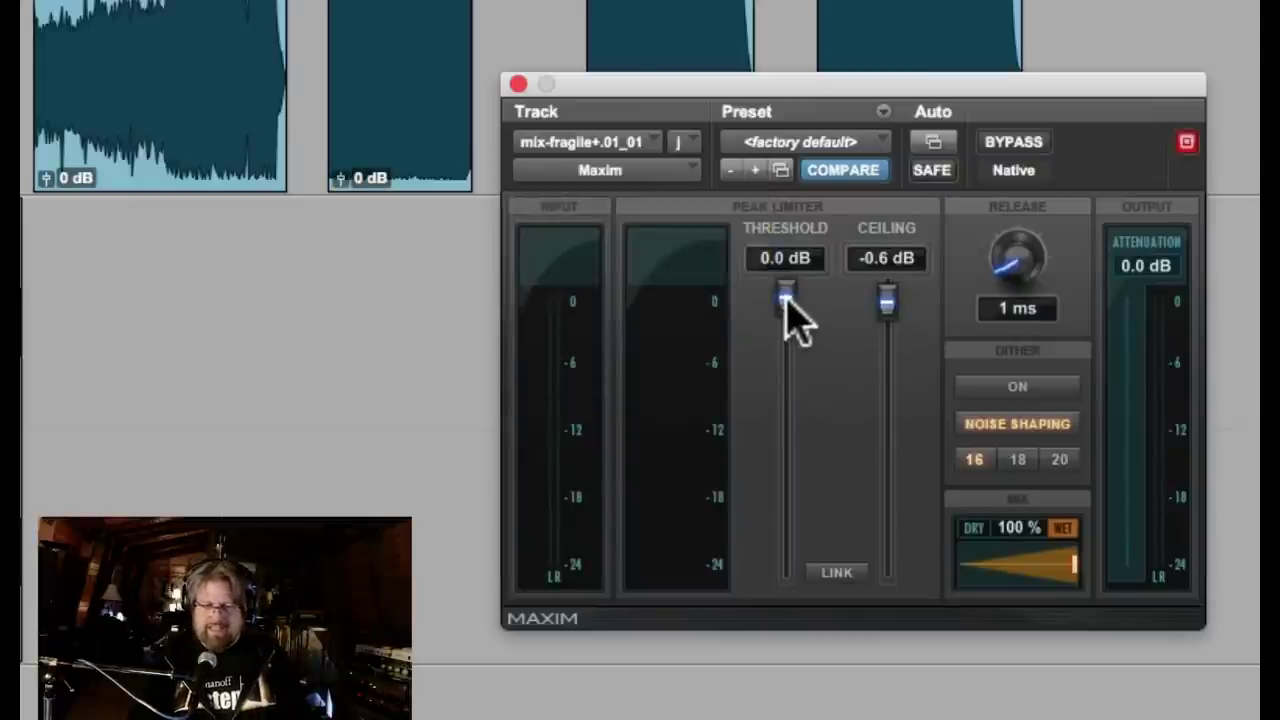
pyautogui.moveTo(786, 298); pyautogui.dragTo(785, 330)
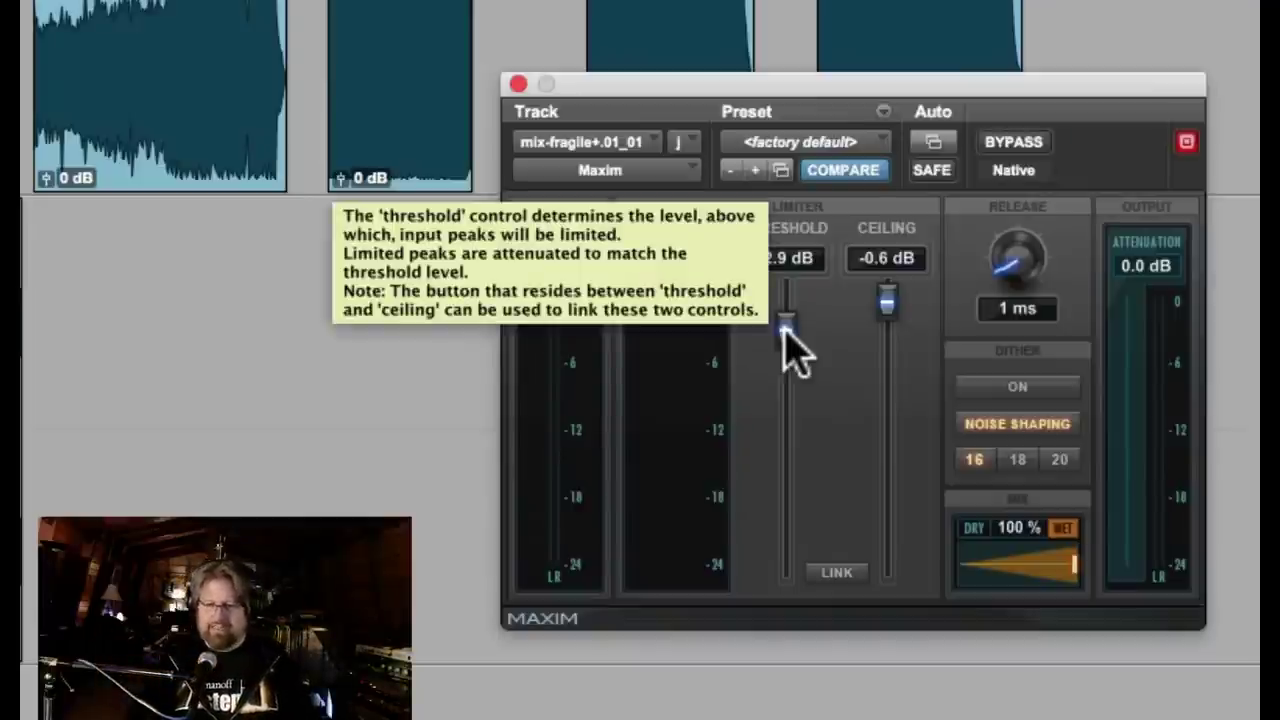
pyautogui.moveTo(786, 322); pyautogui.dragTo(789, 294)
pyautogui.click(786, 292)
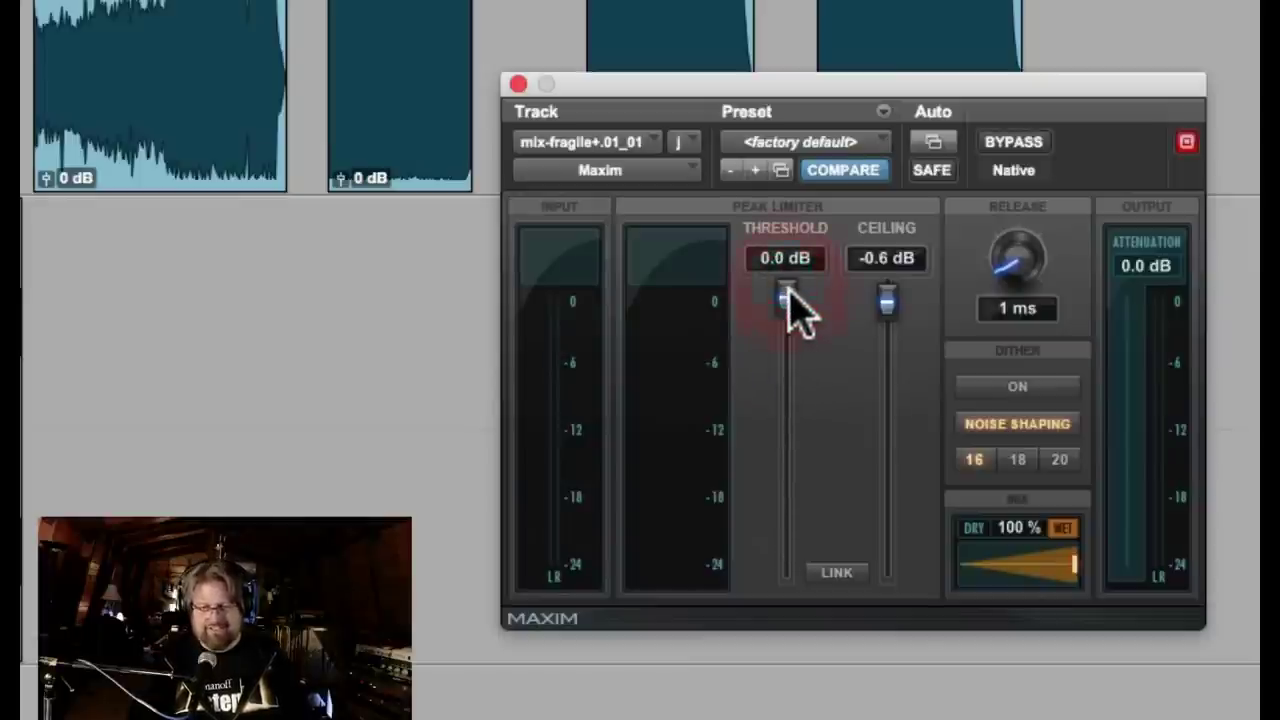
# Lower Maxim's threshold to -13.3 dB during playback and toggle the limiter's bypass to compare loudness.
pyautogui.press('space')
pyautogui.moveTo(784, 300); pyautogui.dragTo(789, 451)
pyautogui.click(1151, 270)
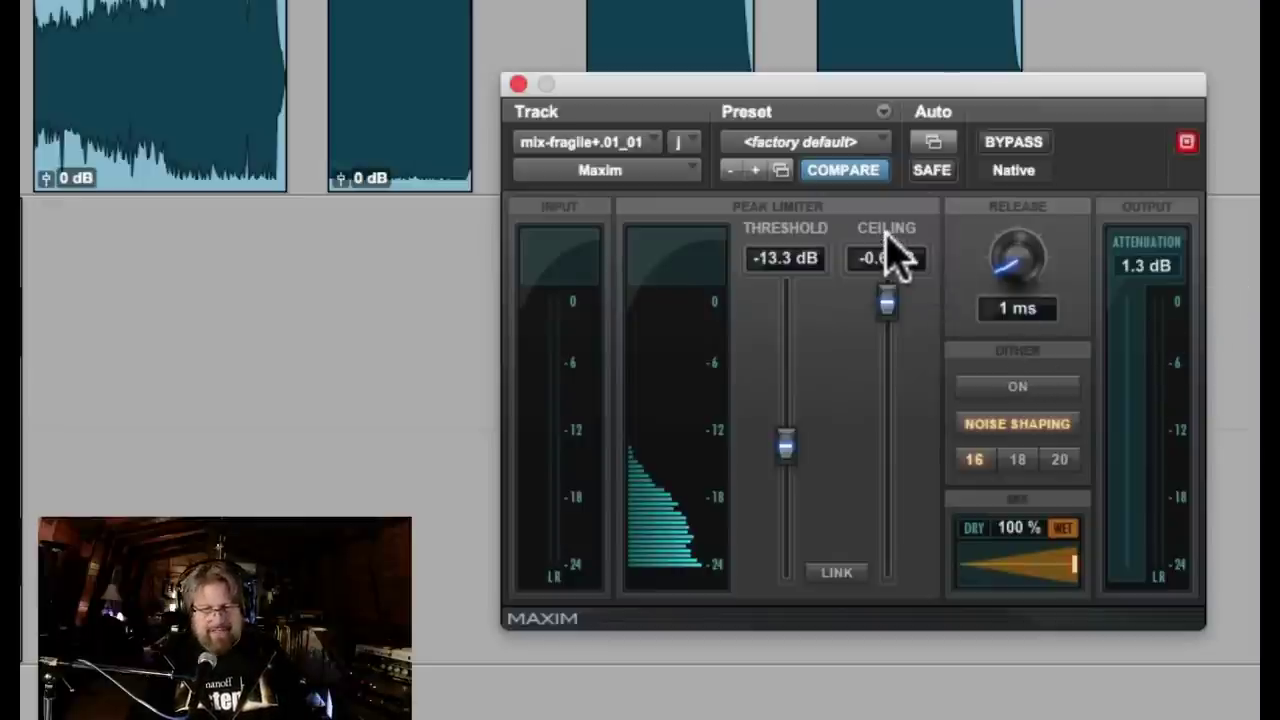
pyautogui.click(1012, 143)
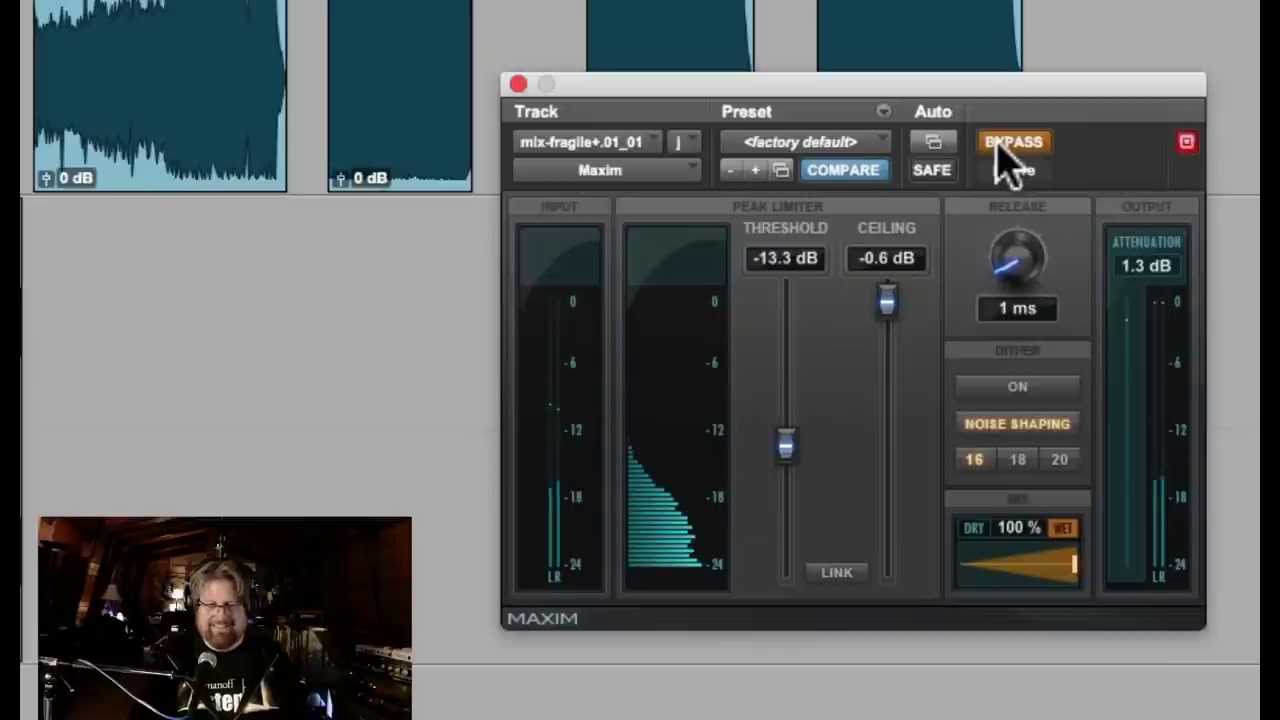
pyautogui.click(1000, 143)
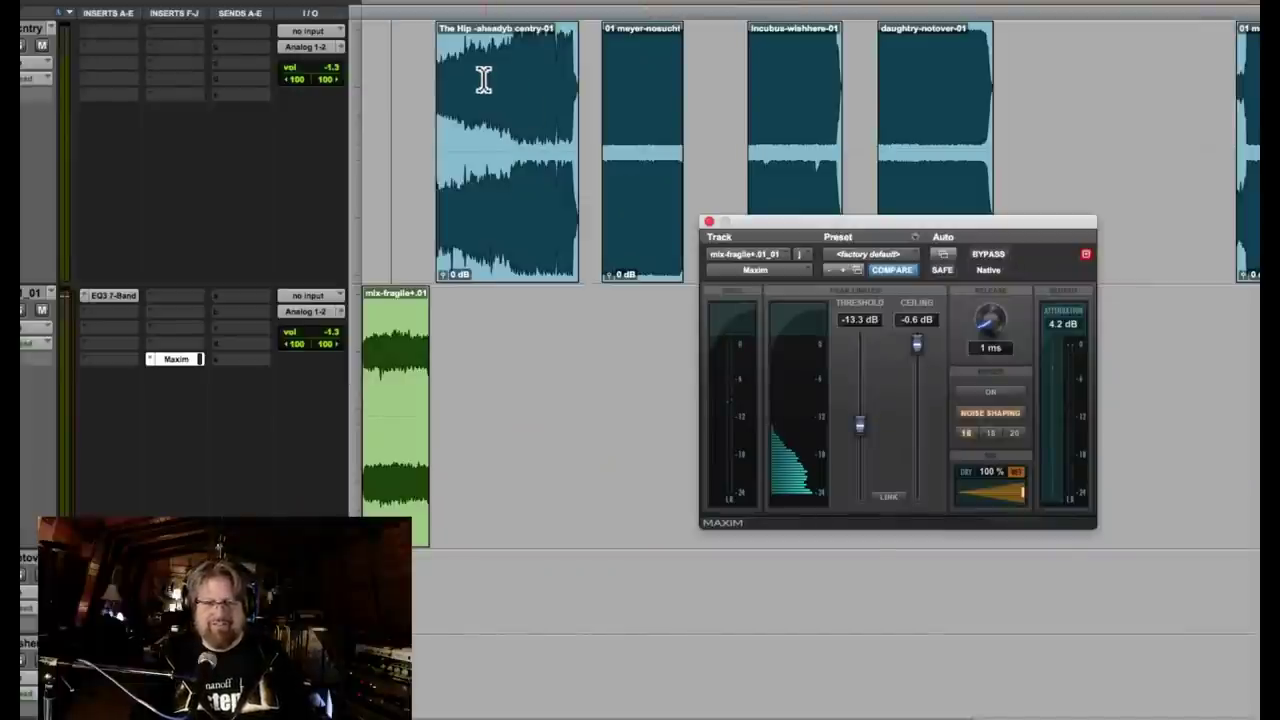
# Alternate playback between The Hip clip and the limited mix to compare their loudness.
pyautogui.click(509, 75)
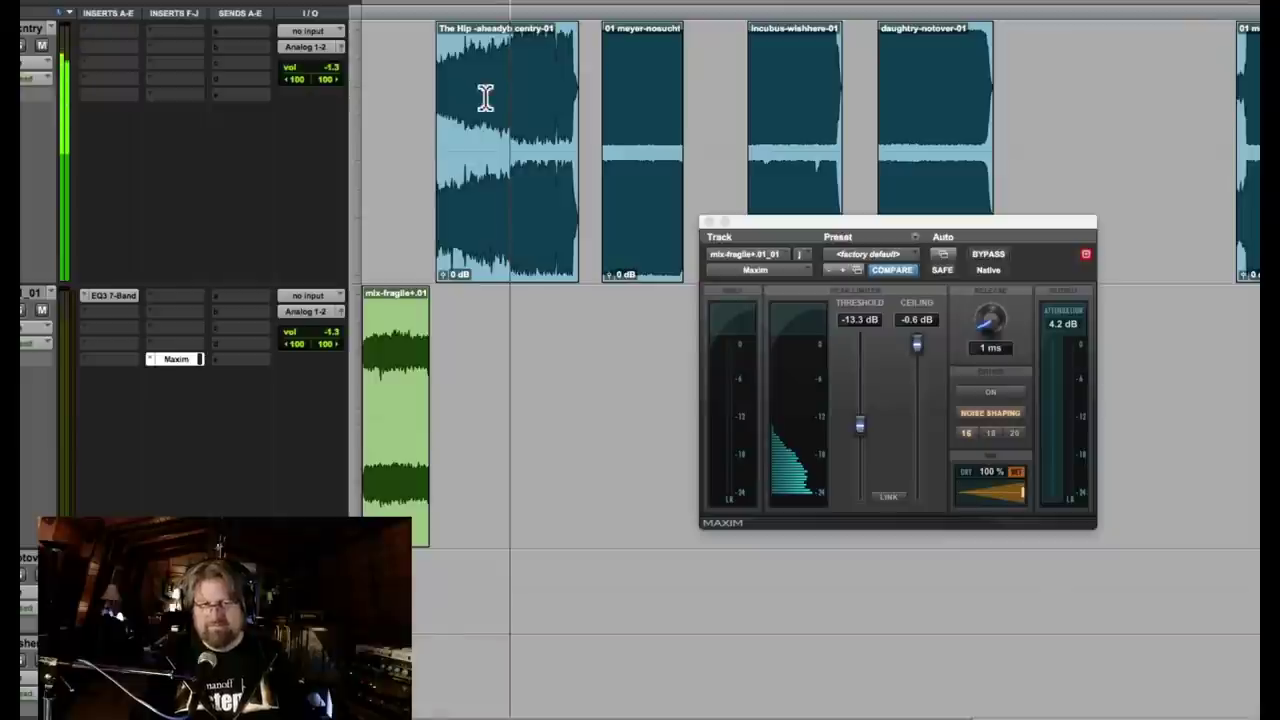
pyautogui.click(522, 80)
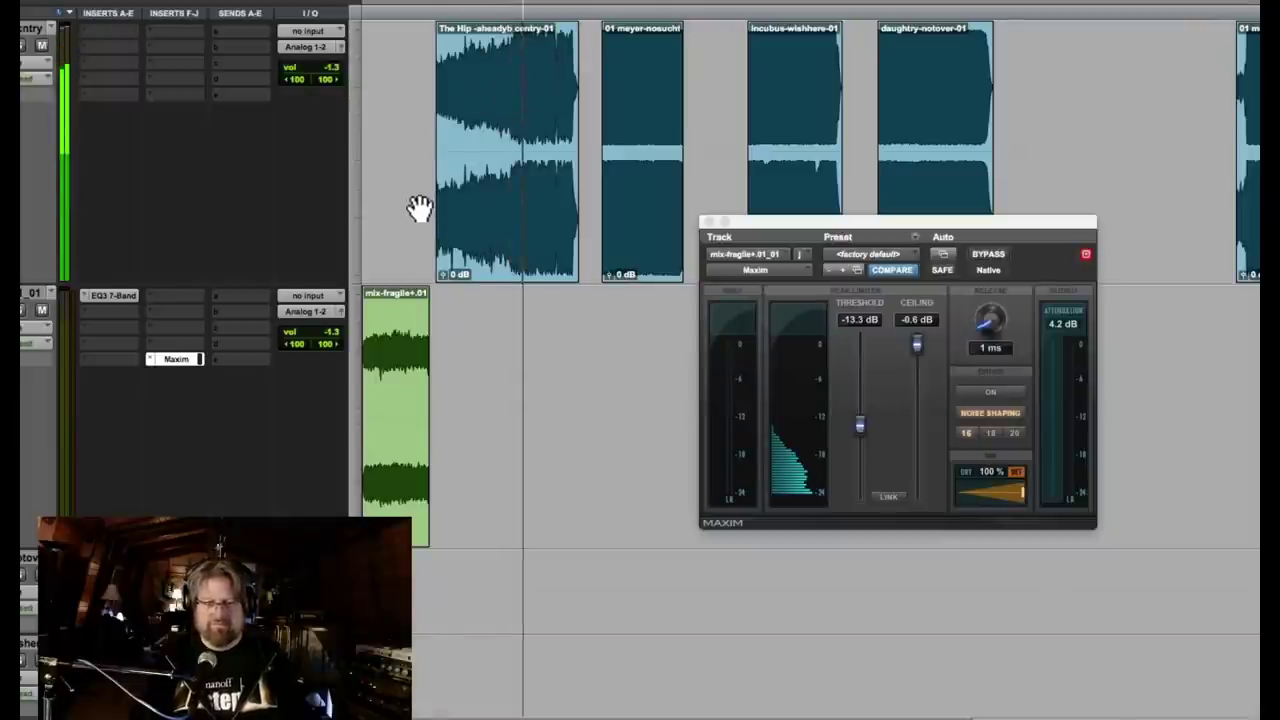
pyautogui.click(394, 106)
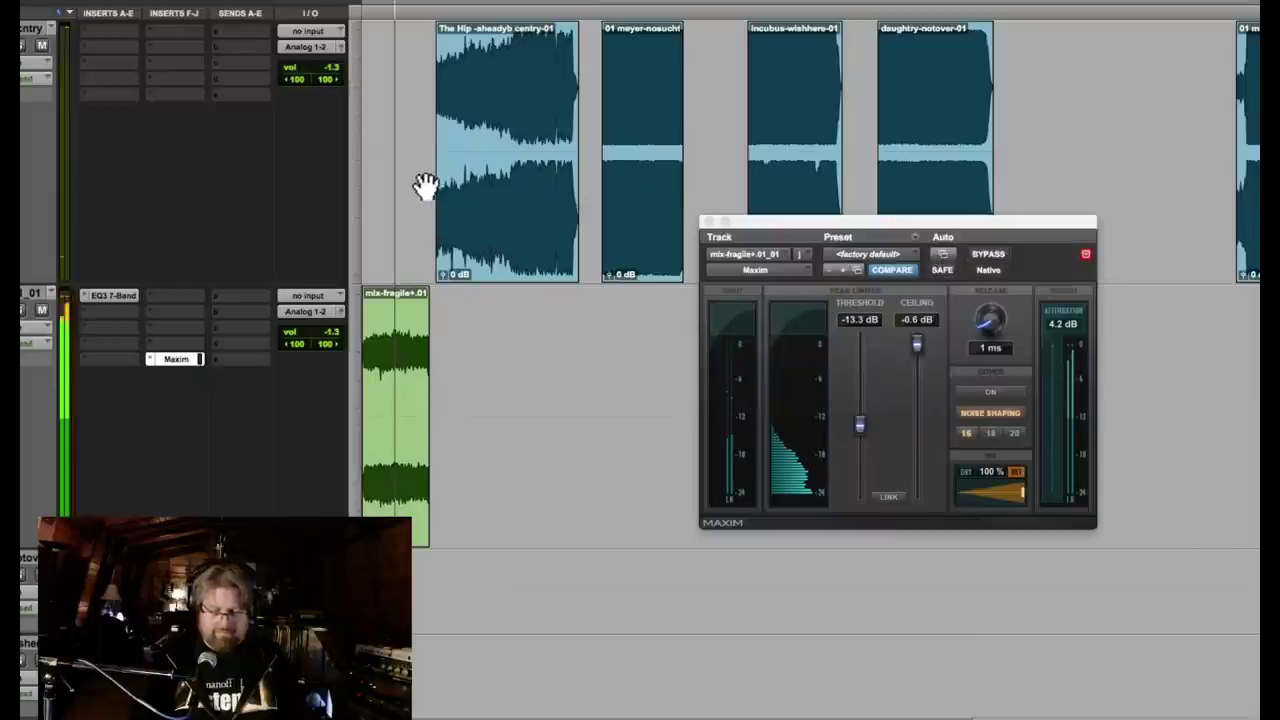
pyautogui.click(527, 80)
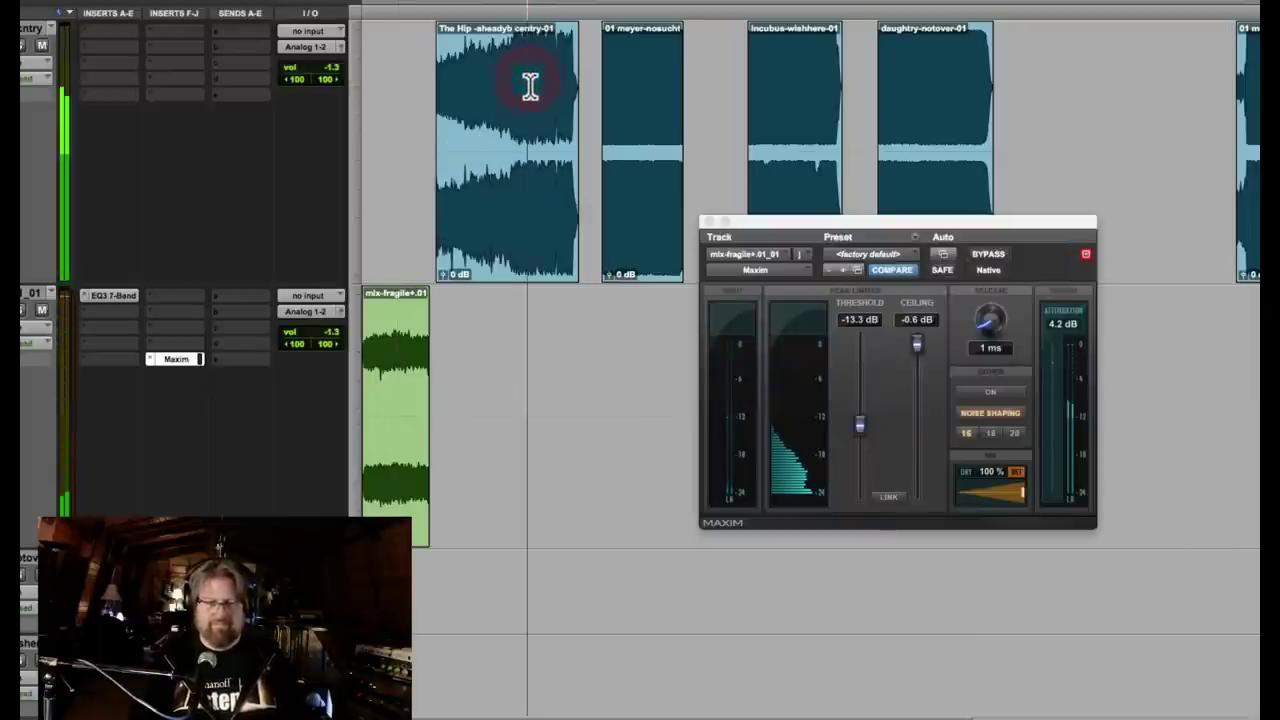
pyautogui.click(396, 97)
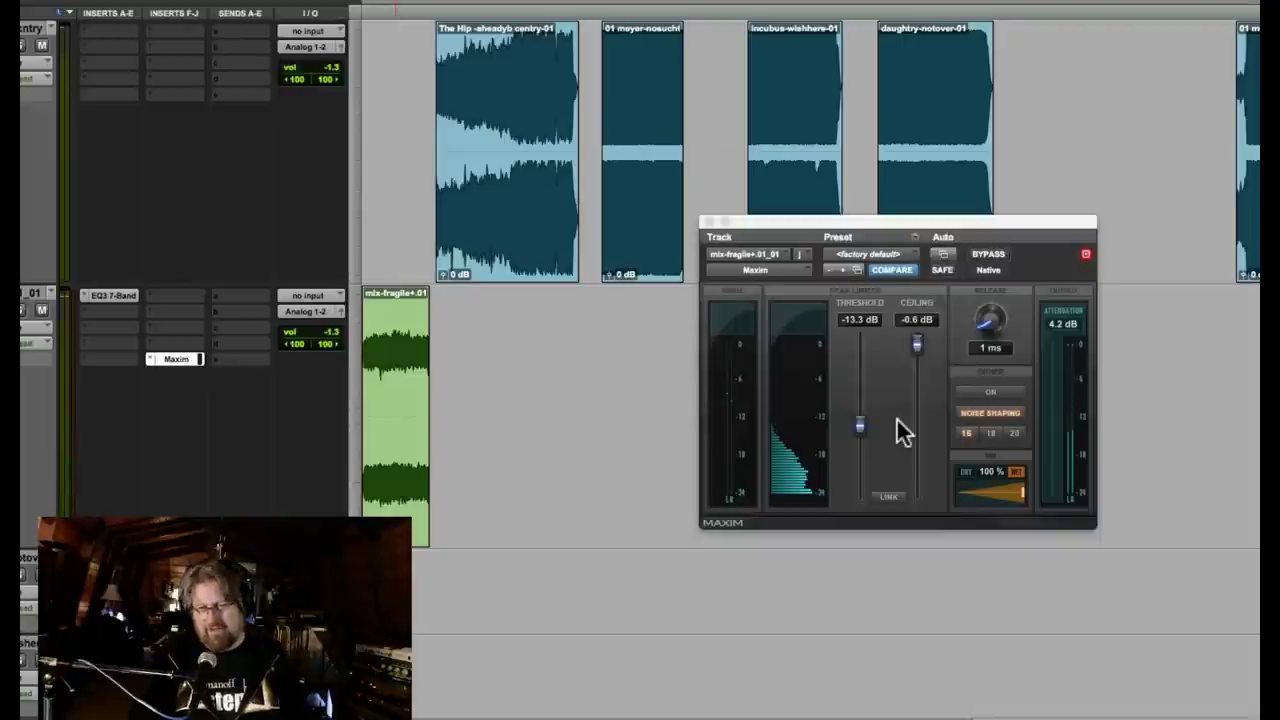
# Lower Maxim's threshold to -14.7 dB and play The Hip clip again to compare its loudness with the mix.
pyautogui.moveTo(856, 431); pyautogui.dragTo(859, 437)
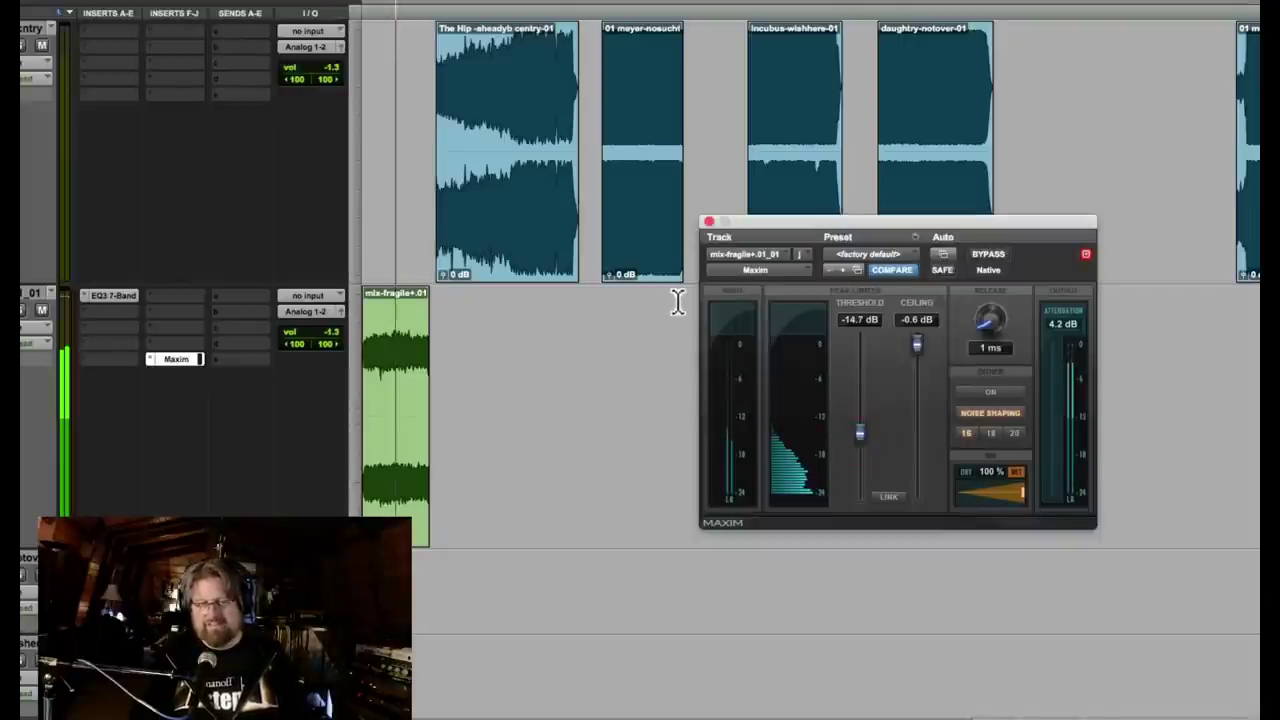
pyautogui.click(499, 77)
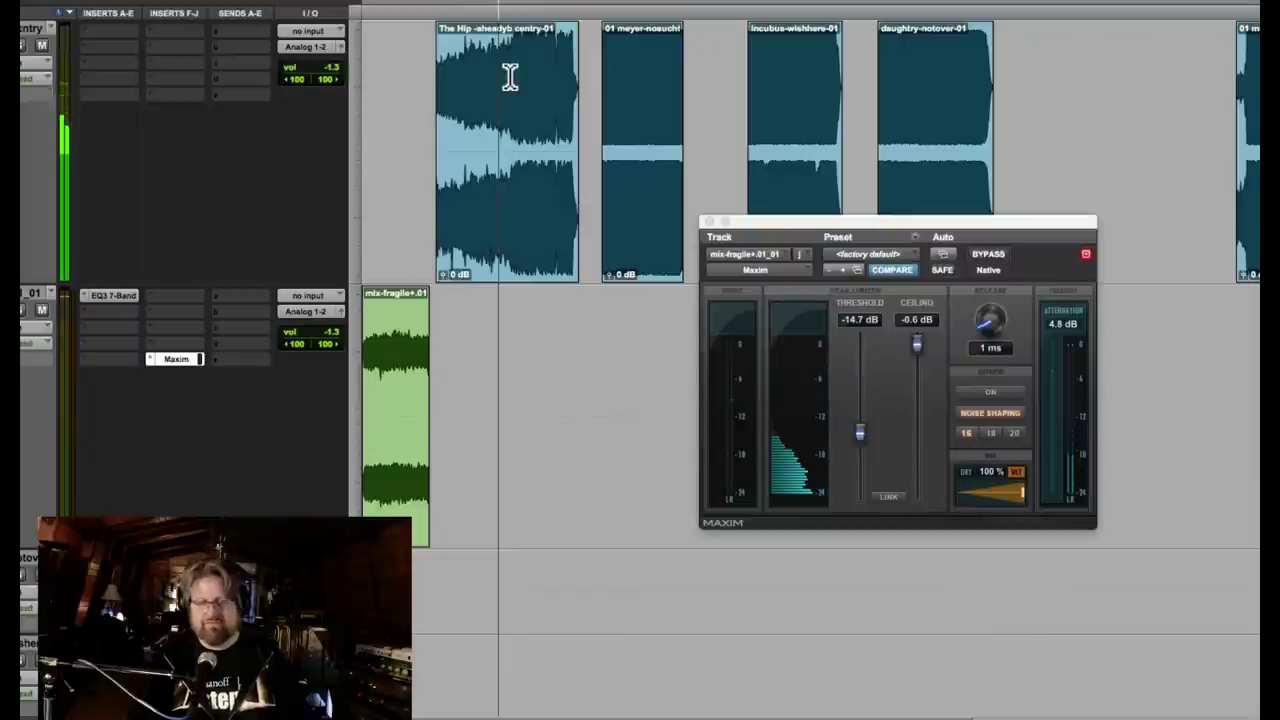
# Switch playback repeatedly between the loud section of The Hip clip and the mix limited at the -14.7 dB threshold.
pyautogui.click(521, 78)
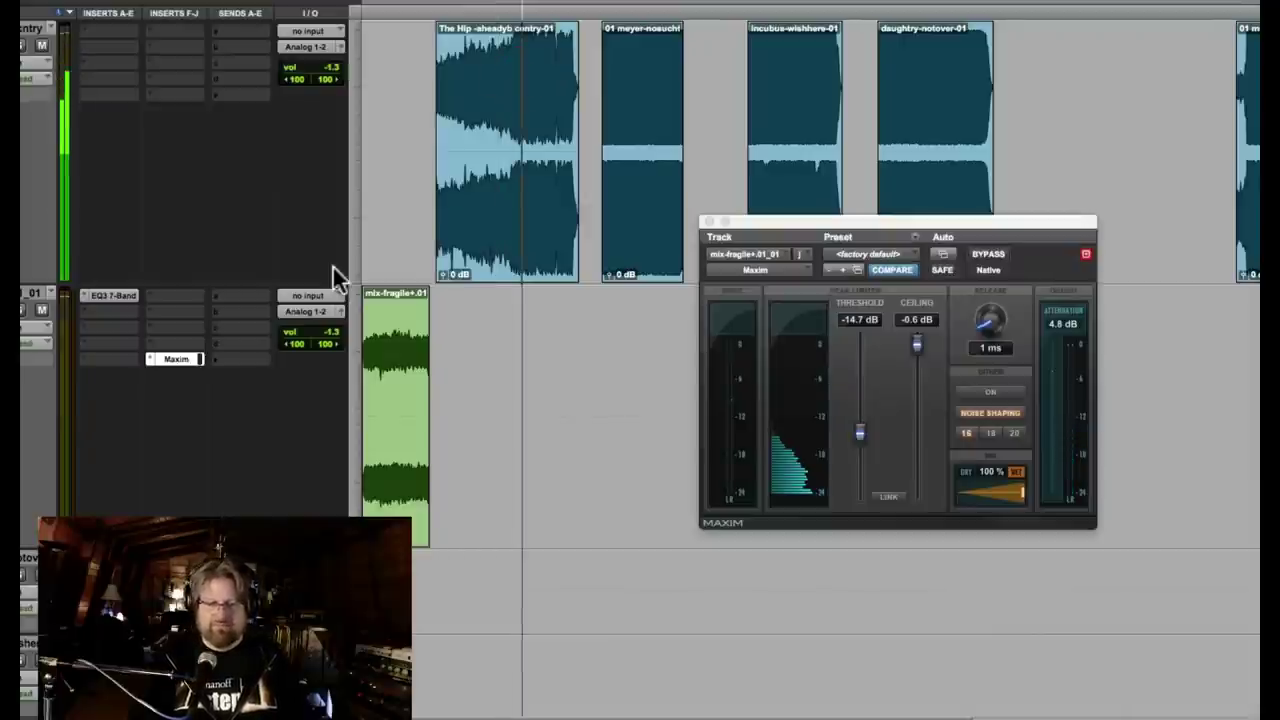
pyautogui.click(394, 96)
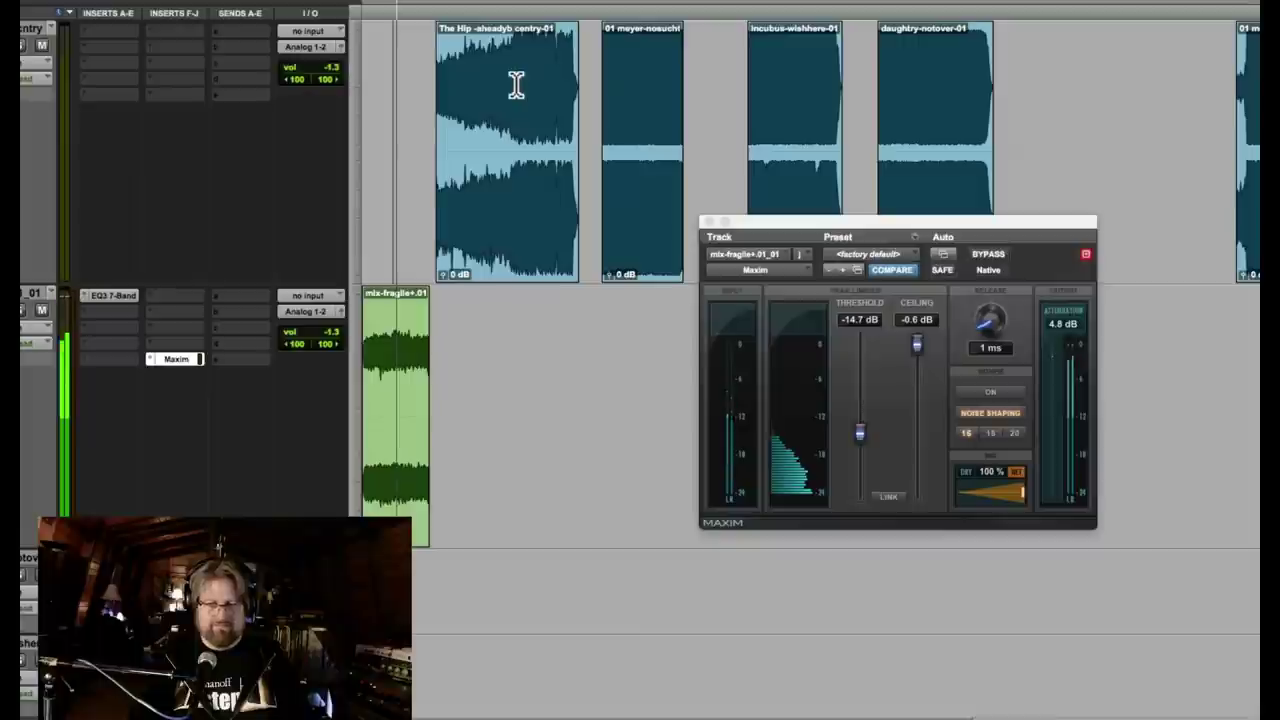
pyautogui.click(516, 84)
pyautogui.click(397, 95)
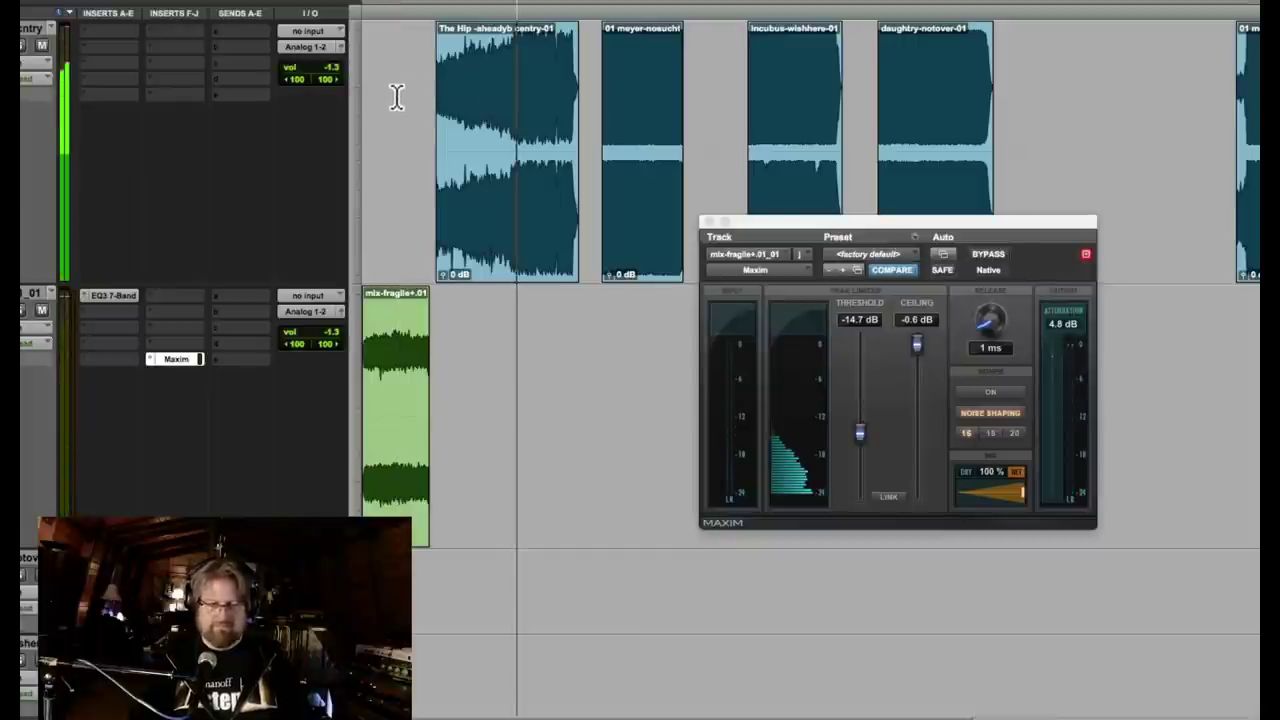
pyautogui.press('space')
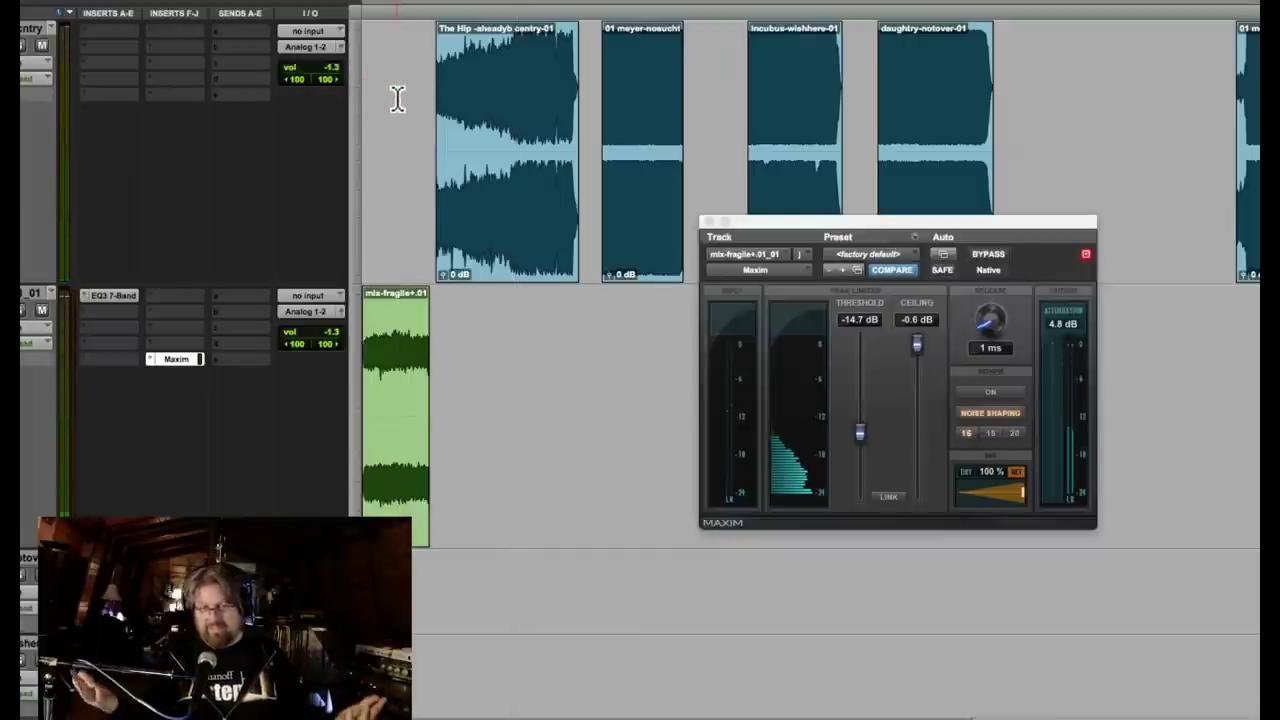
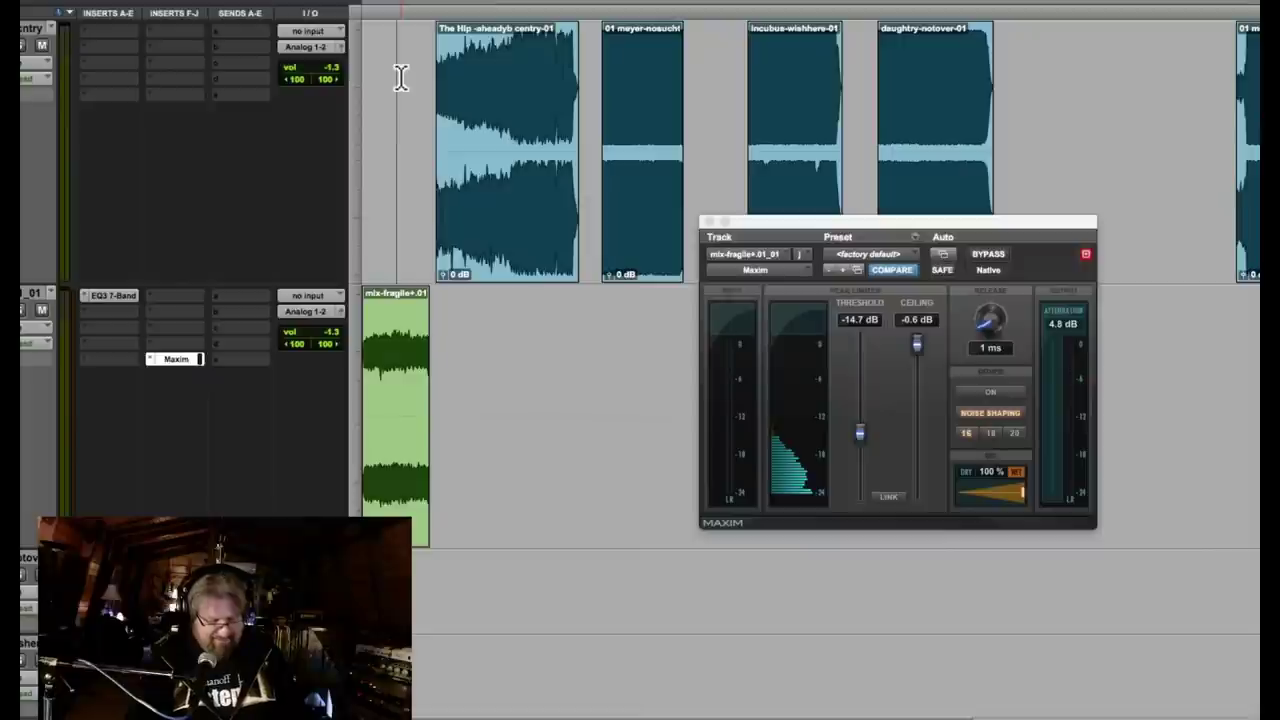
pyautogui.click(525, 72)
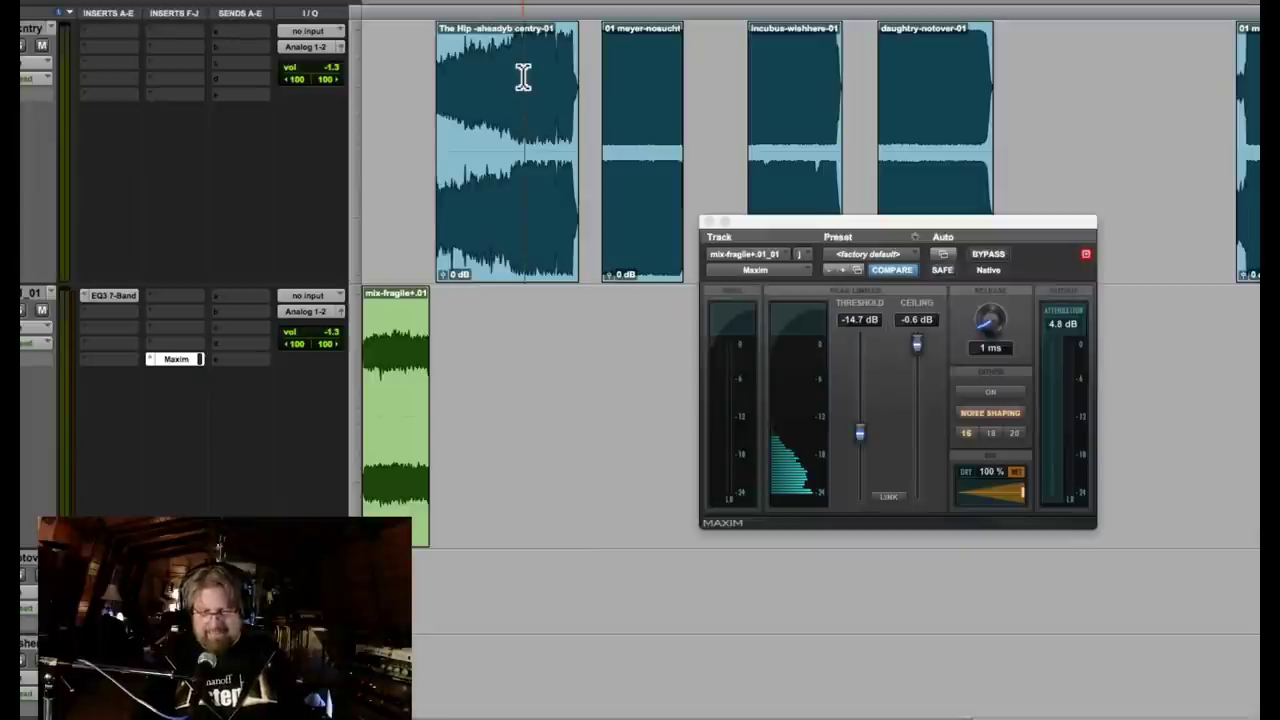
pyautogui.click(530, 77)
pyautogui.press('space')
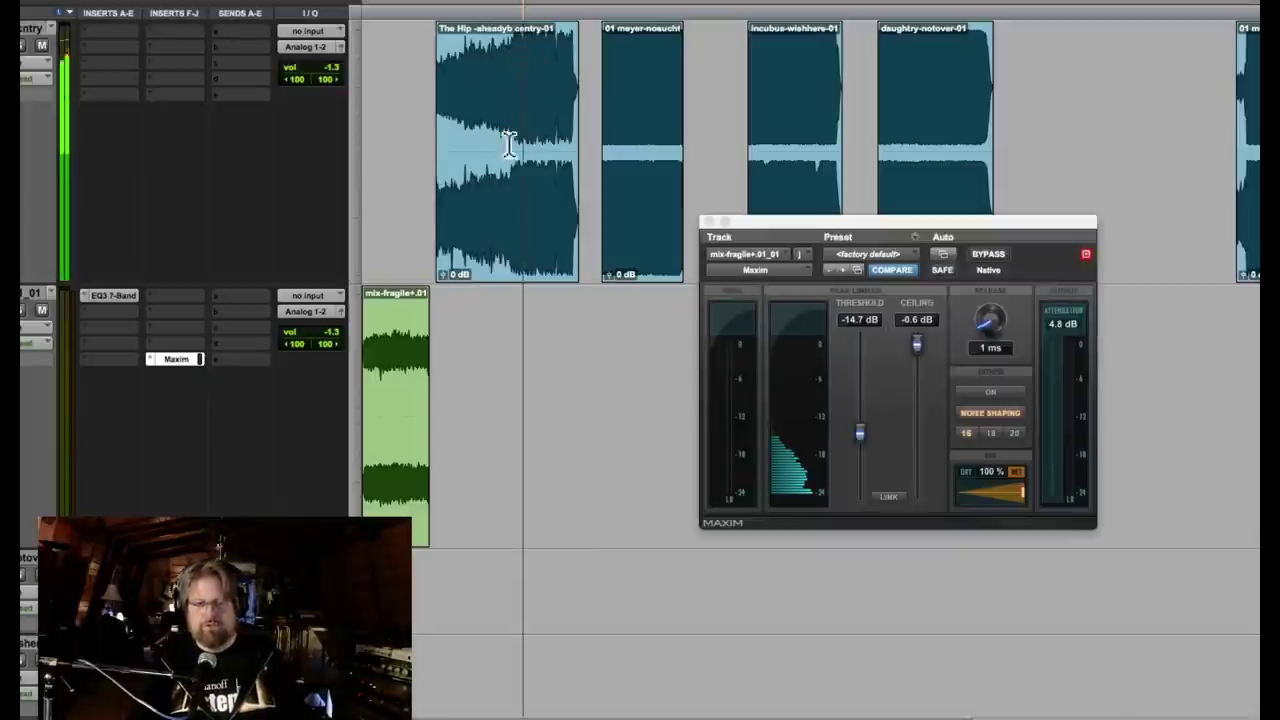
pyautogui.click(395, 128)
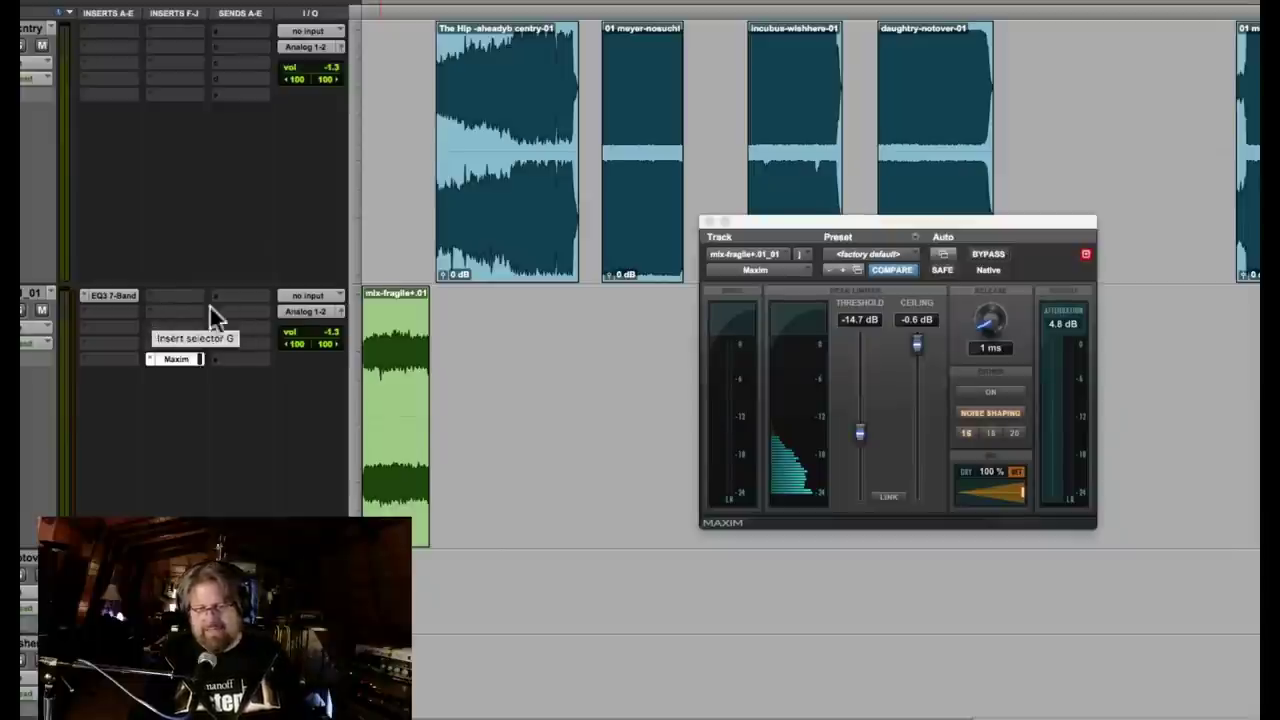
# Insert a second EQ3 7-Band on the mix track between the first EQ and Maxim.
pyautogui.click(112, 295)
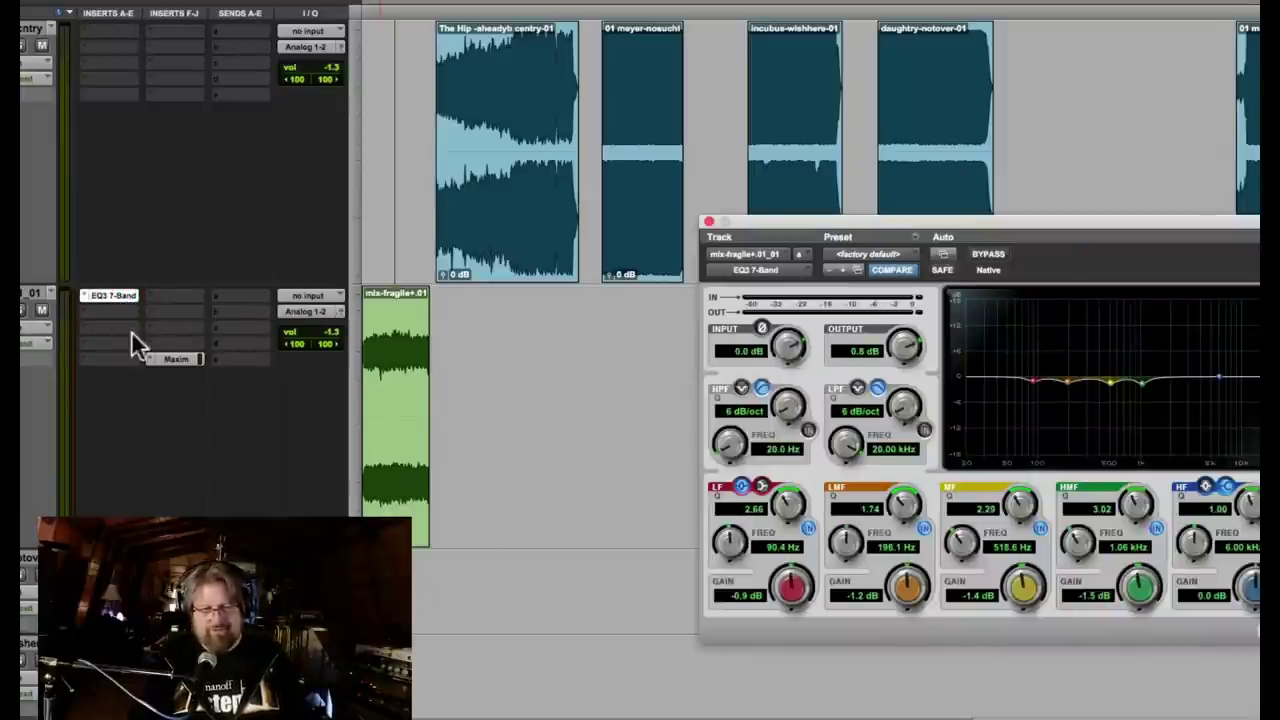
pyautogui.click(149, 310)
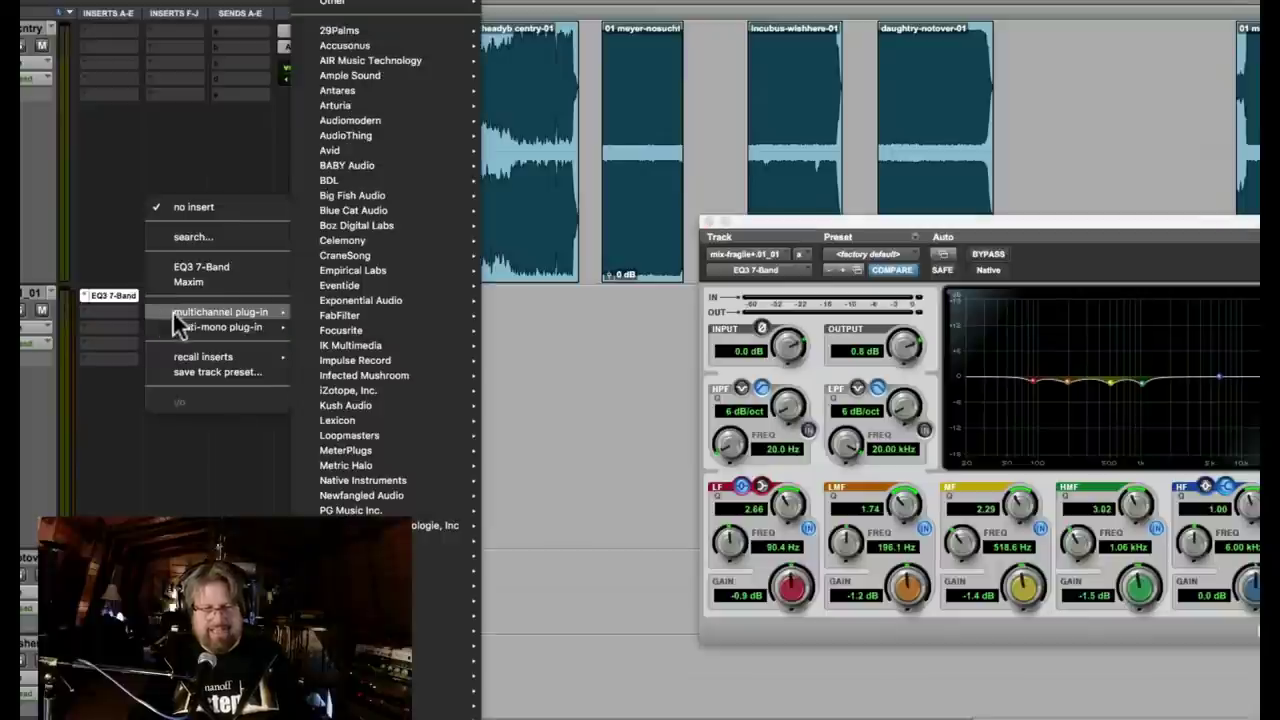
pyautogui.click(214, 267)
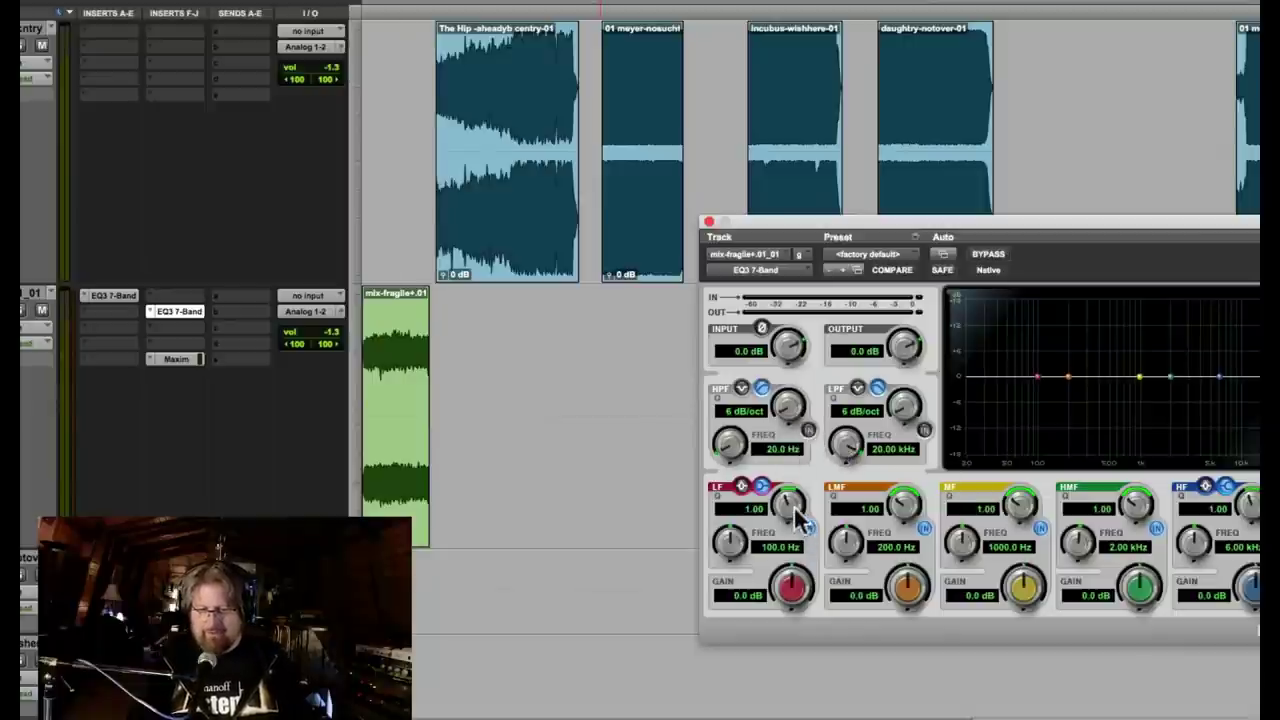
# Give the second EQ's low band a bell boost of 2.9 dB at 55.1 Hz with a Q of 1.00.
pyautogui.moveTo(800, 588)
pyautogui.mouseDown()
pyautogui.moveTo(793, 600)
pyautogui.moveTo(786, 580)
pyautogui.mouseUp()
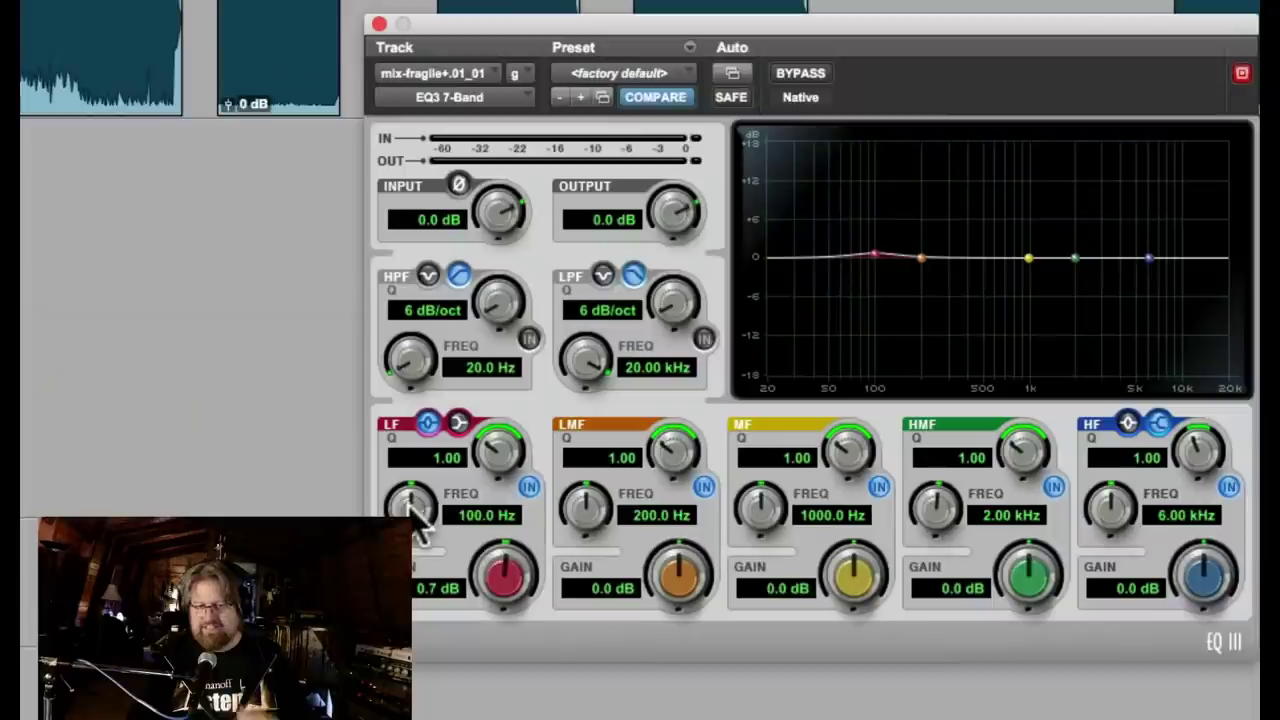
pyautogui.moveTo(730, 540); pyautogui.dragTo(730, 560)
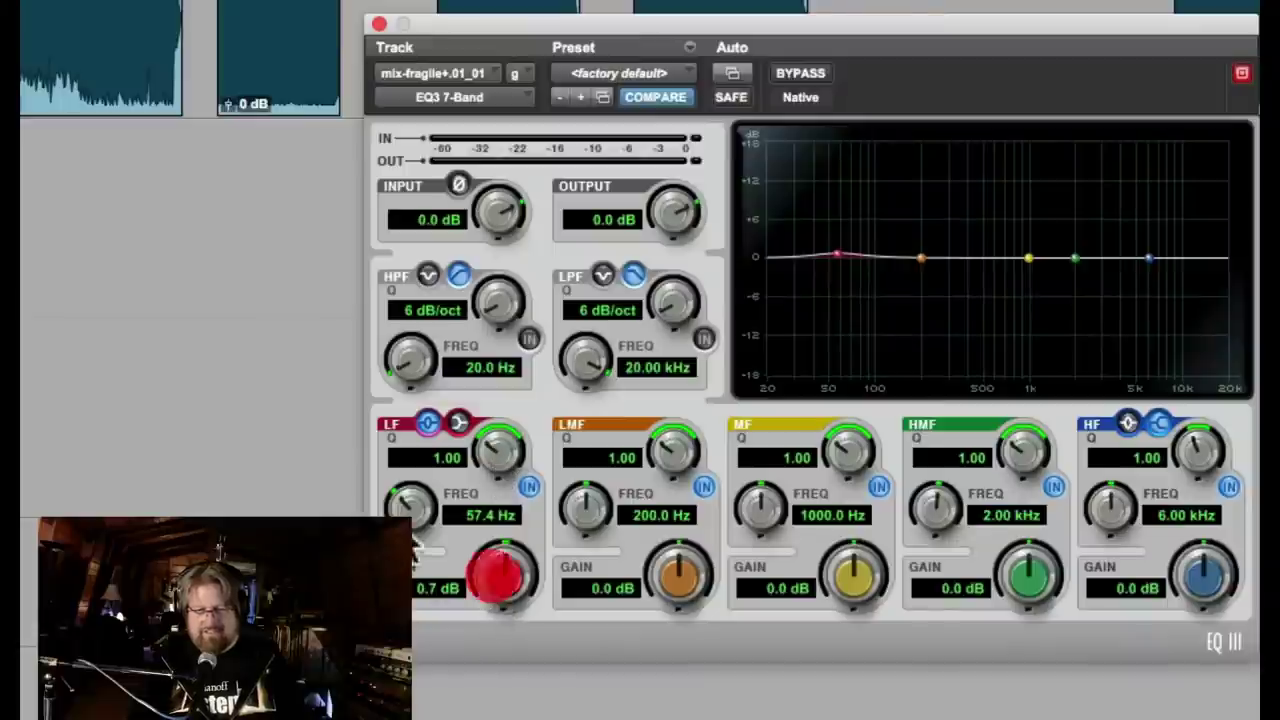
pyautogui.moveTo(400, 506); pyautogui.dragTo(400, 512)
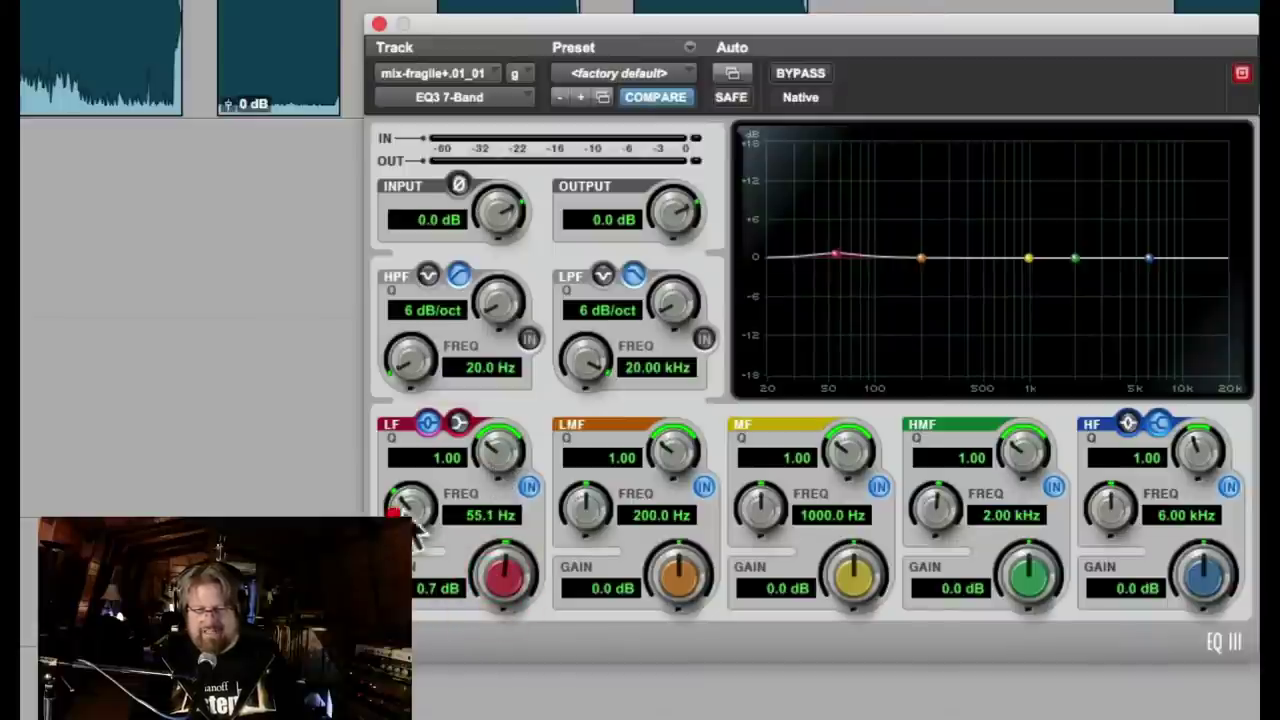
pyautogui.moveTo(508, 578); pyautogui.dragTo(501, 574)
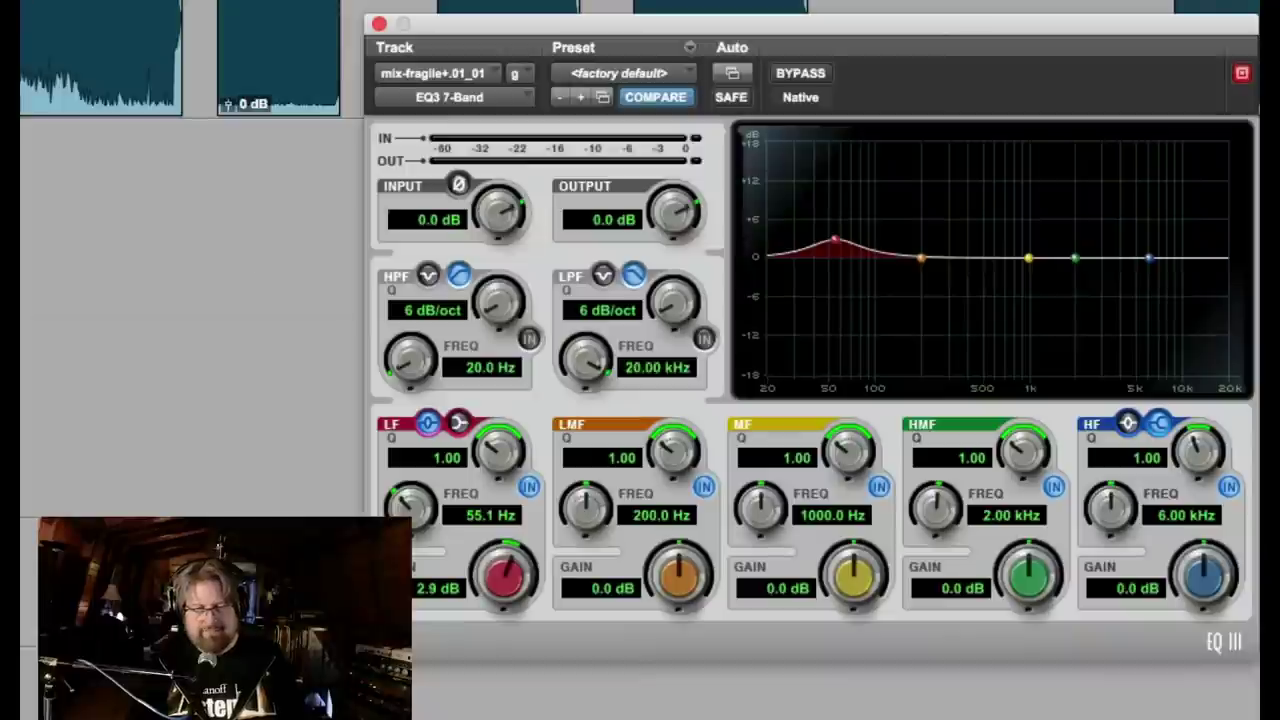
# Play the mix and toggle the second EQ's bypass to compare the sound with and without the low boost.
pyautogui.click(94, 110)
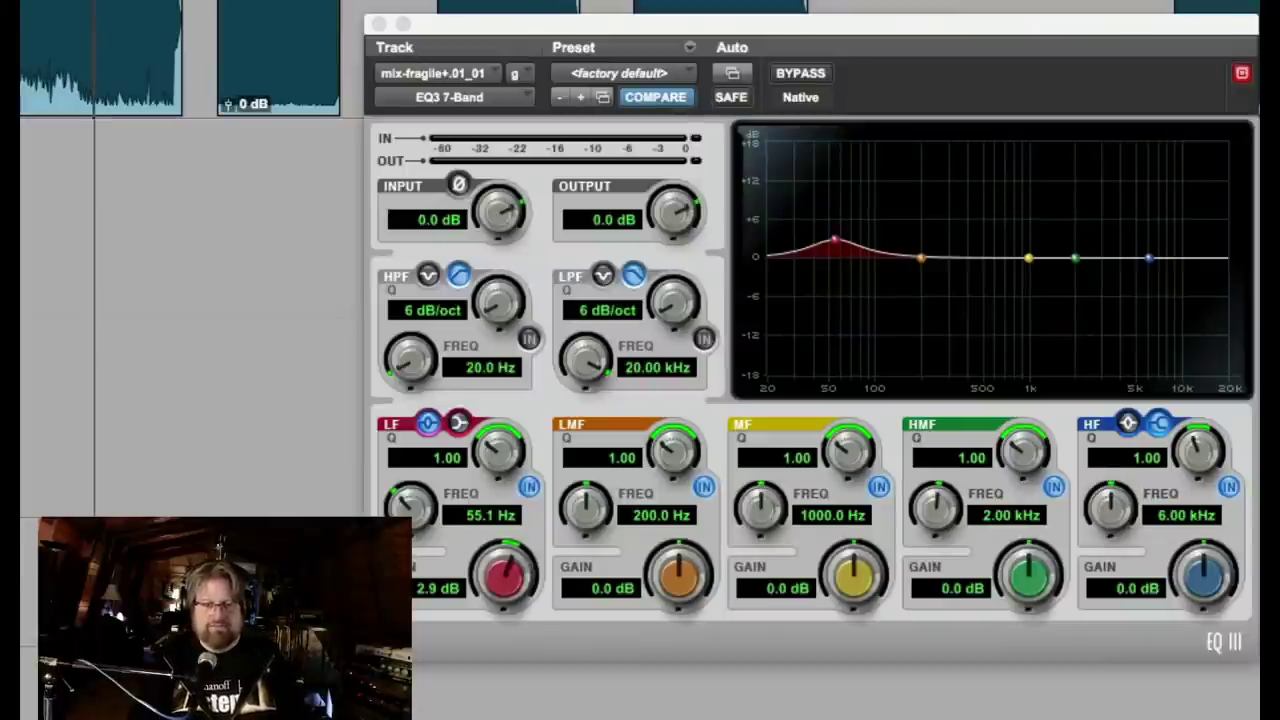
pyautogui.press('space')
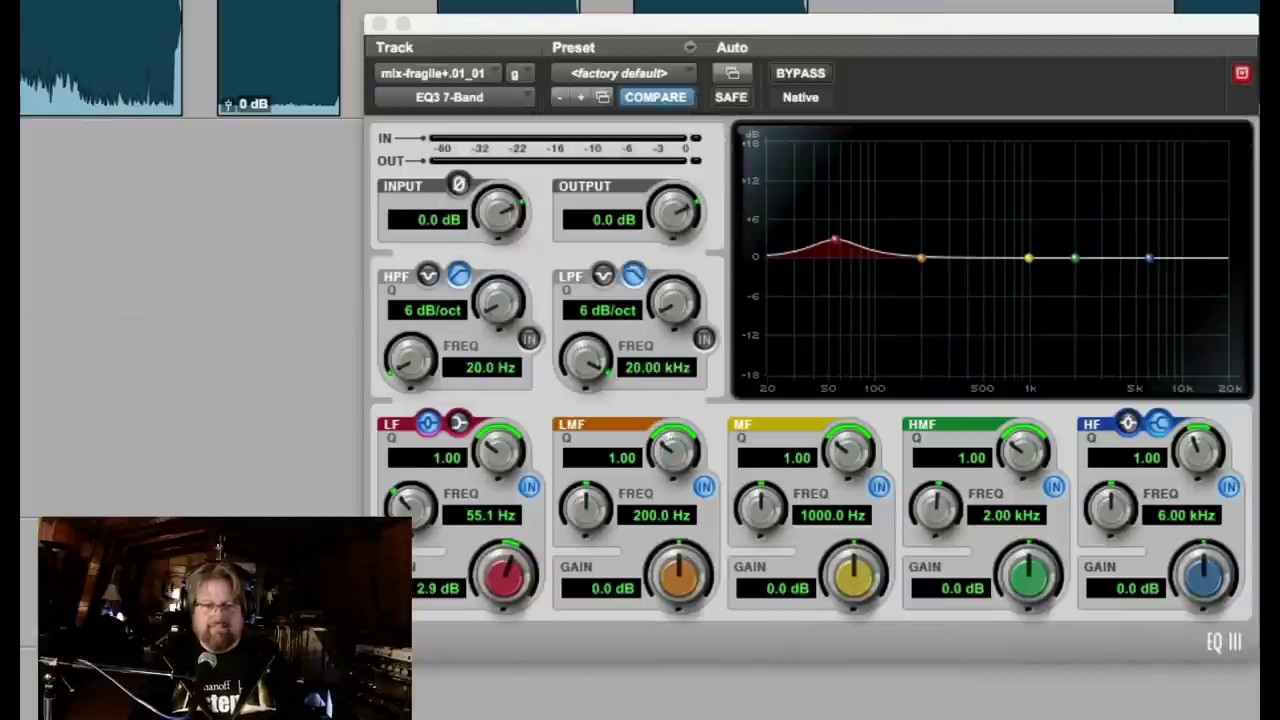
pyautogui.click(800, 72)
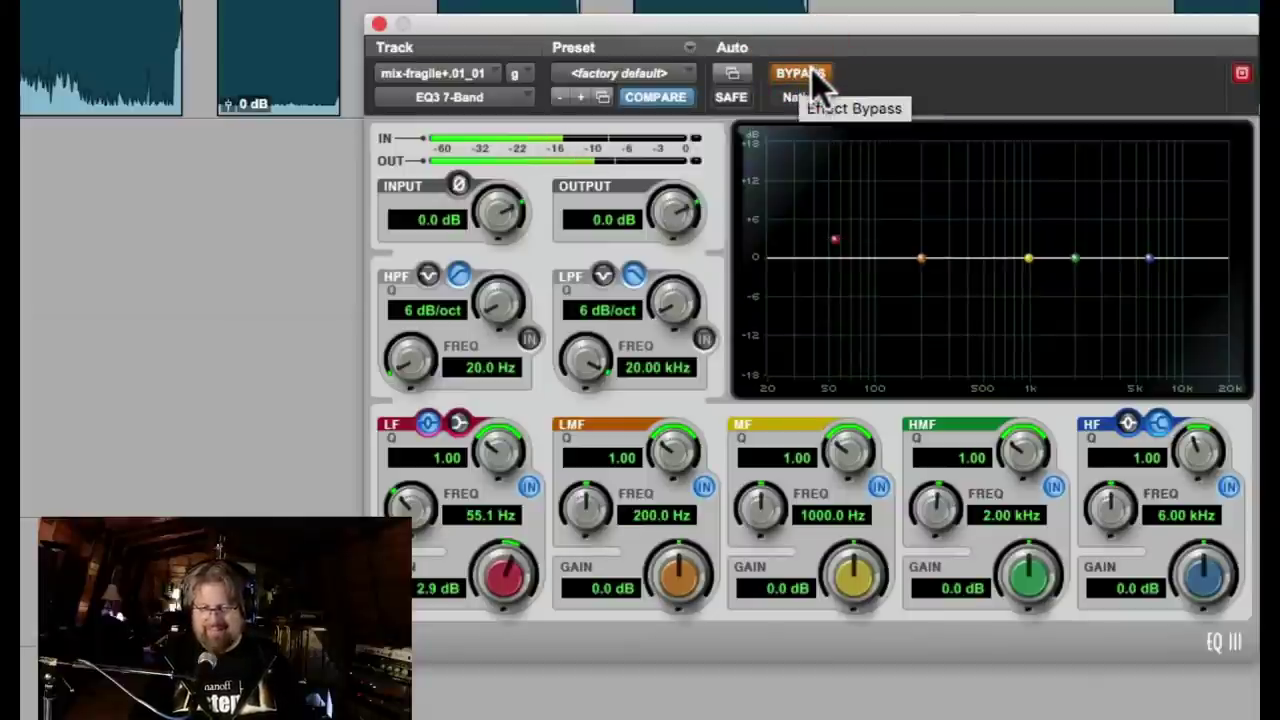
pyautogui.click(811, 74)
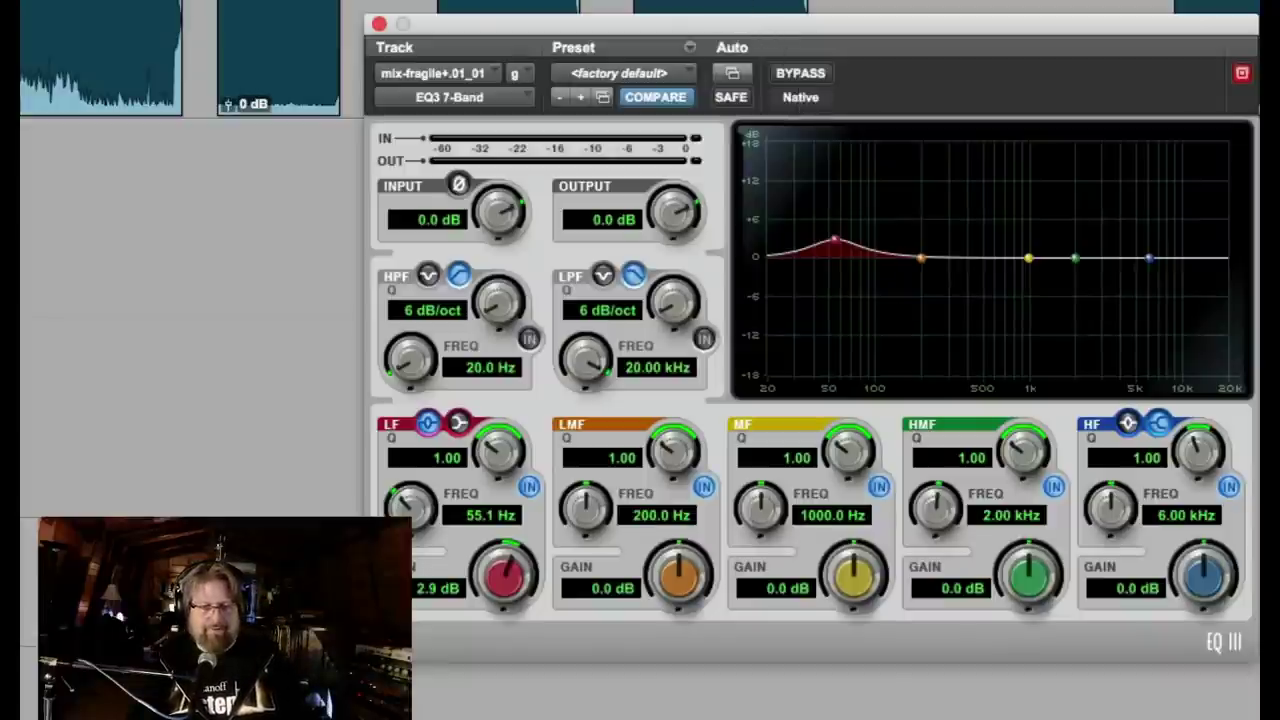
pyautogui.press('space')
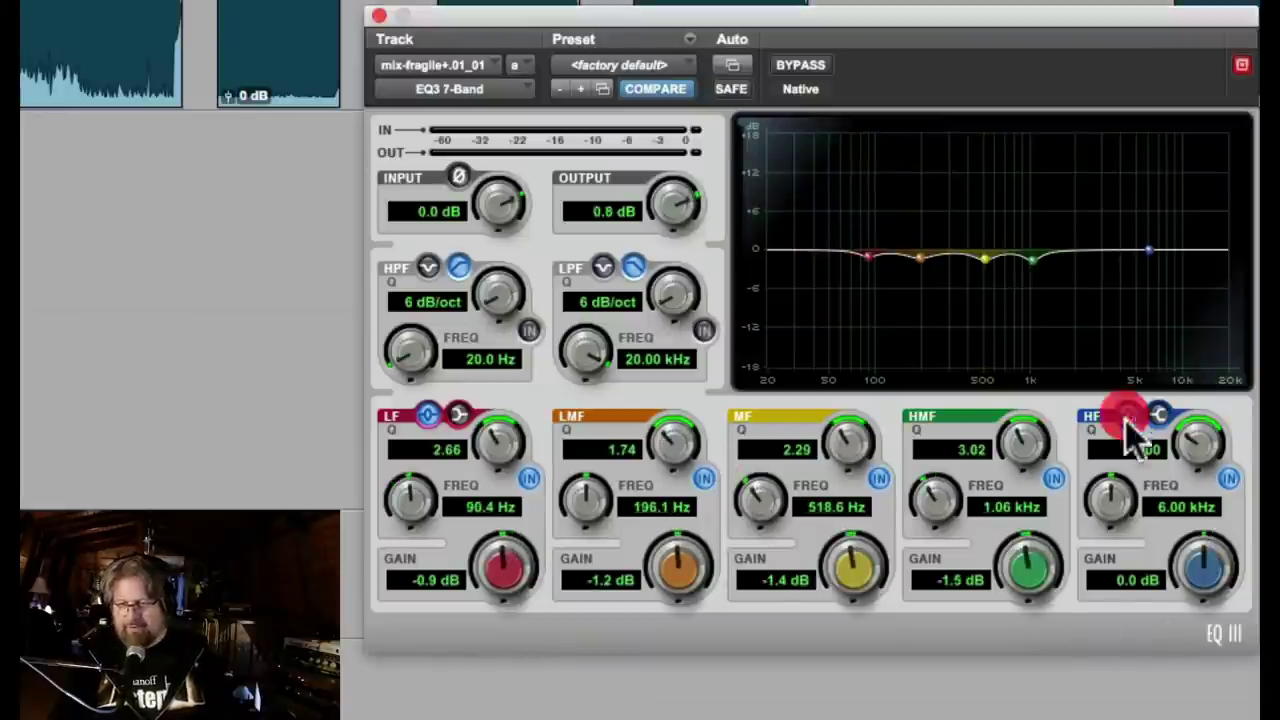
# Sweep the first EQ's high band as a narrow bell boost to 3.85 kHz, with a Q of 4.03 and 9.2 dB gain.
pyautogui.moveTo(1202, 580); pyautogui.dragTo(1205, 585)
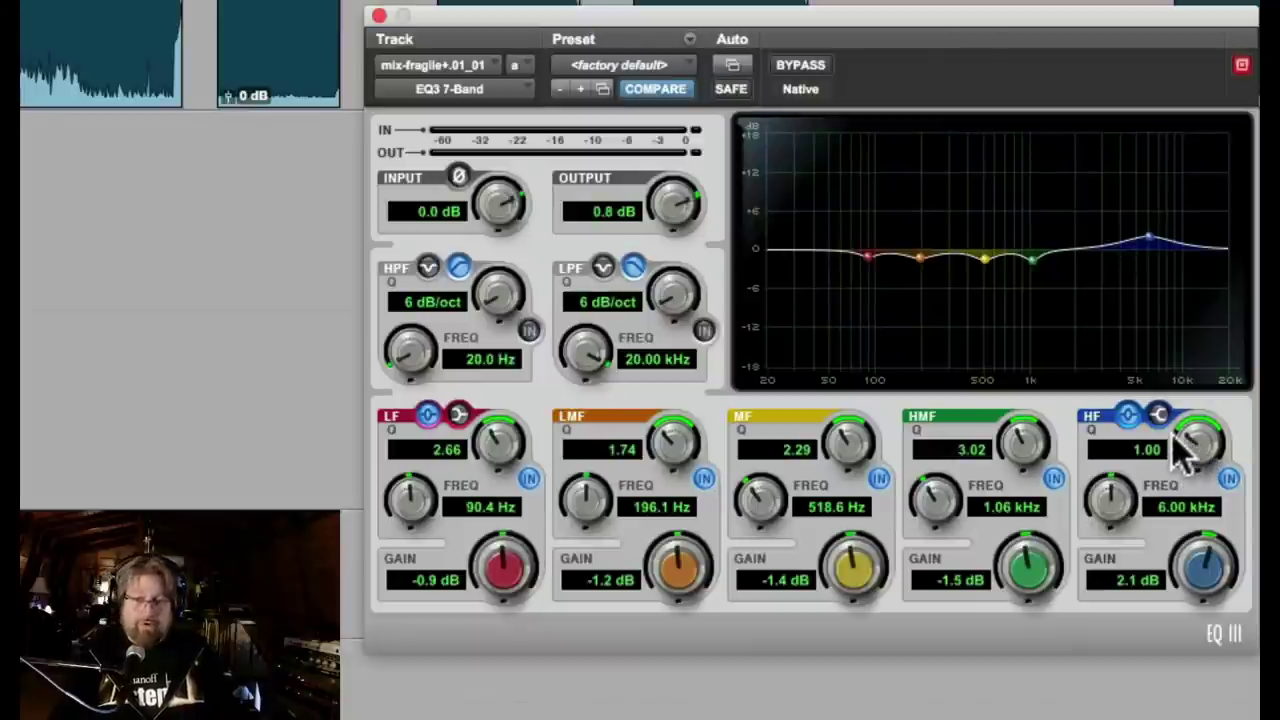
pyautogui.moveTo(1185, 452); pyautogui.dragTo(1198, 377)
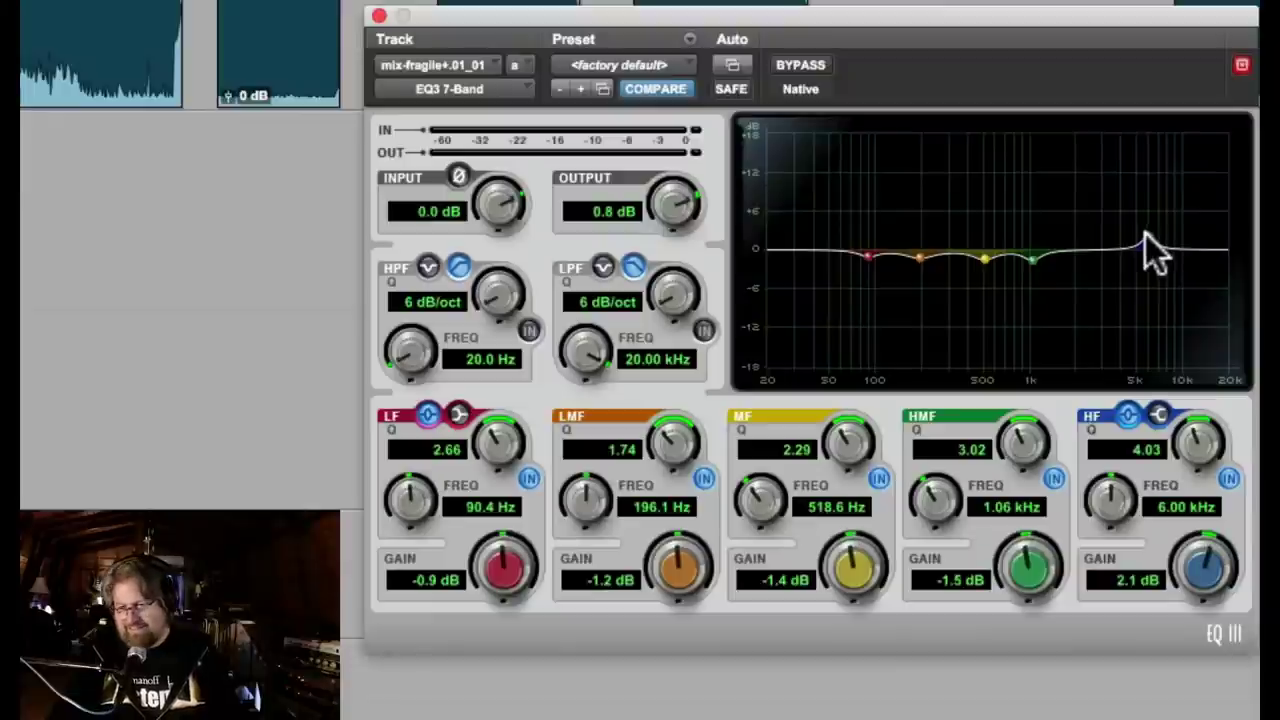
pyautogui.moveTo(1145, 233); pyautogui.dragTo(1115, 187)
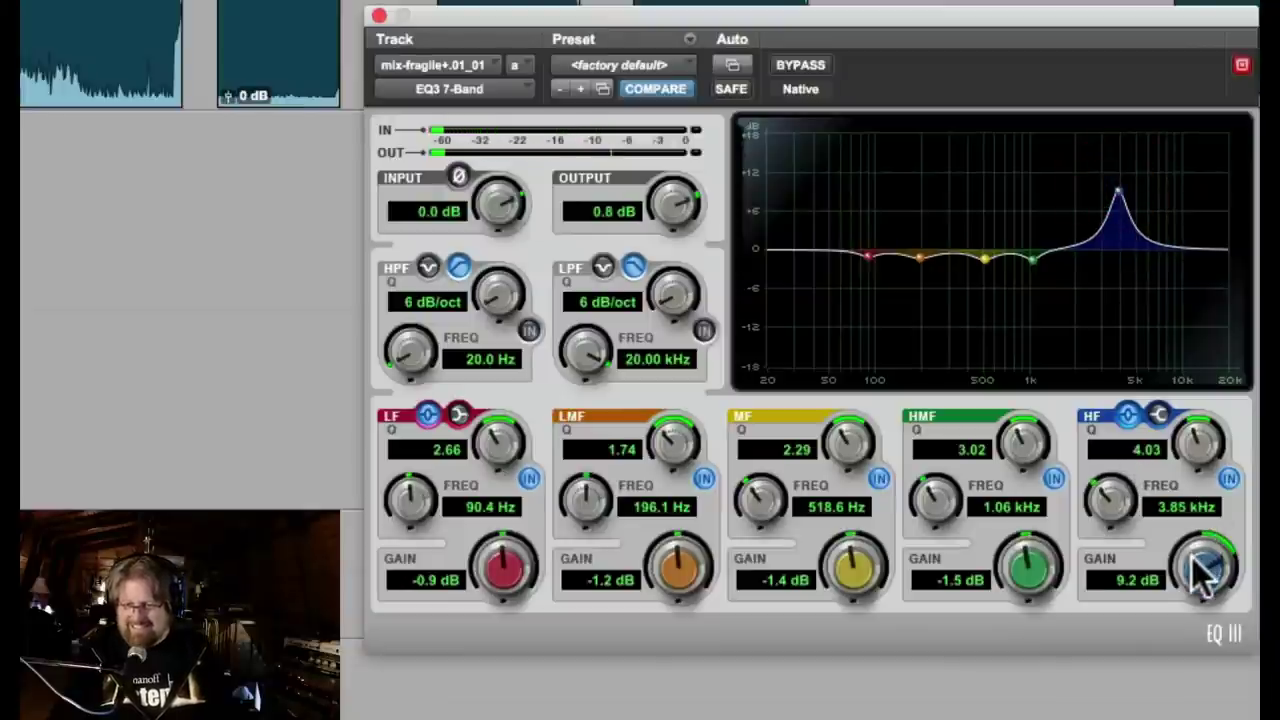
# Turn the first EQ's high band into a gentle cut of -0.9 dB with a Q of 3.35.
pyautogui.moveTo(1200, 566); pyautogui.dragTo(1178, 631)
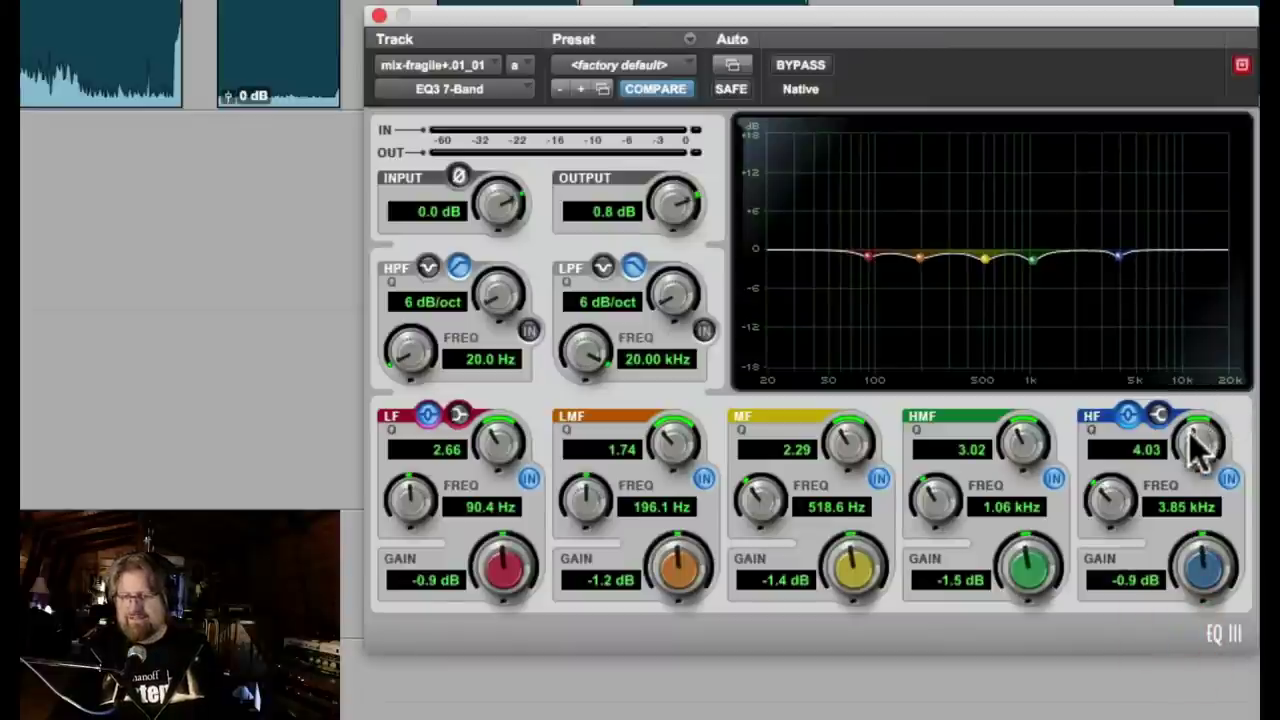
pyautogui.moveTo(1185, 447); pyautogui.dragTo(1187, 452)
pyautogui.moveTo(1194, 571)
pyautogui.mouseDown()
pyautogui.moveTo(1200, 580)
pyautogui.moveTo(1191, 567)
pyautogui.mouseUp()
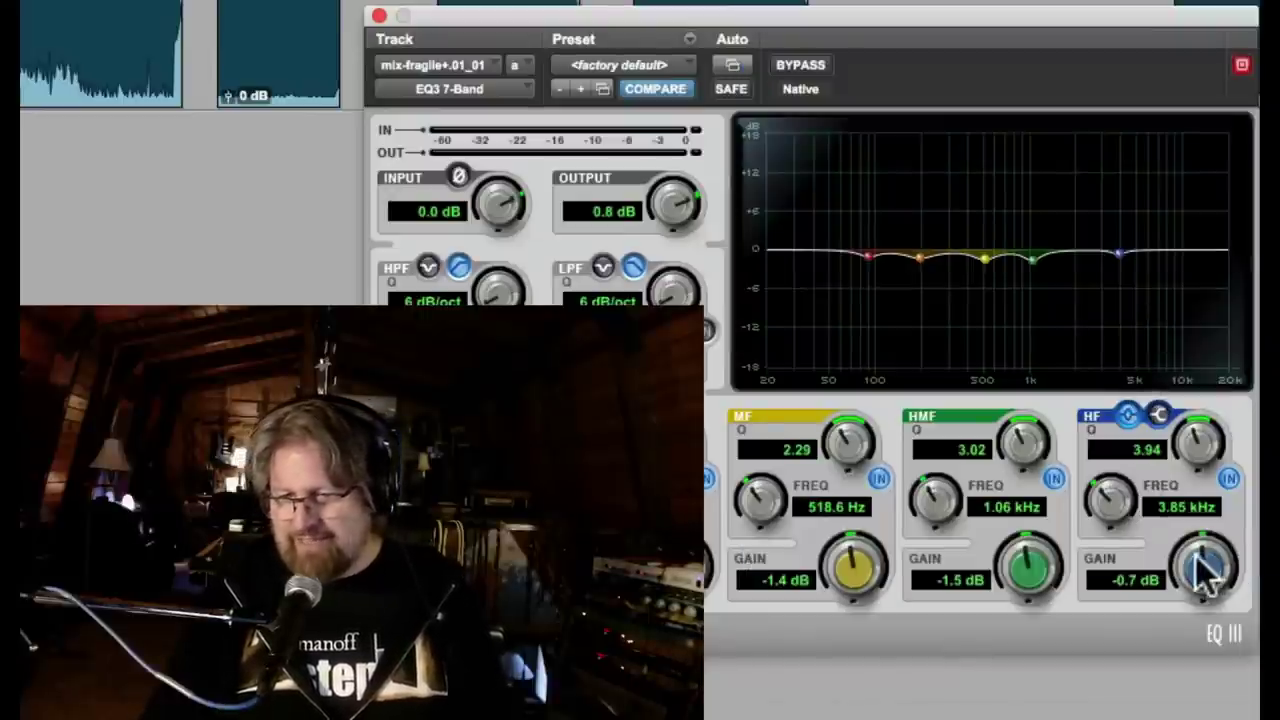
pyautogui.scroll(-2, 1203, 566)
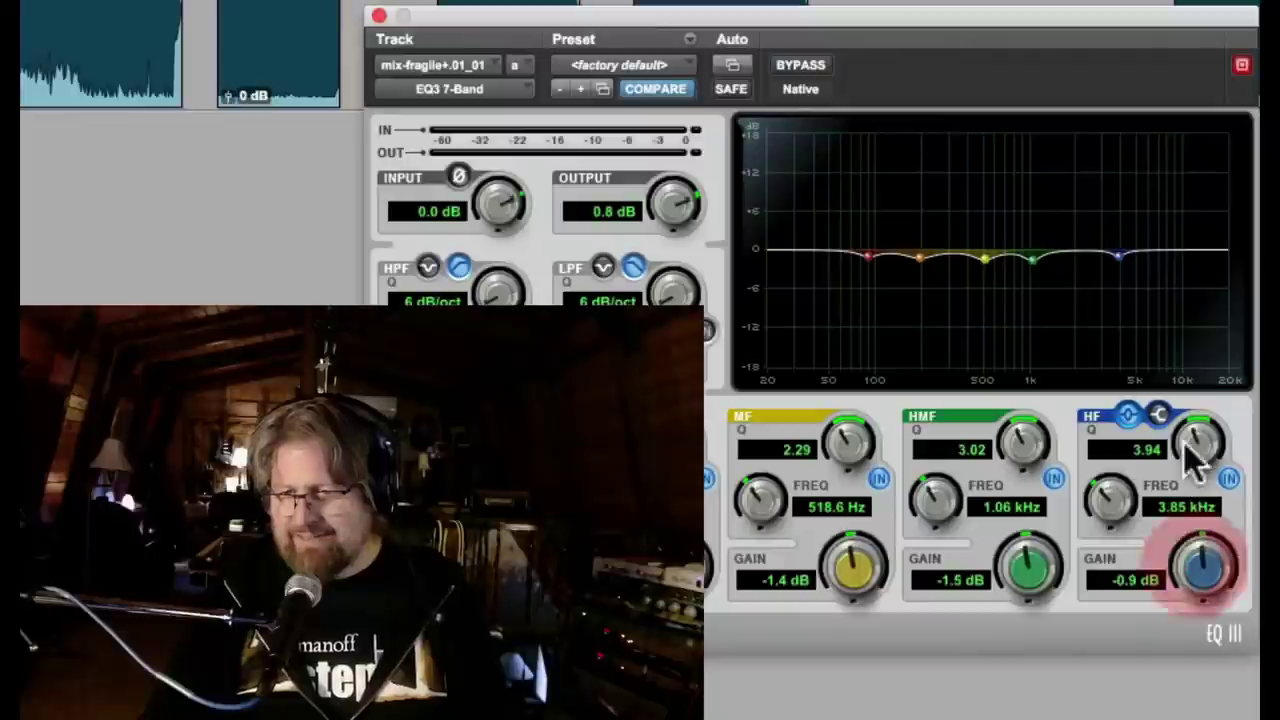
pyautogui.scroll(-3, 1192, 458)
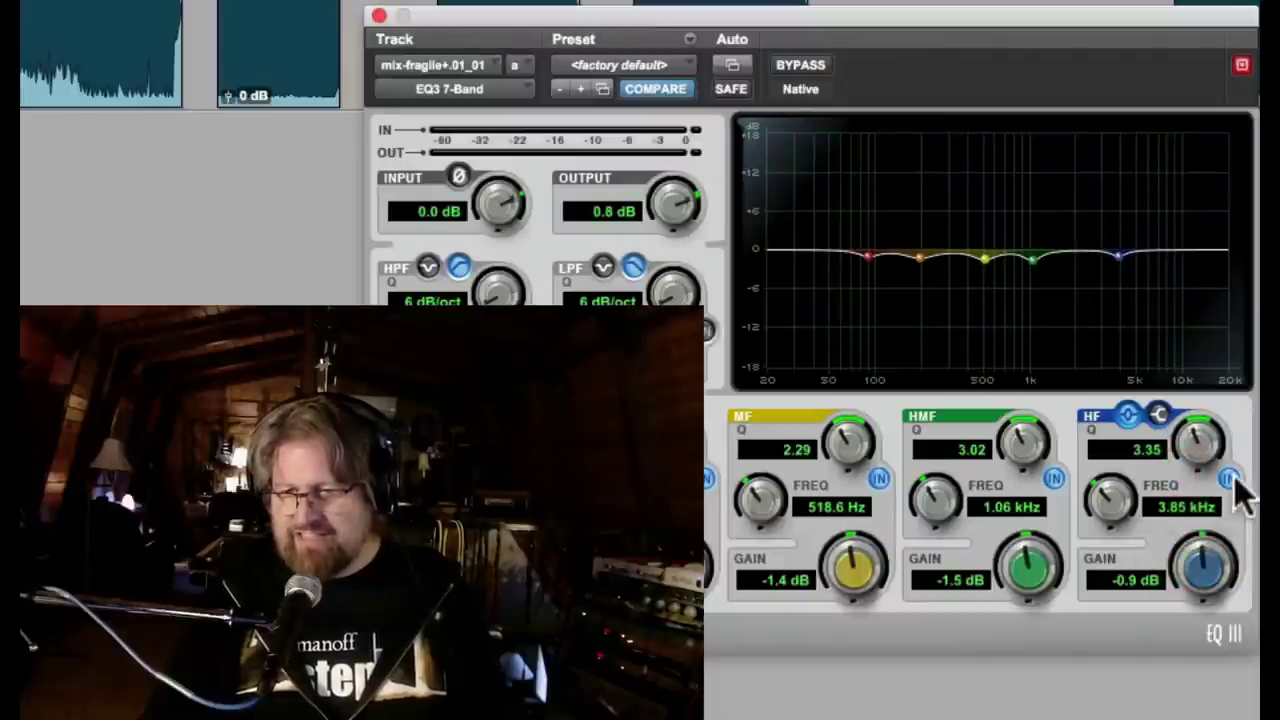
# Toggle the first EQ's high band in and out during playback to compare the effect of its cut.
pyautogui.click(1229, 480)
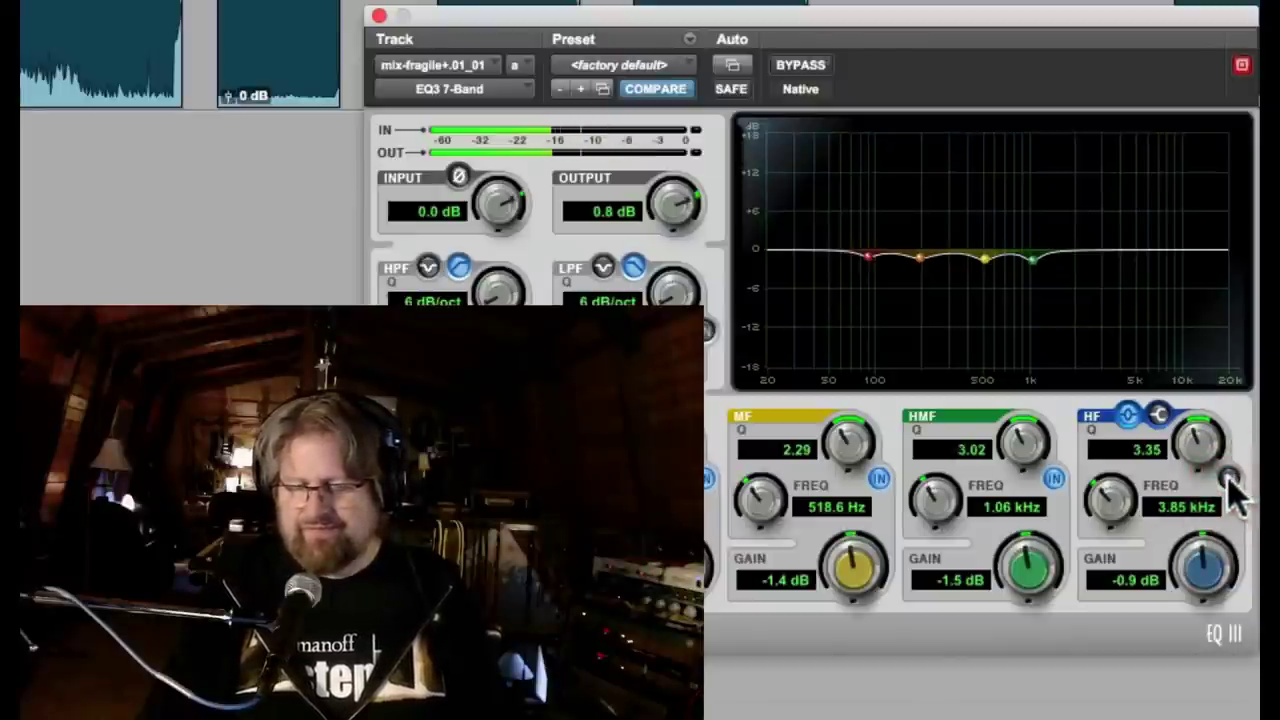
pyautogui.click(1229, 480)
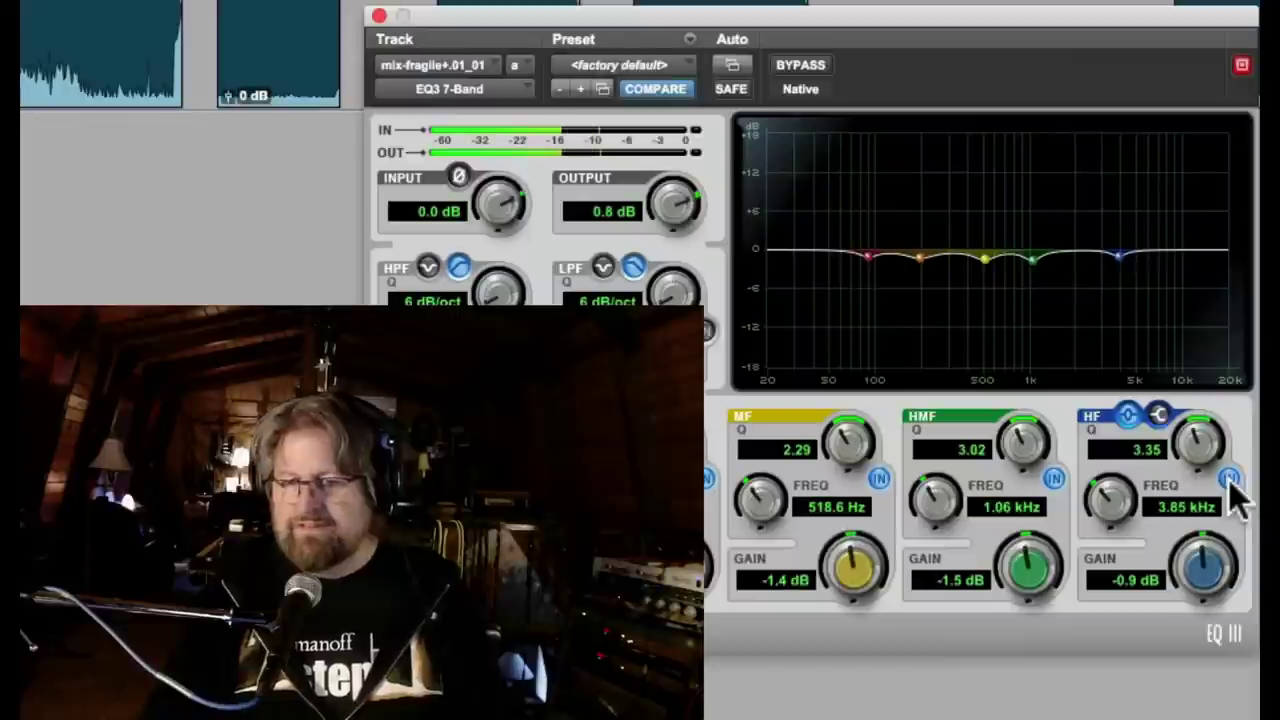
pyautogui.click(1229, 480)
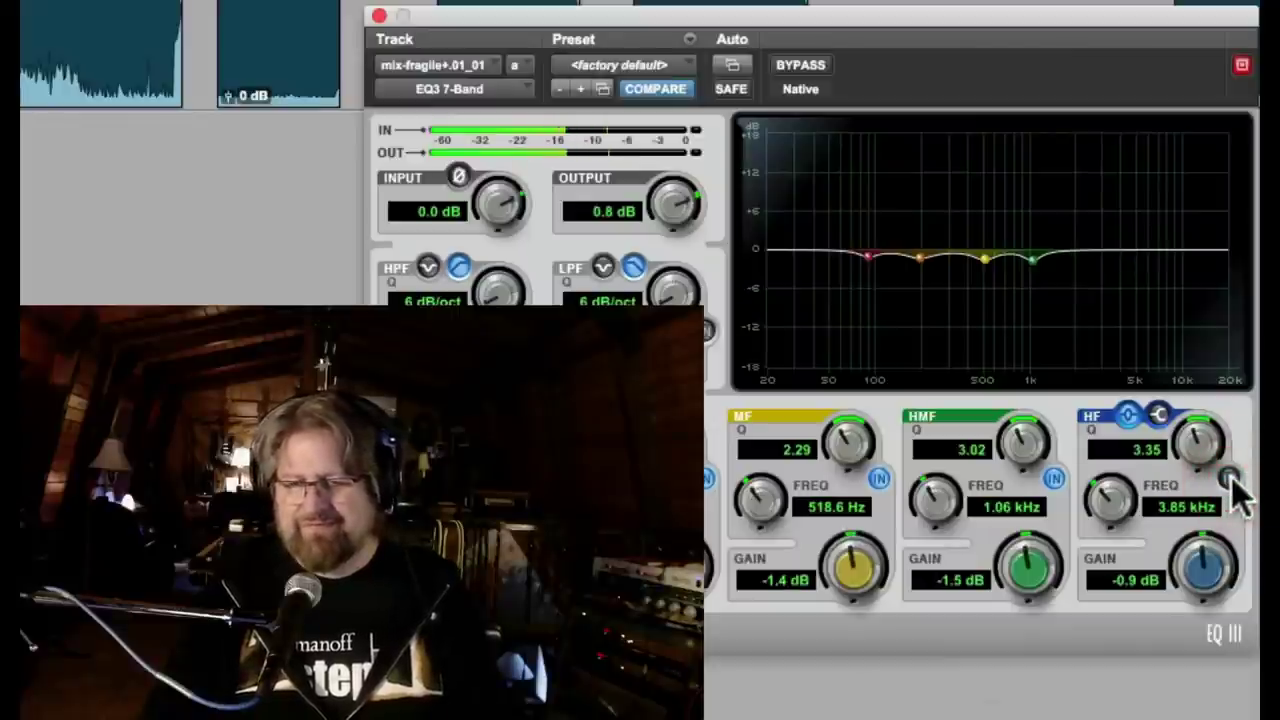
pyautogui.click(1229, 480)
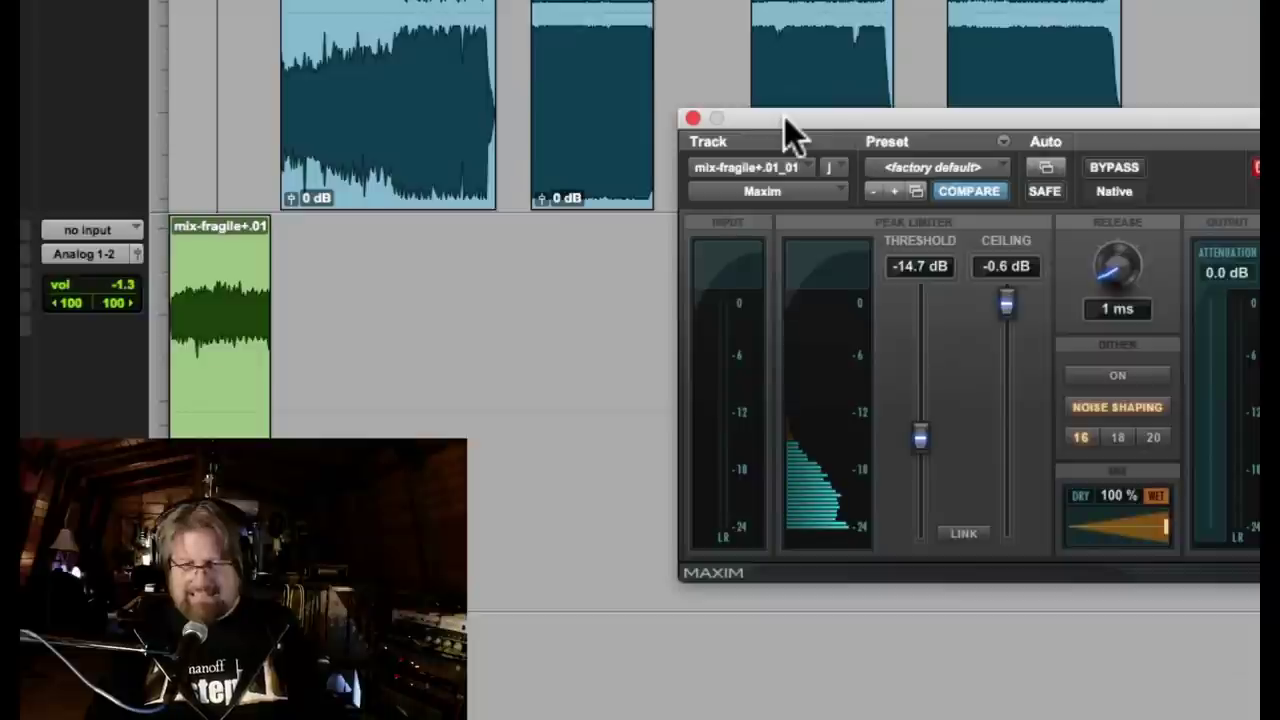
# Move Maxim's window below the reference clips and play the mix to check the limiter's attenuation.
pyautogui.moveTo(784, 119); pyautogui.dragTo(636, 230)
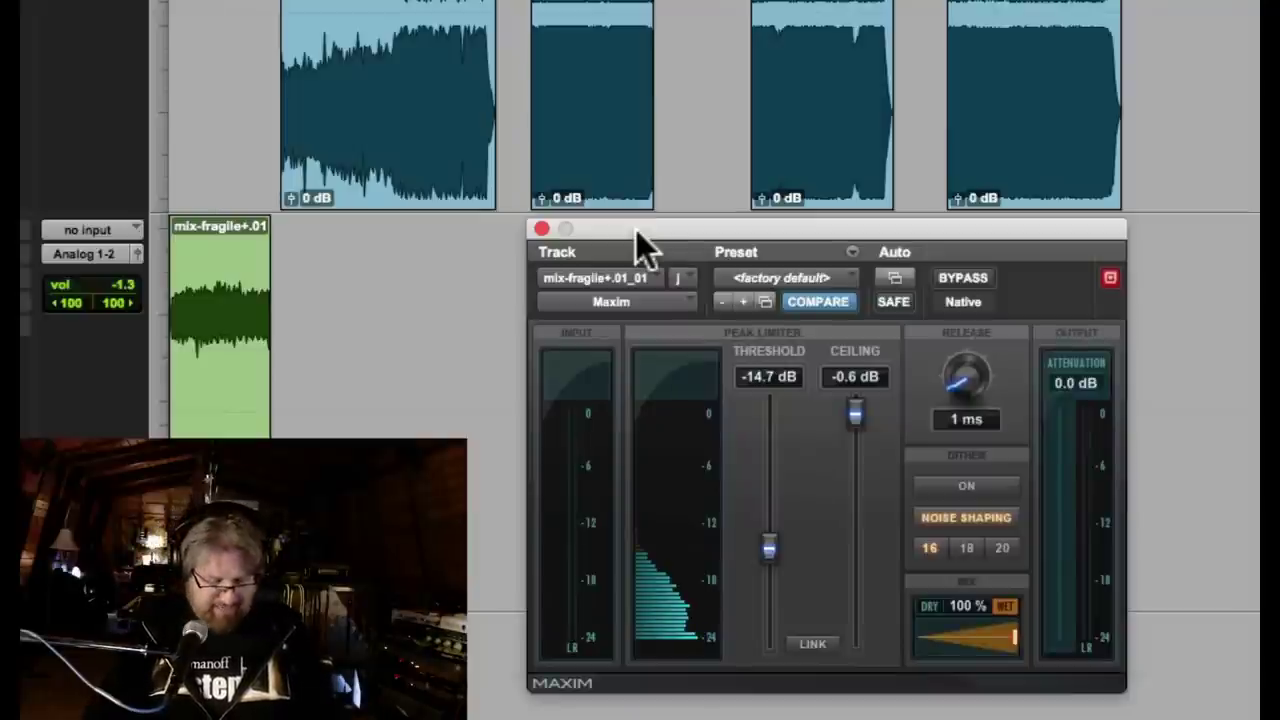
pyautogui.press('space')
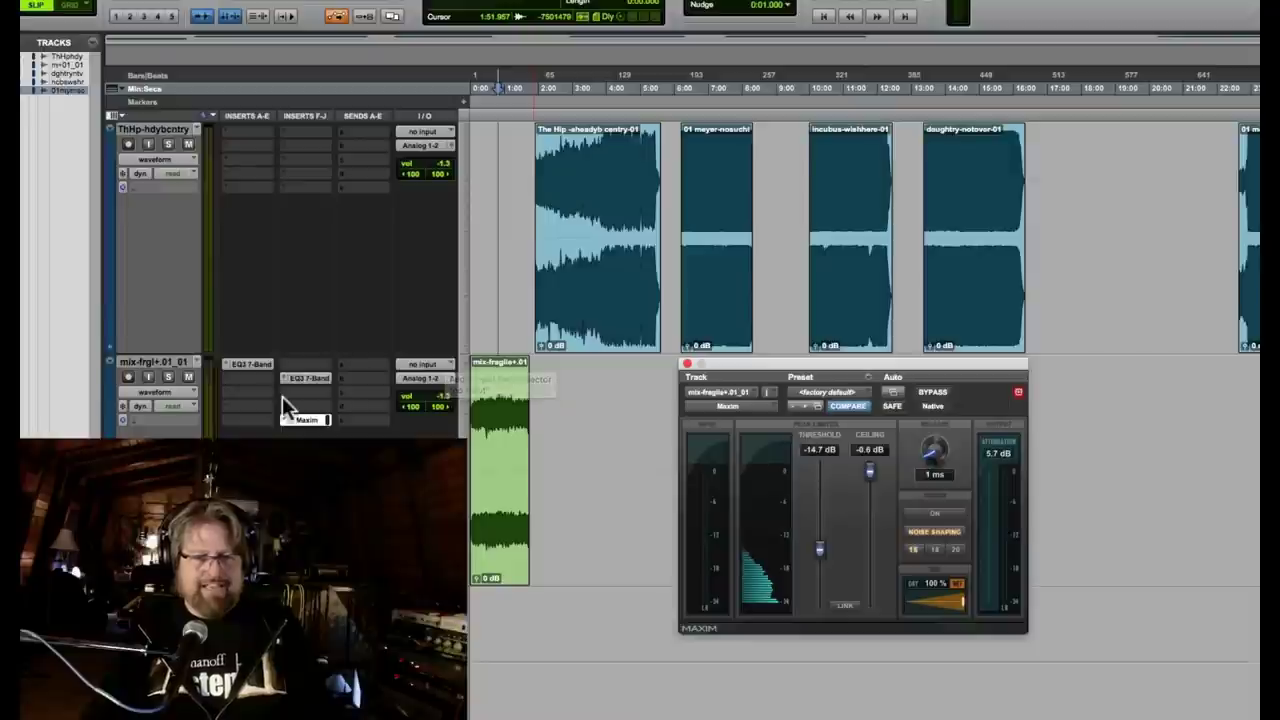
# Insert the stereo Dyn3 Compressor/Limiter on the mix track, directly ahead of the second EQ3 7-Band.
pyautogui.click(227, 391)
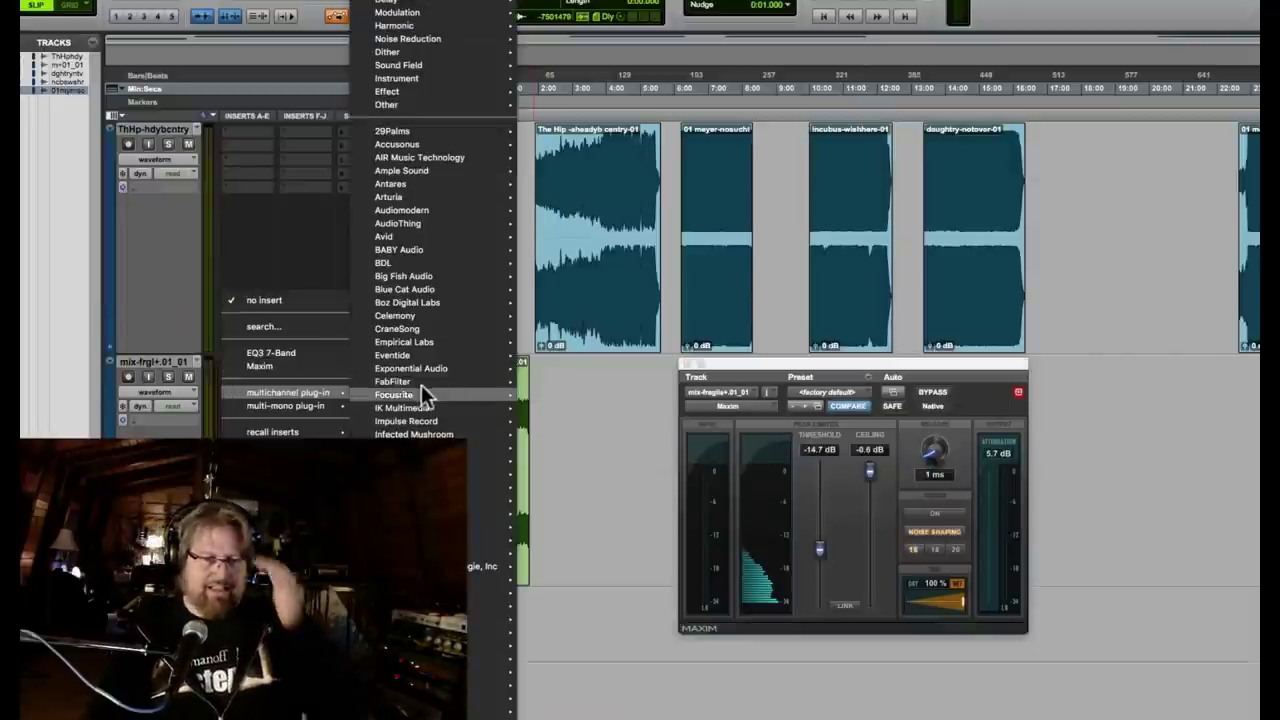
pyautogui.moveTo(455, 8)
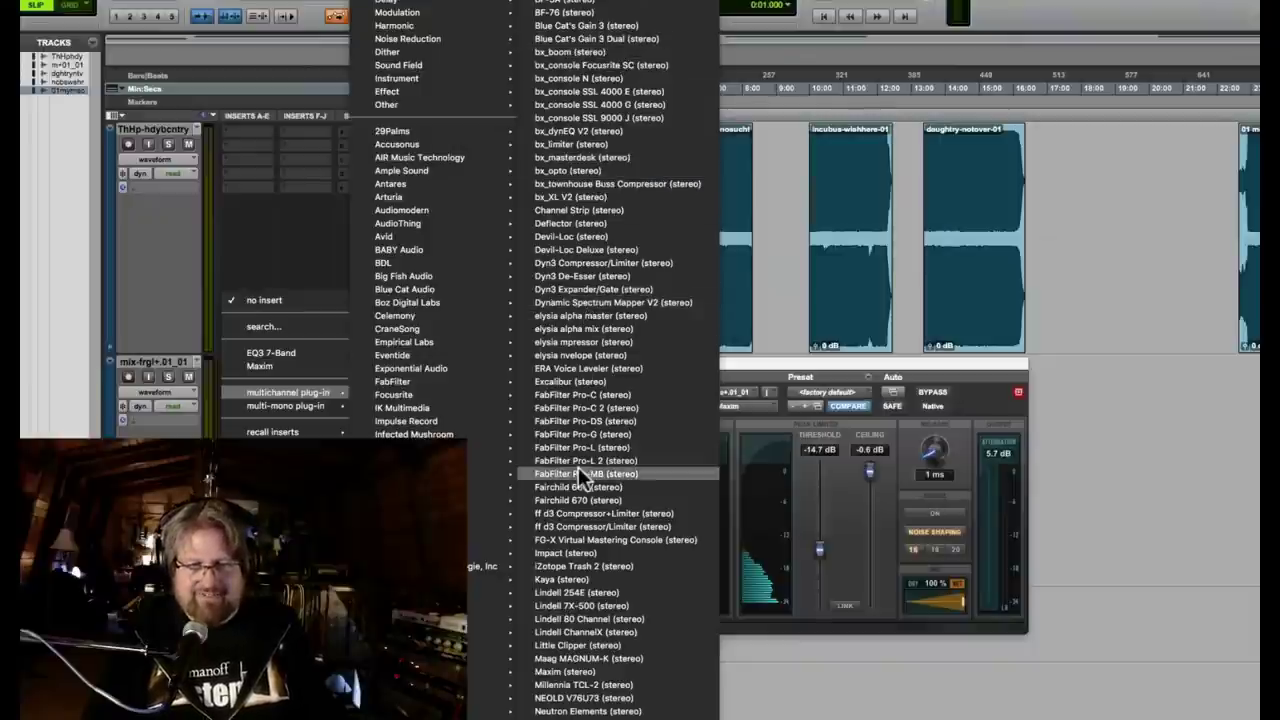
pyautogui.scroll(-2, 560, 700)
pyautogui.scroll(-3, 582, 655)
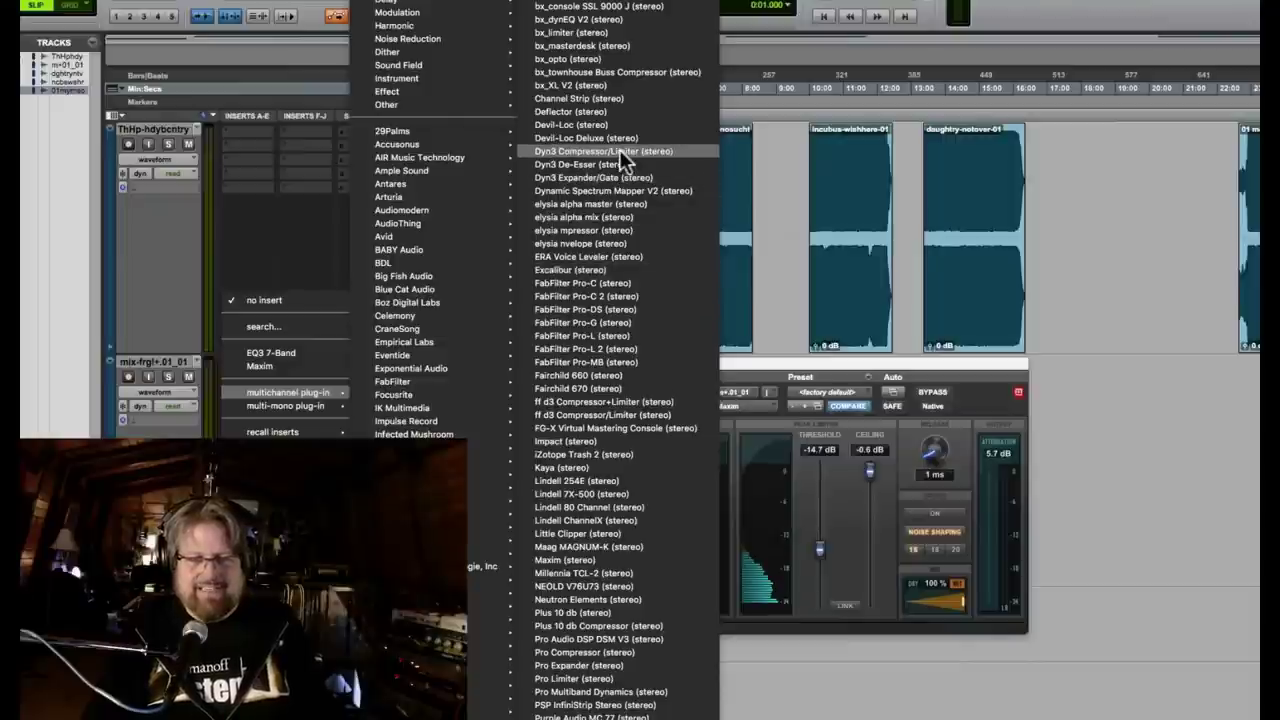
pyautogui.press('Escape')
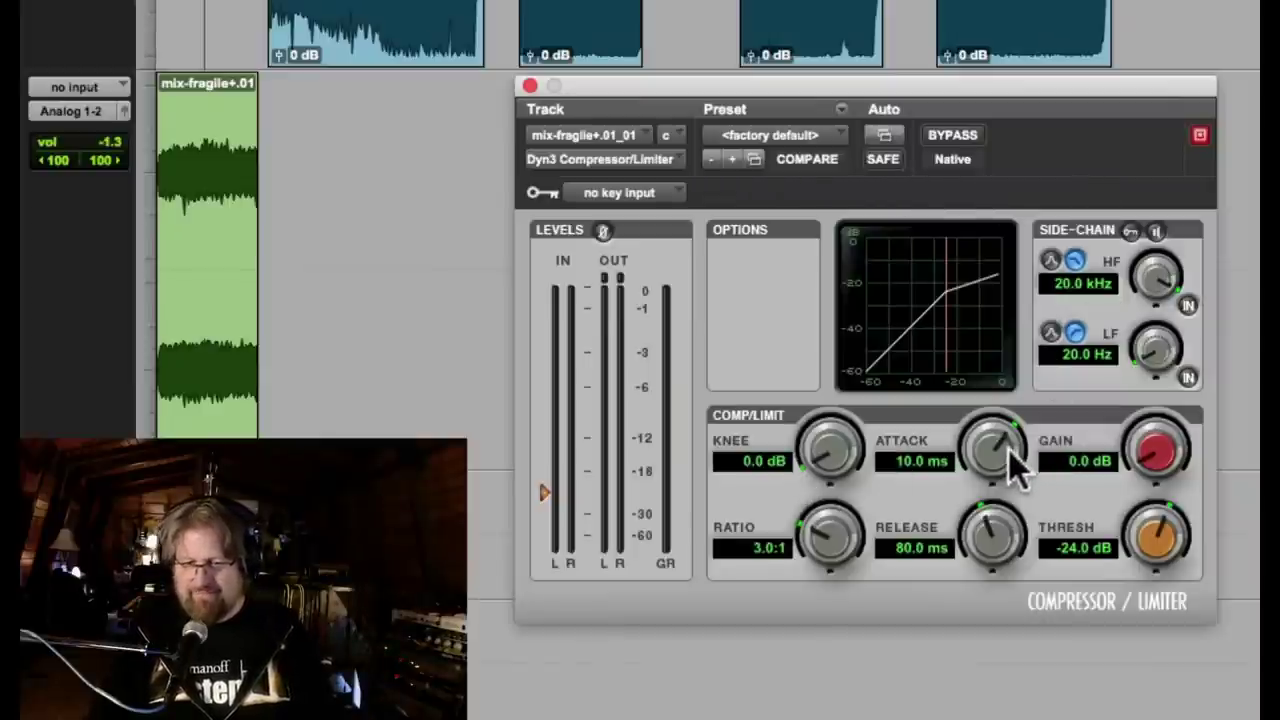
# Set the compressor's attack to 91.7 ms, release to 169.7 ms, ratio to 4.2:1, threshold to -25.5 dB and gain to 2.0 dB.
pyautogui.moveTo(995, 458)
pyautogui.mouseDown()
pyautogui.moveTo(978, 490)
pyautogui.moveTo(991, 445)
pyautogui.moveTo(993, 462)
pyautogui.moveTo(1006, 449)
pyautogui.moveTo(1012, 460)
pyautogui.mouseUp()
pyautogui.moveTo(997, 560); pyautogui.dragTo(986, 523)
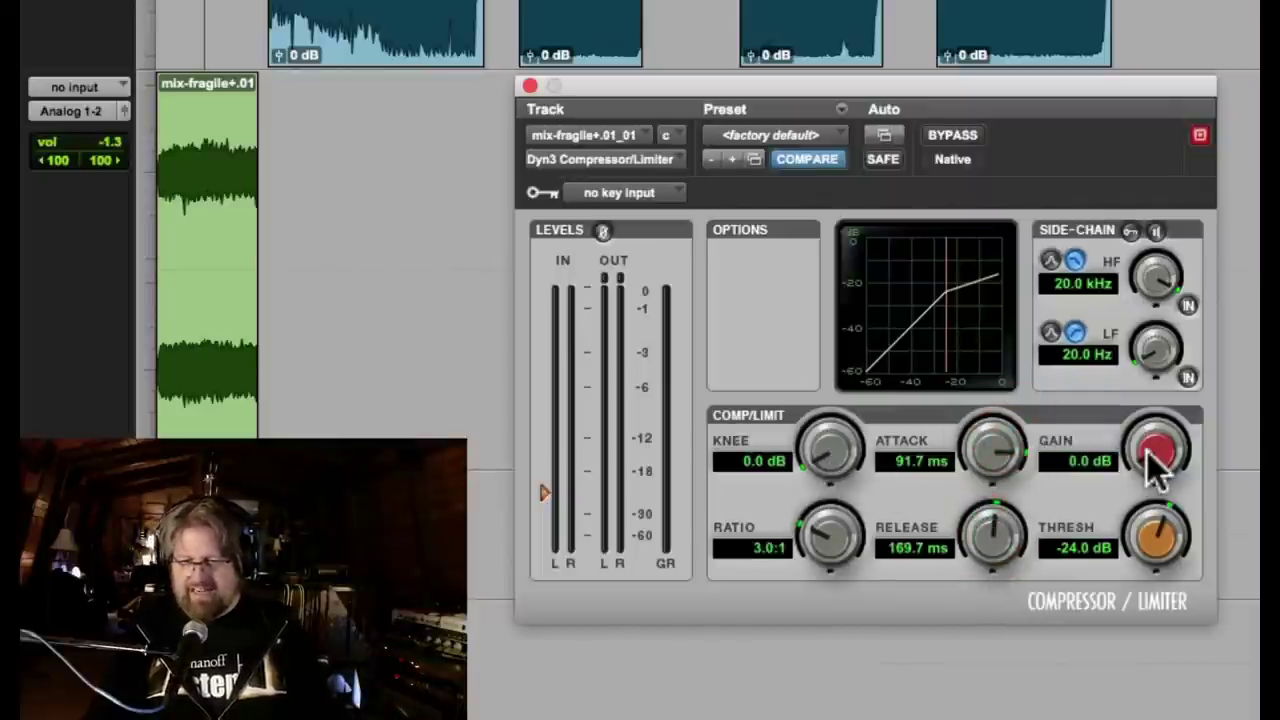
pyautogui.moveTo(824, 534); pyautogui.dragTo(812, 557)
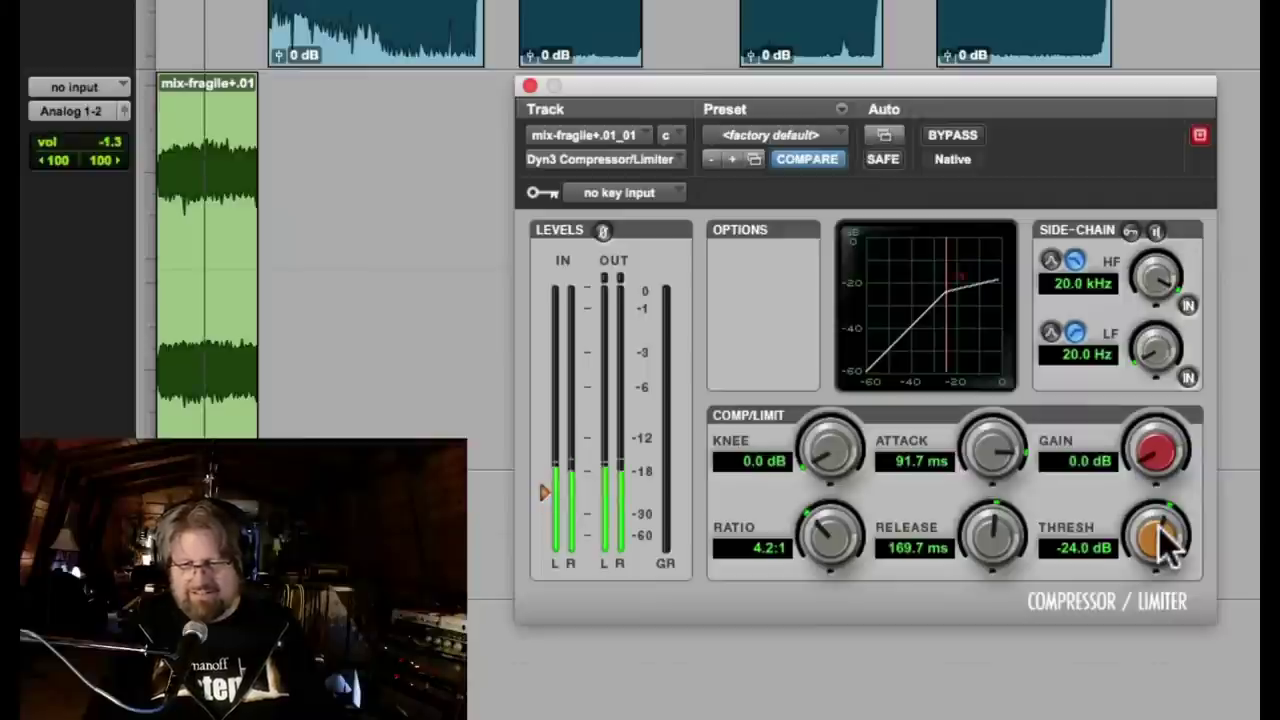
pyautogui.moveTo(1157, 537); pyautogui.dragTo(1133, 559)
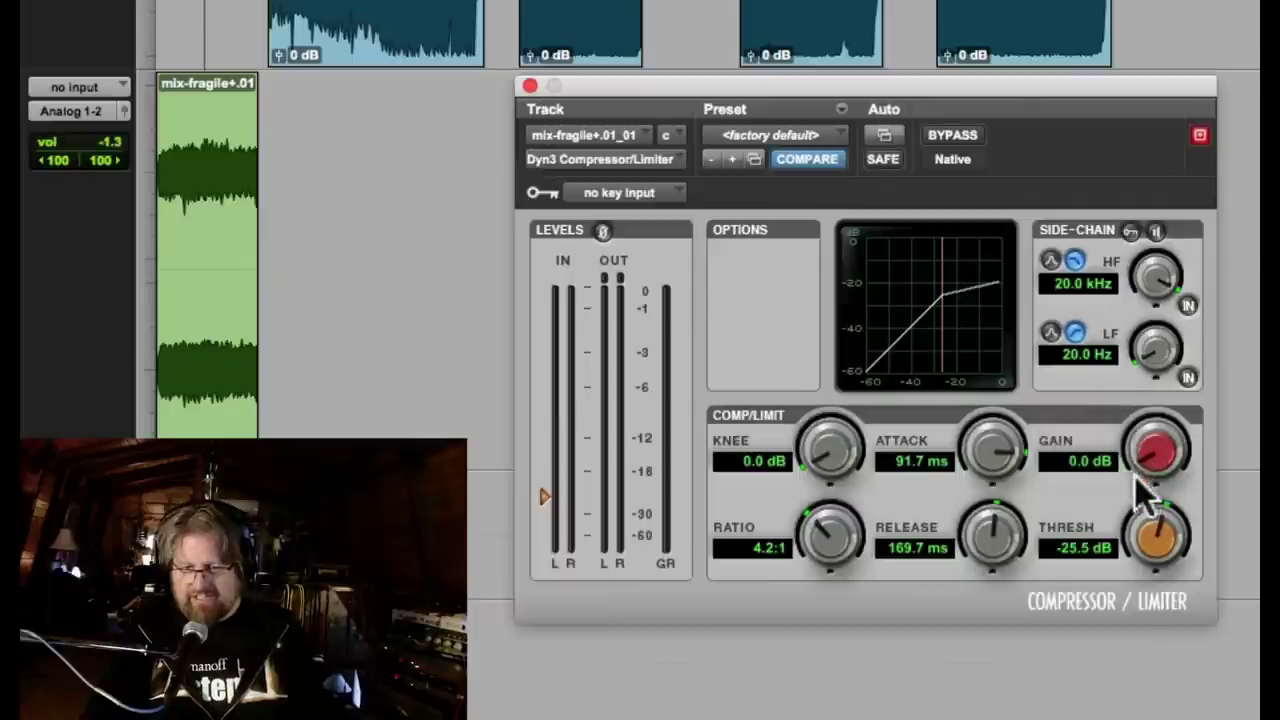
pyautogui.moveTo(1152, 475); pyautogui.dragTo(1161, 453)
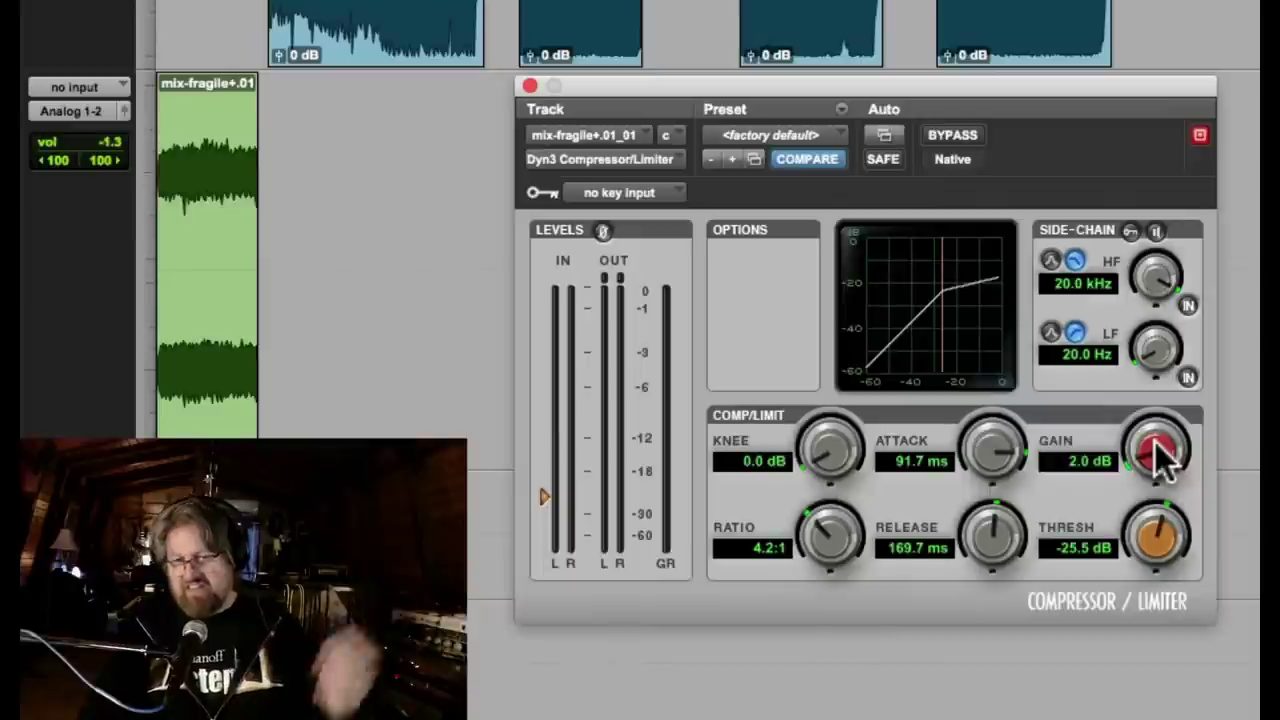
# Bypass and re-engage the compressor repeatedly during playback of the mix to compare the sound with and without compression.
pyautogui.click(945, 134)
pyautogui.press('space')
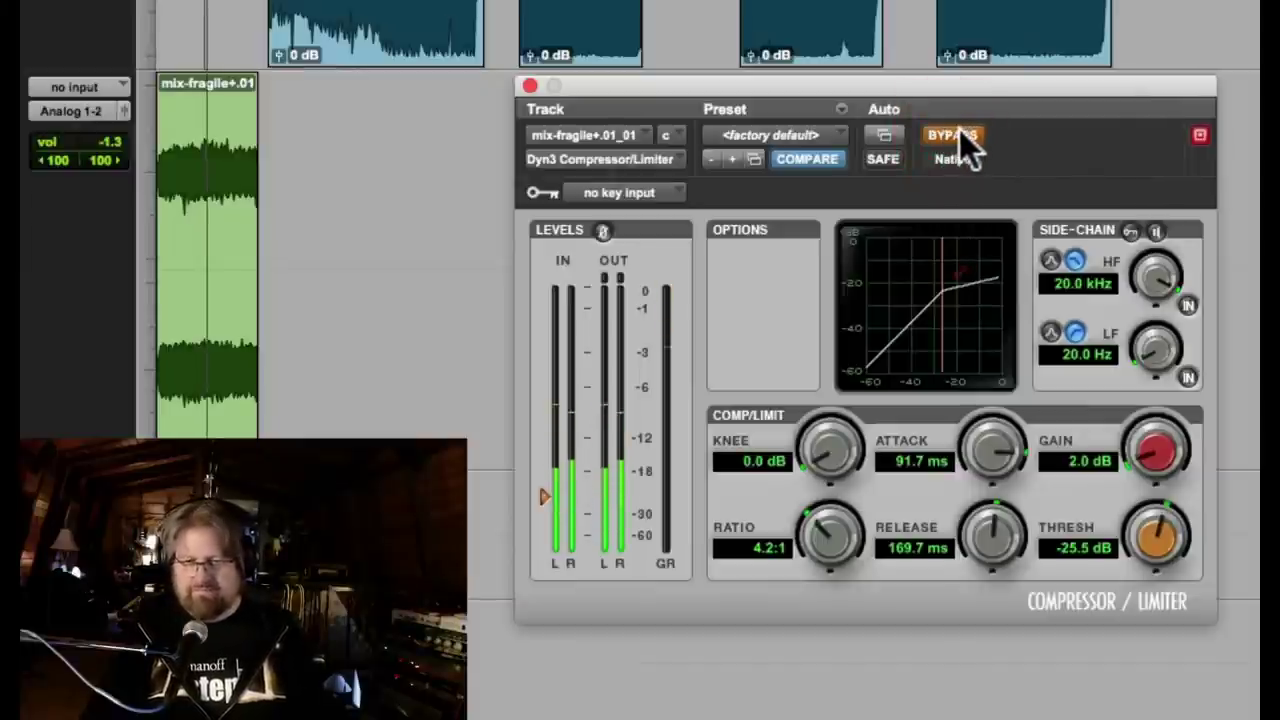
pyautogui.click(955, 137)
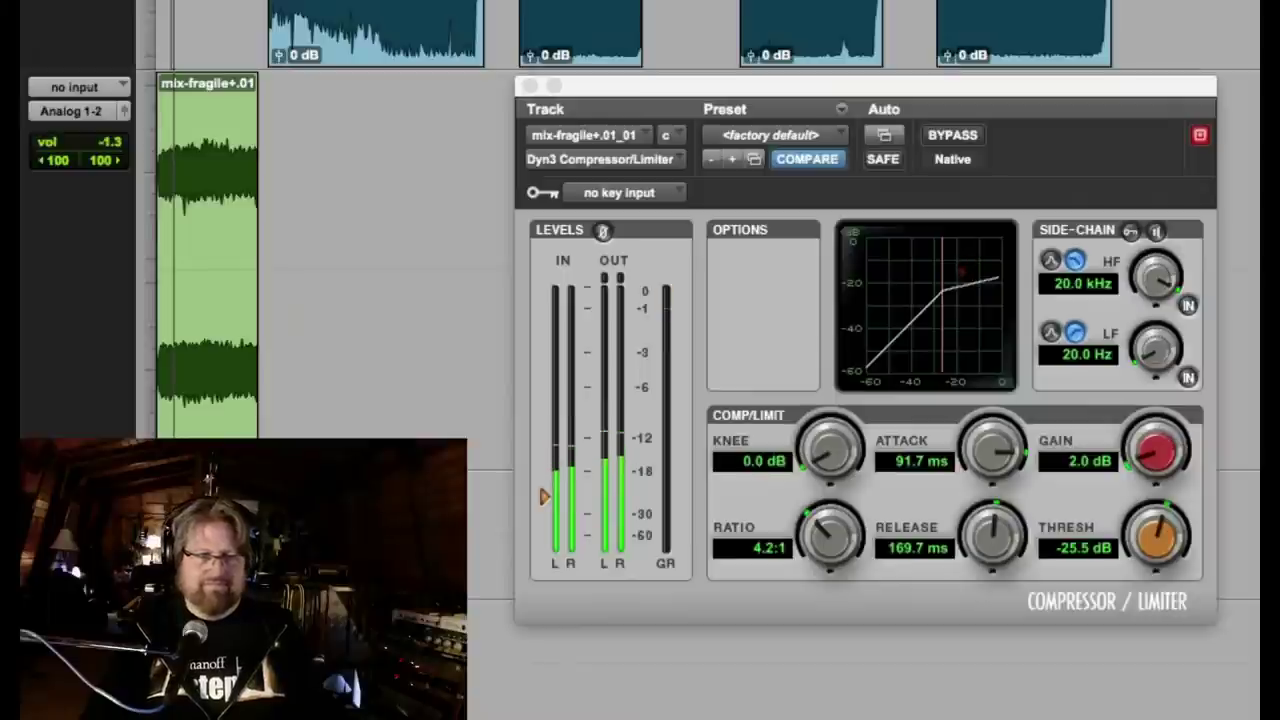
pyautogui.press('t')
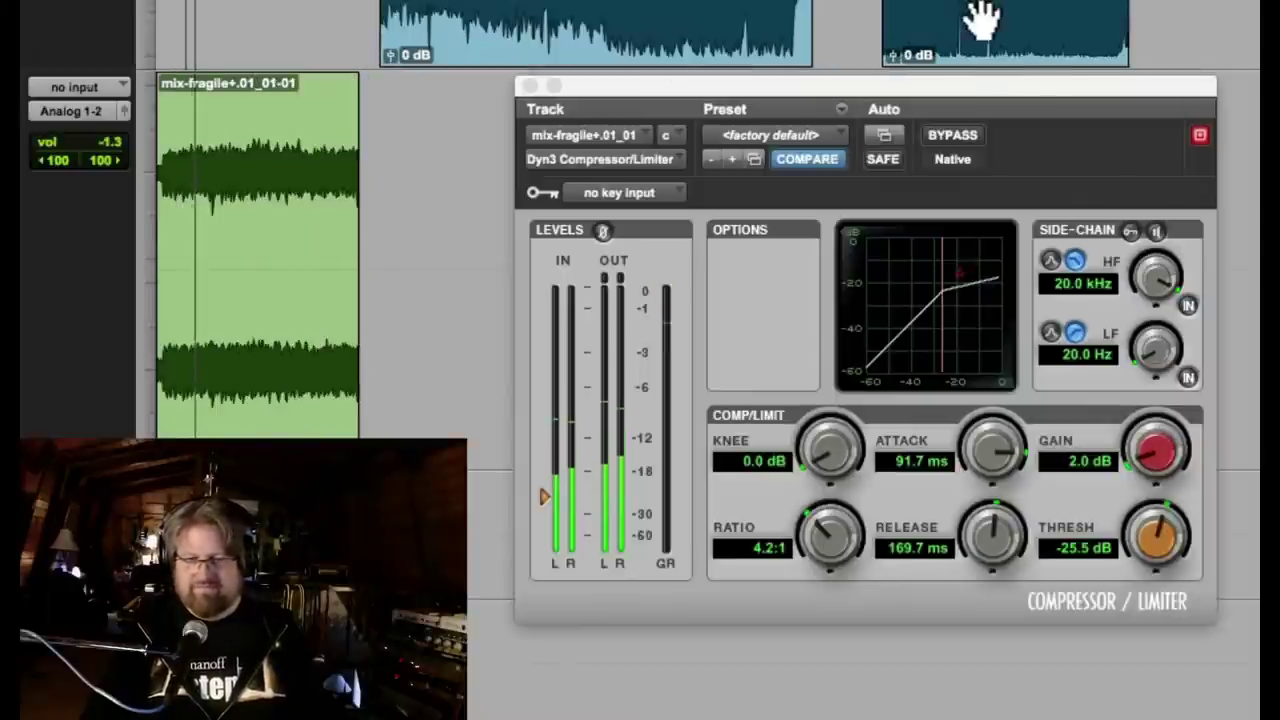
pyautogui.click(950, 136)
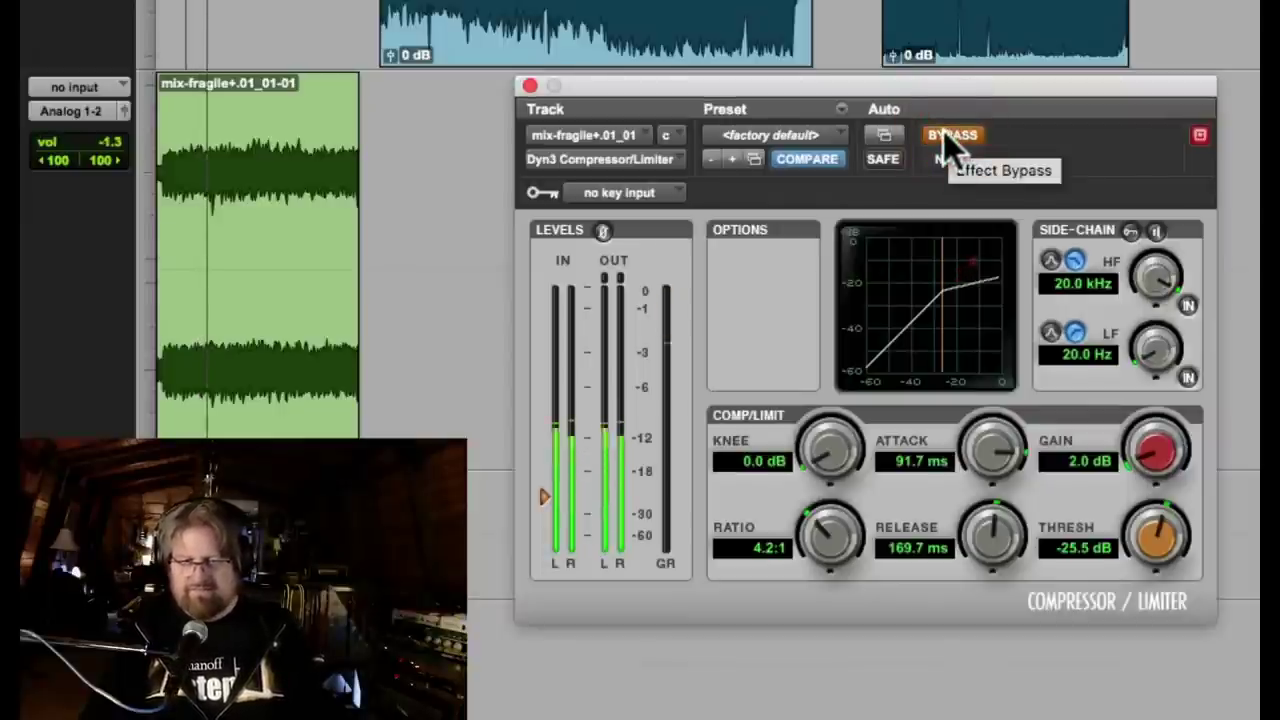
pyautogui.click(943, 130)
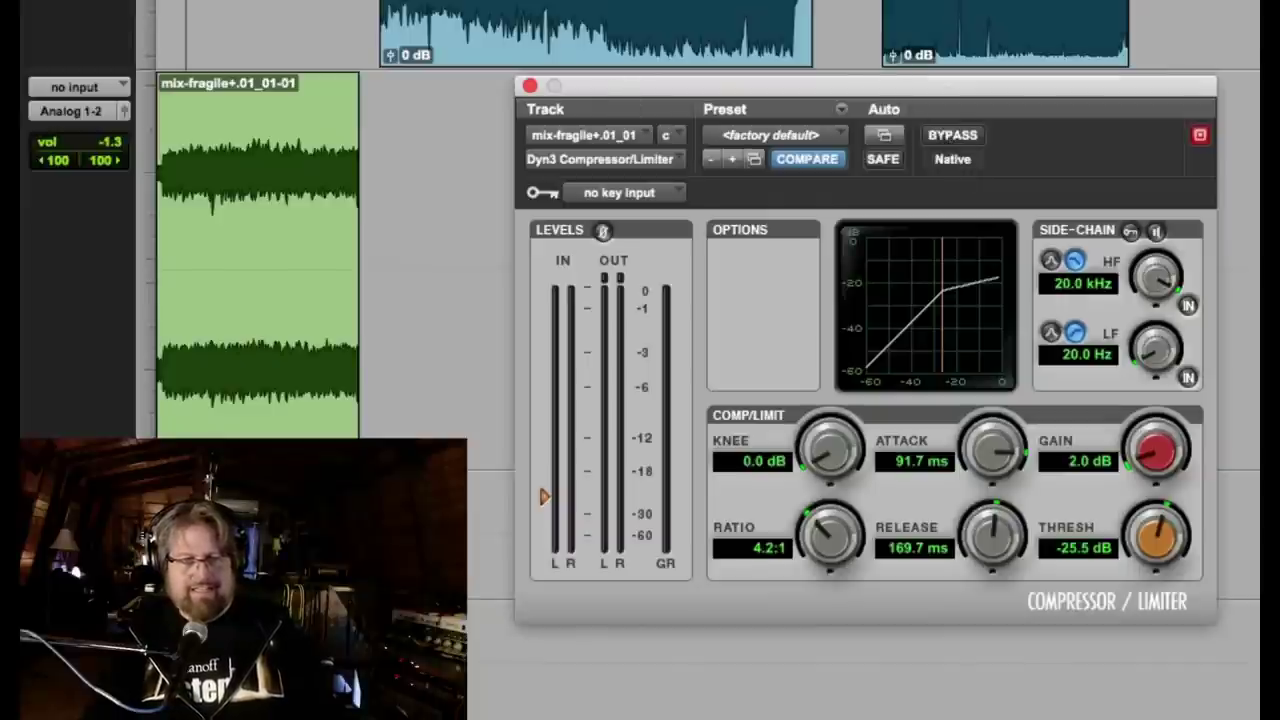
pyautogui.press('super+bracketright')
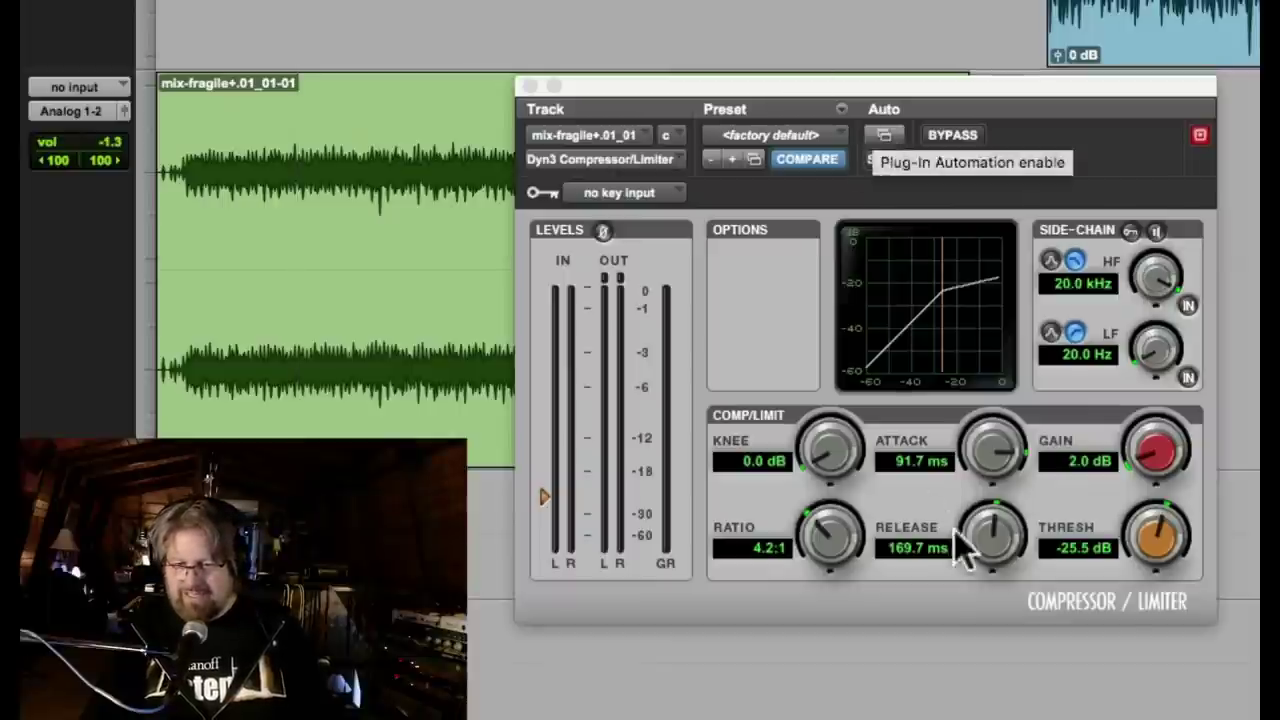
pyautogui.click(948, 135)
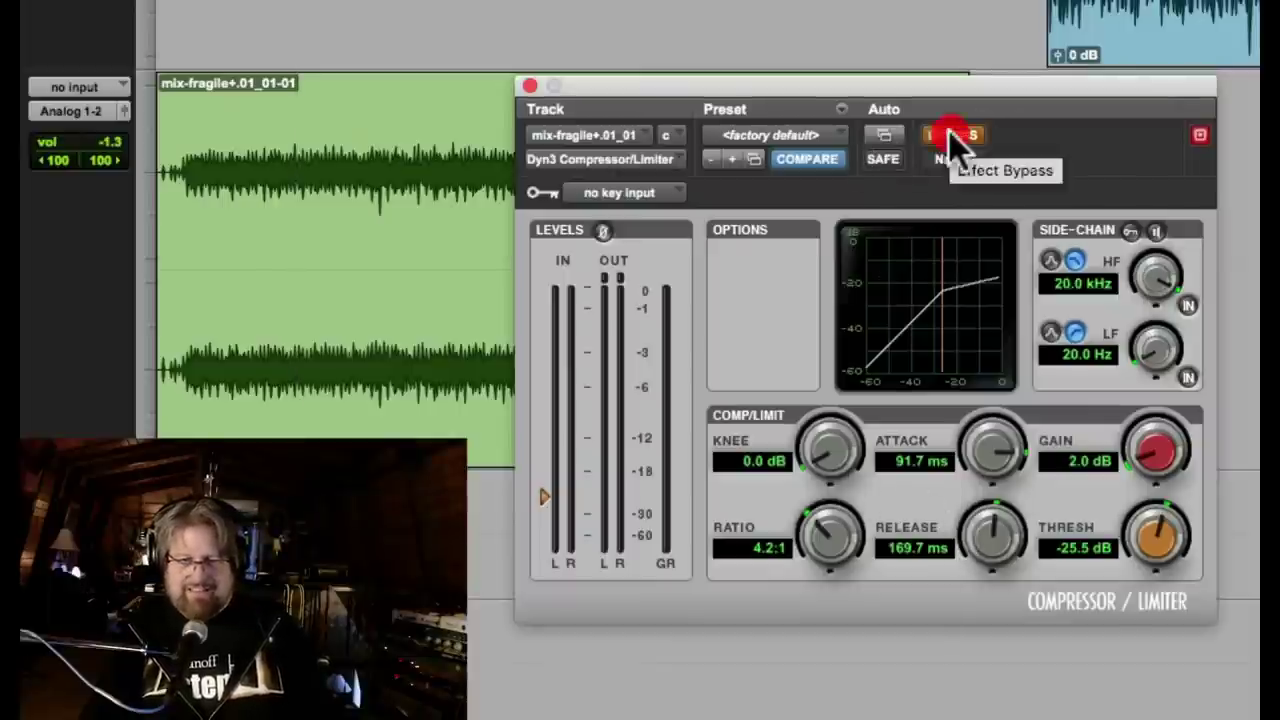
pyautogui.press('space')
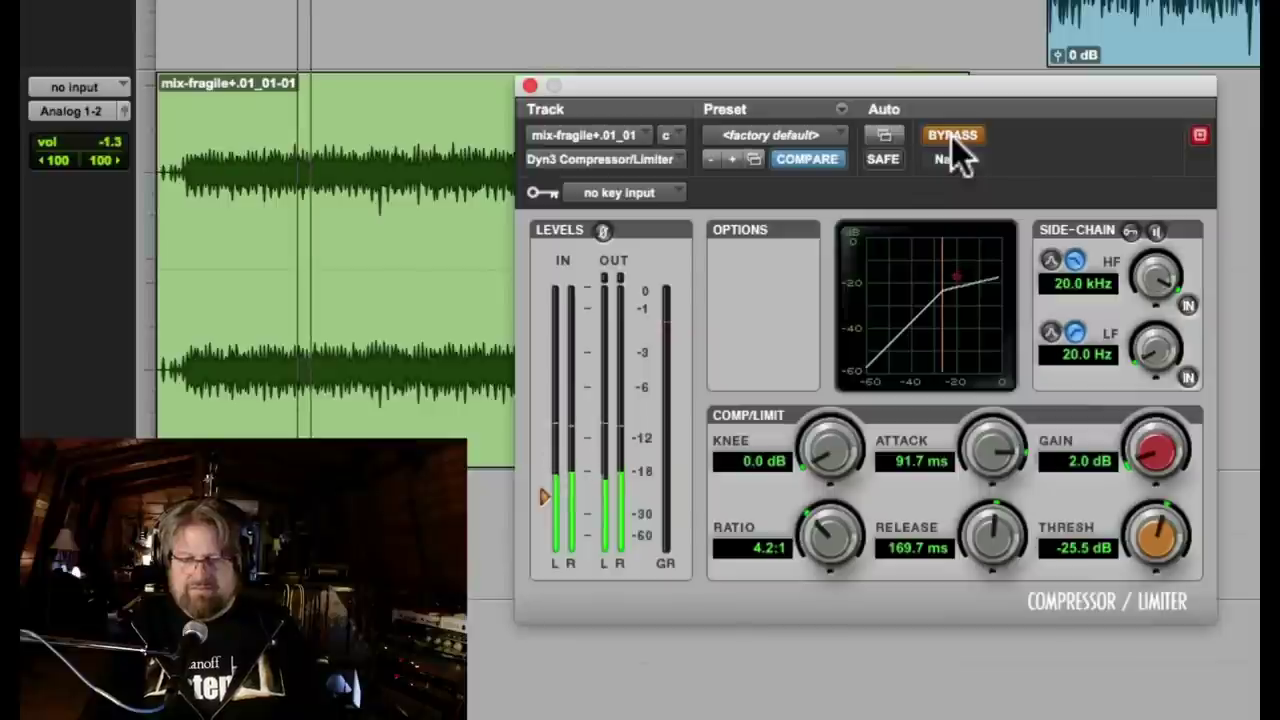
pyautogui.click(950, 136)
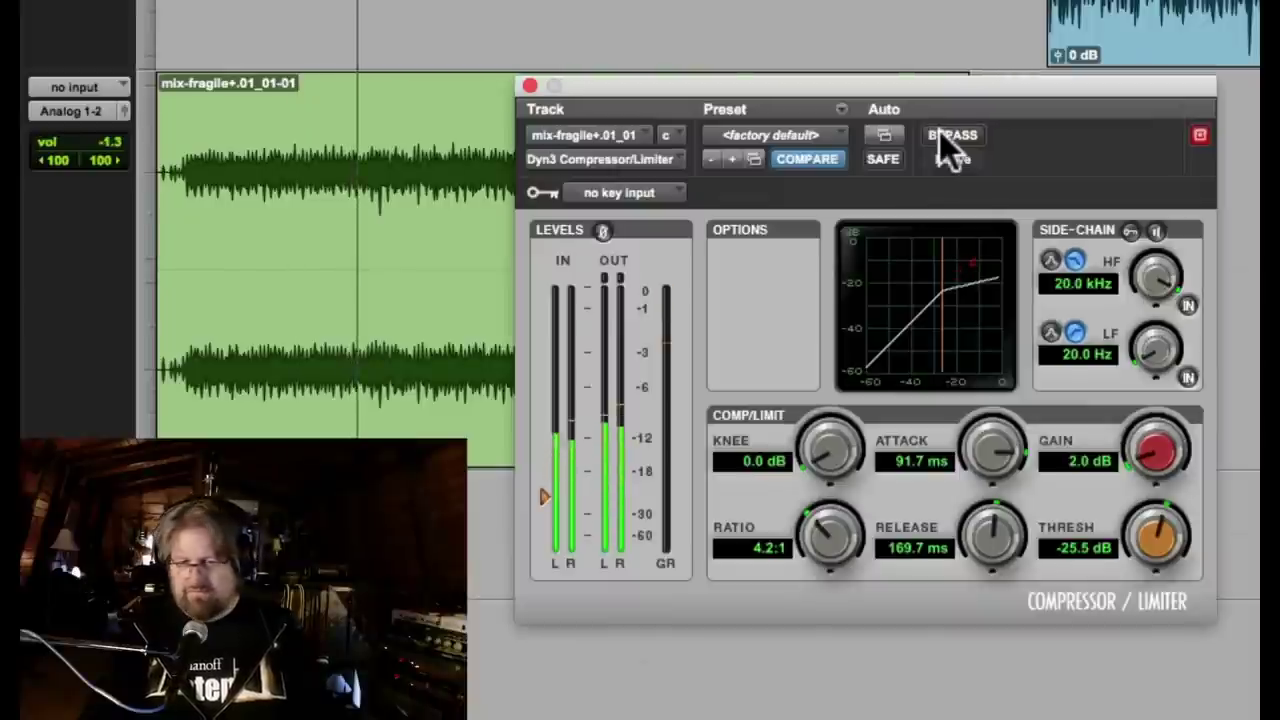
pyautogui.click(940, 132)
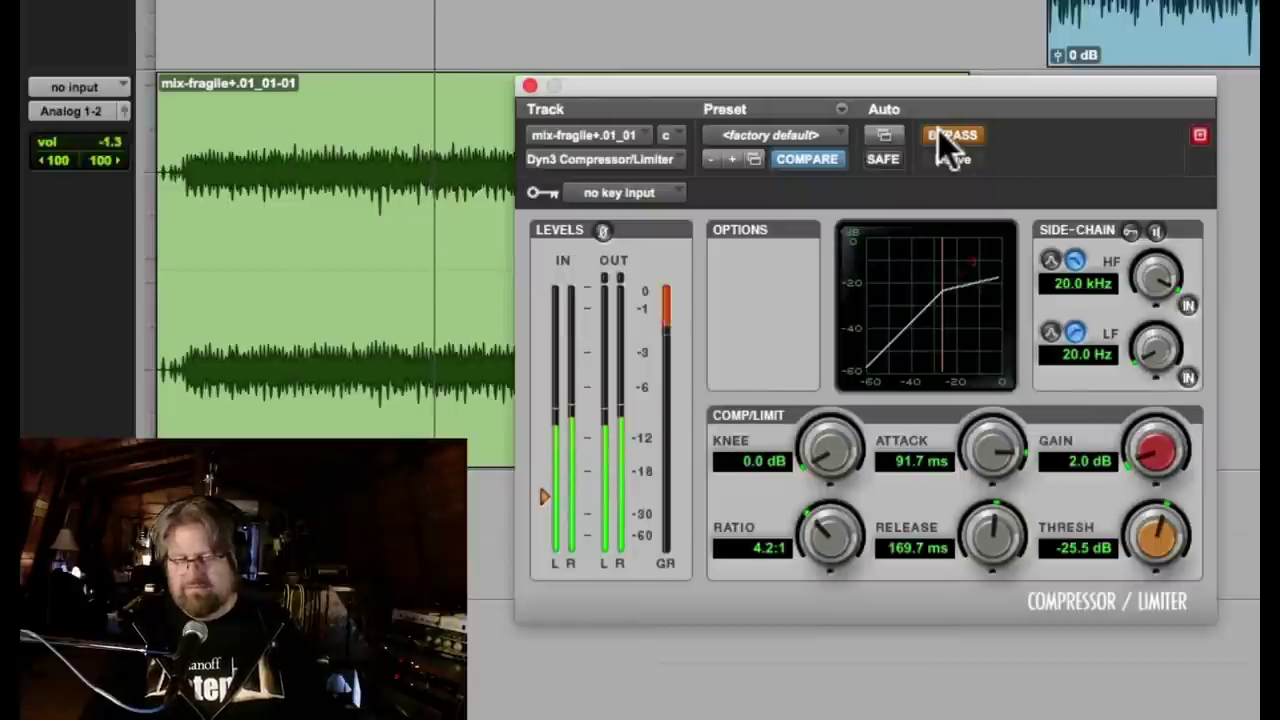
pyautogui.click(939, 131)
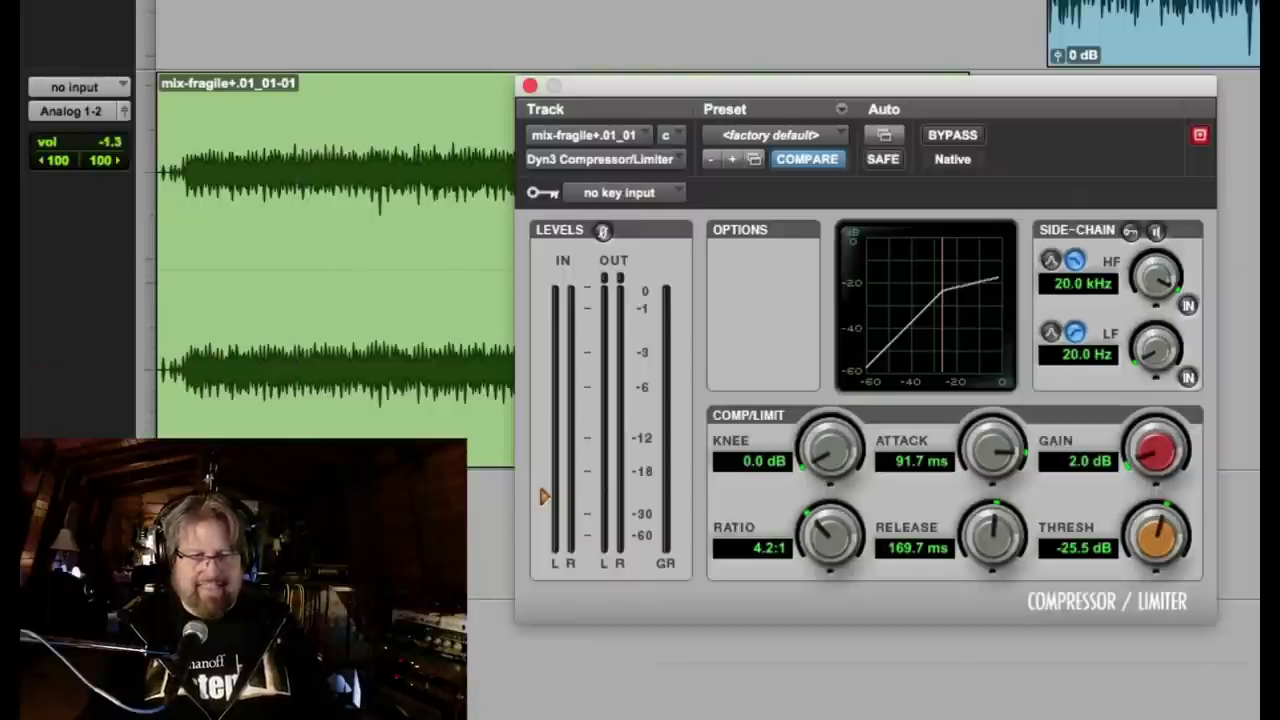
# Insert the stereo RX 8 De-ess before the compressor on the mix track and move its window clear of the mix clip.
pyautogui.click(40, 88)
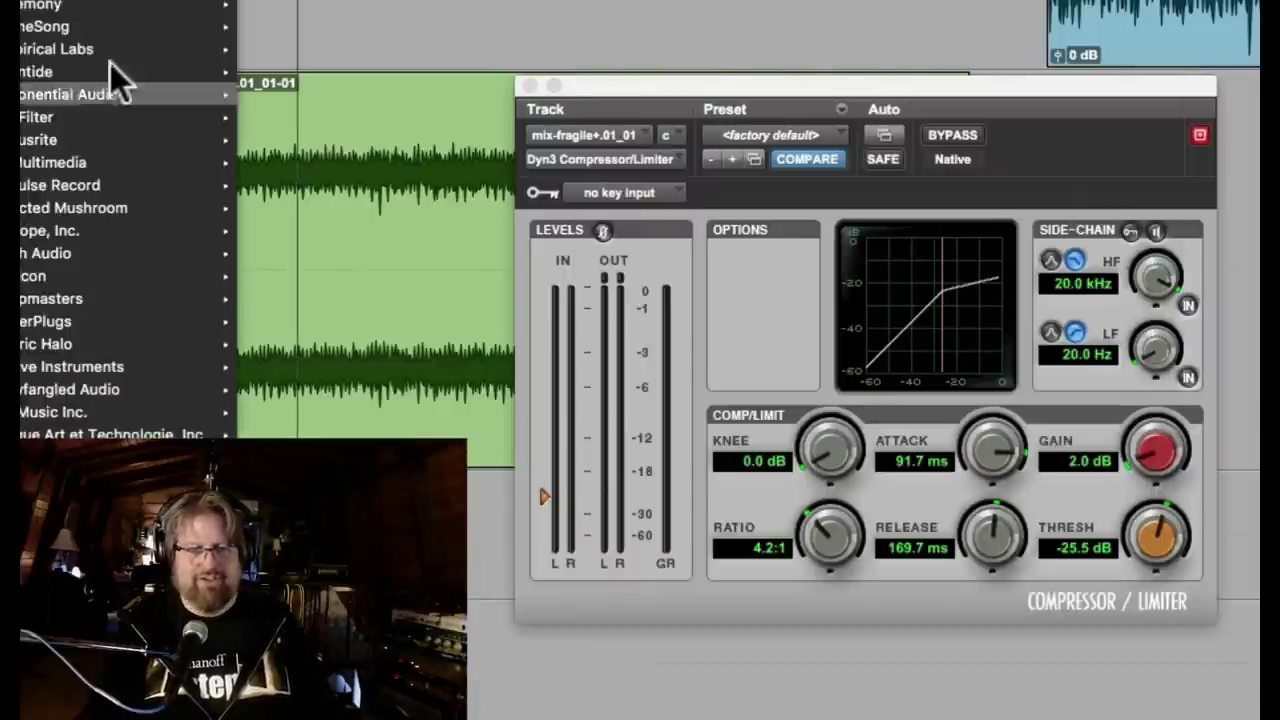
pyautogui.moveTo(120, 5)
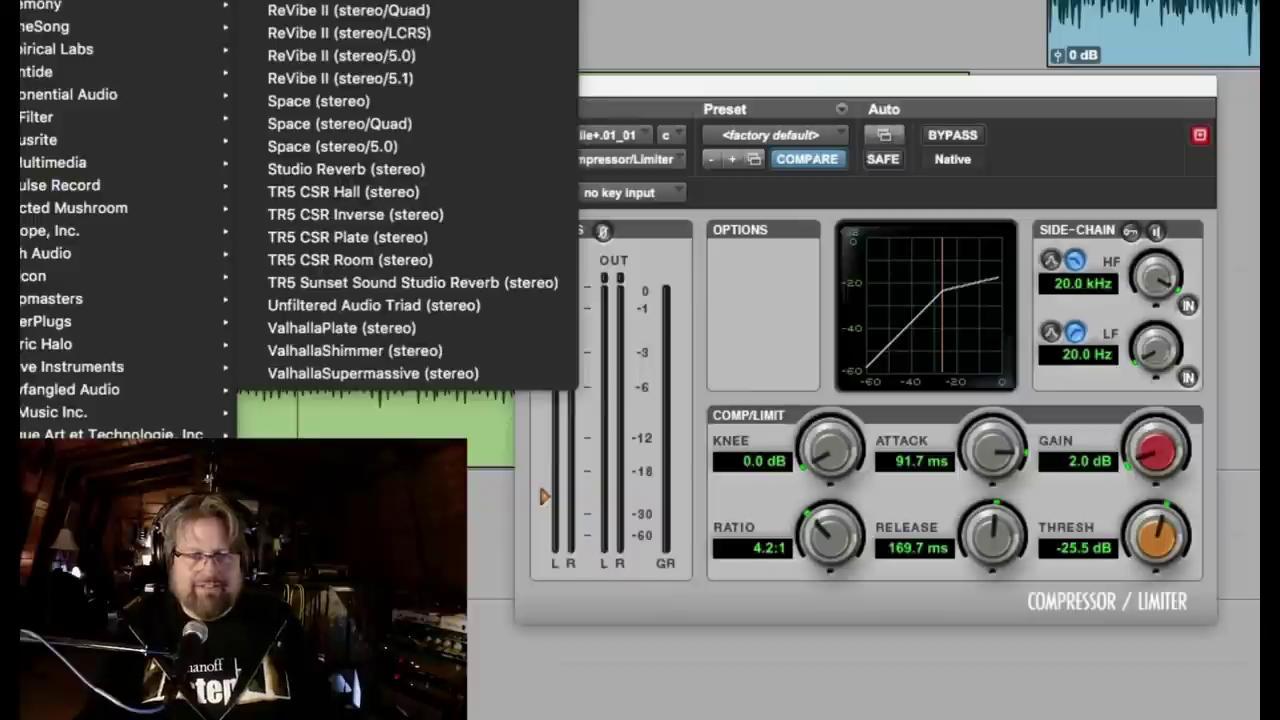
pyautogui.moveTo(50, 230)
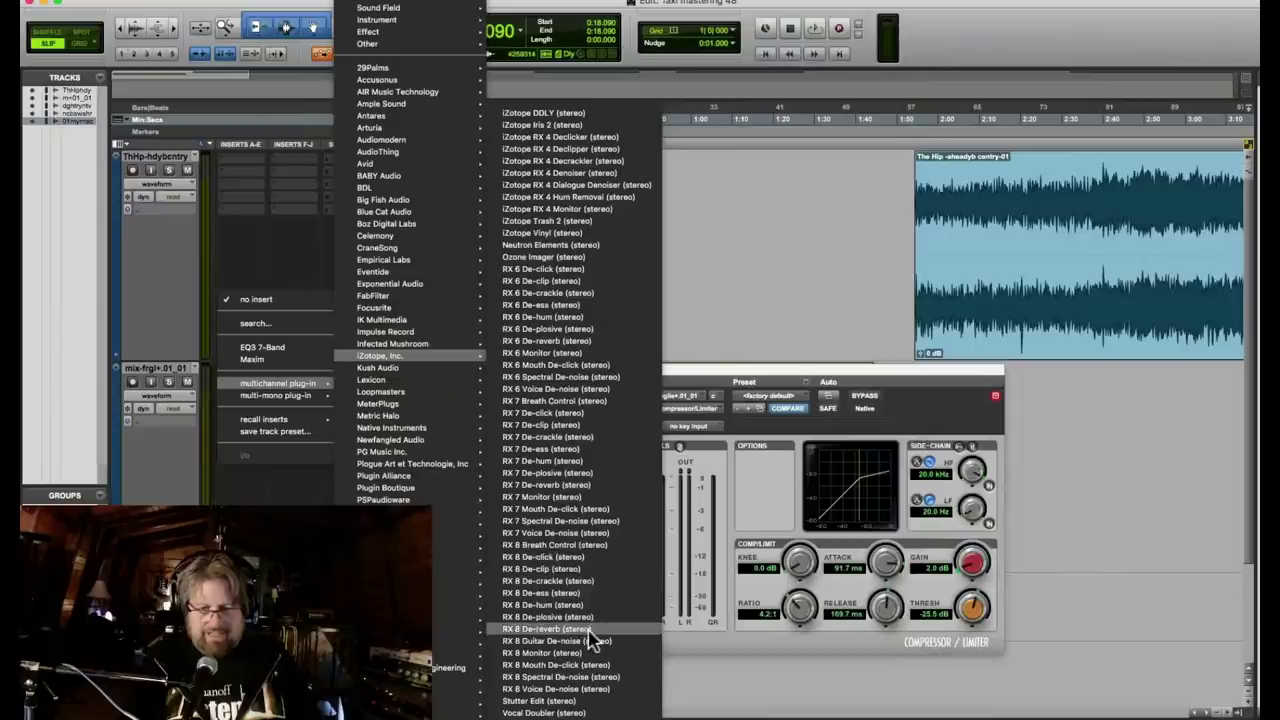
pyautogui.click(586, 594)
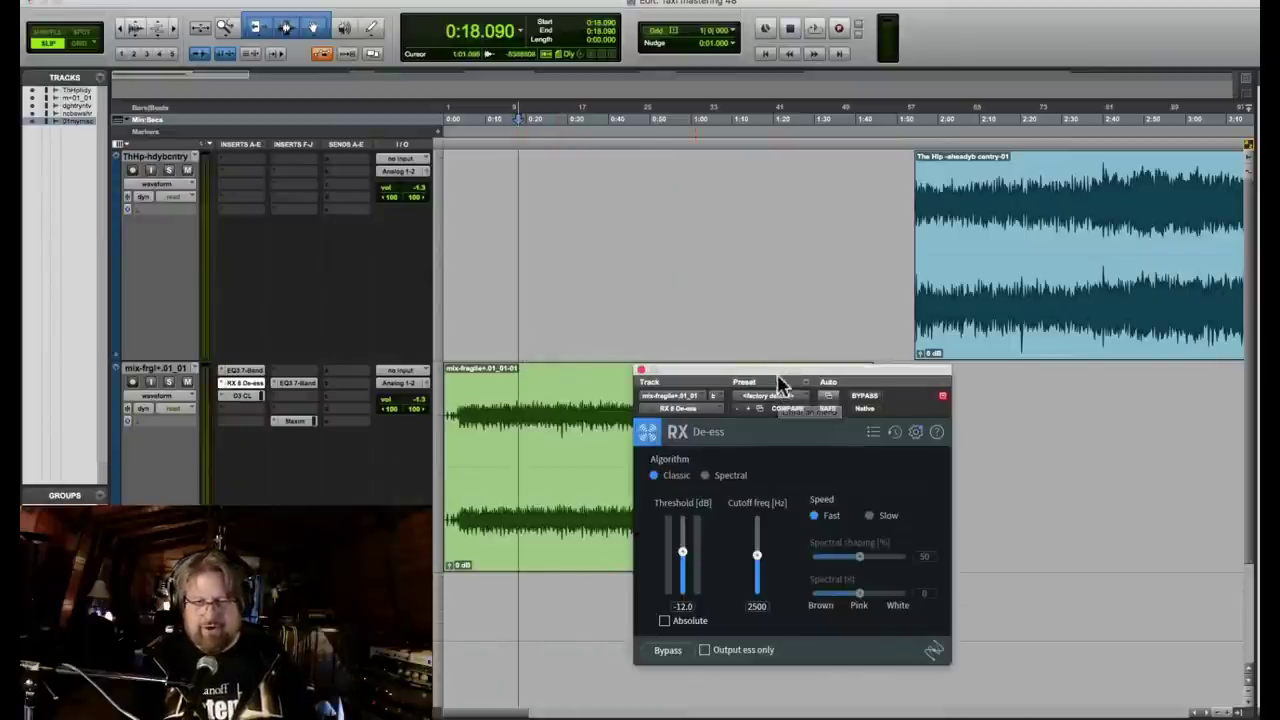
pyautogui.moveTo(778, 380); pyautogui.dragTo(780, 183)
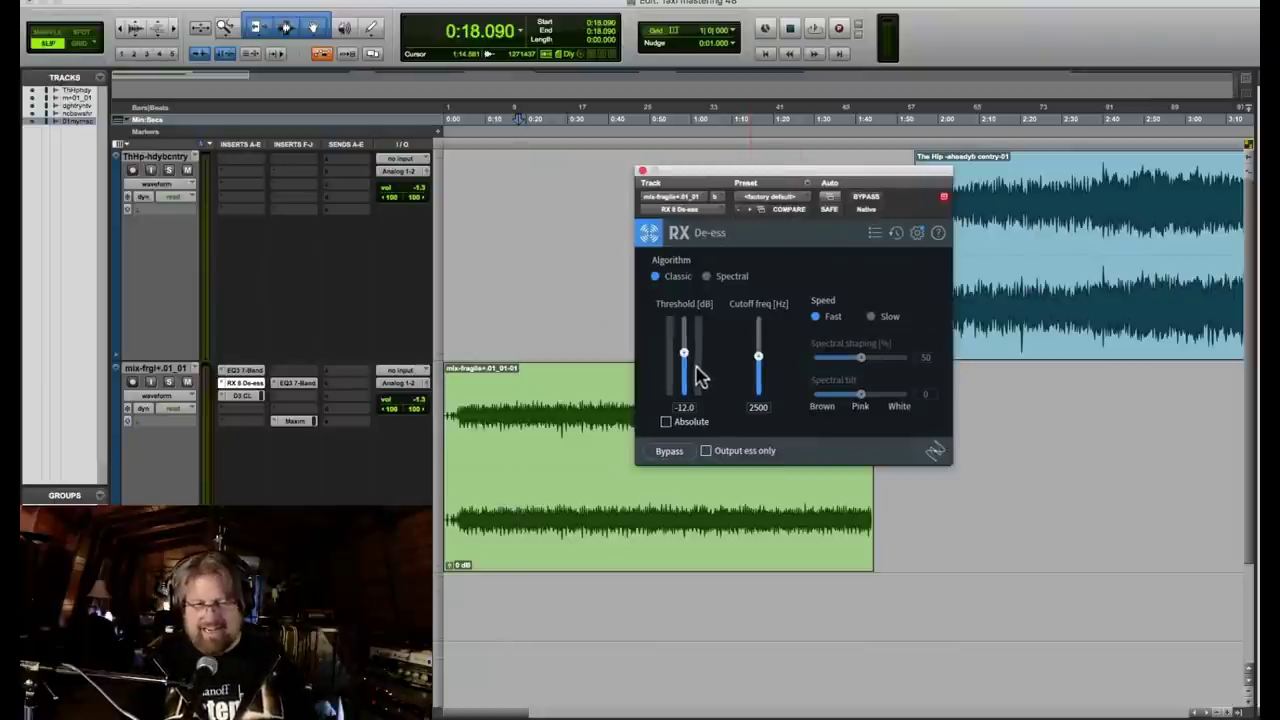
# Play the mix briefly through the de-esser and switch its algorithm to Spectral.
pyautogui.press('space')
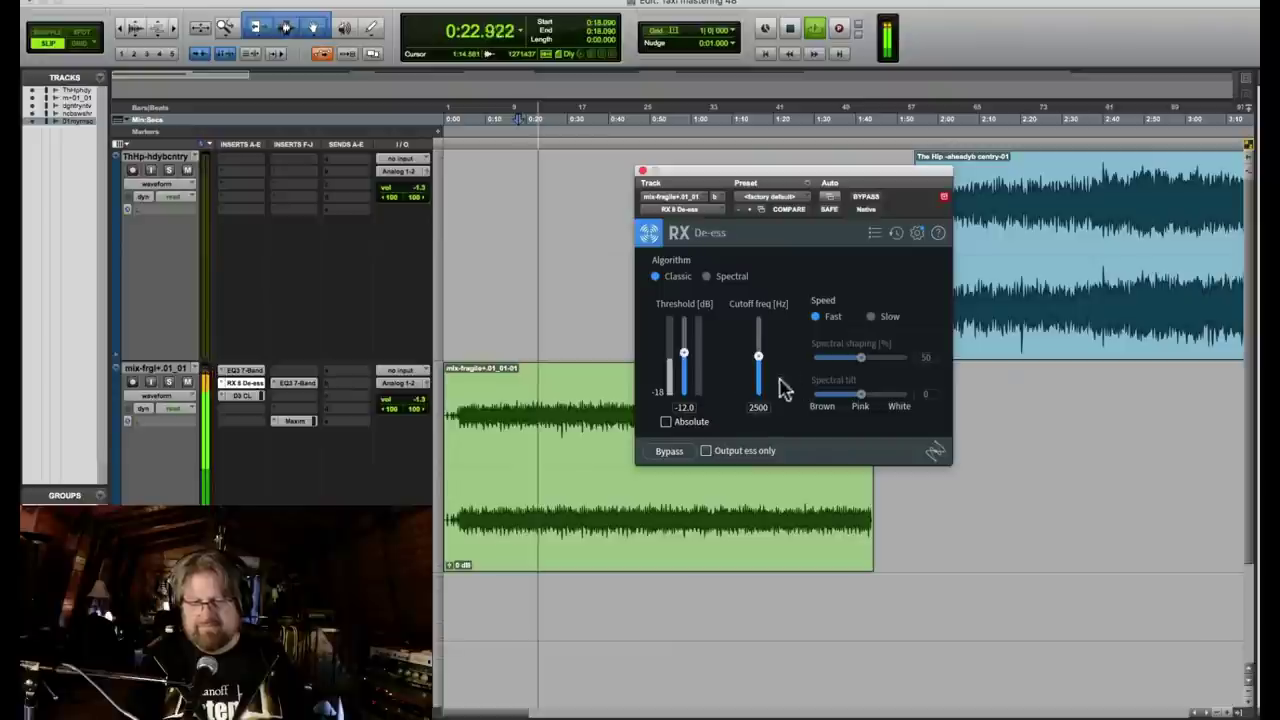
pyautogui.press('space')
pyautogui.click(706, 277)
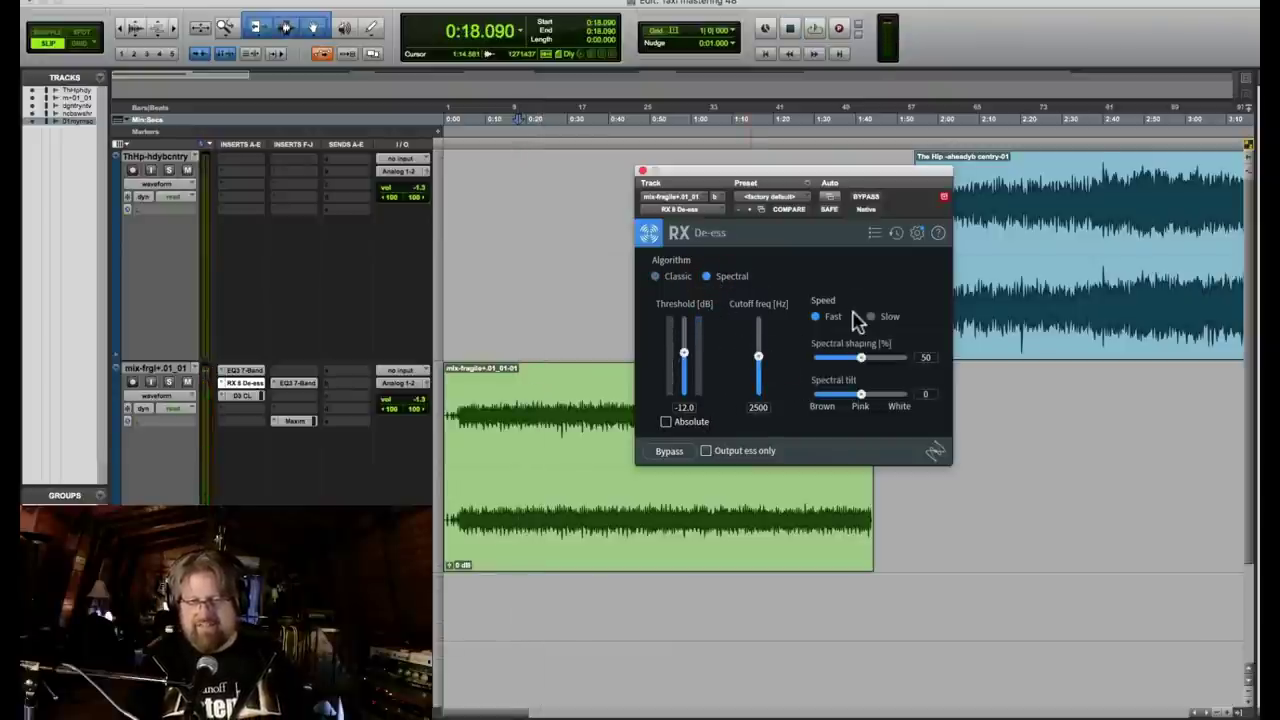
# Set the de-esser's threshold to -27.8 dB while auditioning only the ess output, and restore the full output.
pyautogui.click(706, 451)
pyautogui.press('space')
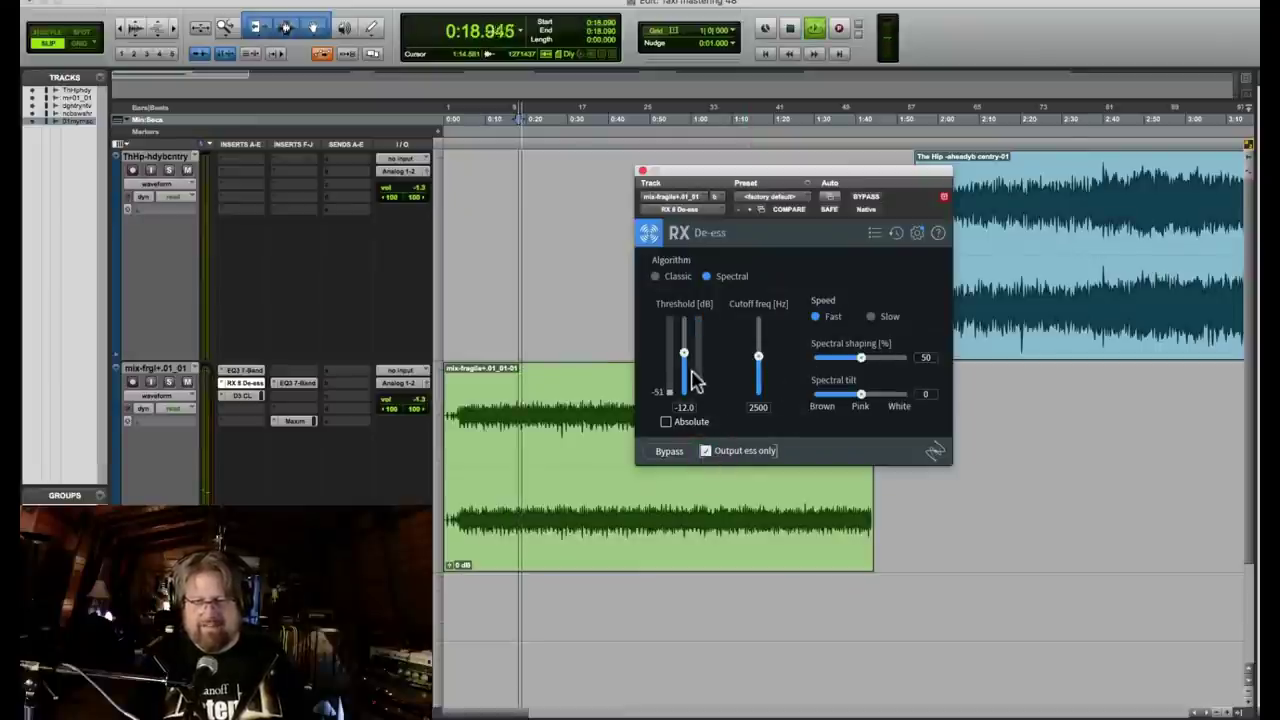
pyautogui.moveTo(686, 366); pyautogui.dragTo(684, 374)
pyautogui.press('space')
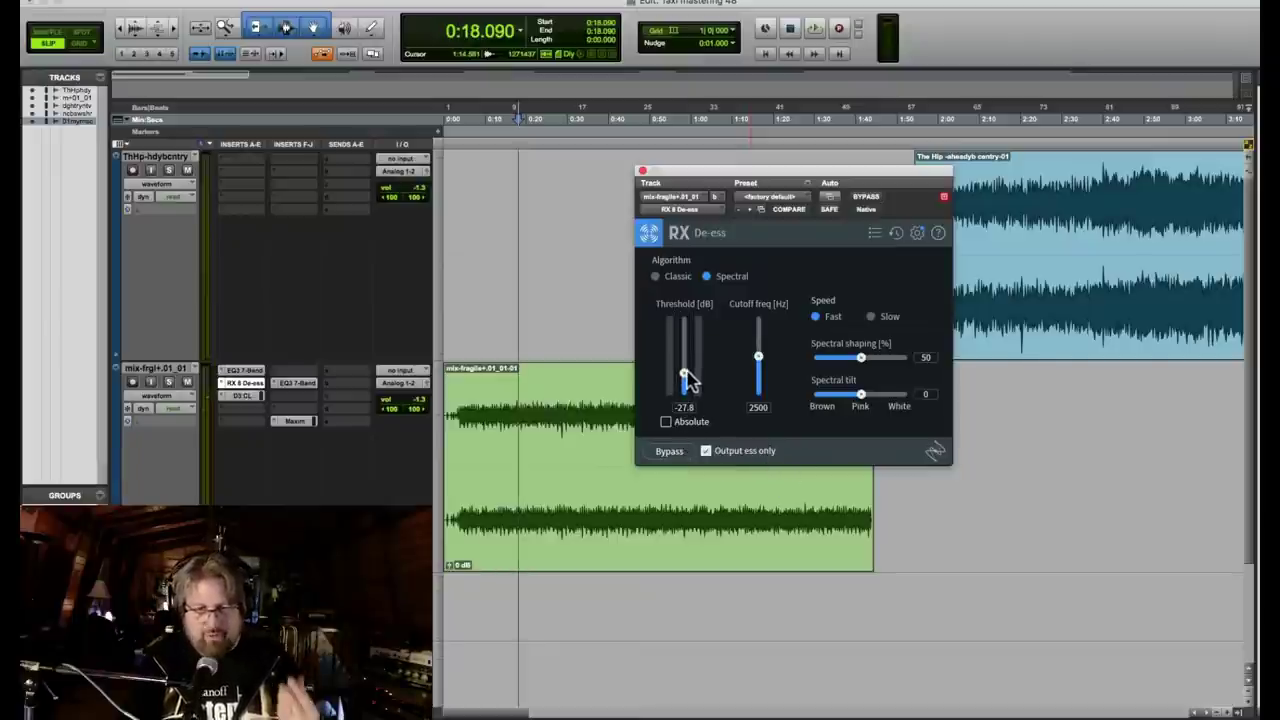
pyautogui.press('space')
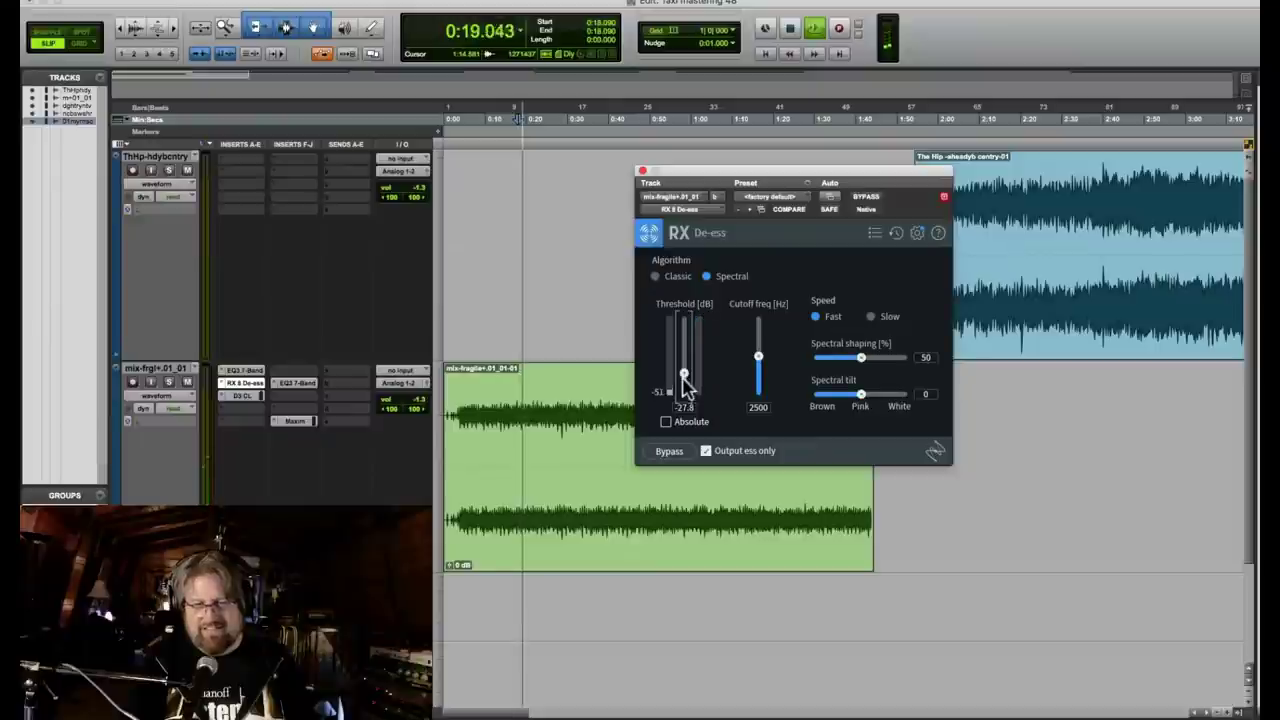
pyautogui.press('space')
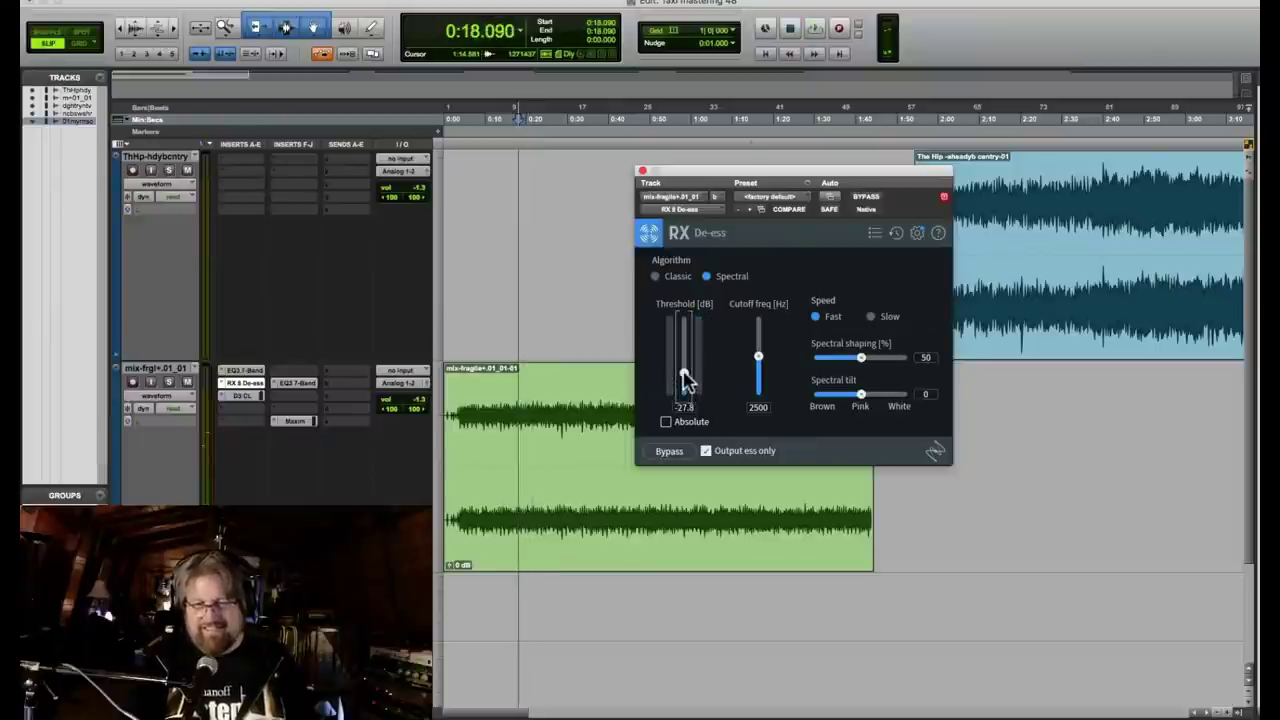
pyautogui.click(706, 452)
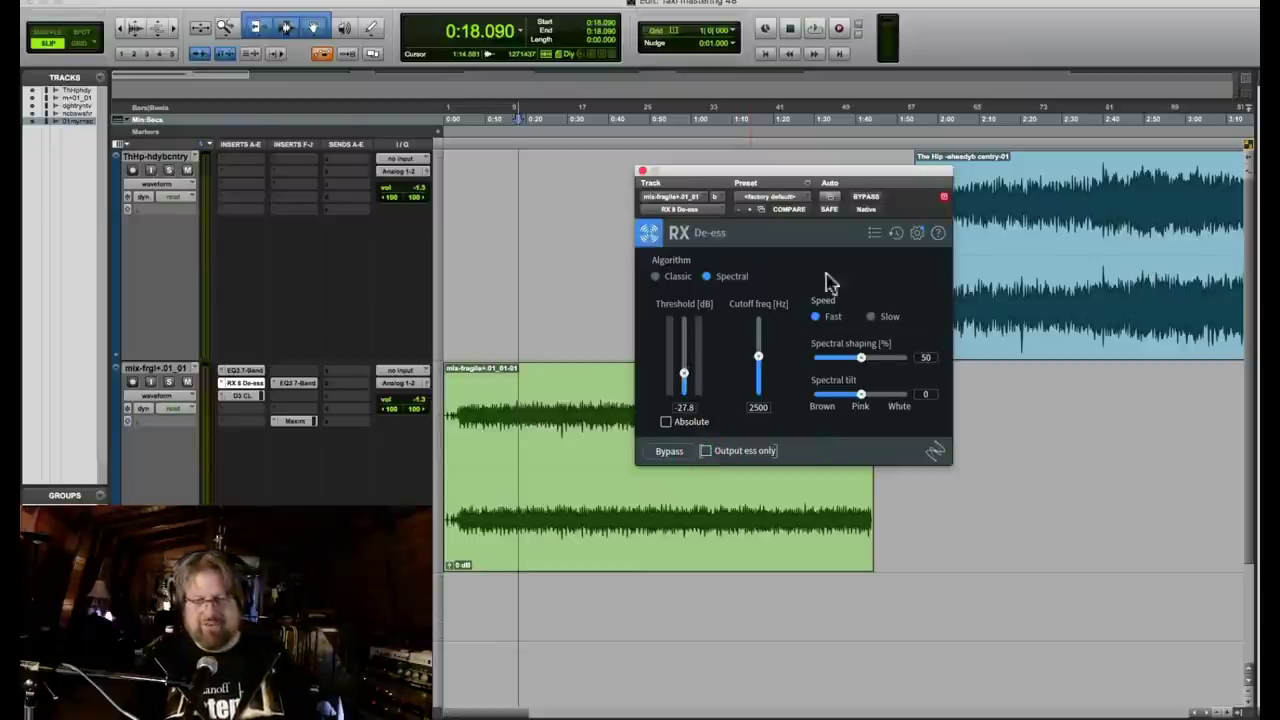
# Play the mix from about 0:20 with the de-esser bypassed and re-engaged to compare the sound.
pyautogui.click(864, 197)
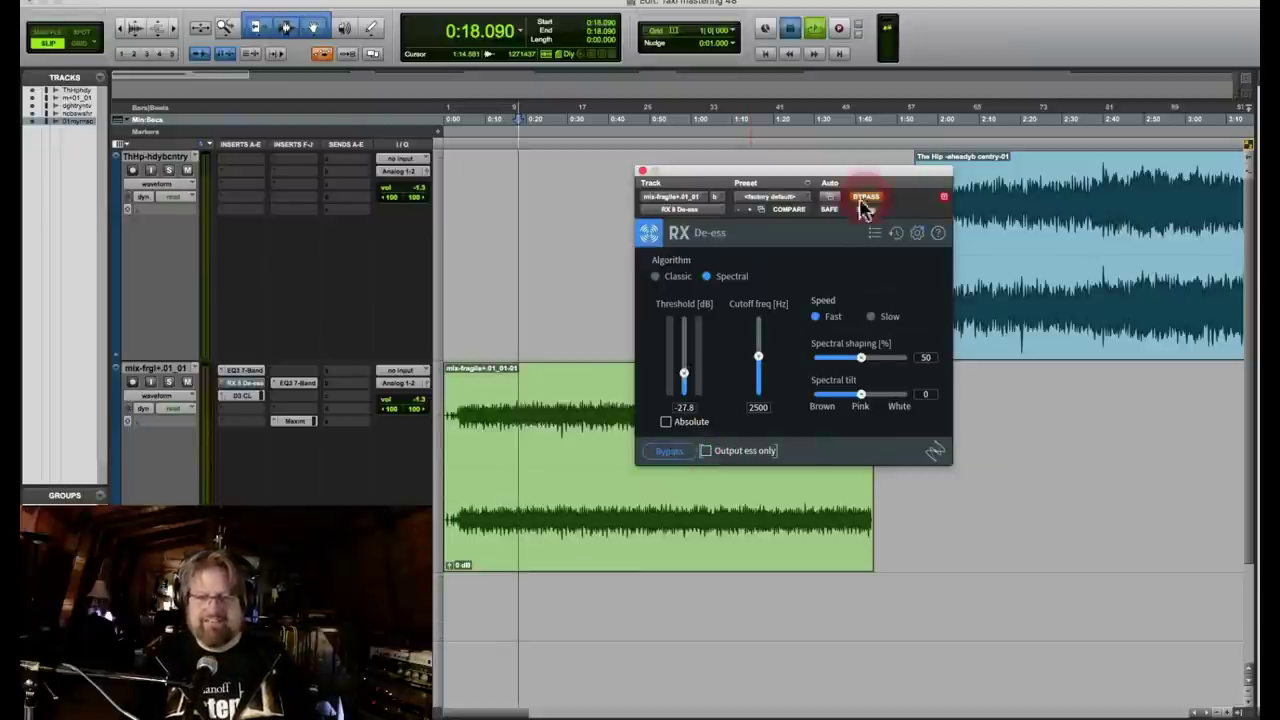
pyautogui.press('space')
pyautogui.click(528, 410)
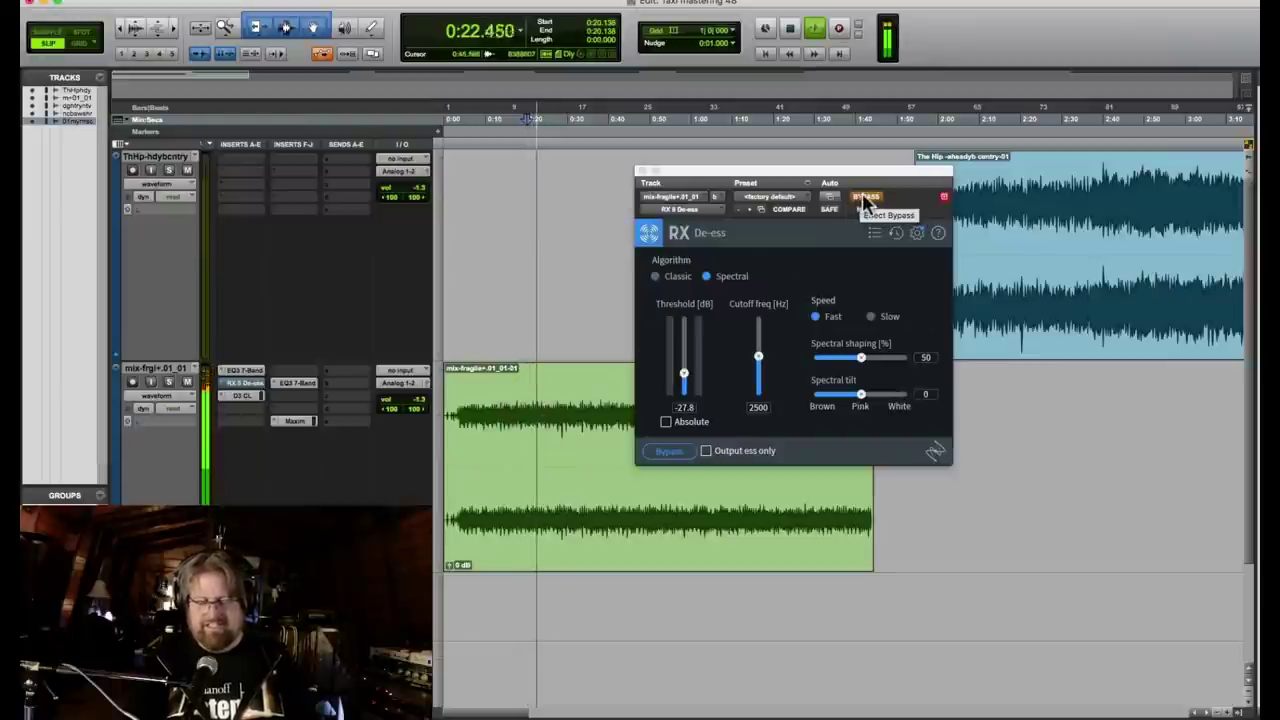
pyautogui.press('space')
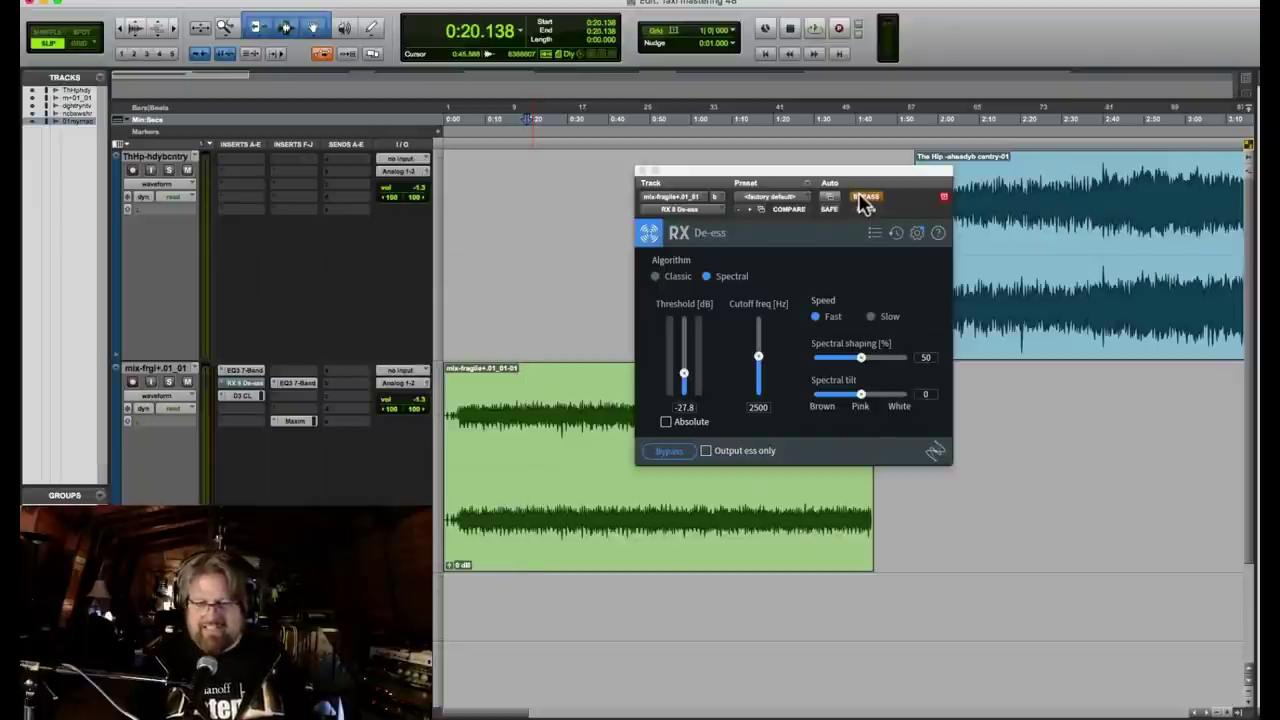
pyautogui.press('space')
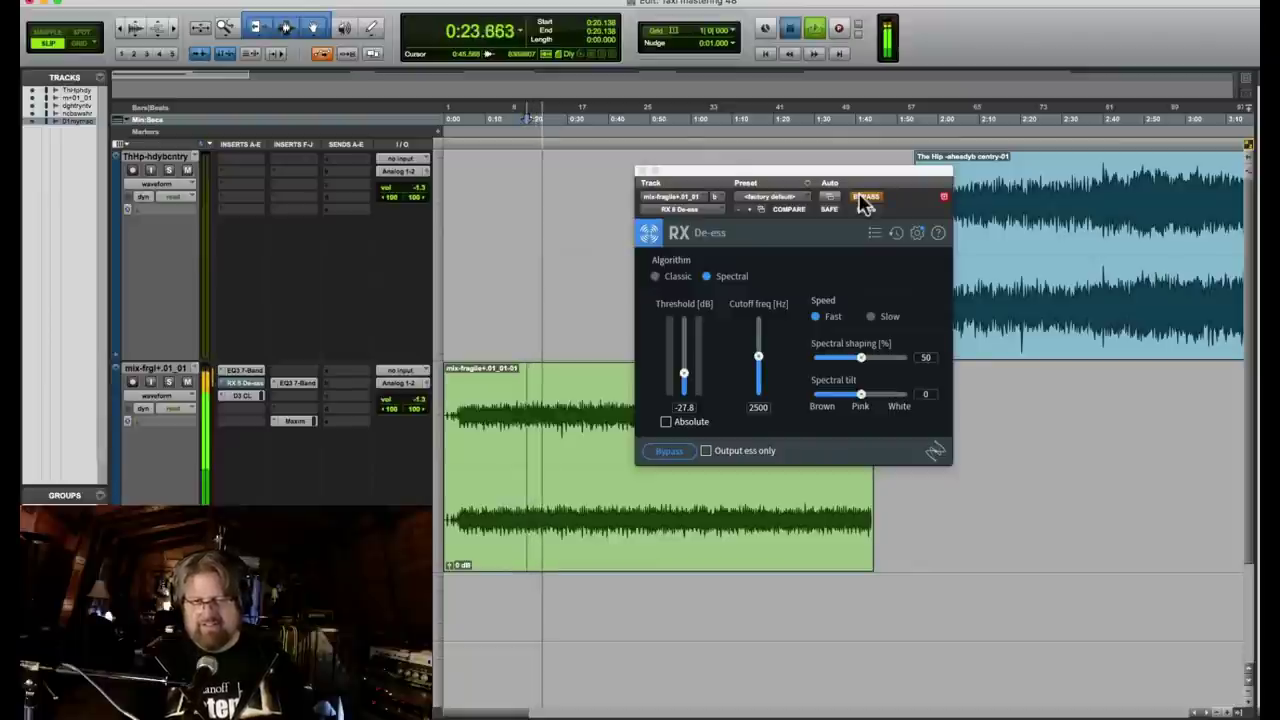
pyautogui.press('space')
pyautogui.click(865, 198)
pyautogui.press('space')
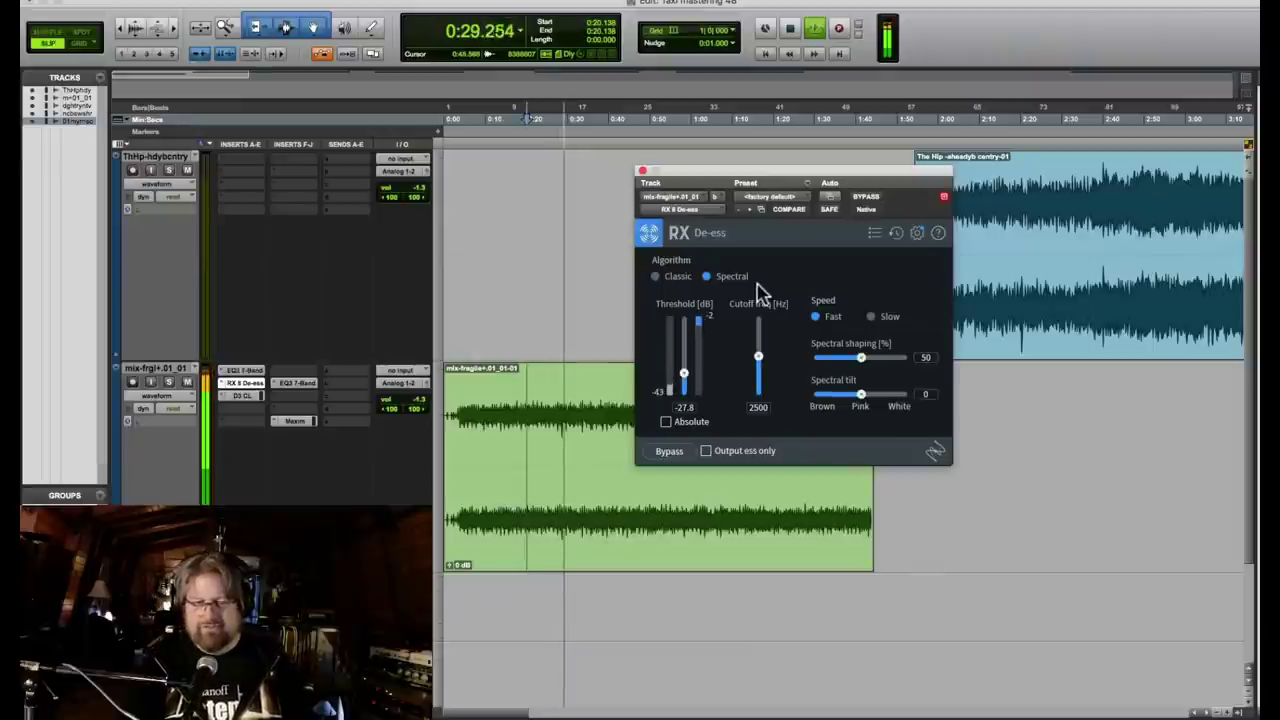
pyautogui.press('space')
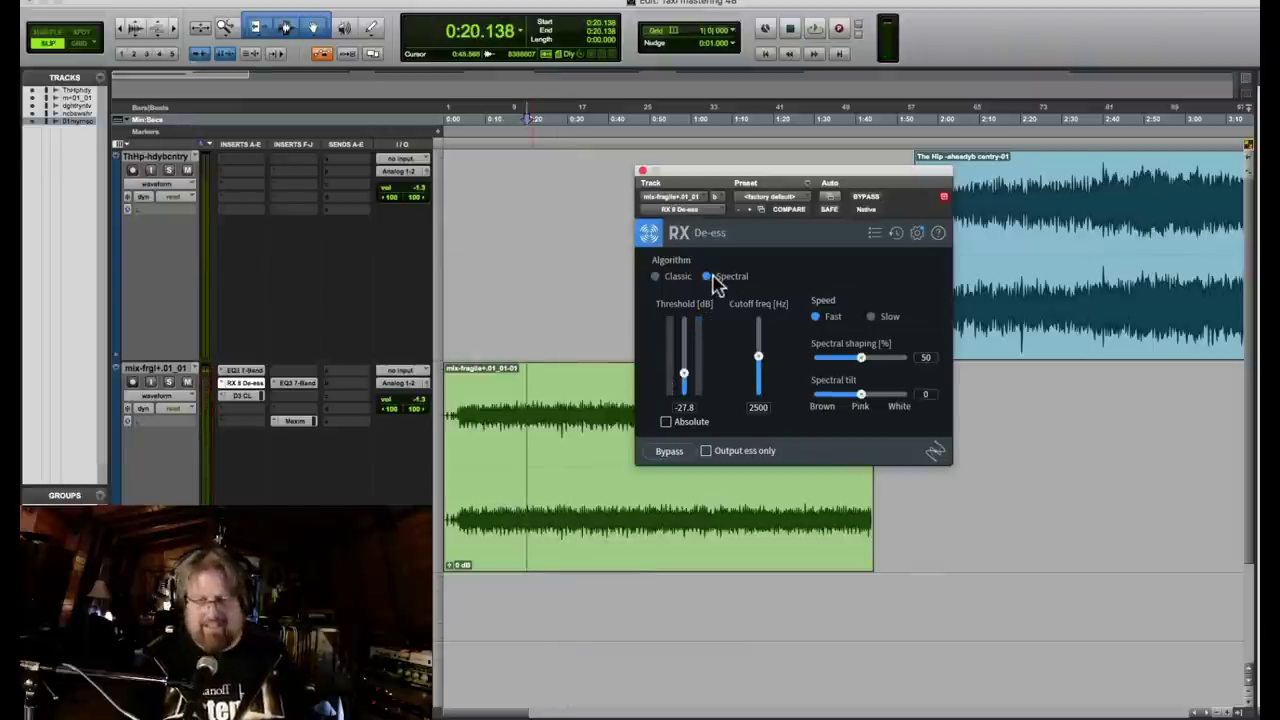
# Close the RX 8 De-ess window and remove the de-esser from the mix track's inserts.
pyautogui.click(642, 170)
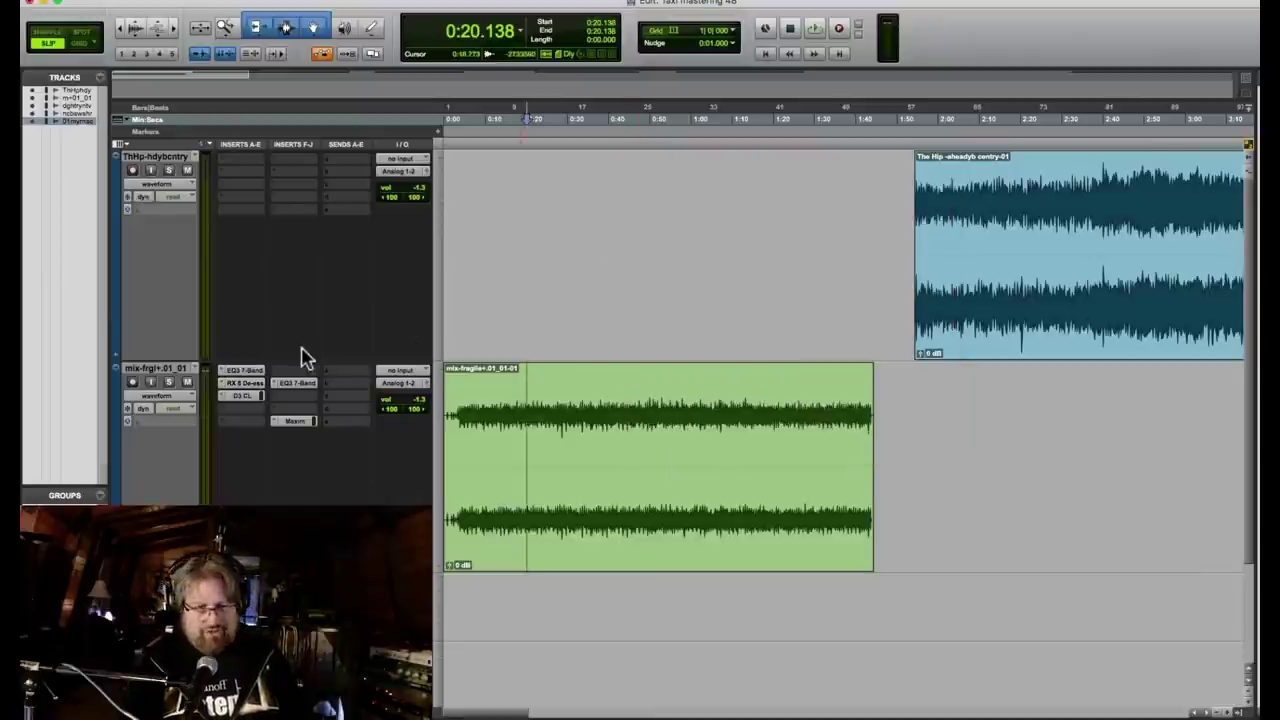
pyautogui.click(224, 384)
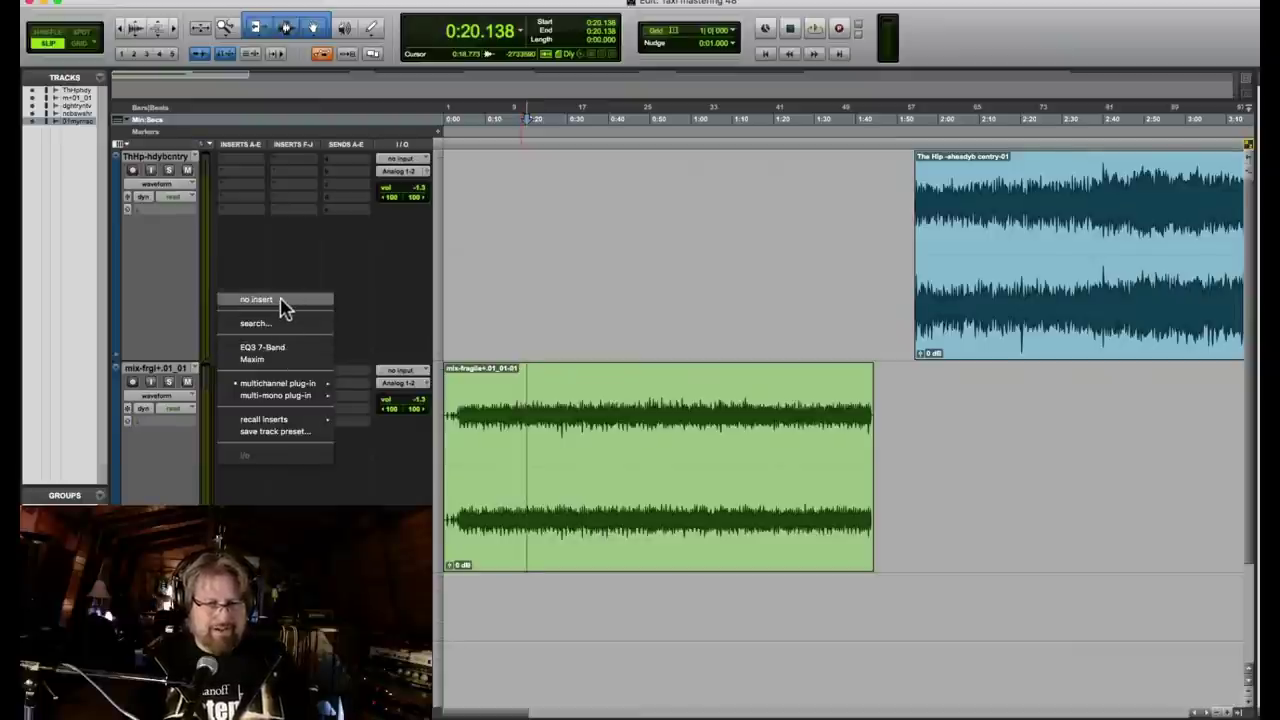
pyautogui.click(281, 303)
# Compare playback of the processed mix with The Hip reference clip, including its louder section around 4:26.
pyautogui.click(626, 412)
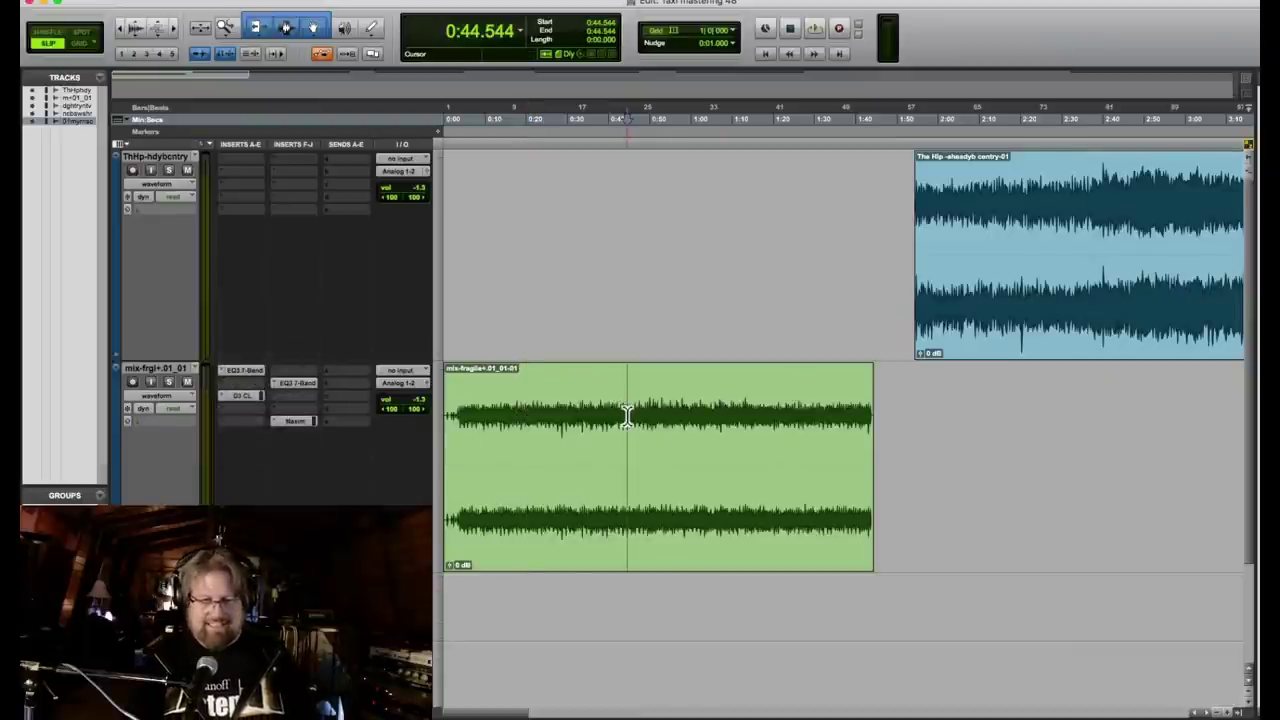
pyautogui.click(686, 410)
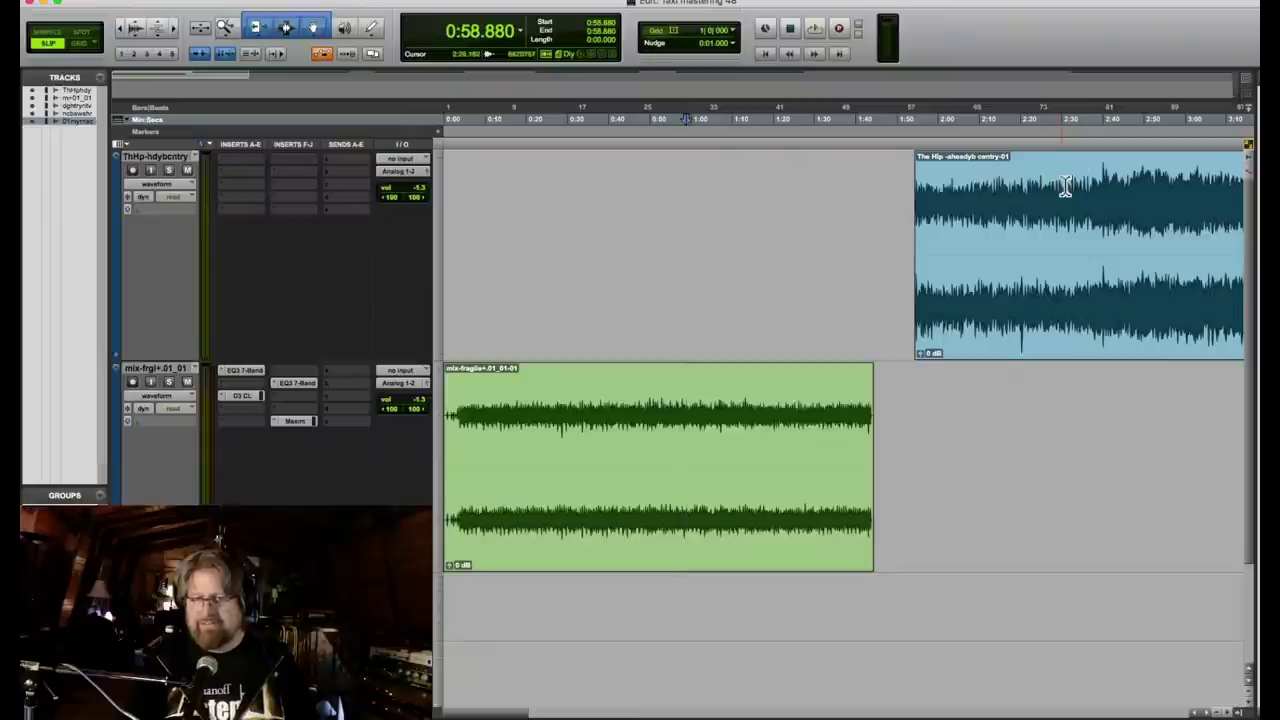
pyautogui.press('space')
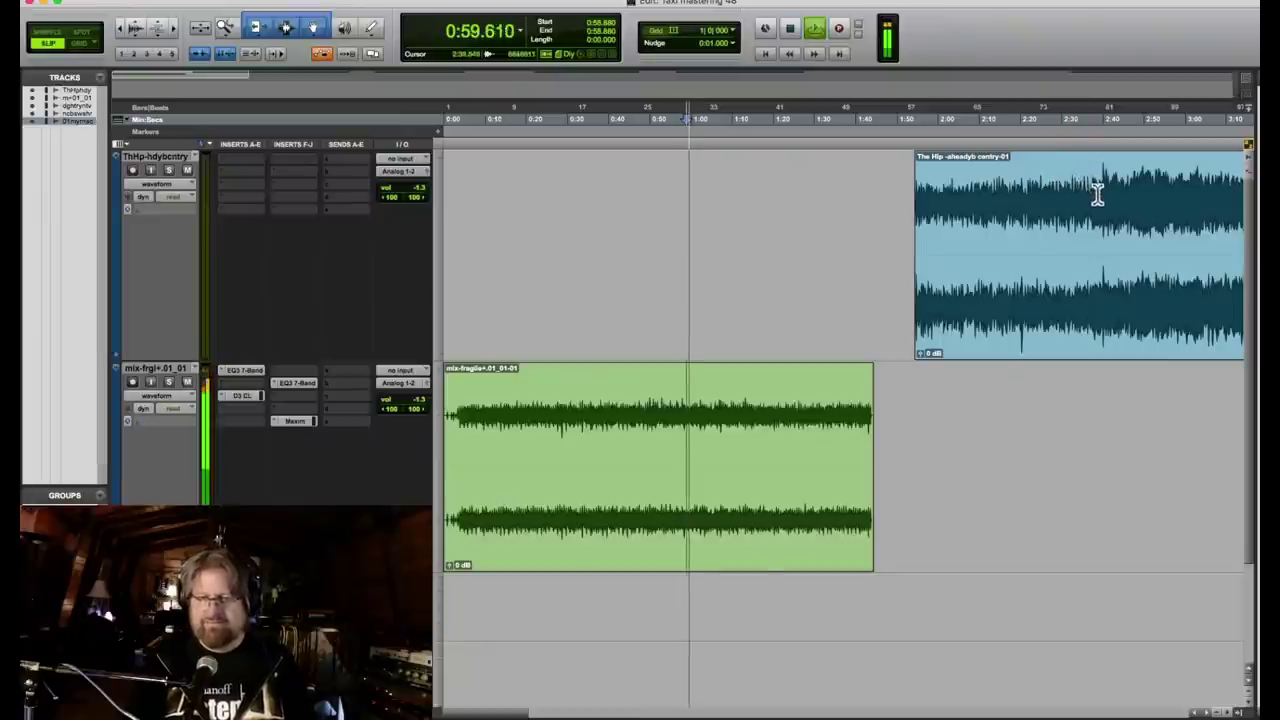
pyautogui.click(1115, 200)
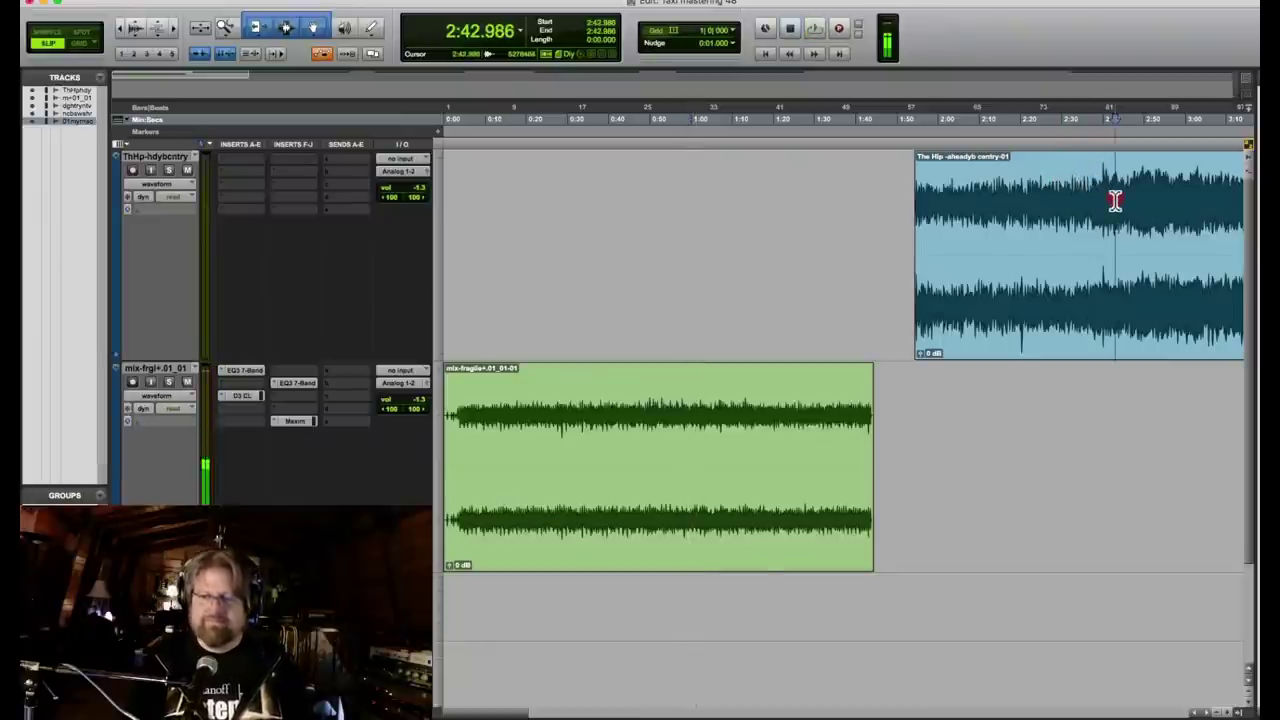
pyautogui.click(1141, 200)
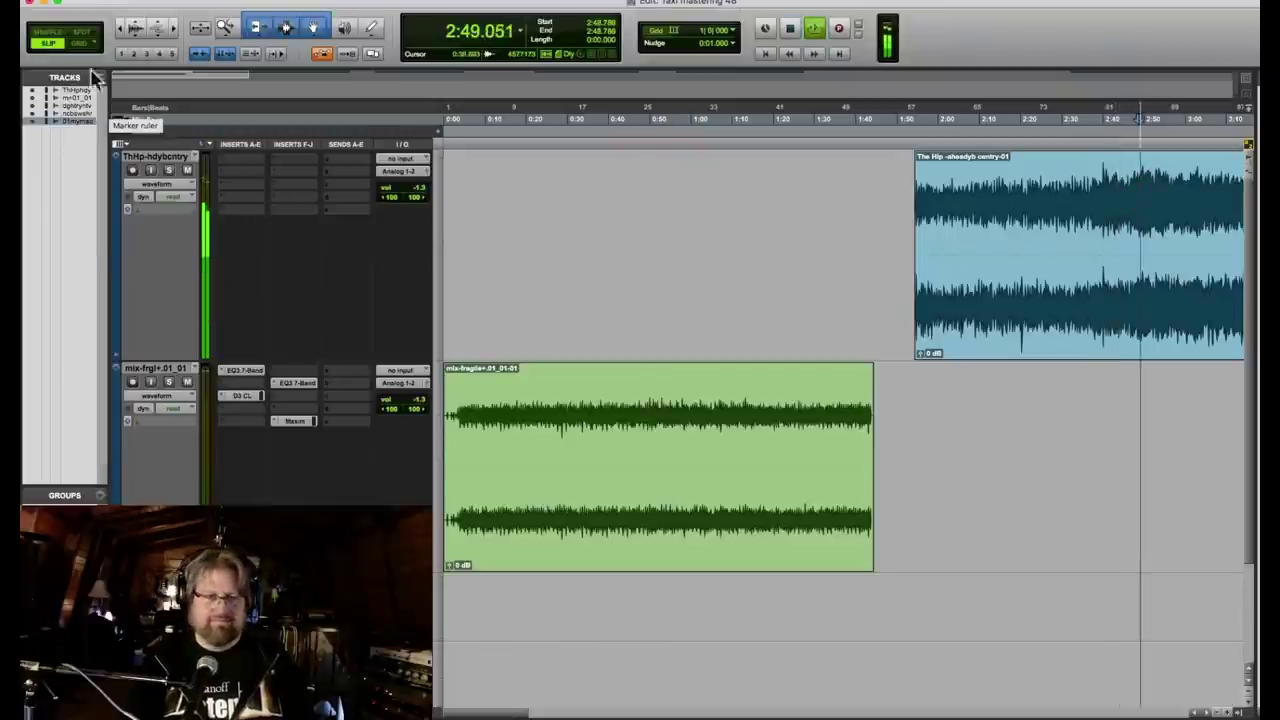
pyautogui.click(120, 30)
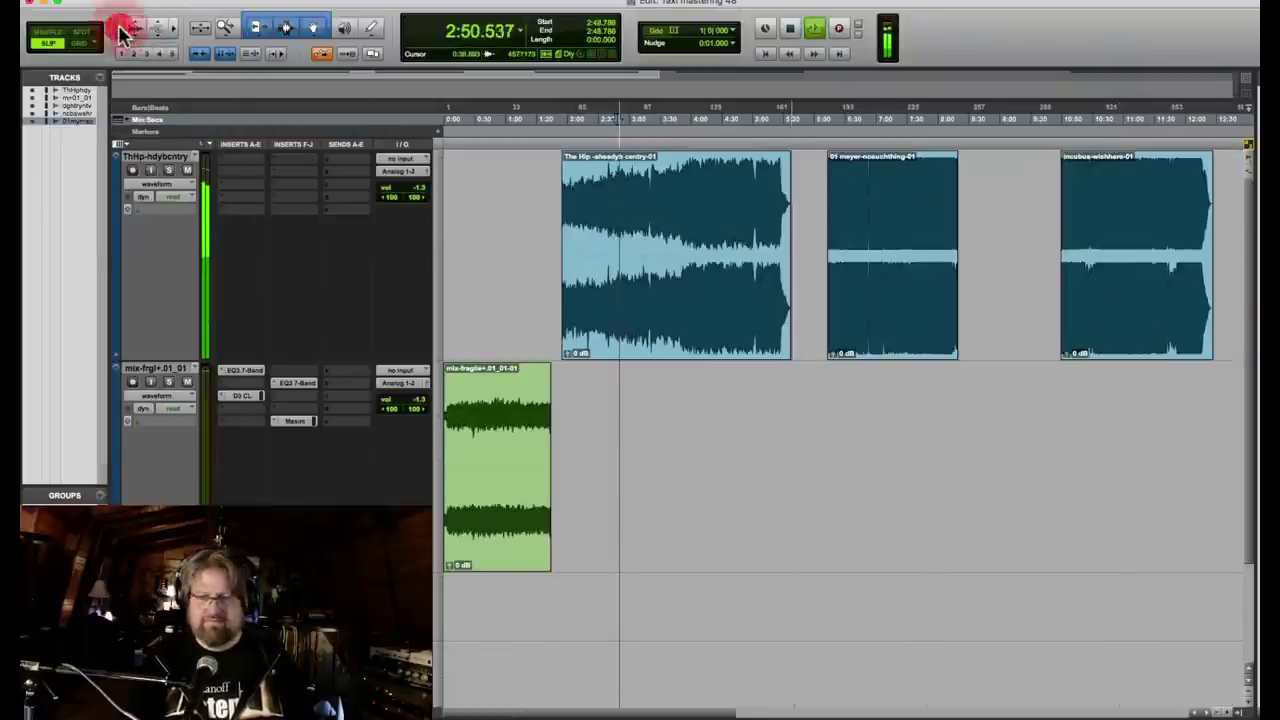
pyautogui.press('space')
pyautogui.click(718, 197)
pyautogui.press('space')
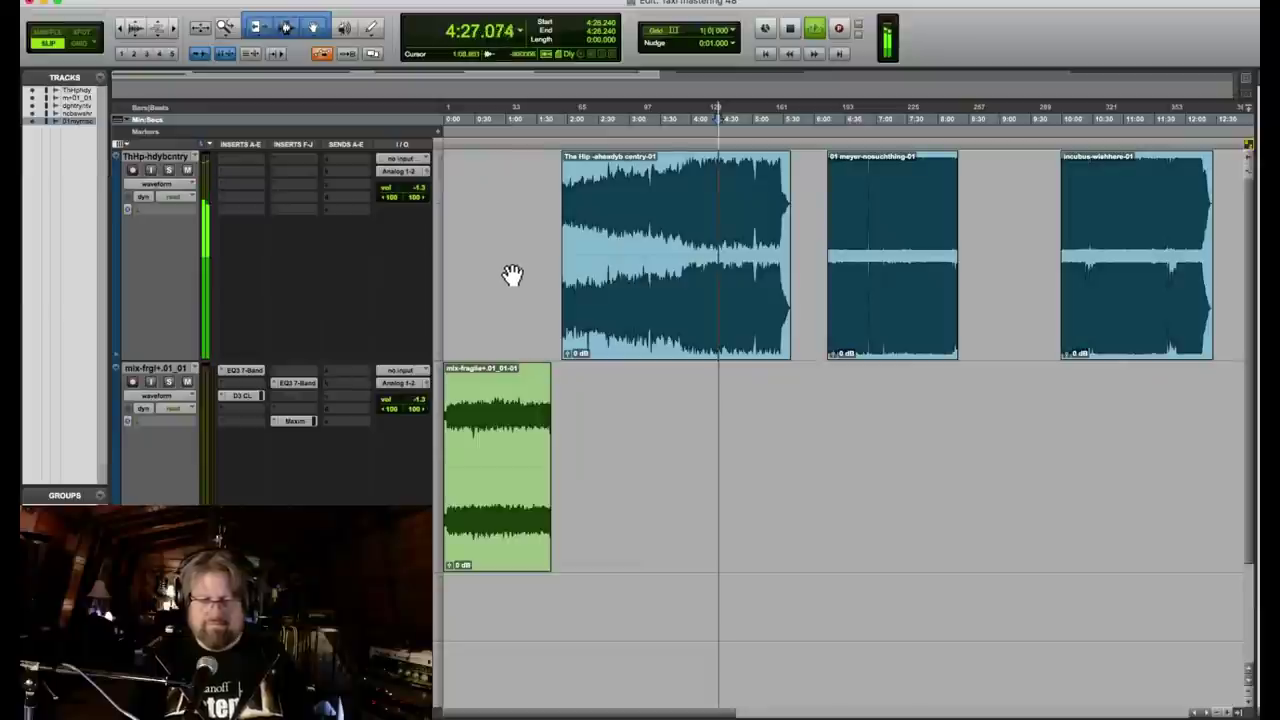
pyautogui.click(510, 191)
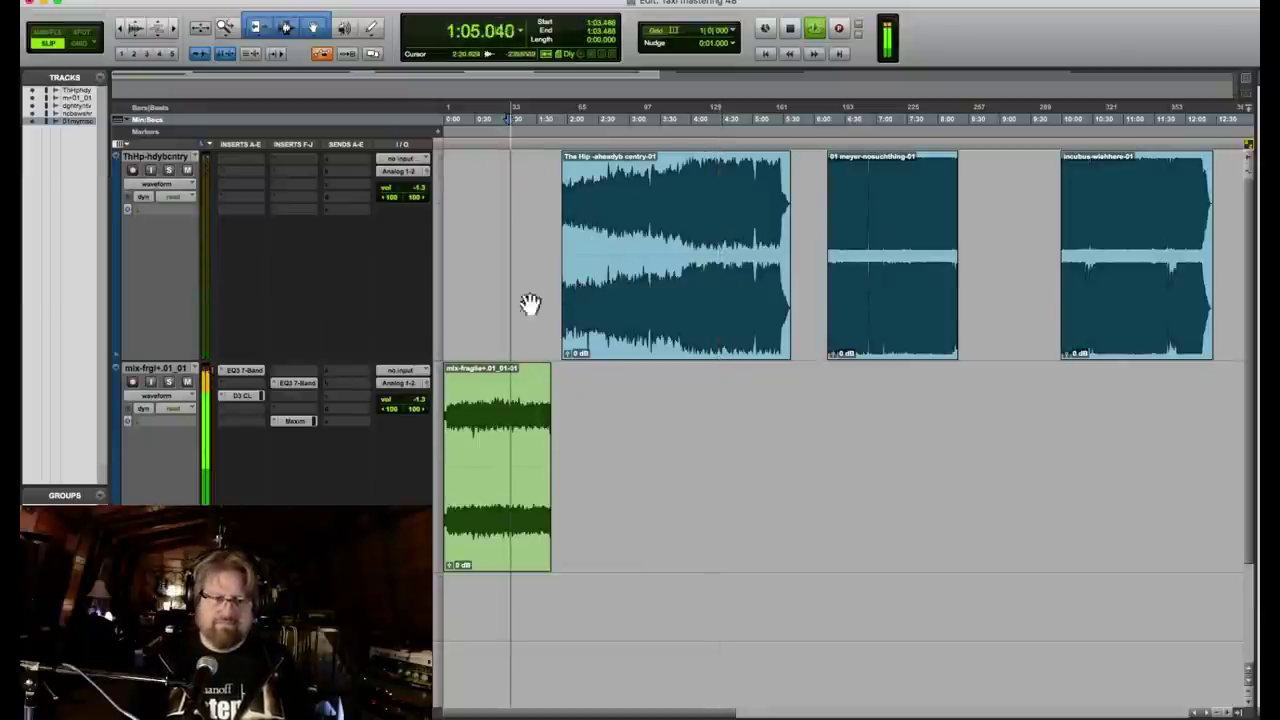
pyautogui.press('space')
# Set the mix track's Maxim threshold to -13.2 dB and move its window below the reference clips during playback.
pyautogui.click(308, 424)
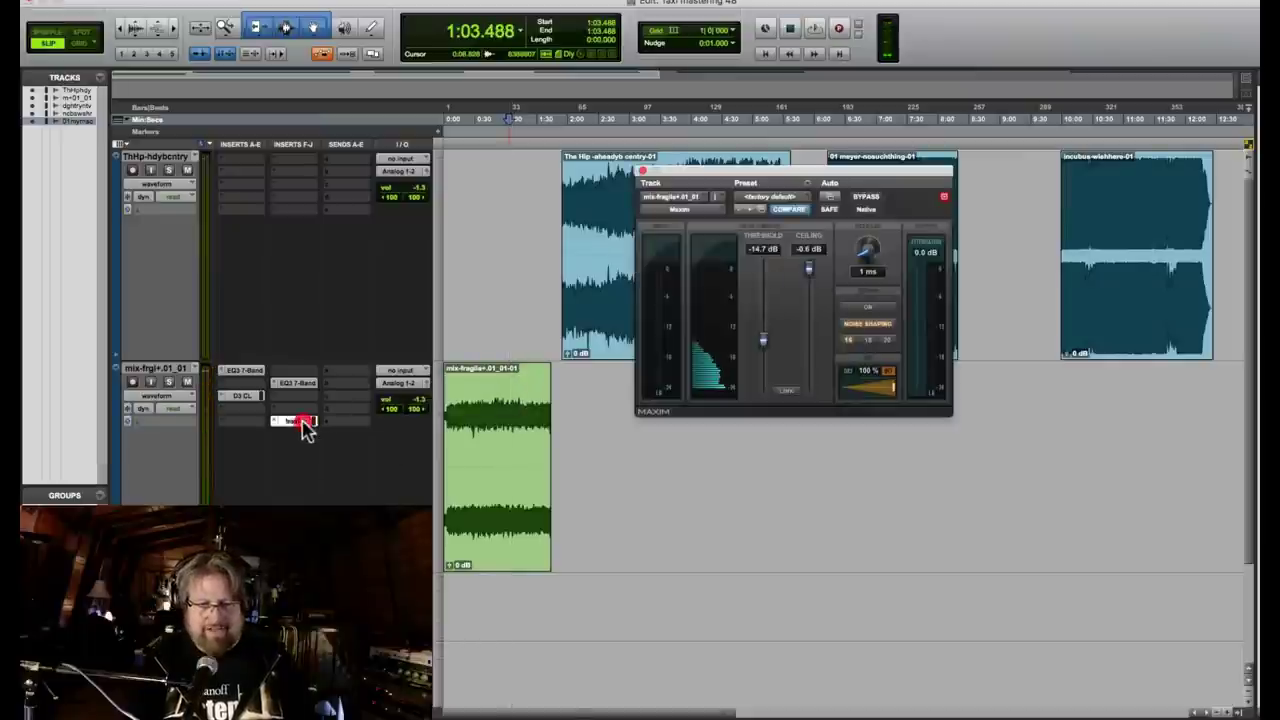
pyautogui.moveTo(765, 350); pyautogui.dragTo(766, 337)
pyautogui.press('space')
pyautogui.moveTo(715, 175); pyautogui.dragTo(787, 403)
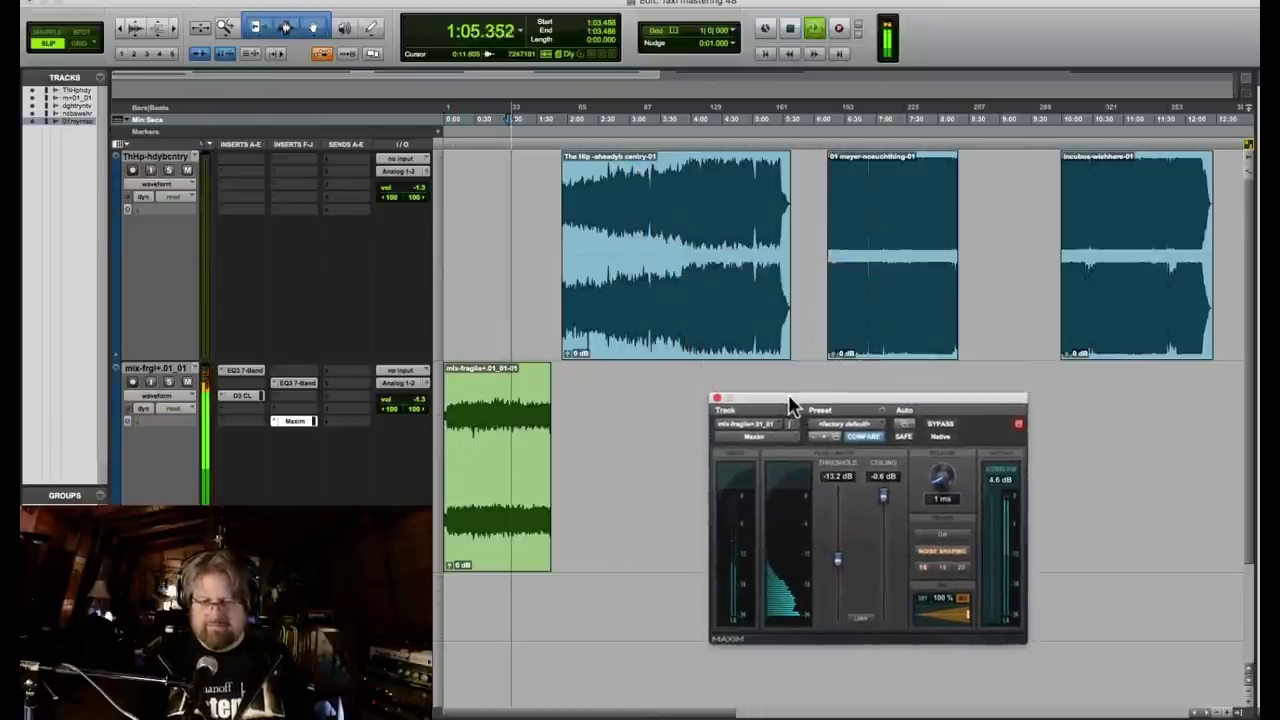
# Compare the loud section of The Hip reference around 4:22 with the limited mix from about 1:09.
pyautogui.click(711, 178)
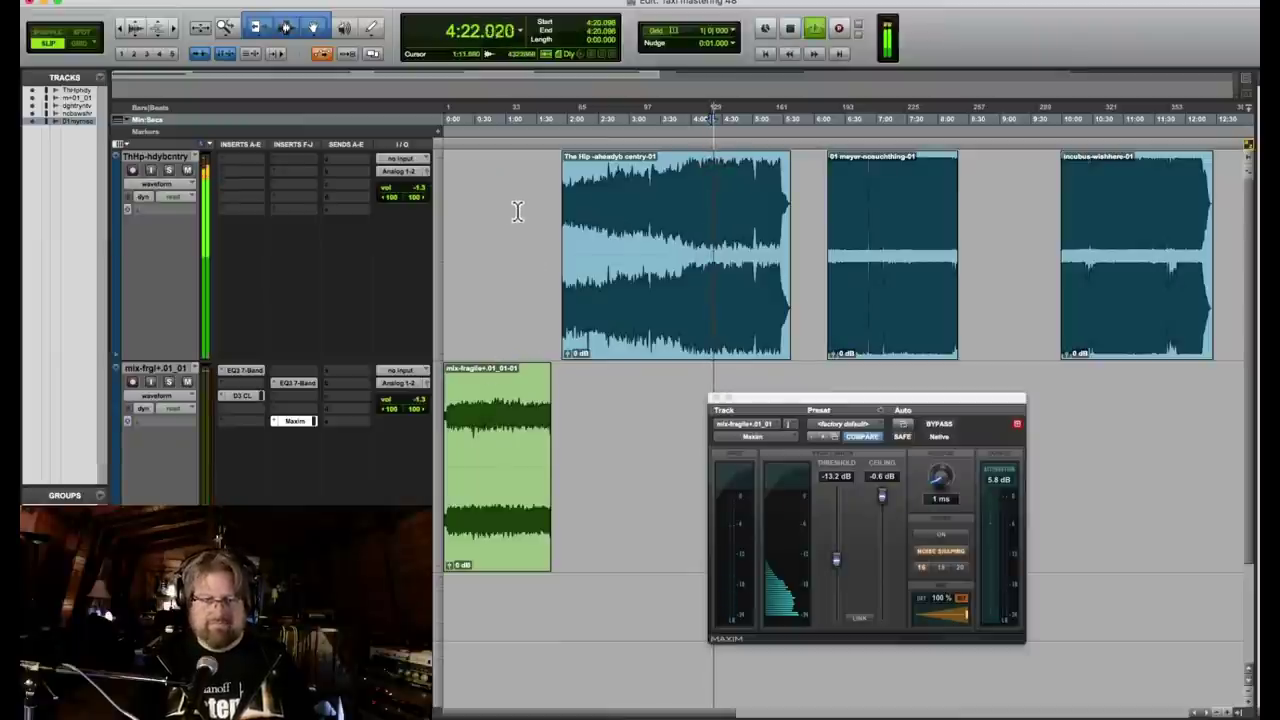
pyautogui.click(514, 209)
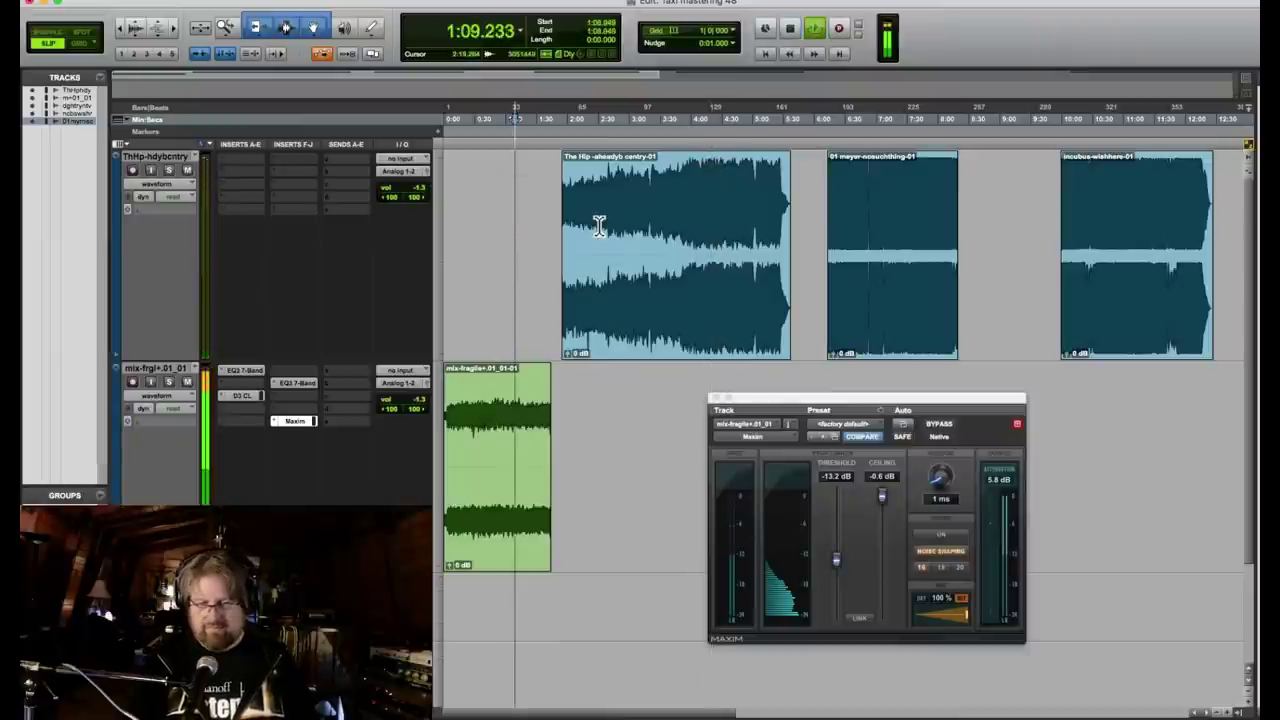
pyautogui.press('space')
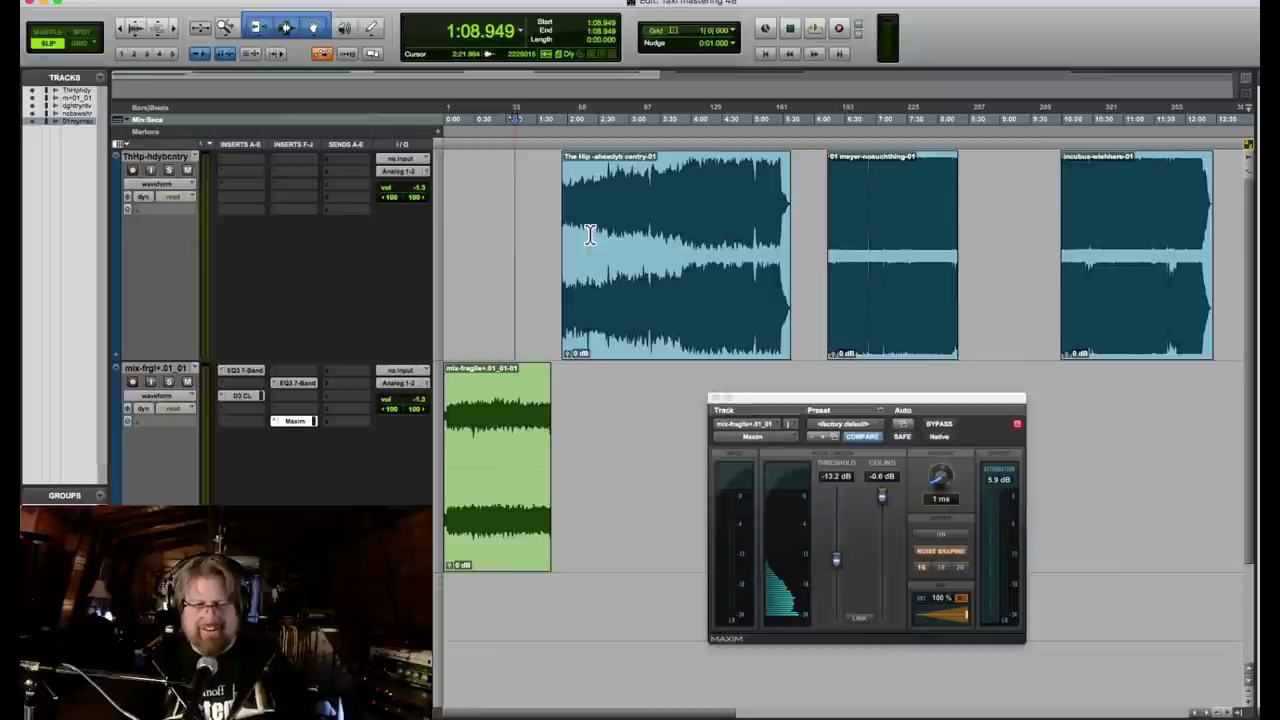
# Examine the settings of both EQ3 7-Band inserts on the mix track, switching between the first and second EQ.
pyautogui.click(243, 370)
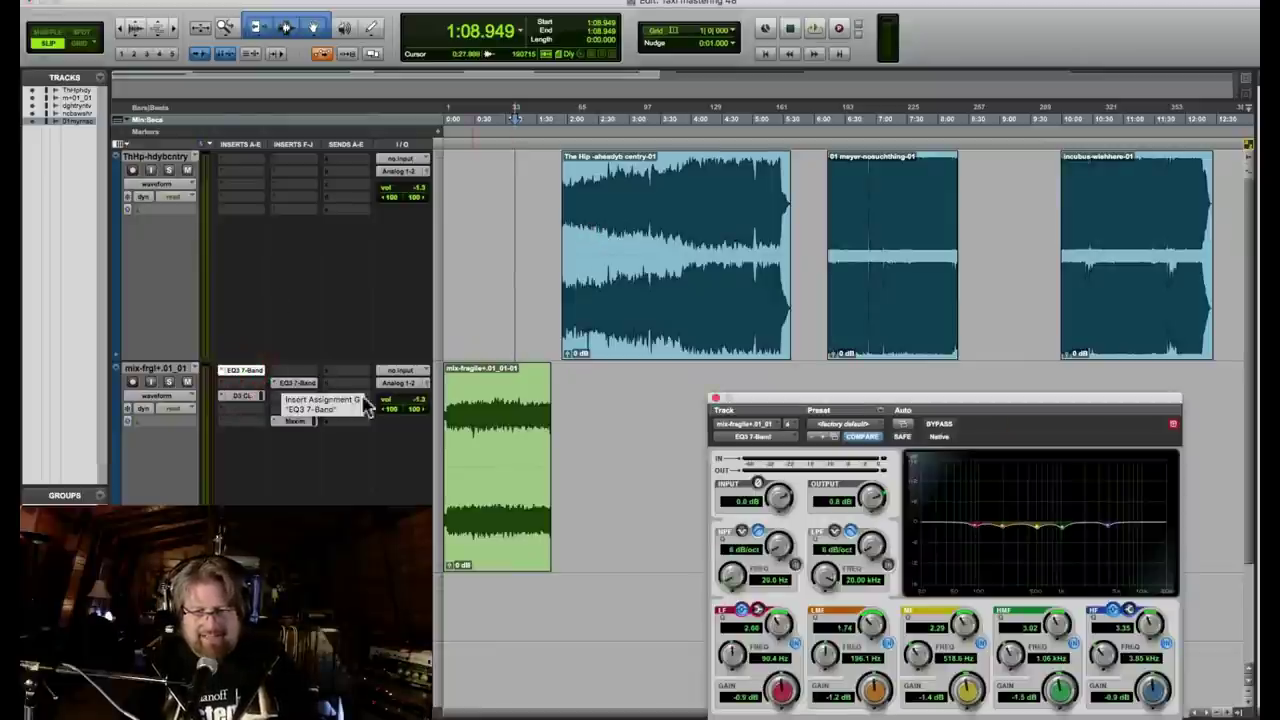
pyautogui.click(297, 384)
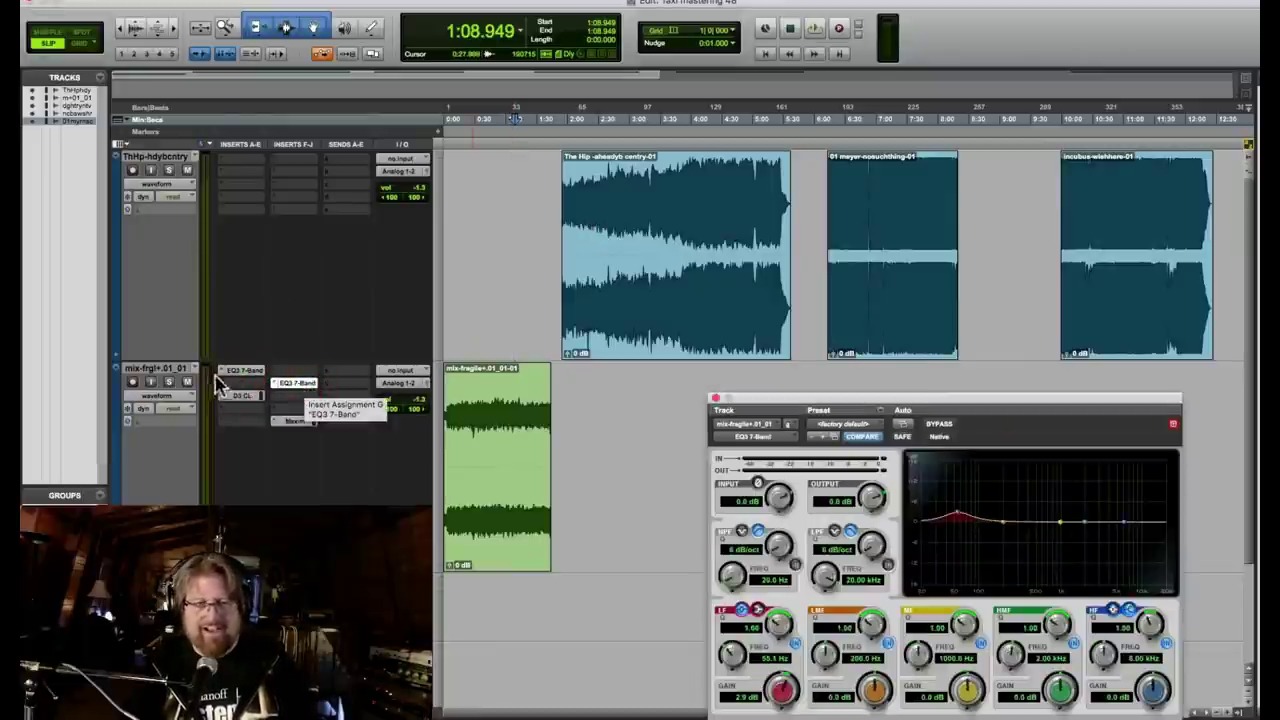
pyautogui.click(235, 371)
pyautogui.click(297, 384)
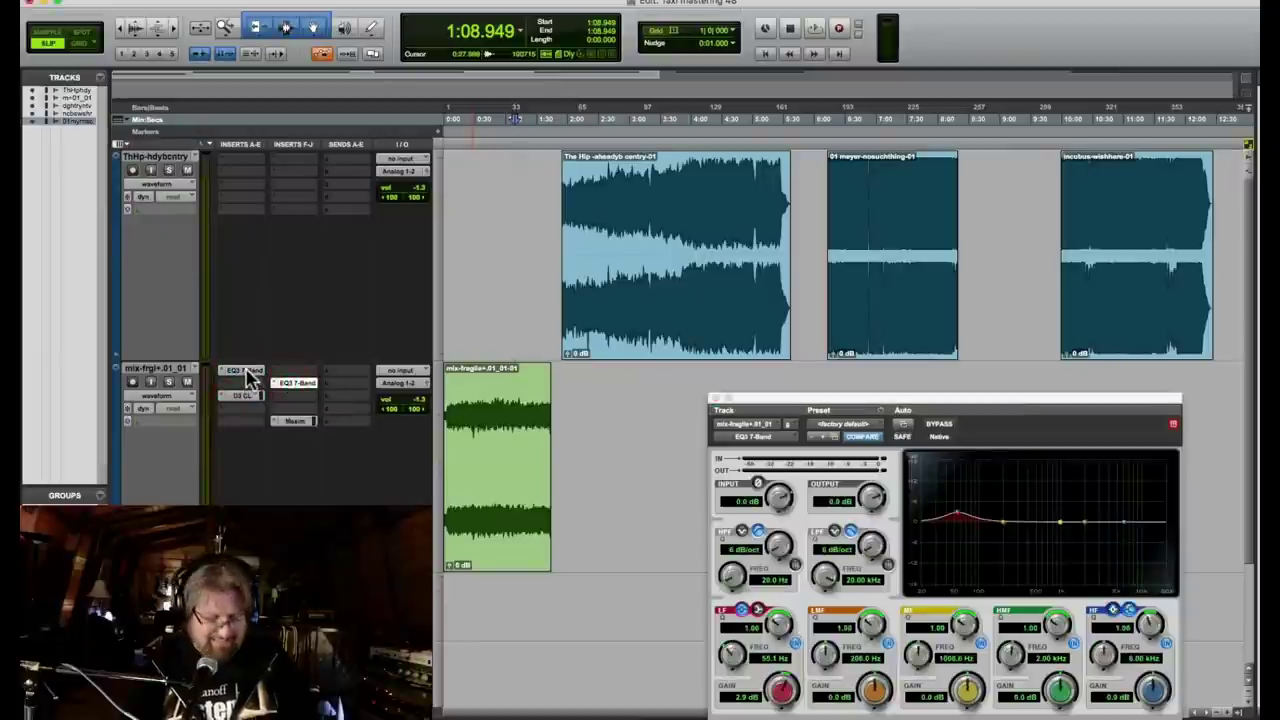
pyautogui.click(246, 372)
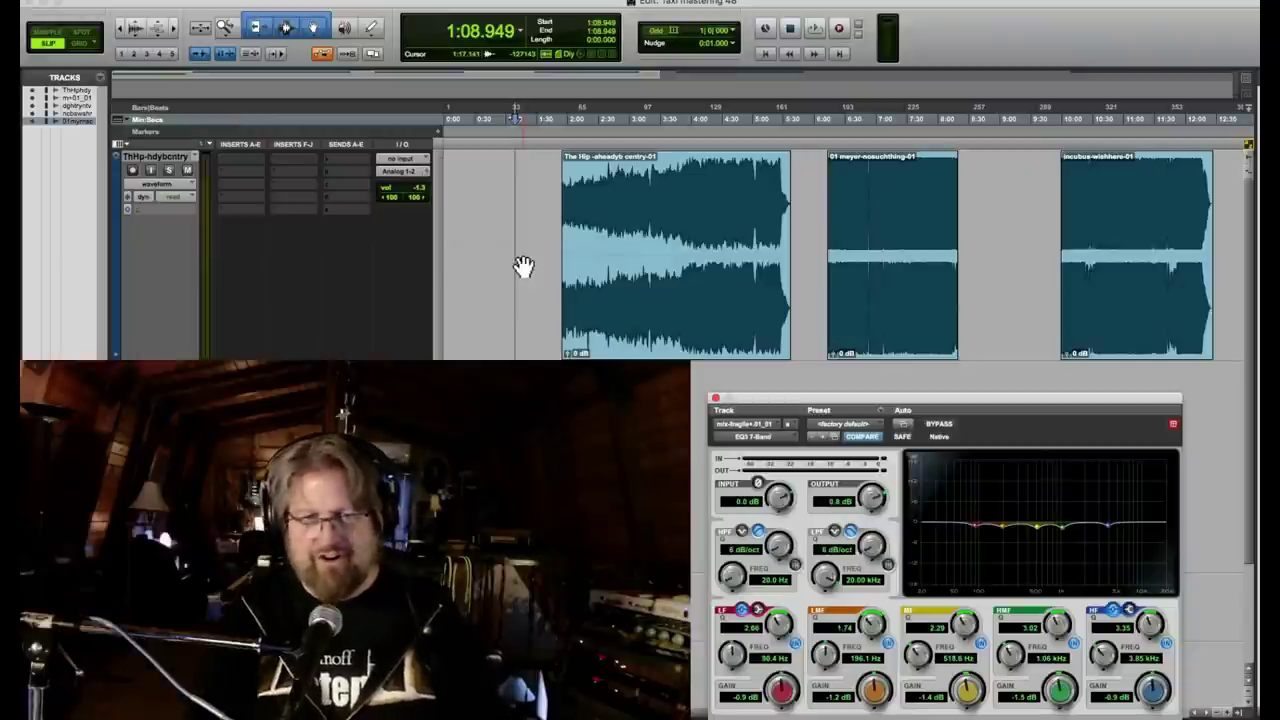
# Compare the loud part of The Hip reference around 4:28 with several passages of the neighbouring Mayer reference clip.
pyautogui.click(726, 186)
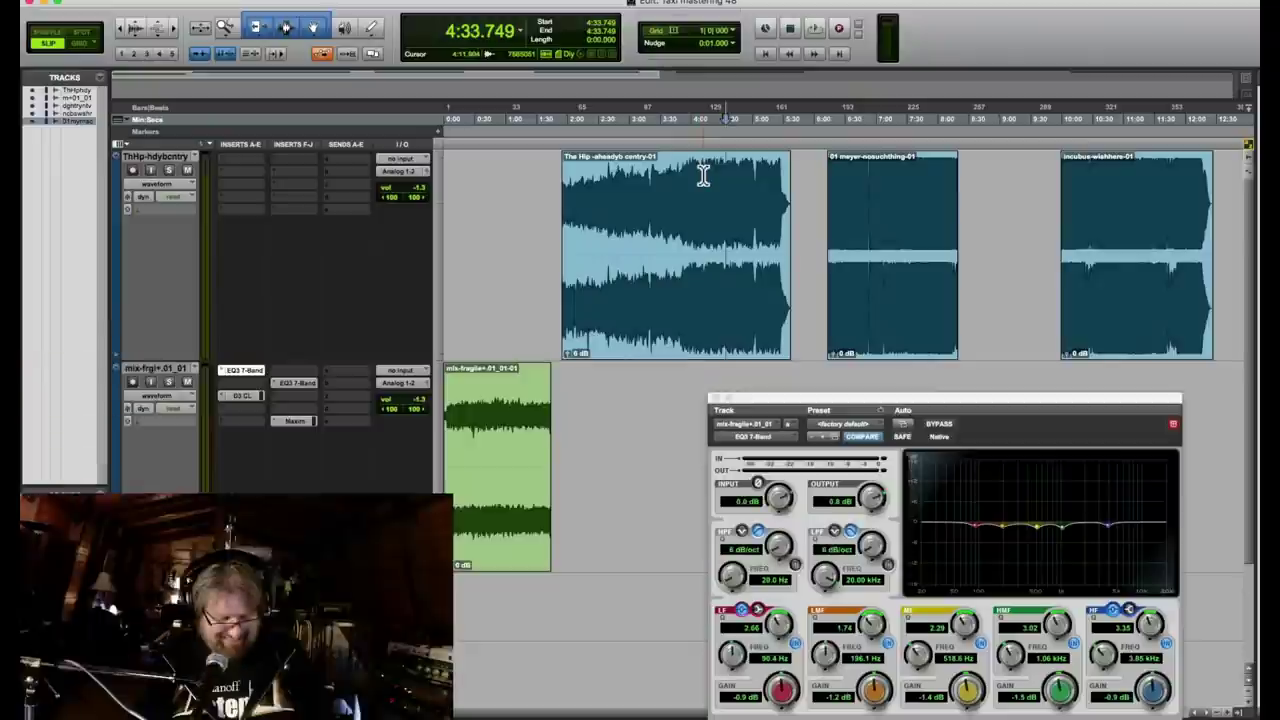
pyautogui.click(721, 187)
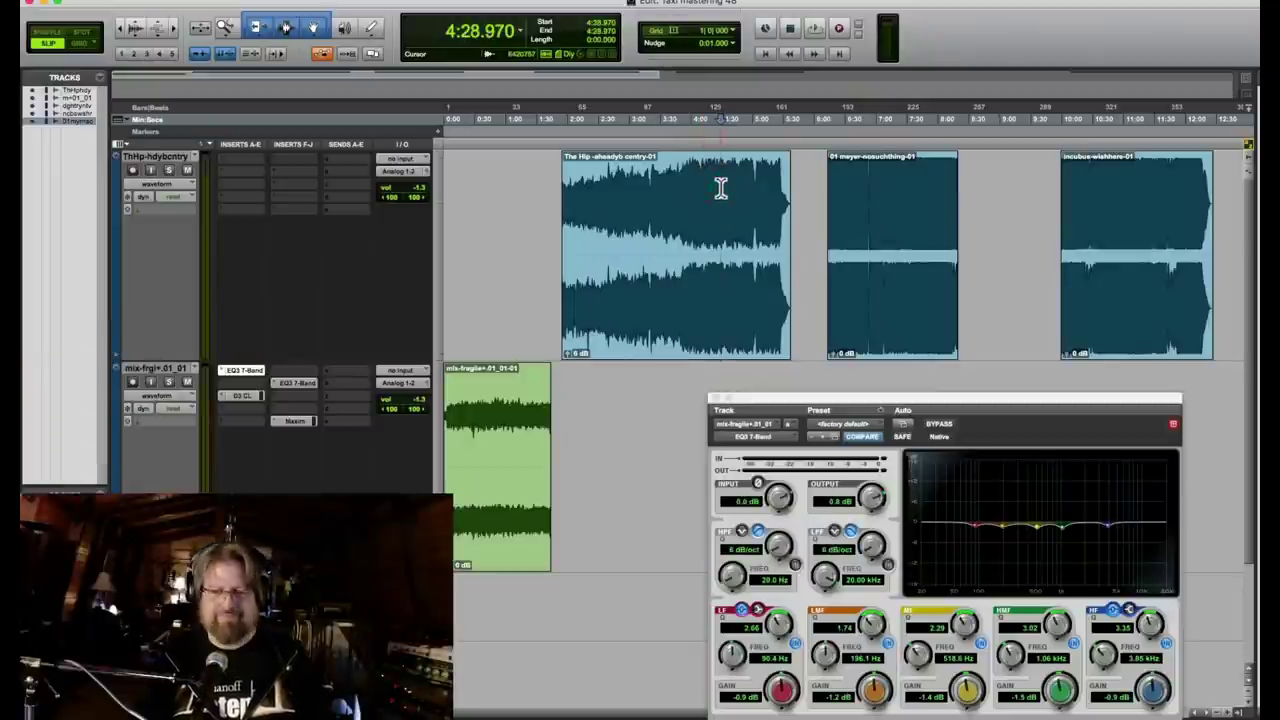
pyautogui.click(718, 190)
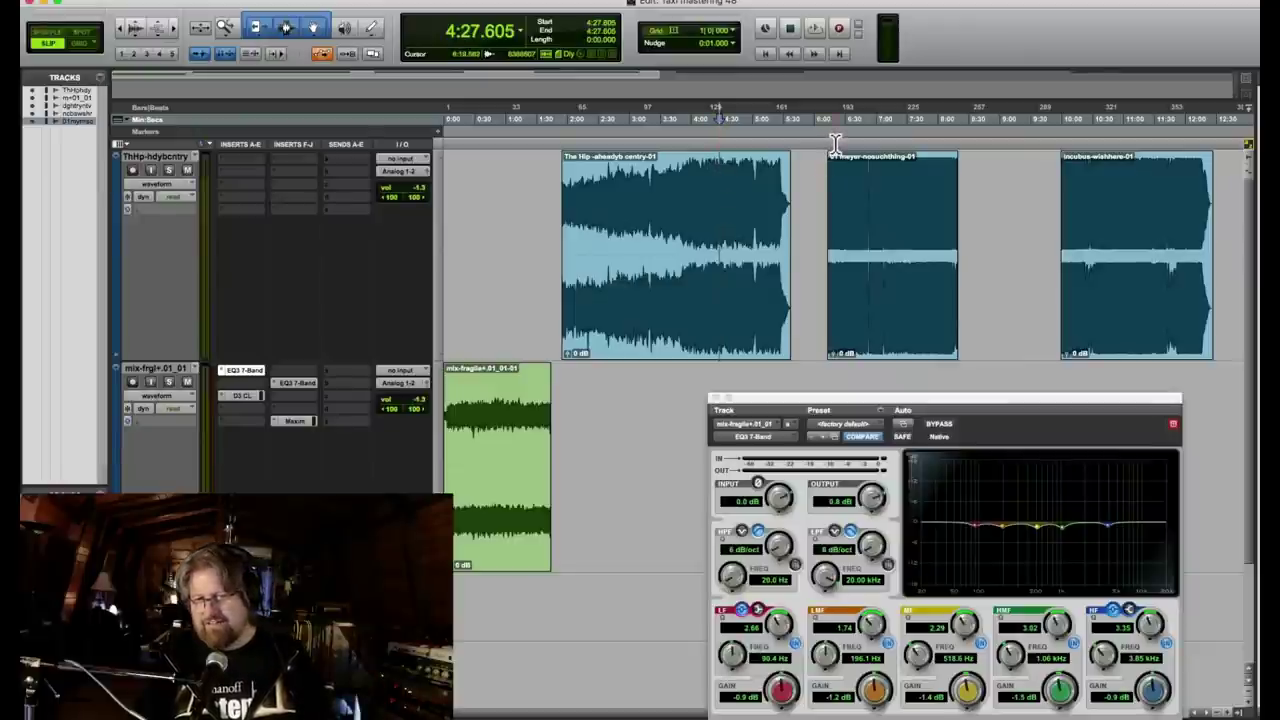
pyautogui.press('space')
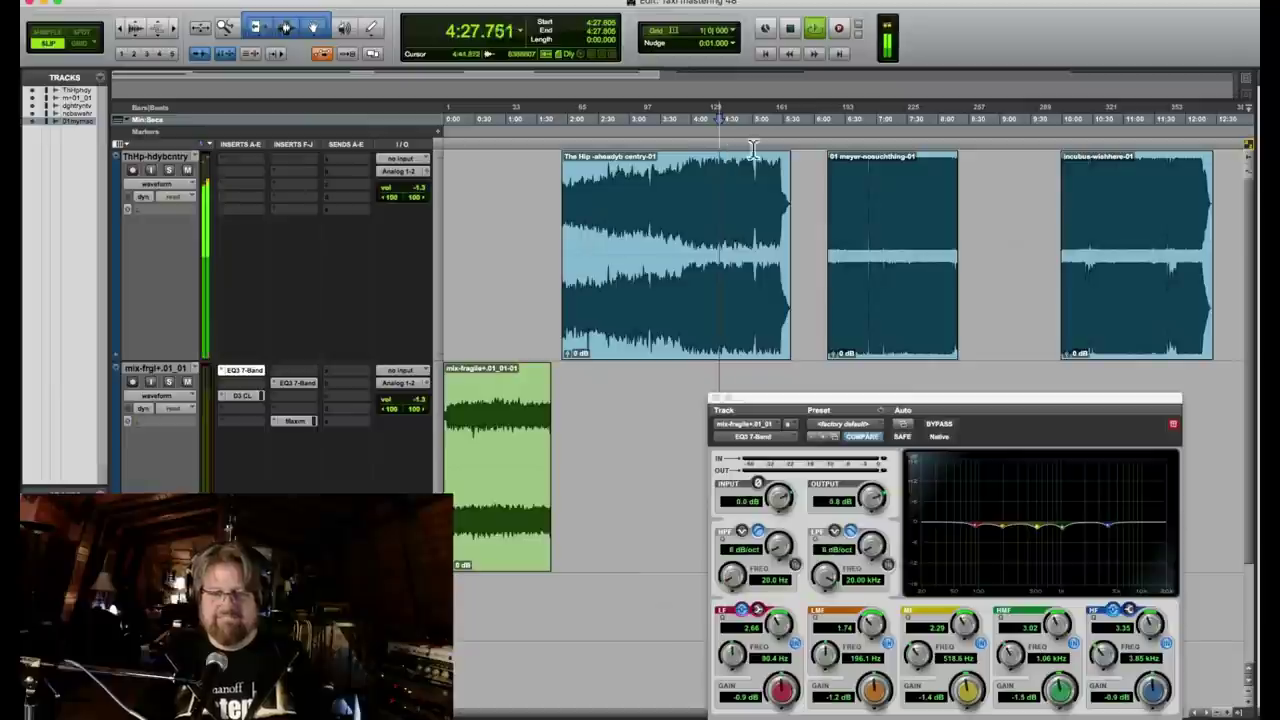
pyautogui.click(838, 136)
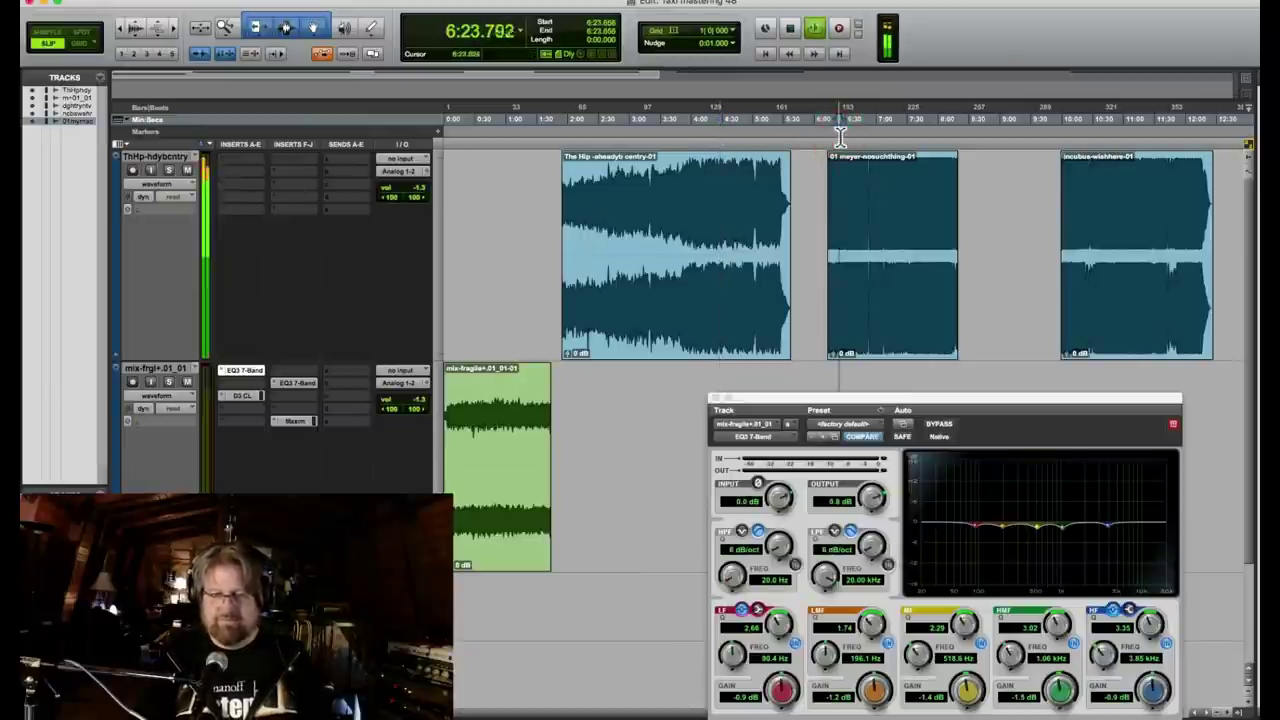
pyautogui.click(895, 144)
pyautogui.click(926, 144)
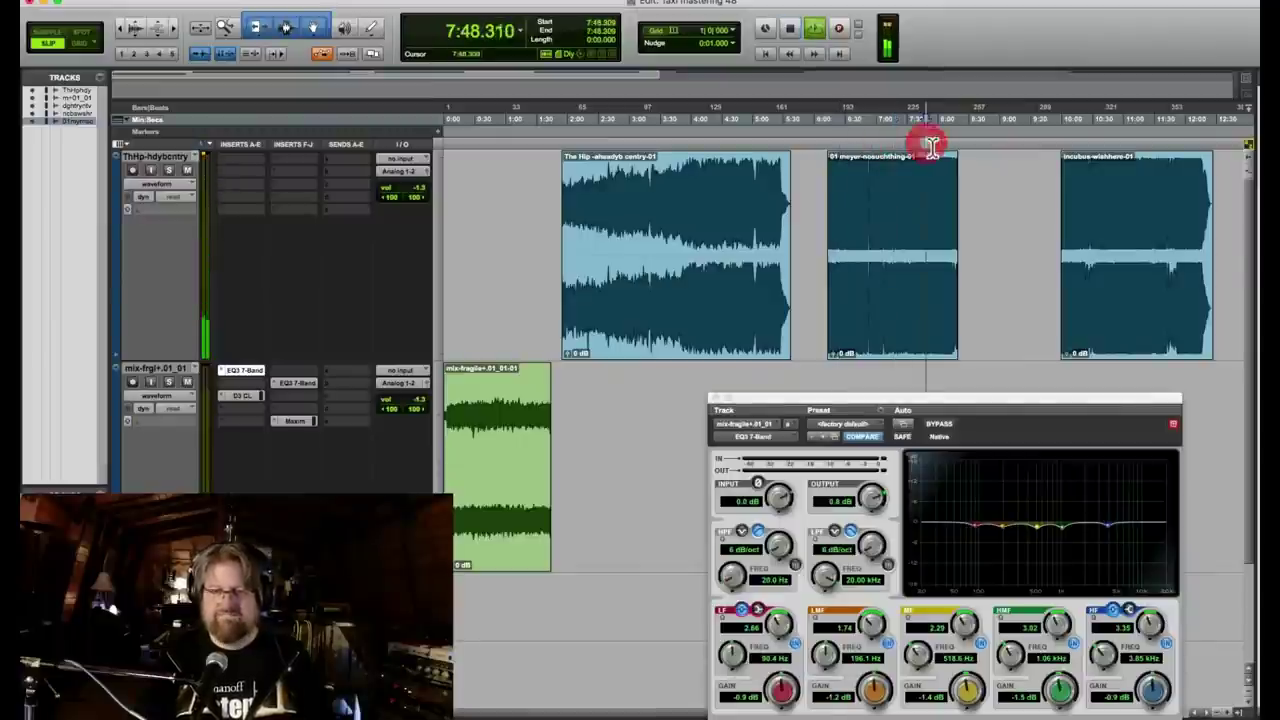
pyautogui.click(720, 138)
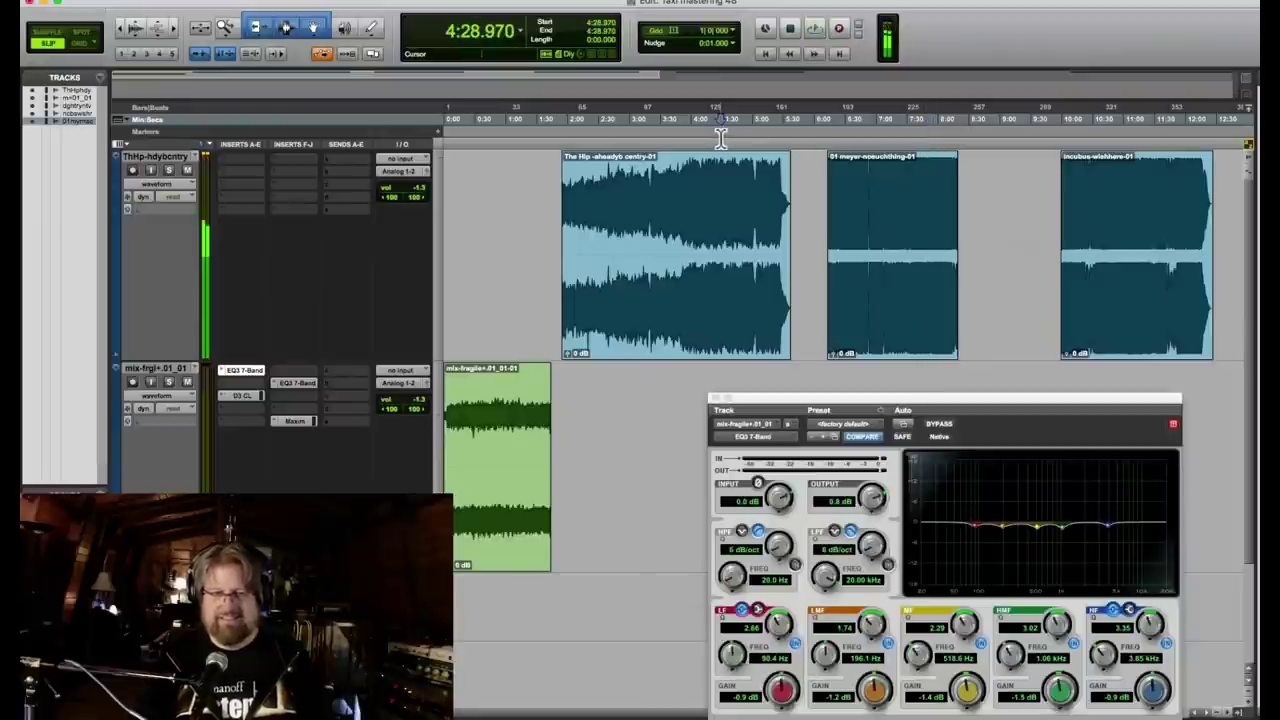
pyautogui.click(928, 138)
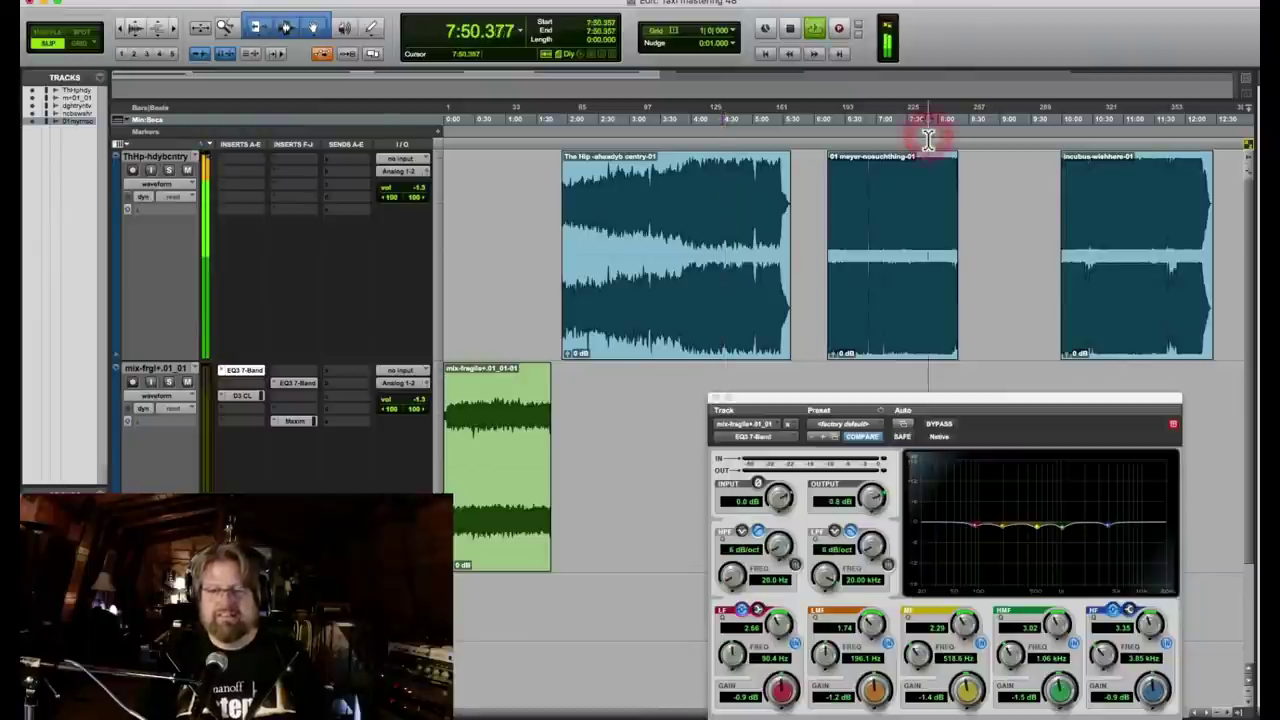
pyautogui.press('space')
pyautogui.click(729, 138)
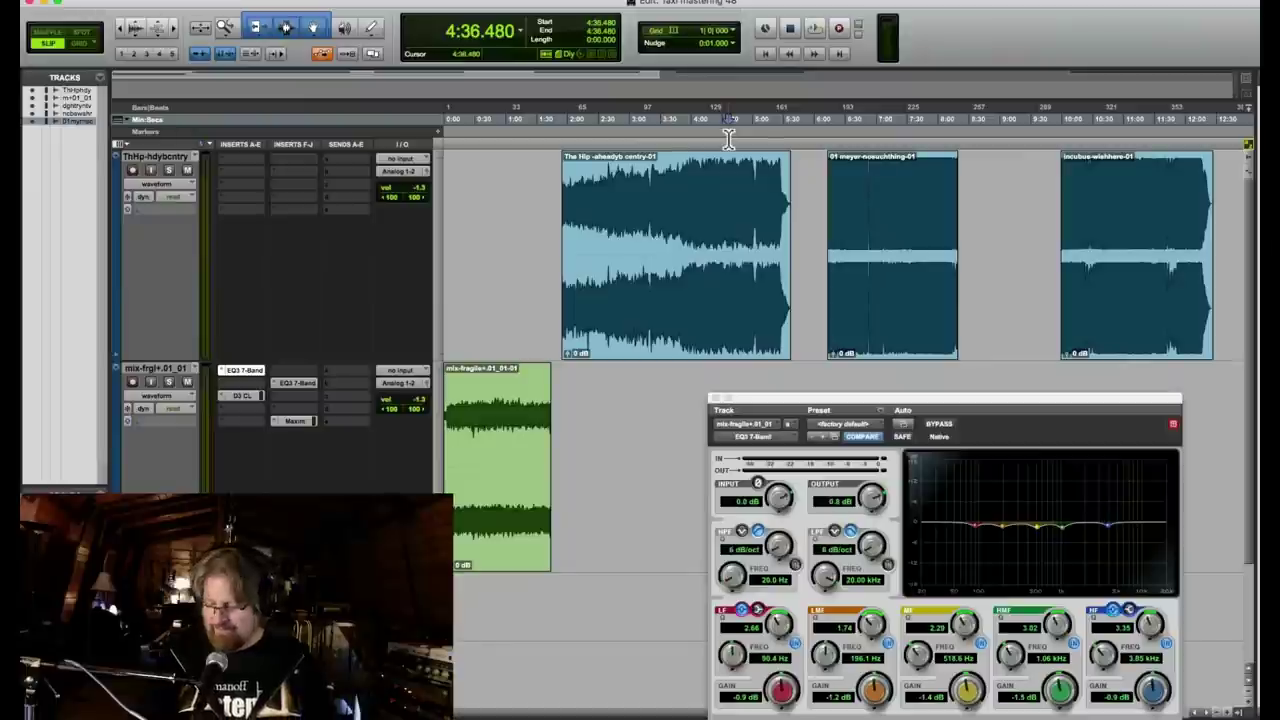
pyautogui.click(930, 140)
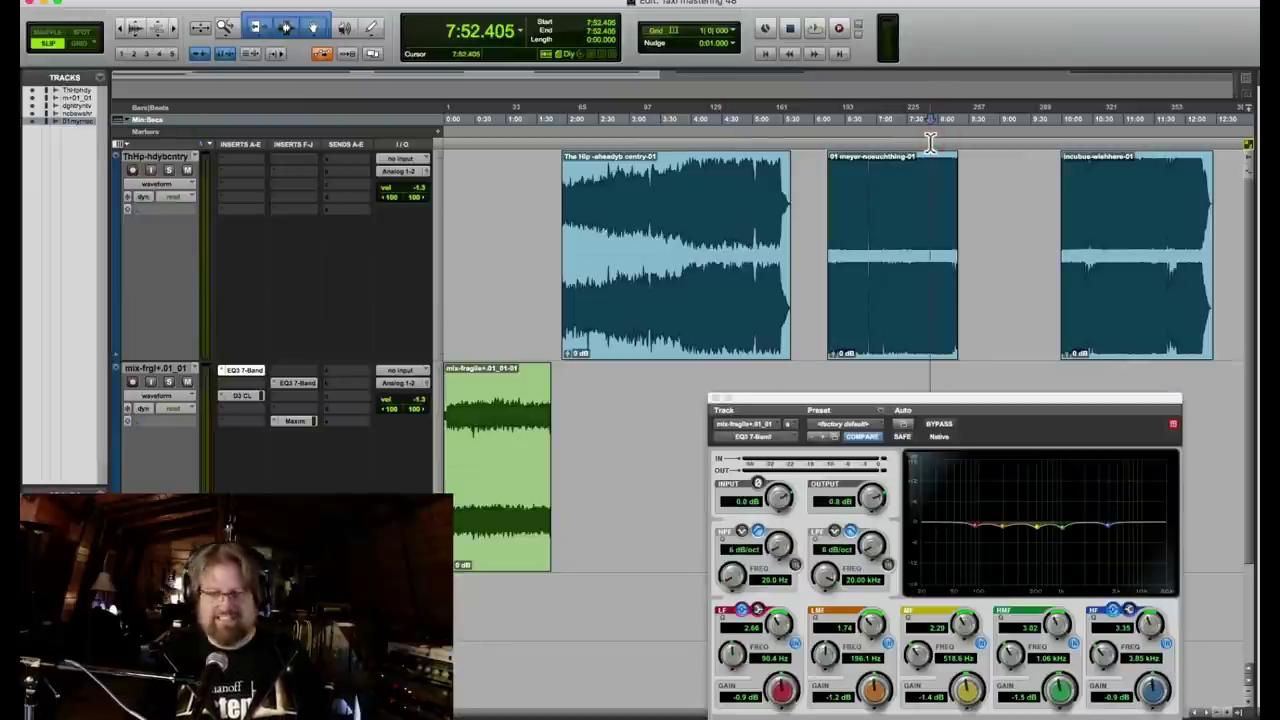
# Compare the Mayer reference around 7:52 with the limited mix from about 1:19.
pyautogui.press('space')
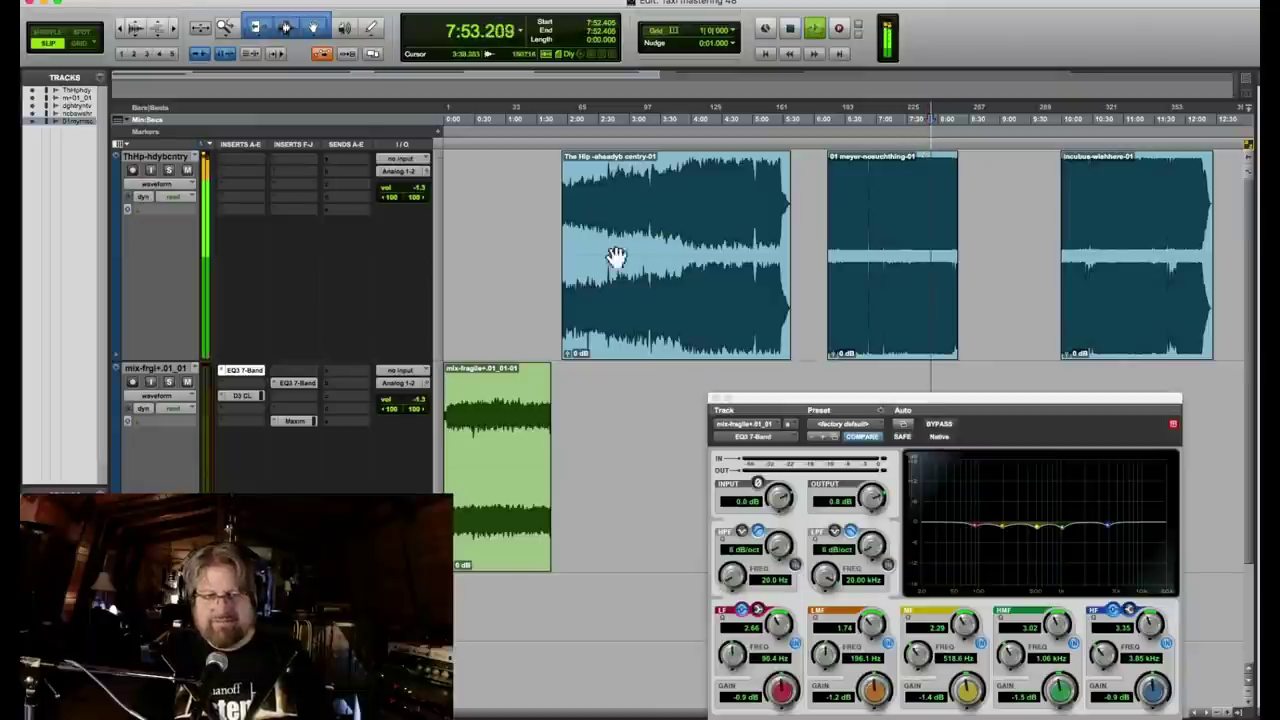
pyautogui.press('space')
pyautogui.click(524, 198)
pyautogui.press('space')
pyautogui.press('space')
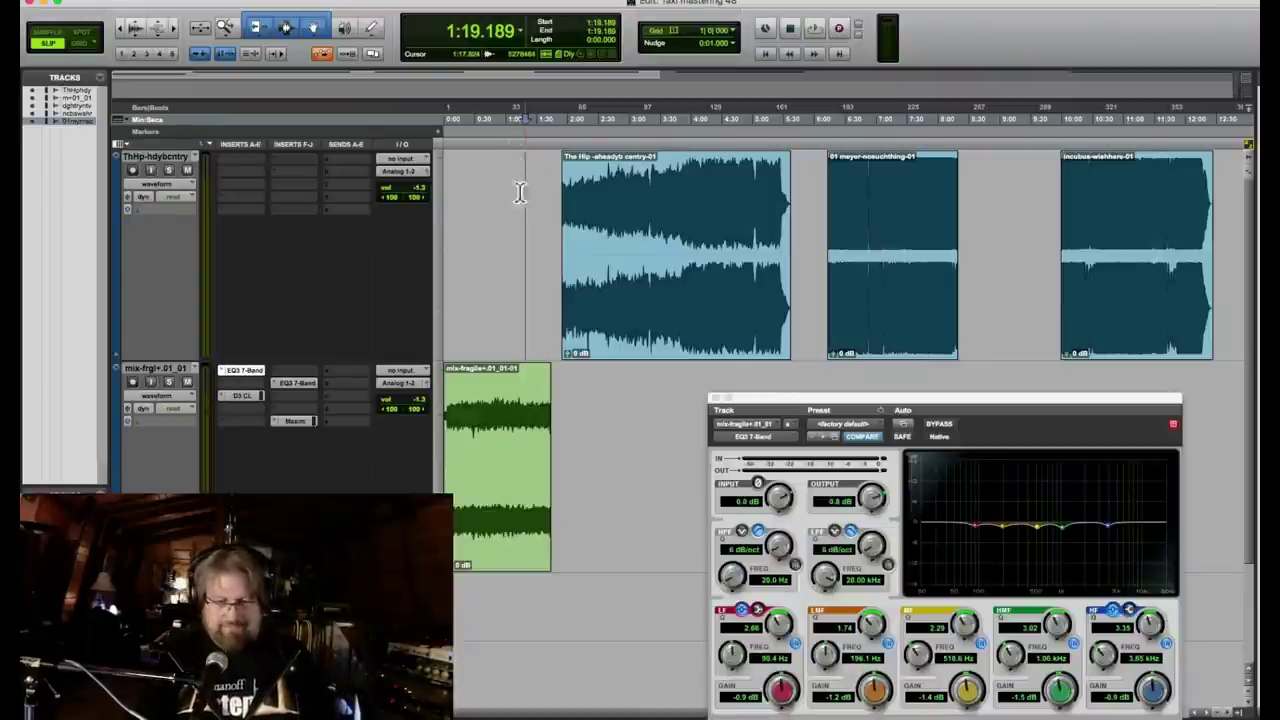
# Review the mix track's insert chain from the first EQ3 7-Band through the compressor and second EQ to Maxim, and move the Maxim window higher.
pyautogui.click(715, 400)
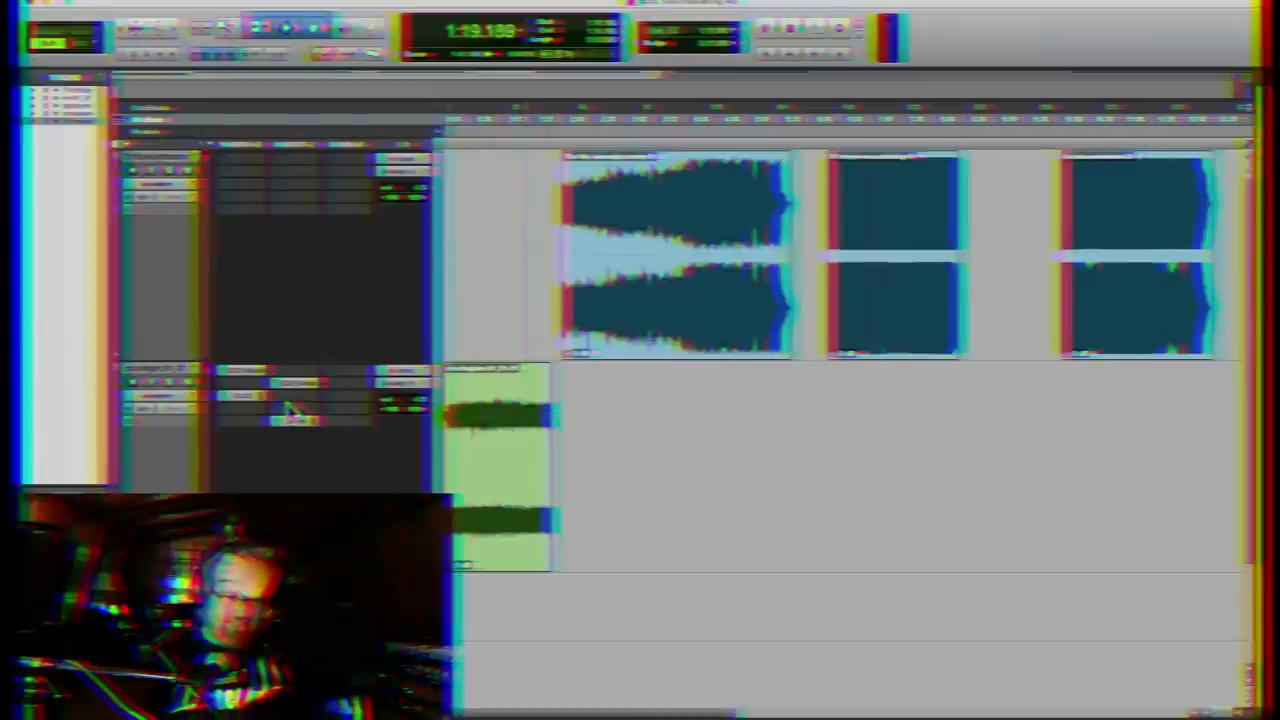
pyautogui.click(278, 386)
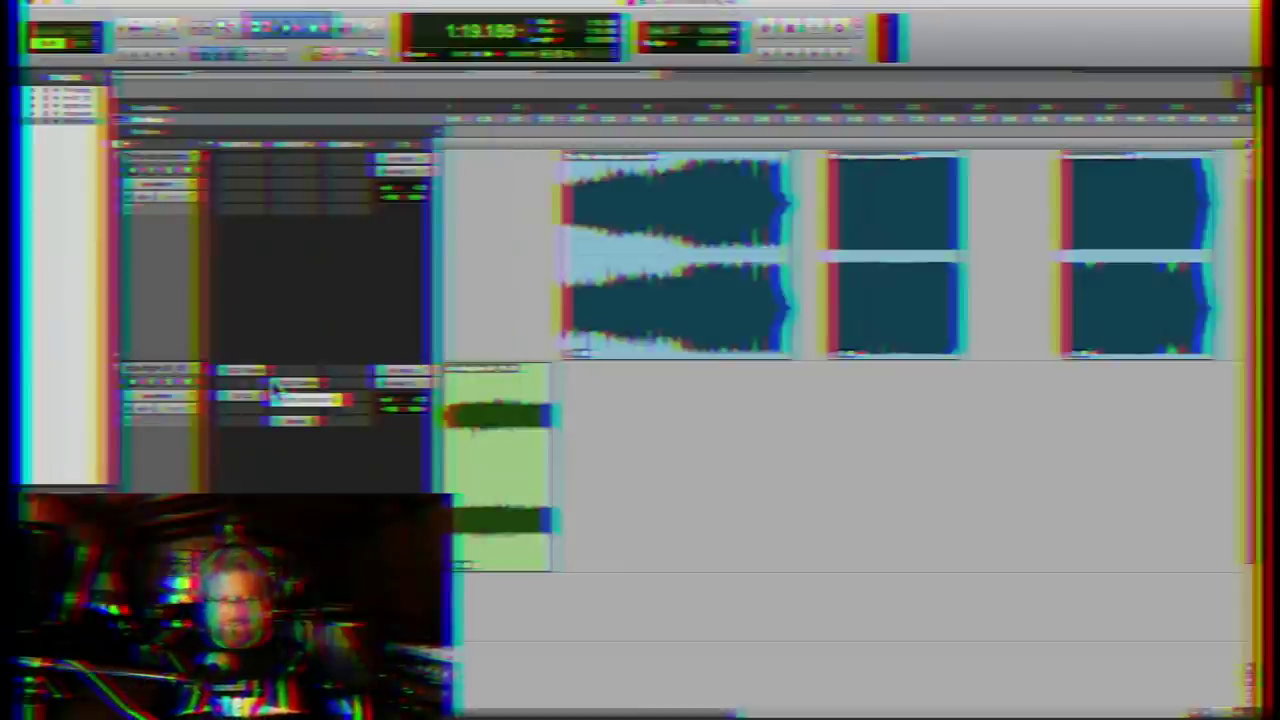
pyautogui.click(248, 376)
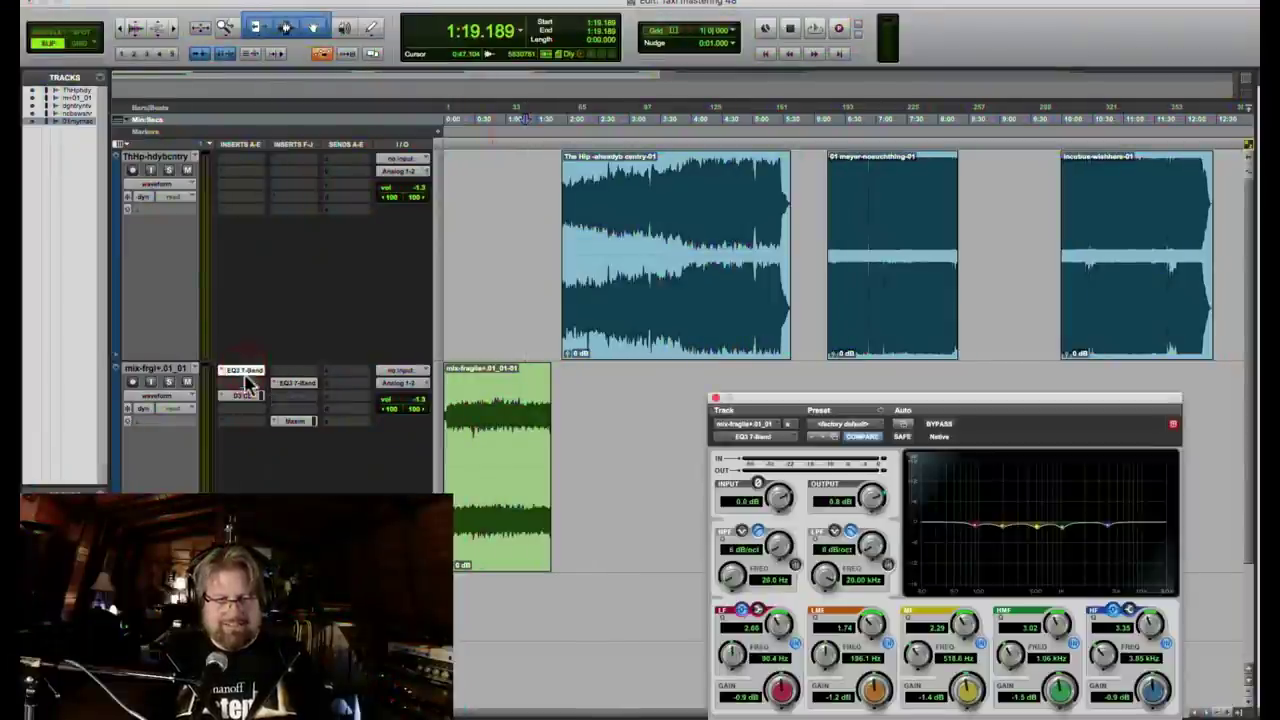
pyautogui.click(242, 395)
pyautogui.click(297, 382)
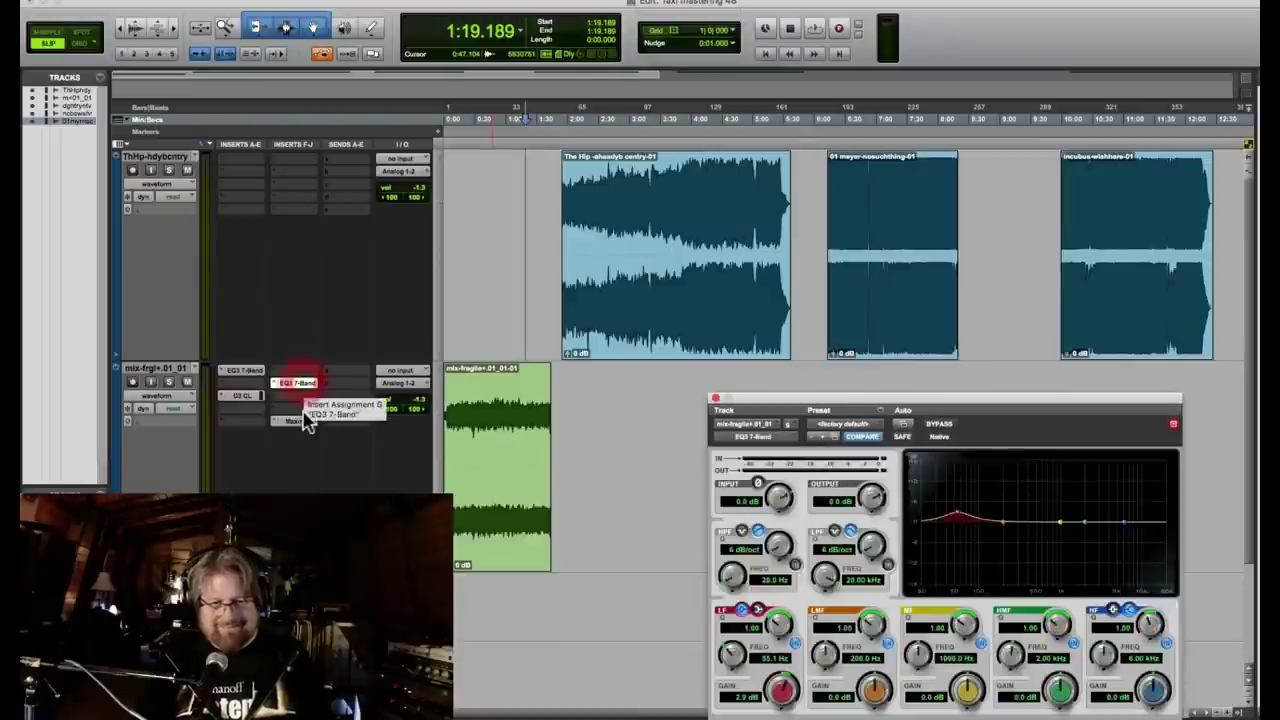
pyautogui.click(300, 421)
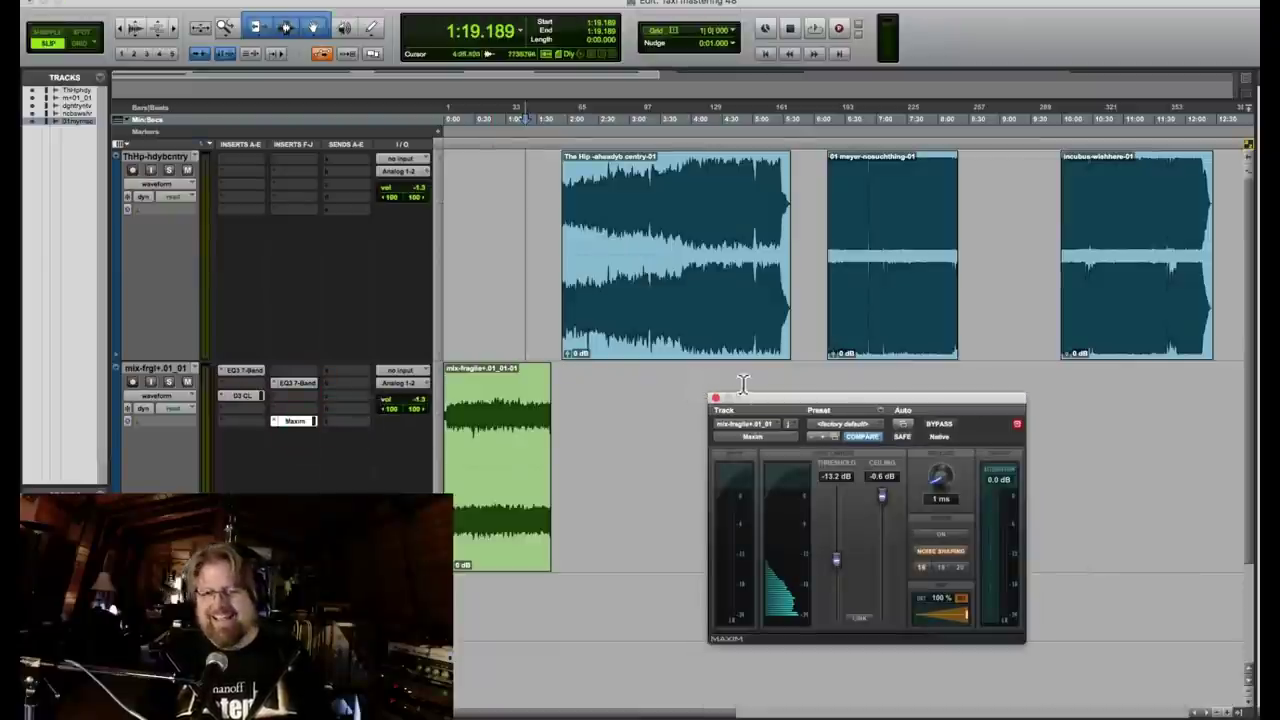
pyautogui.moveTo(760, 398); pyautogui.dragTo(738, 333)
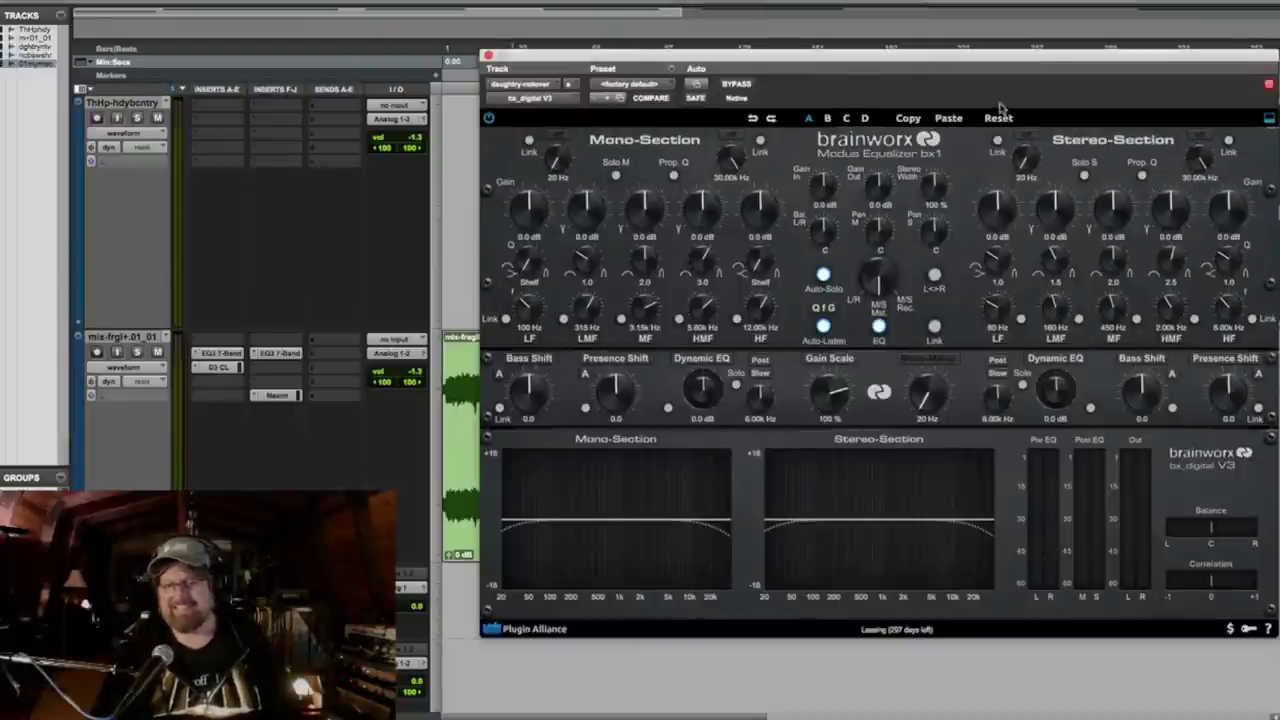
# Close the bx_digital V3 equalizer and inspect the first EQ3 7-Band insert's settings on the mix track, closing its window.
pyautogui.moveTo(935, 64); pyautogui.dragTo(837, 1)
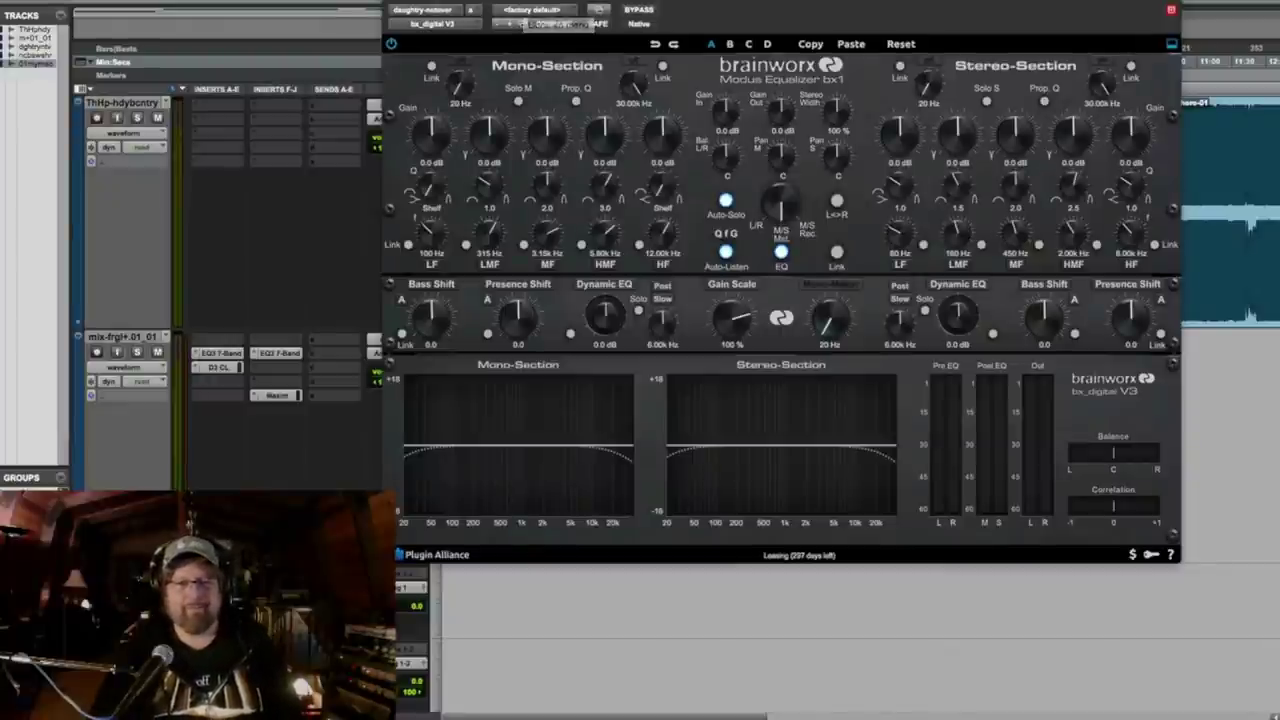
pyautogui.press('super+w')
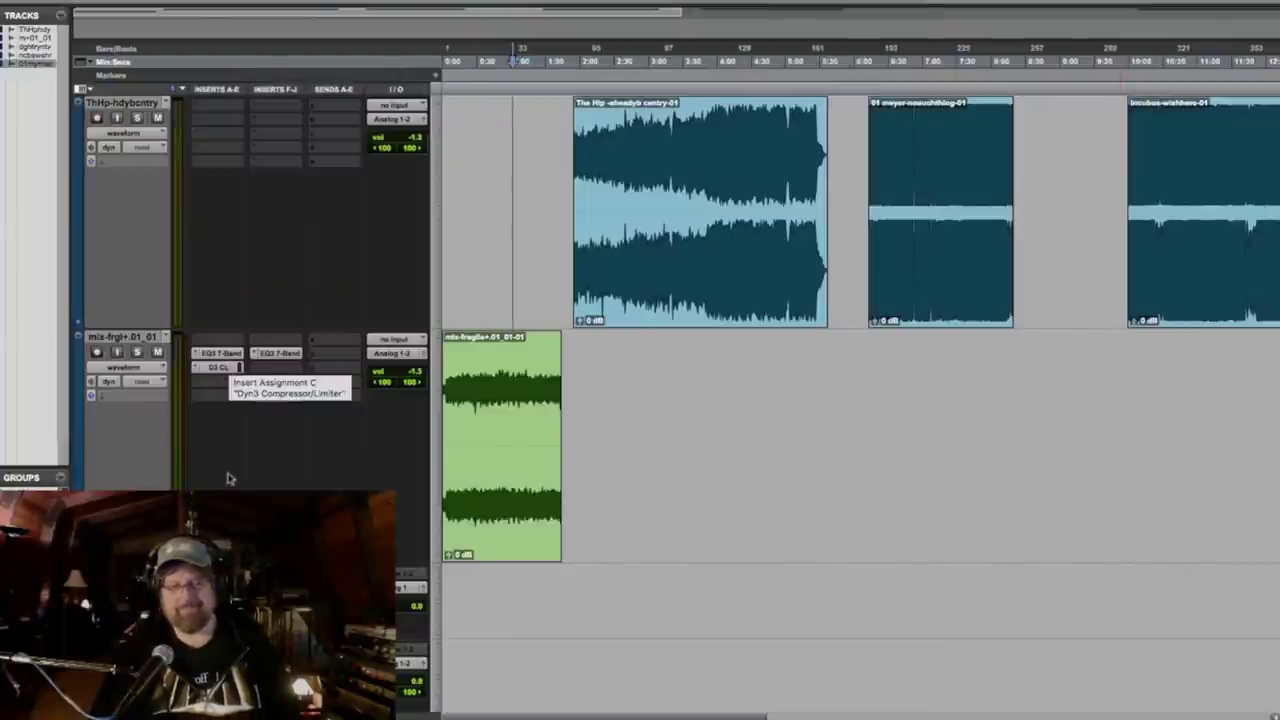
pyautogui.click(217, 354)
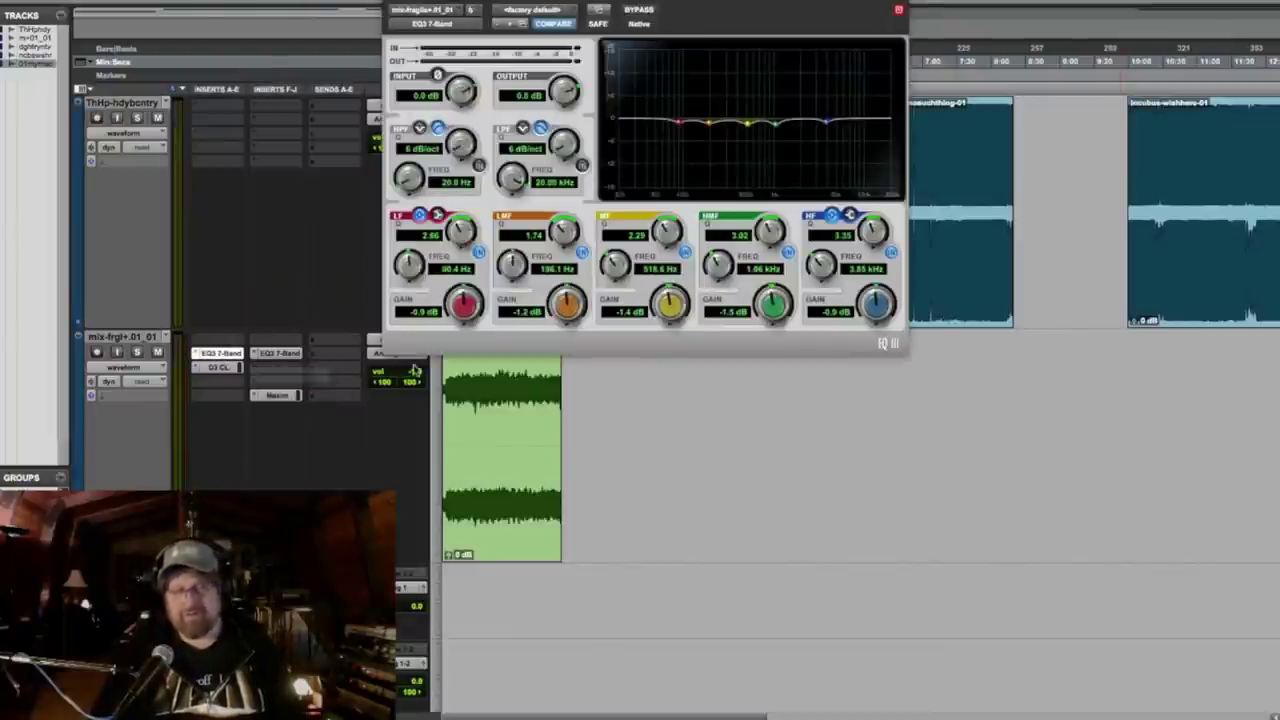
pyautogui.moveTo(580, 15); pyautogui.dragTo(797, 161)
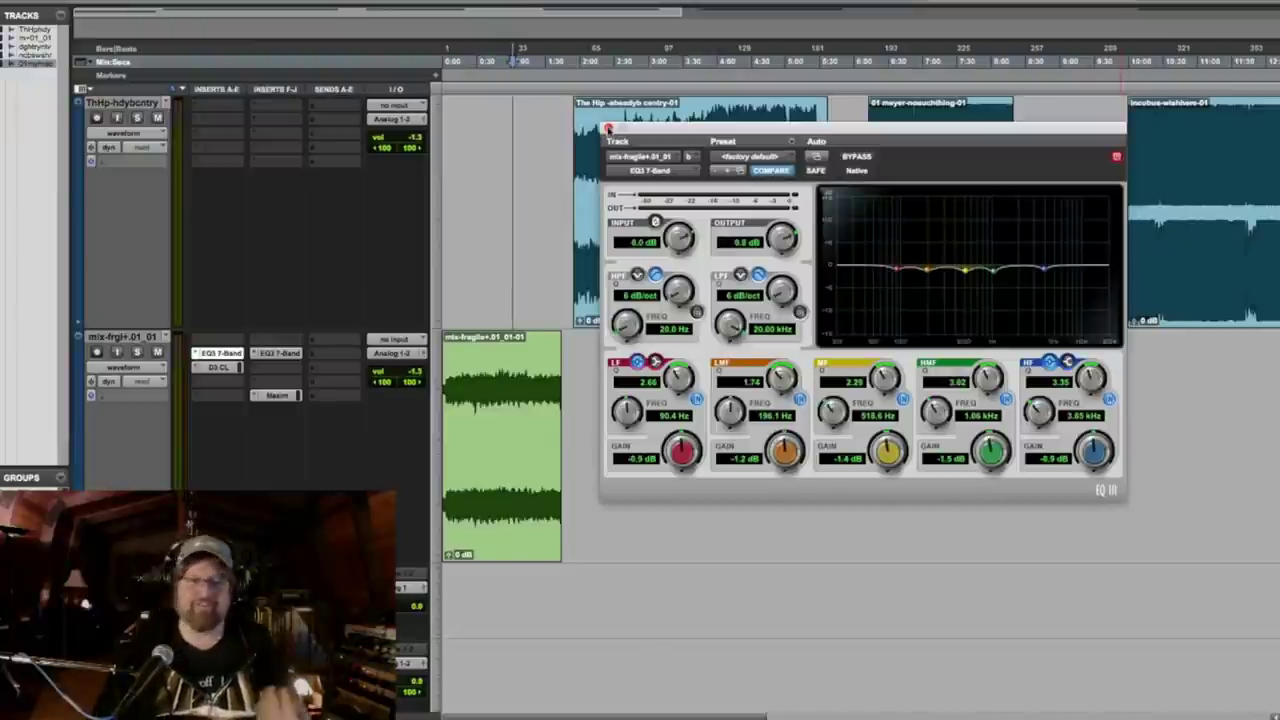
pyautogui.click(607, 129)
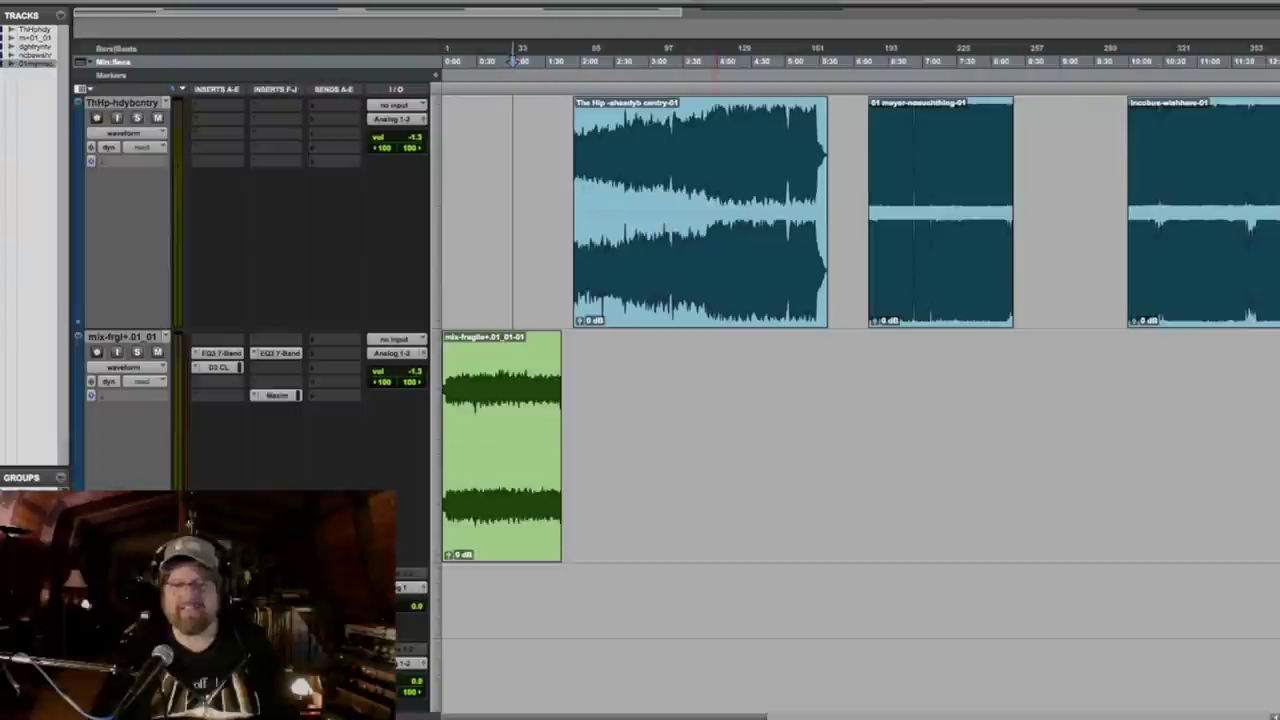
# Audition the loud section of The Hip reference from about 4:21 and reposition the playback start to about 4:11.
pyautogui.click(743, 148)
pyautogui.press('space')
pyautogui.press('space')
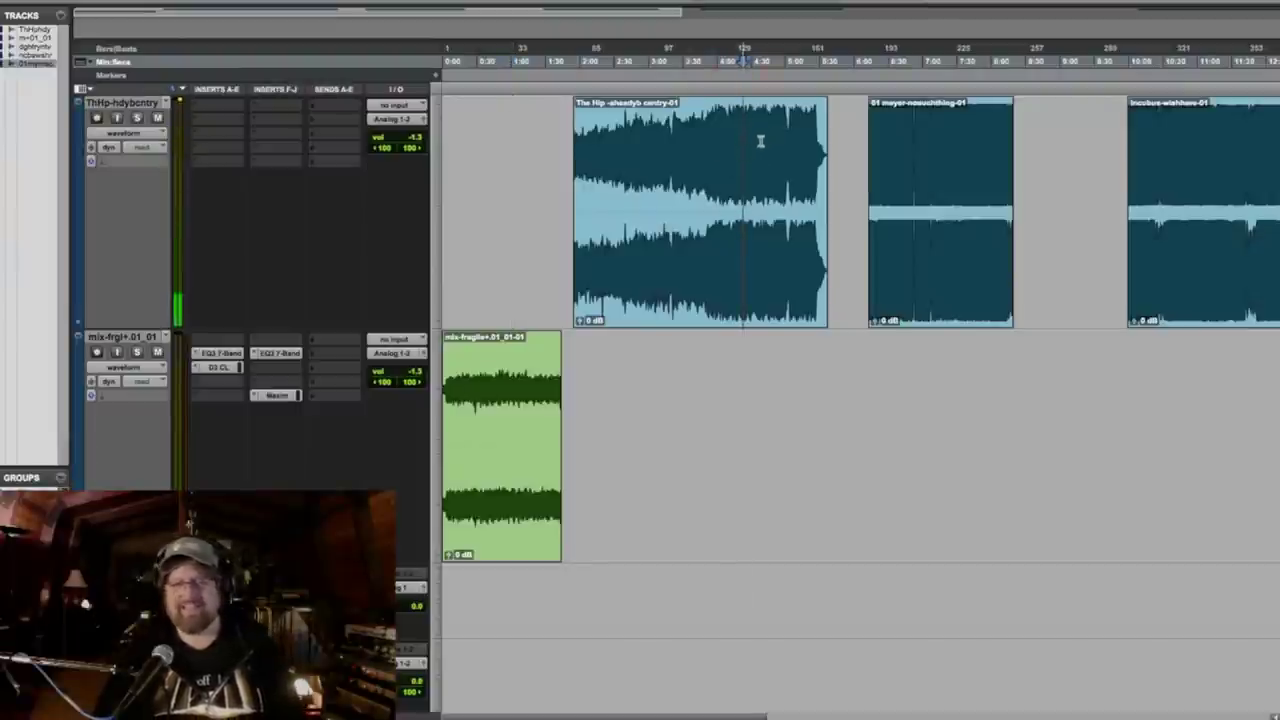
pyautogui.click(731, 139)
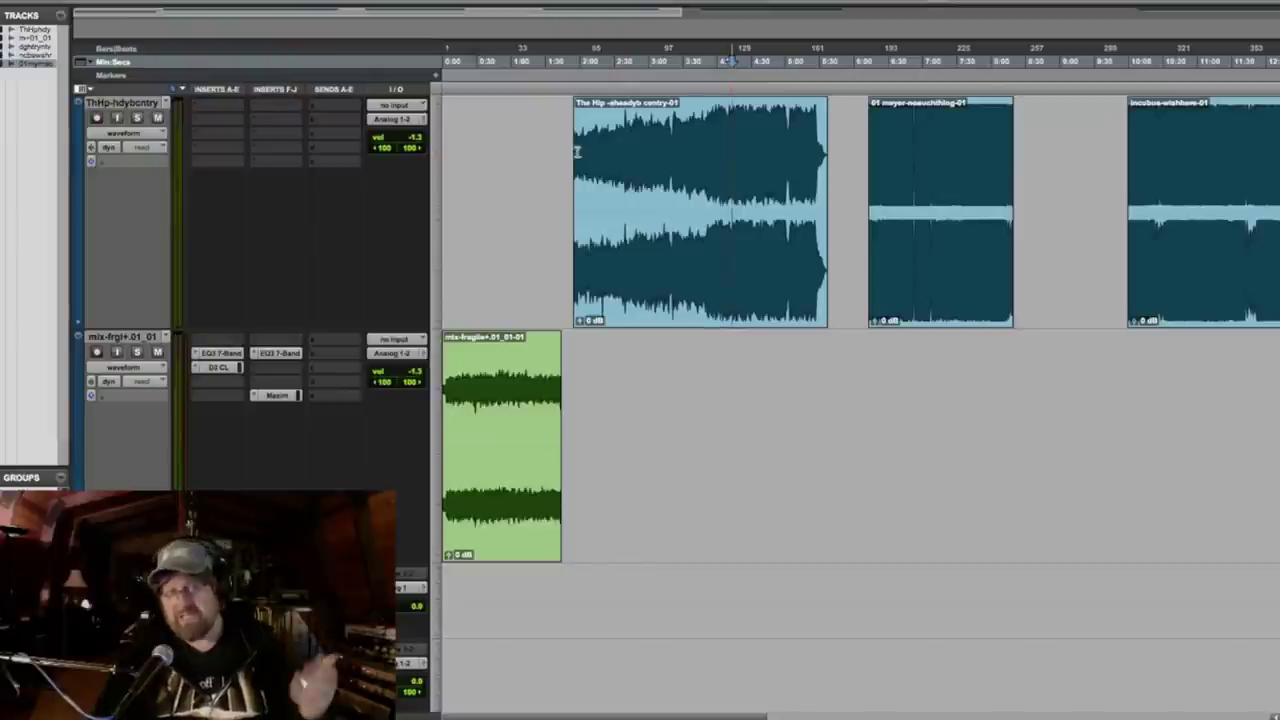
# Cue playback at about 0:56 in the mix, open its second EQ3 7-Band and move the window lower, clear of the reference waveforms.
pyautogui.click(507, 146)
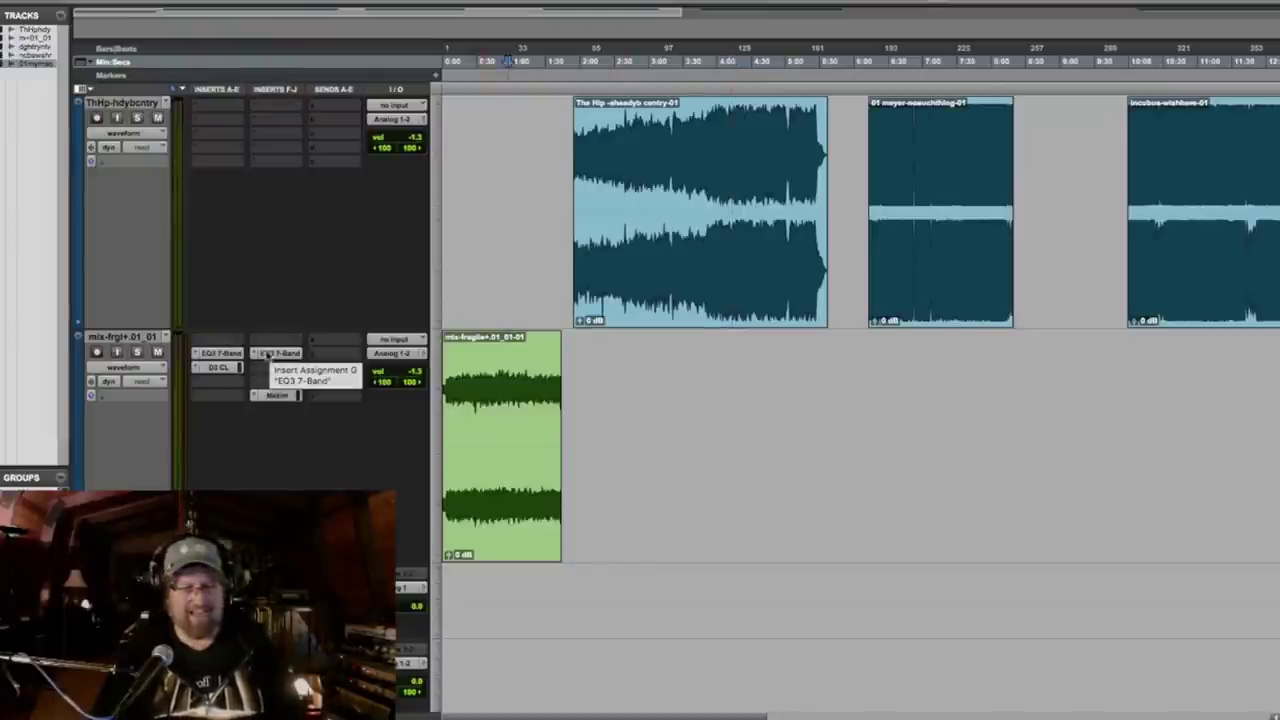
pyautogui.click(274, 355)
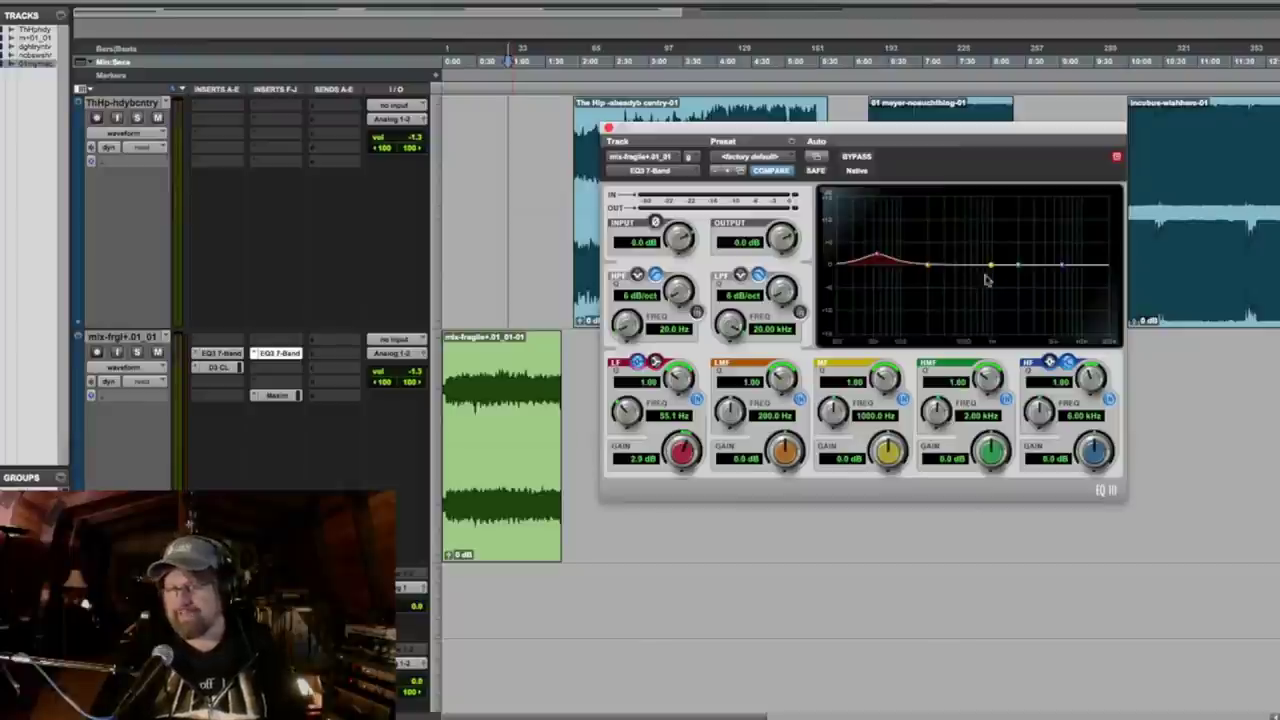
pyautogui.moveTo(846, 132); pyautogui.dragTo(1038, 282)
# Compare the mix around 0:56 and 1:04 with The Hip reference around 4:15 and the Mayer reference around 7:18.
pyautogui.press('space')
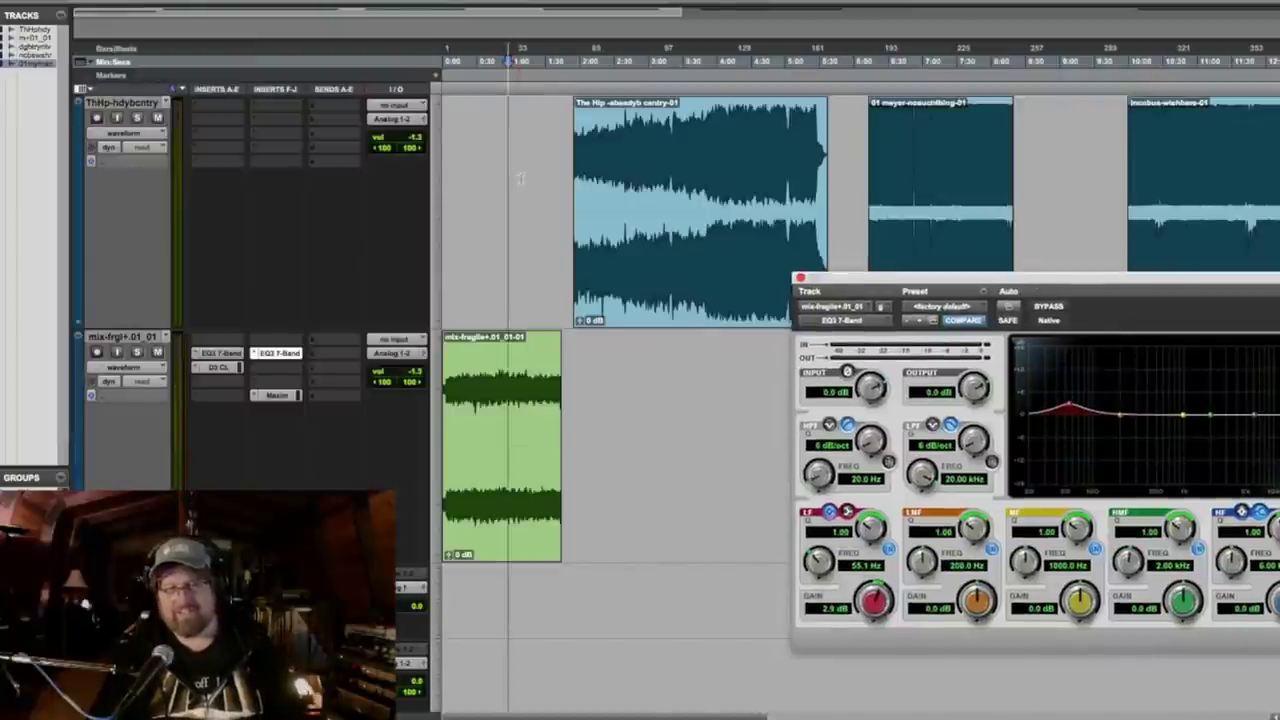
pyautogui.click(734, 148)
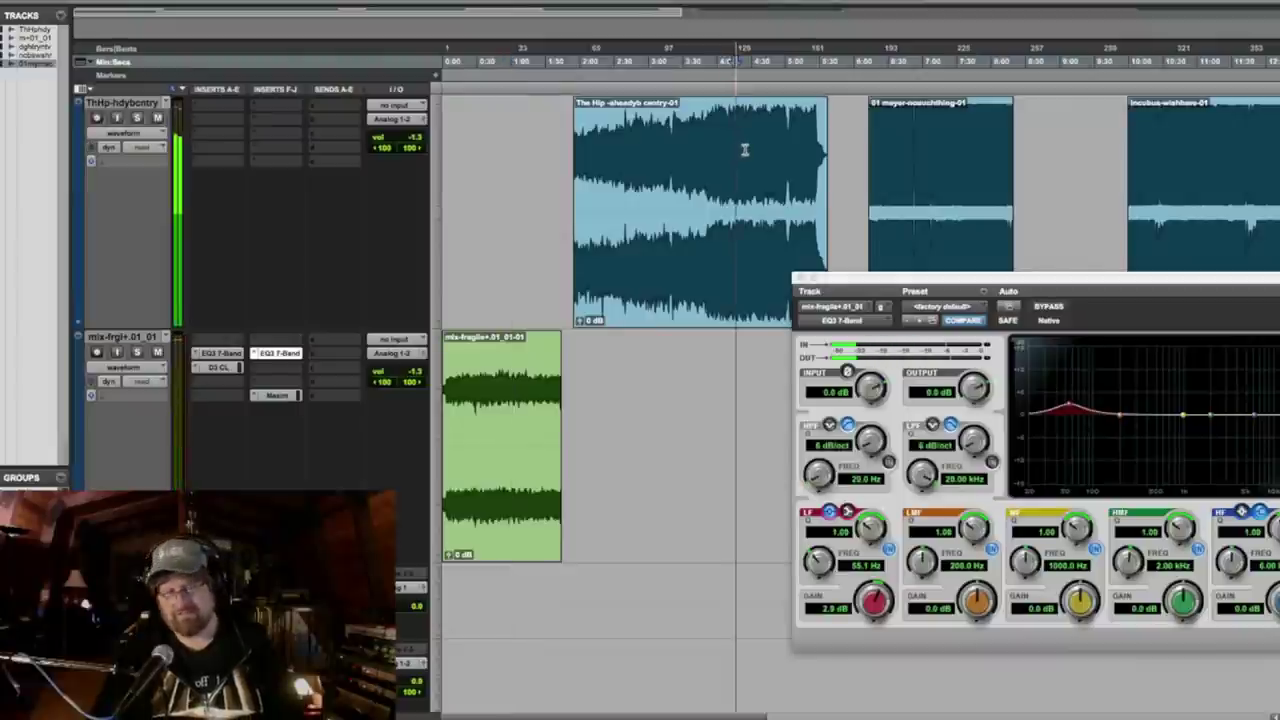
pyautogui.press('space')
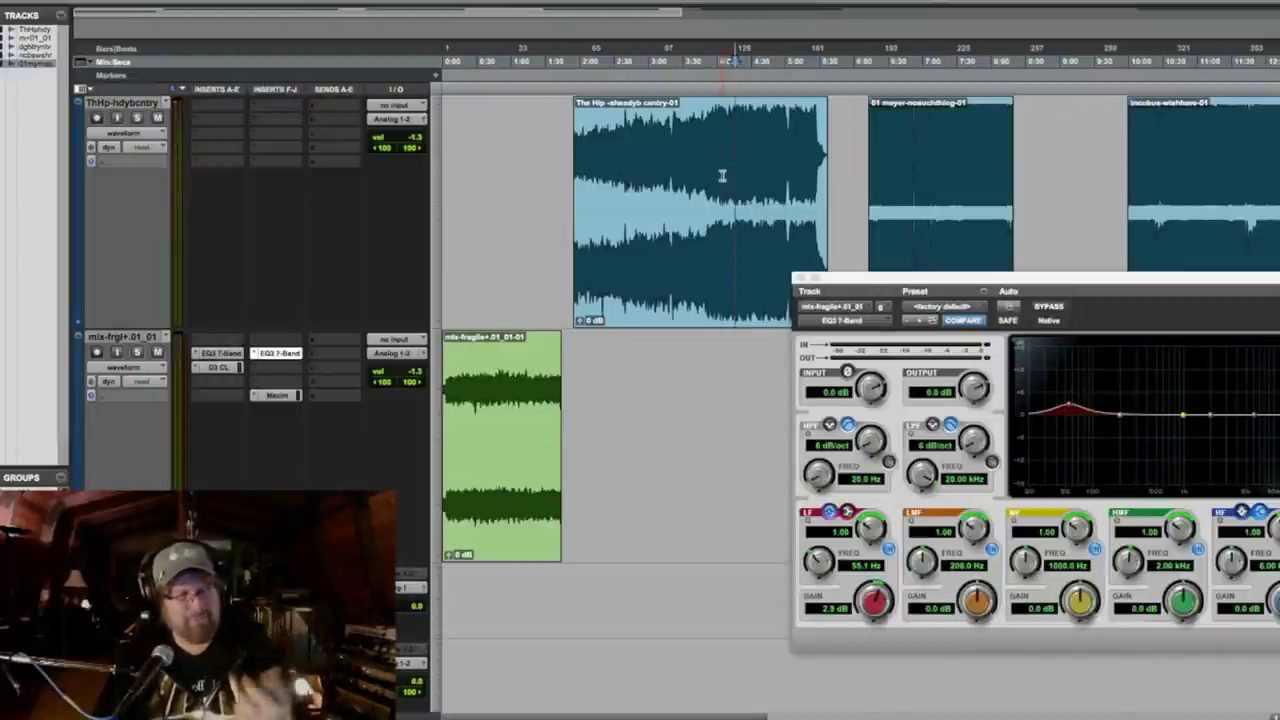
pyautogui.click(518, 178)
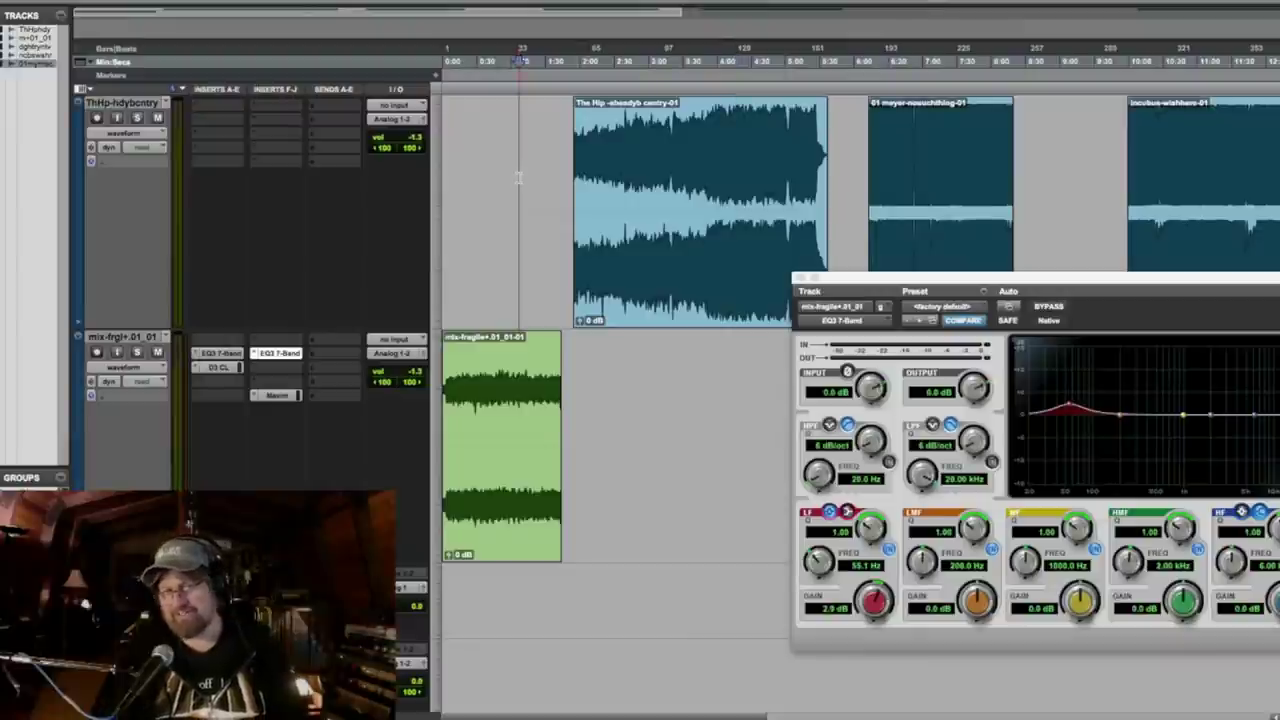
pyautogui.press('space')
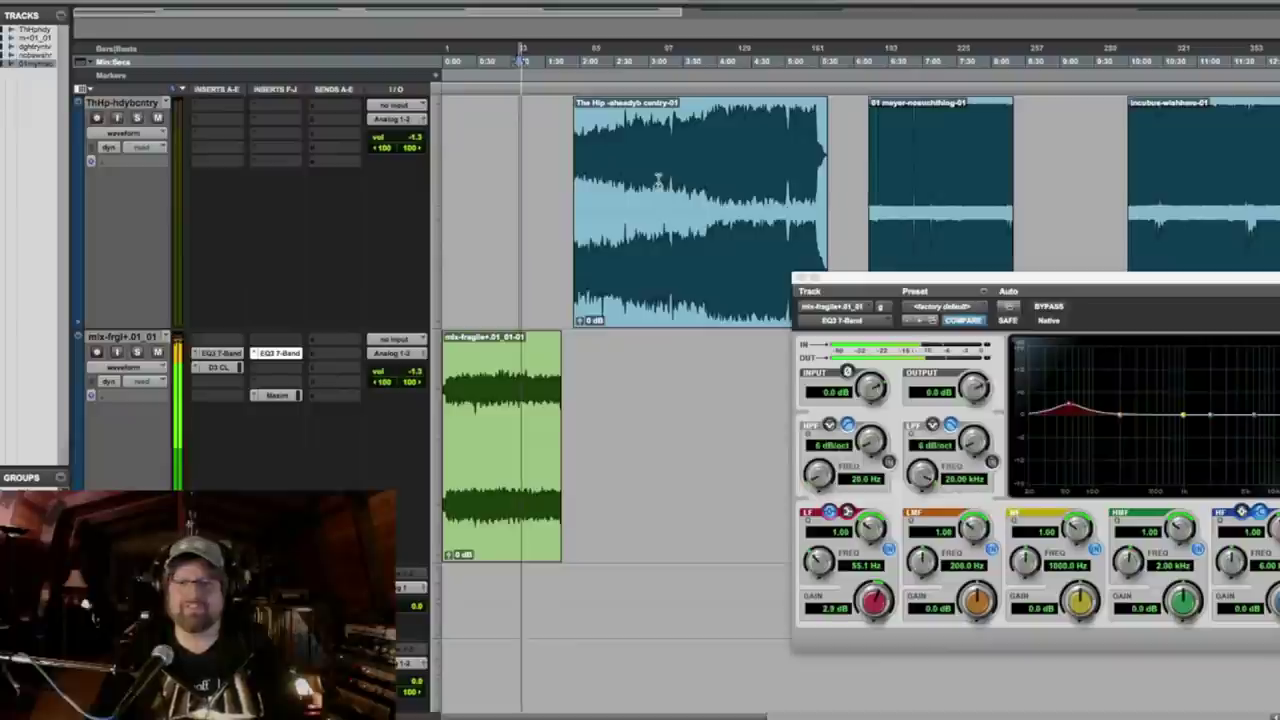
pyautogui.click(737, 143)
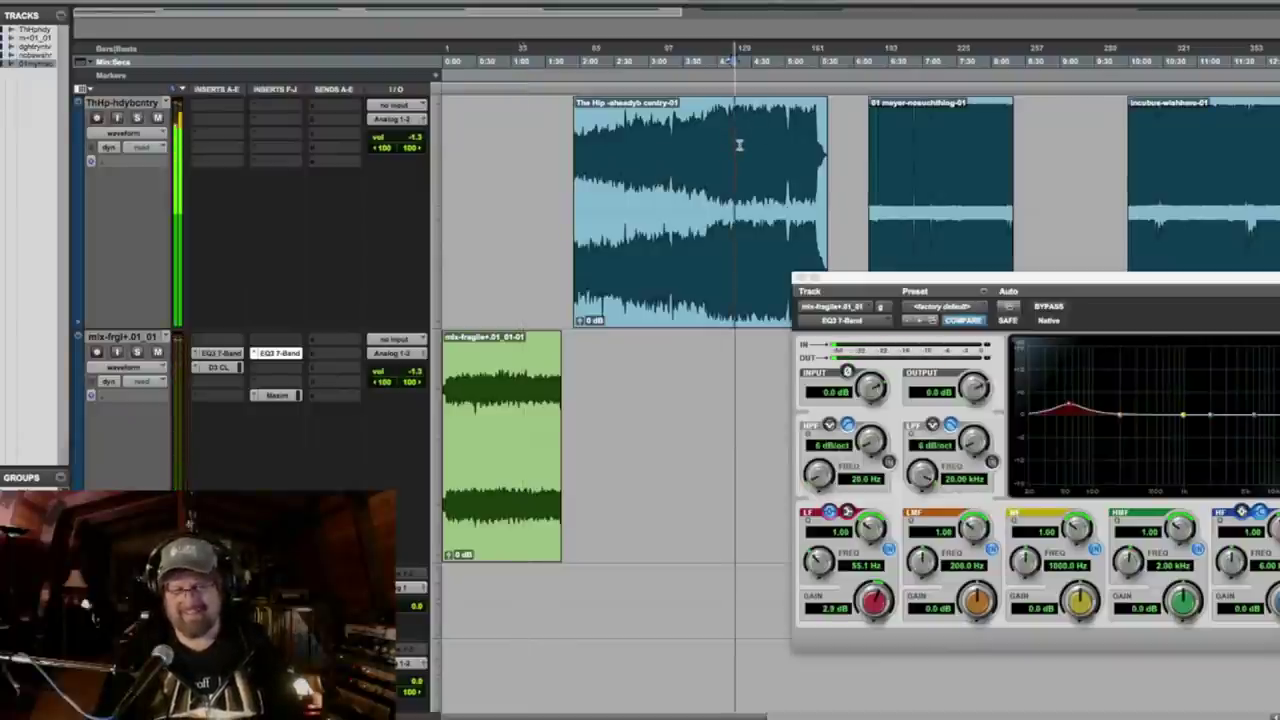
pyautogui.press('space')
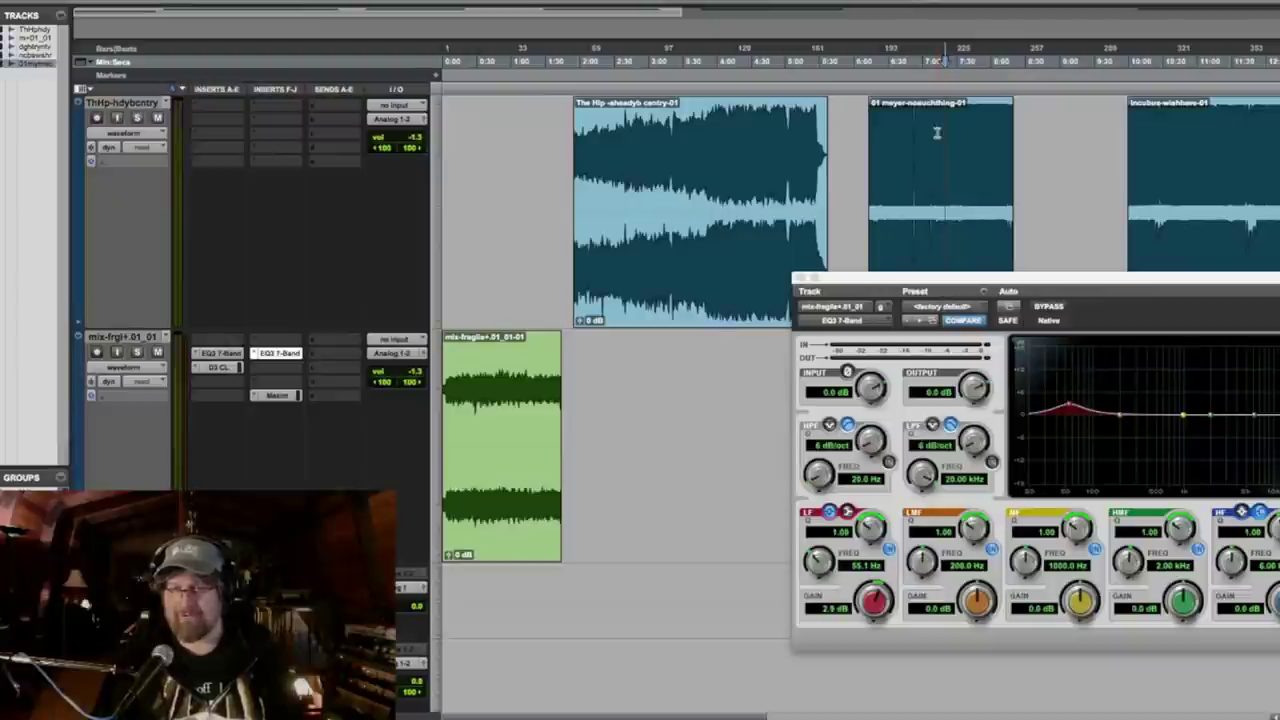
pyautogui.press('space')
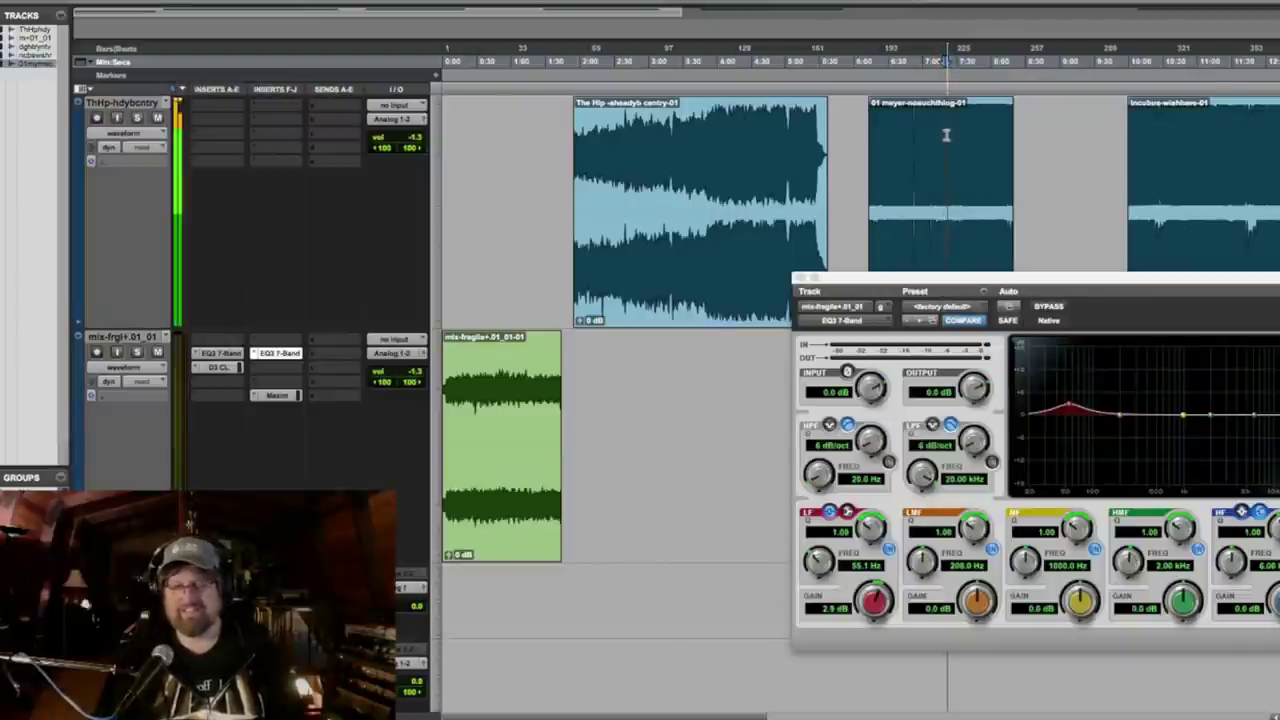
pyautogui.press('space')
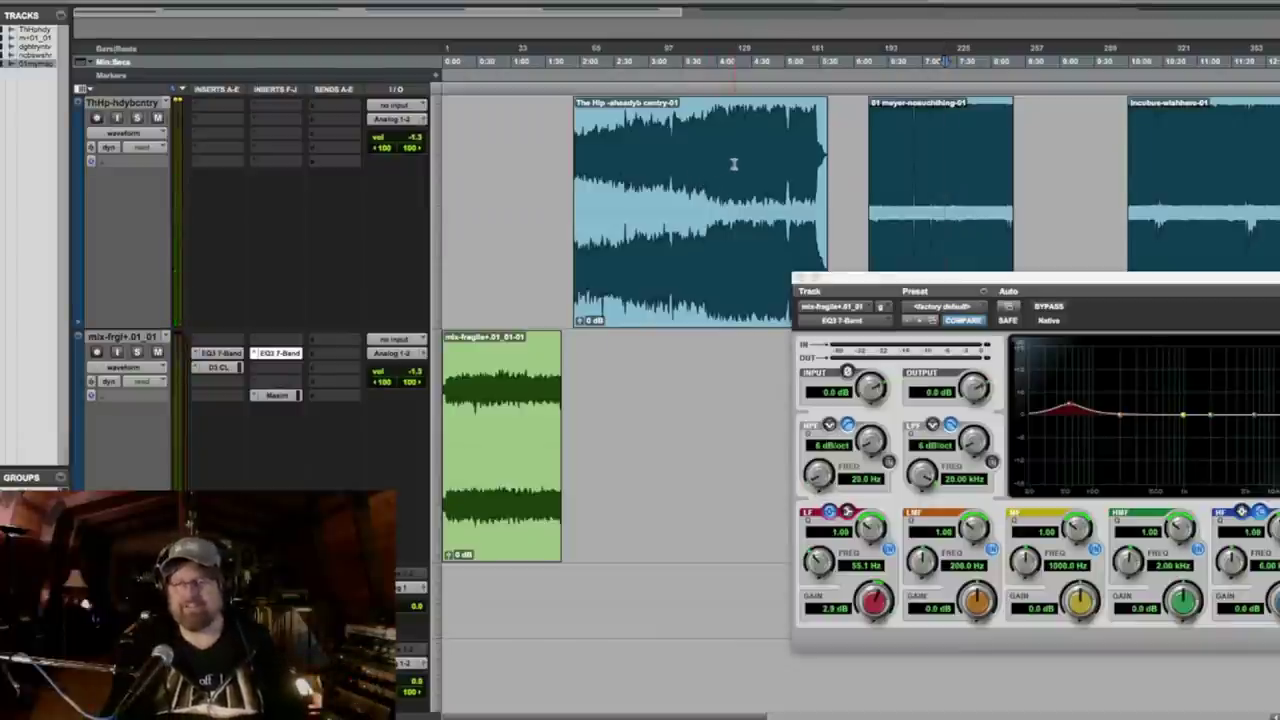
# Boost the second EQ's HMF band by 2.4 dB at 2.75 kHz during mix playback from about 0:56, auditioning it switched off and on.
pyautogui.moveTo(988, 278); pyautogui.dragTo(789, 156)
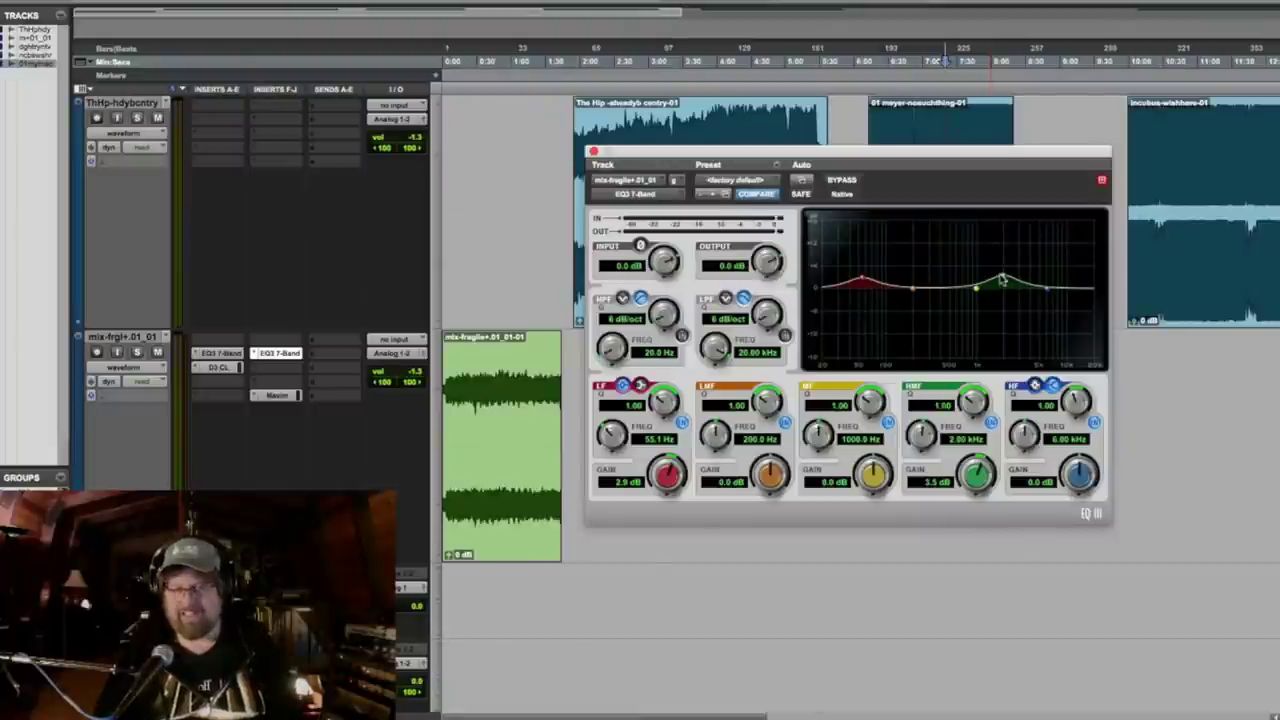
pyautogui.press('space')
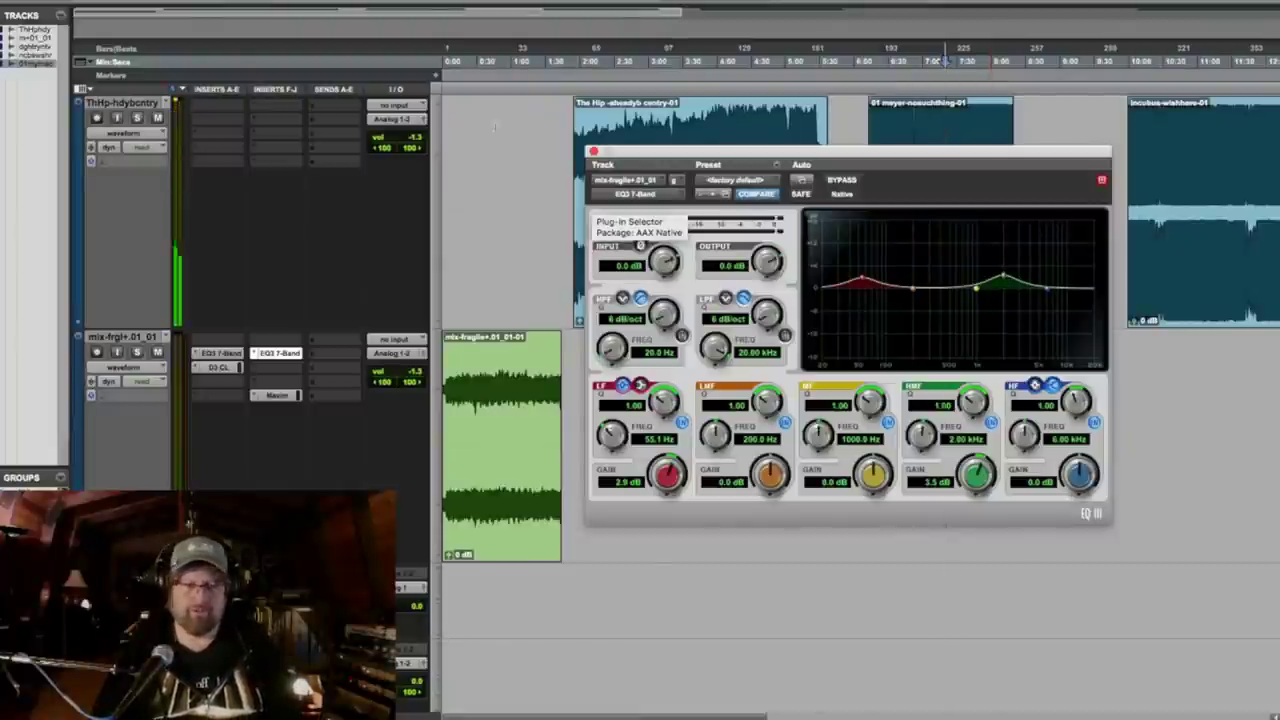
pyautogui.press('space')
pyautogui.click(508, 152)
pyautogui.press('space')
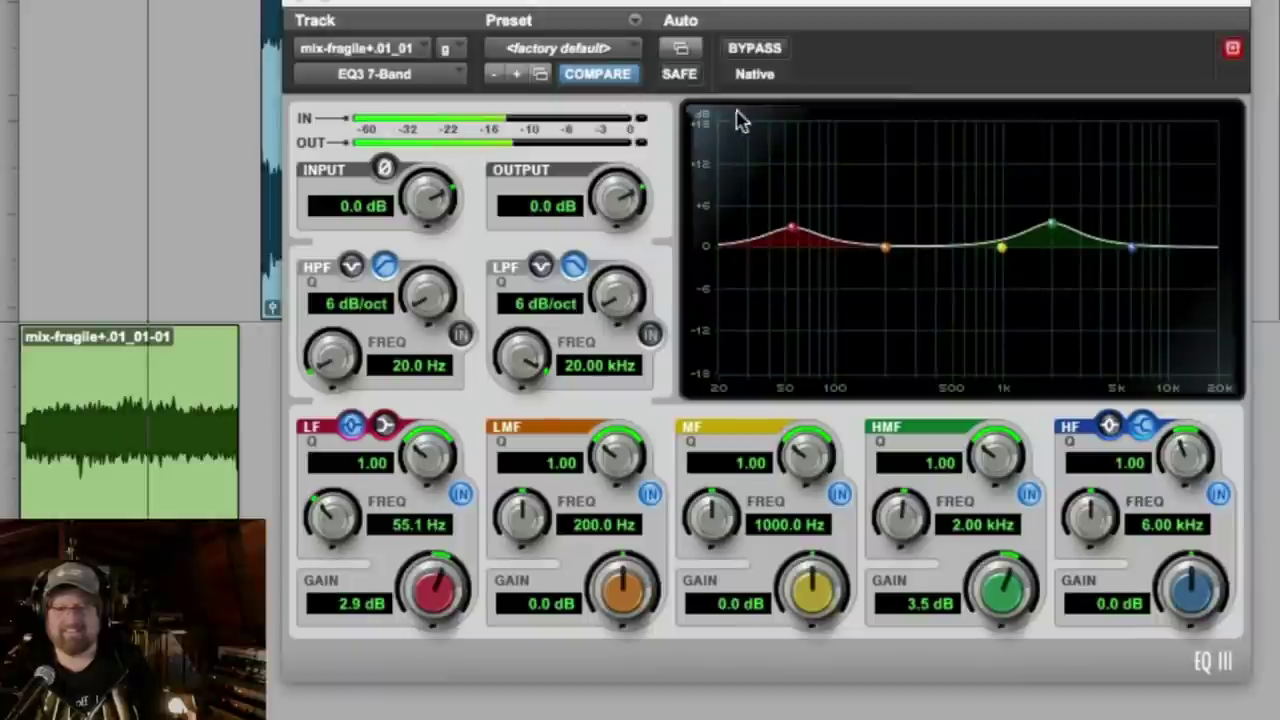
pyautogui.moveTo(1048, 226); pyautogui.dragTo(1074, 236)
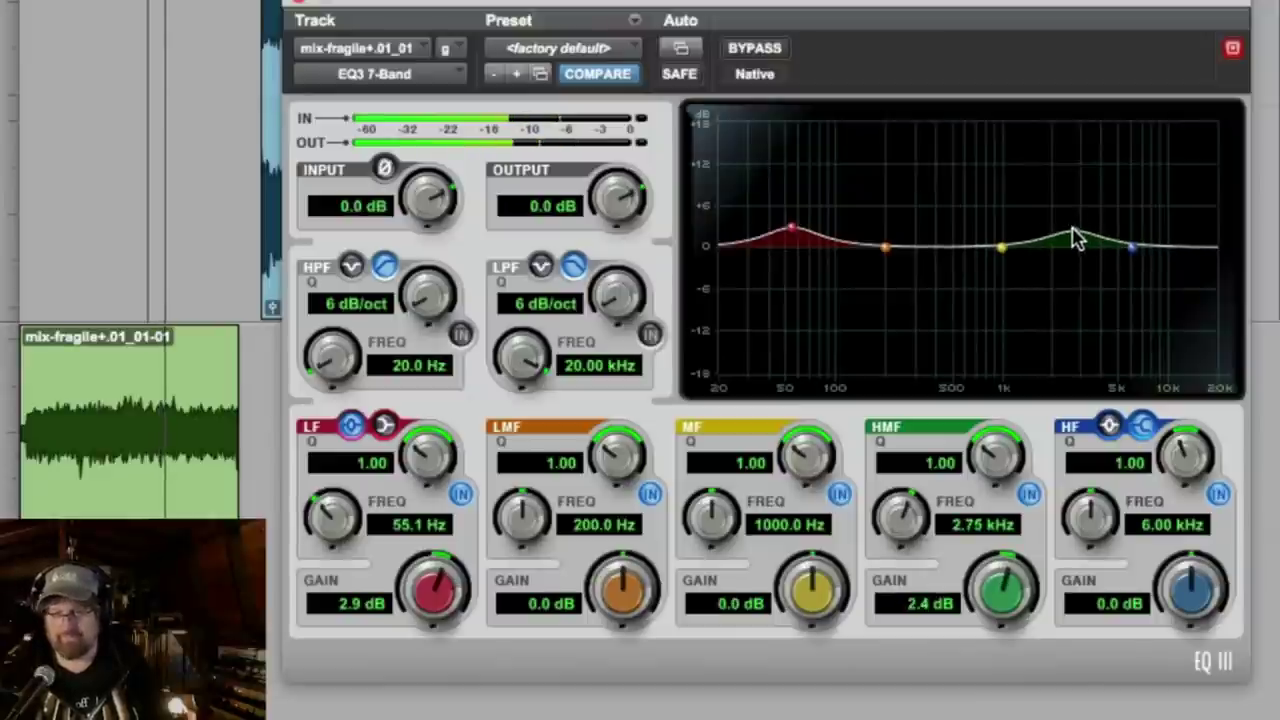
pyautogui.click(1029, 494)
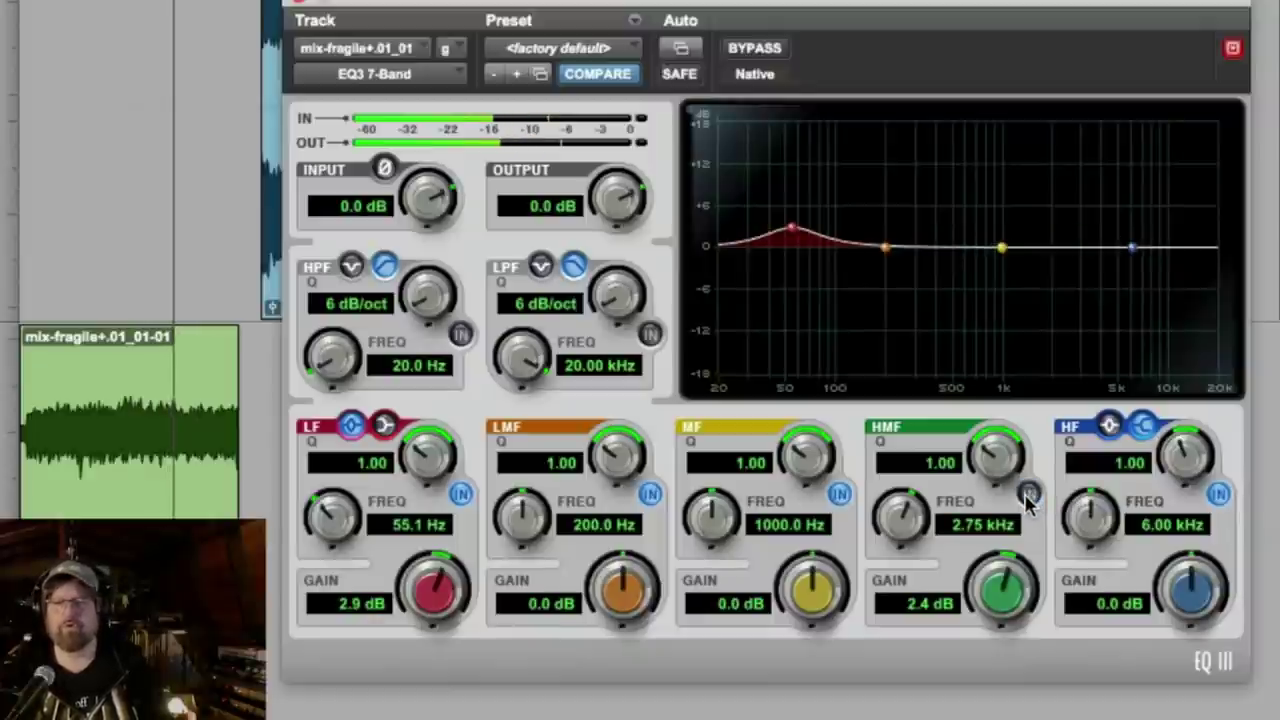
pyautogui.click(1029, 494)
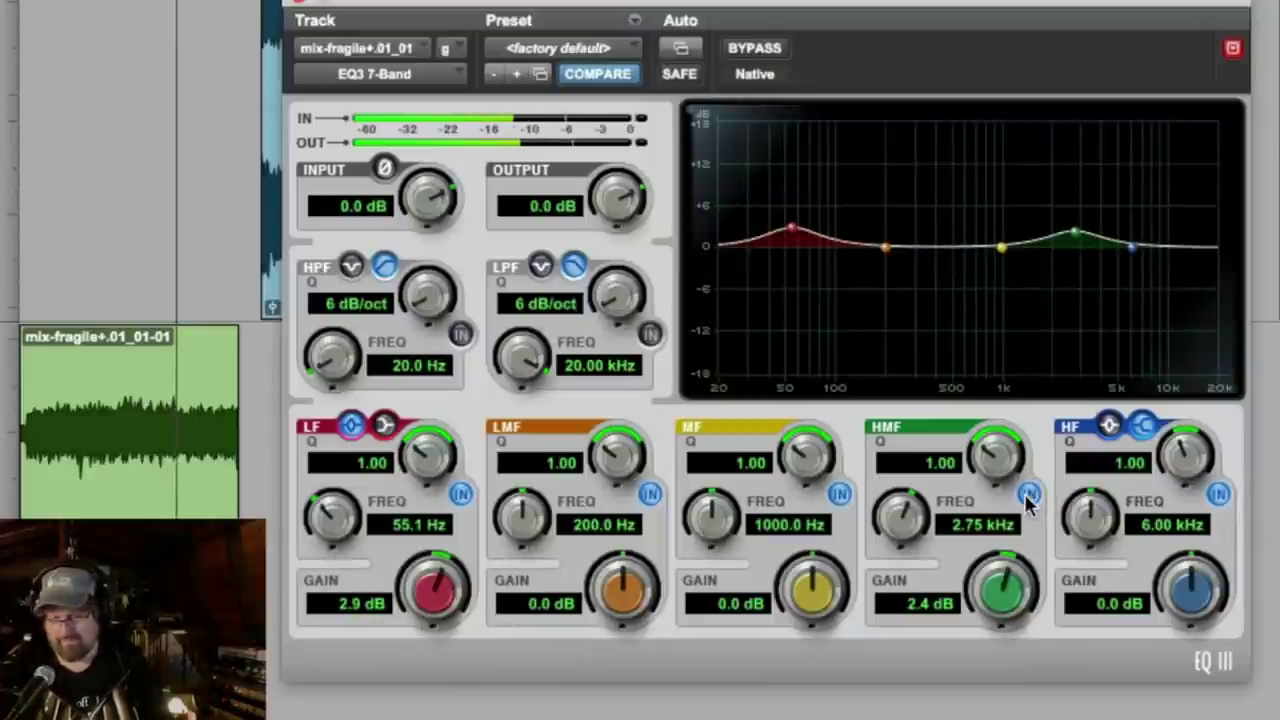
# Move the EQ window away from The Hip clip and compare that reference's loud section with the equalized mix.
pyautogui.moveTo(566, 6); pyautogui.dragTo(862, 68)
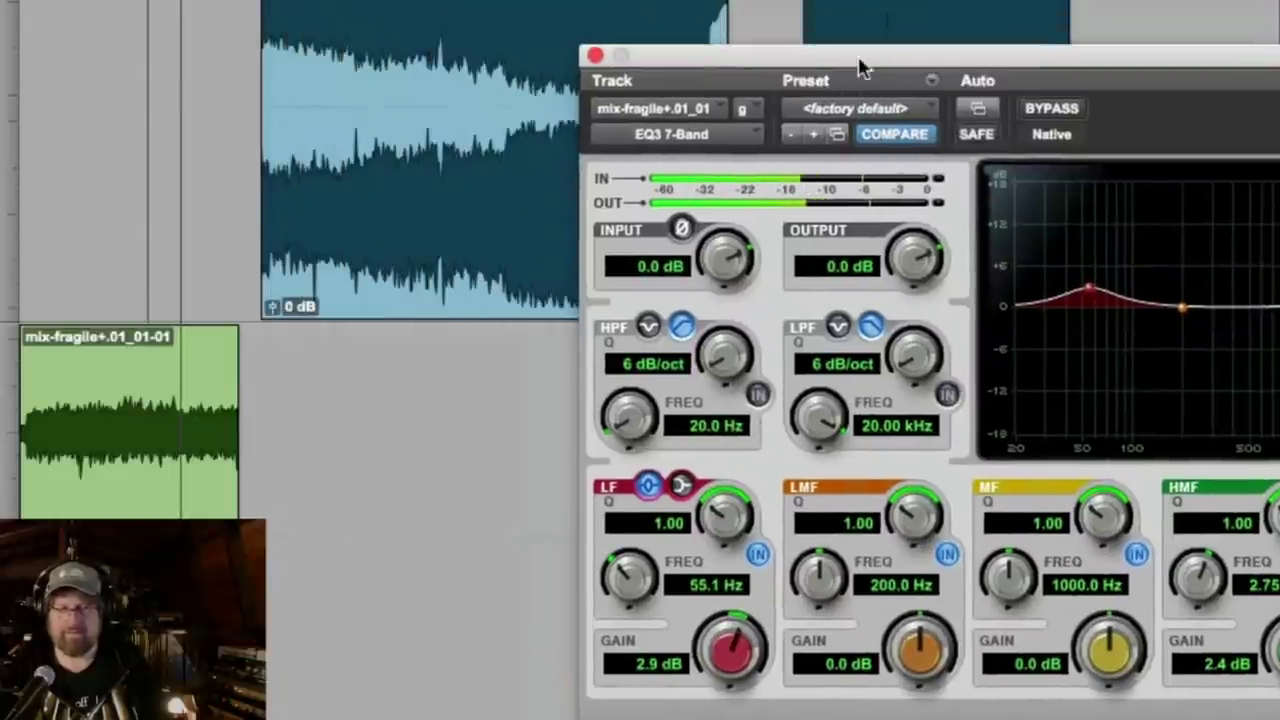
pyautogui.click(181, 177)
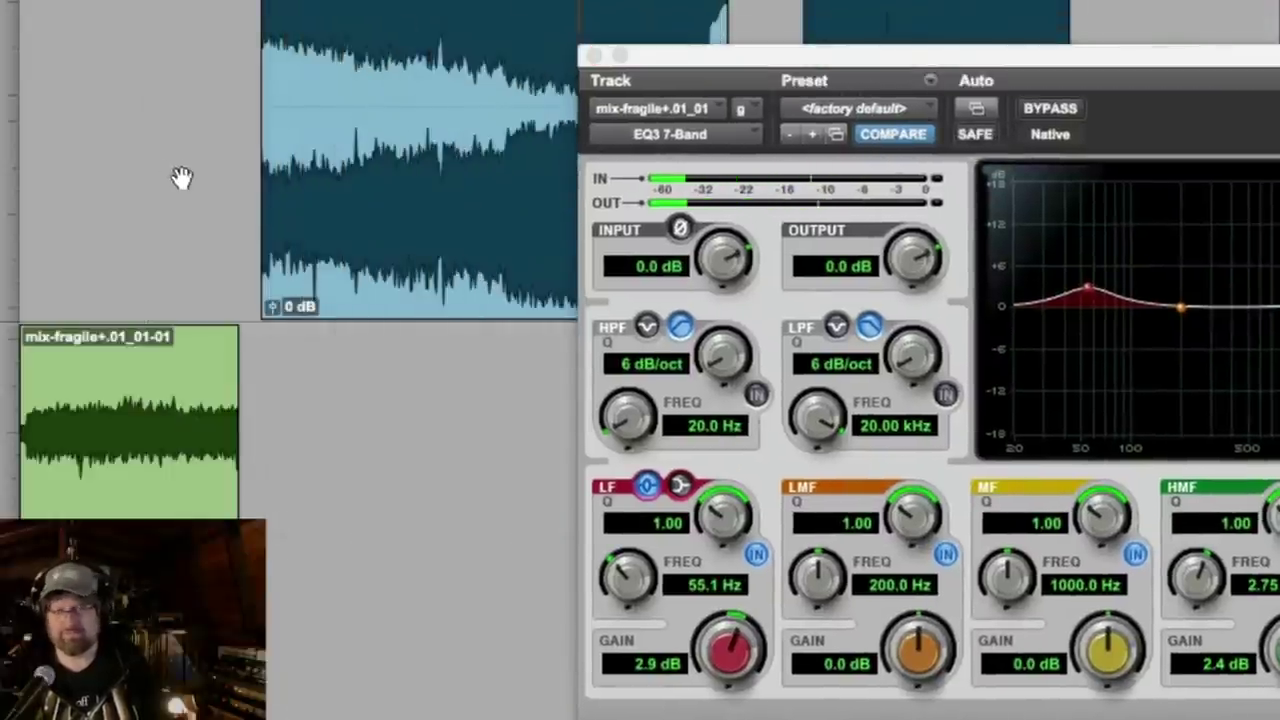
pyautogui.click(134, 44)
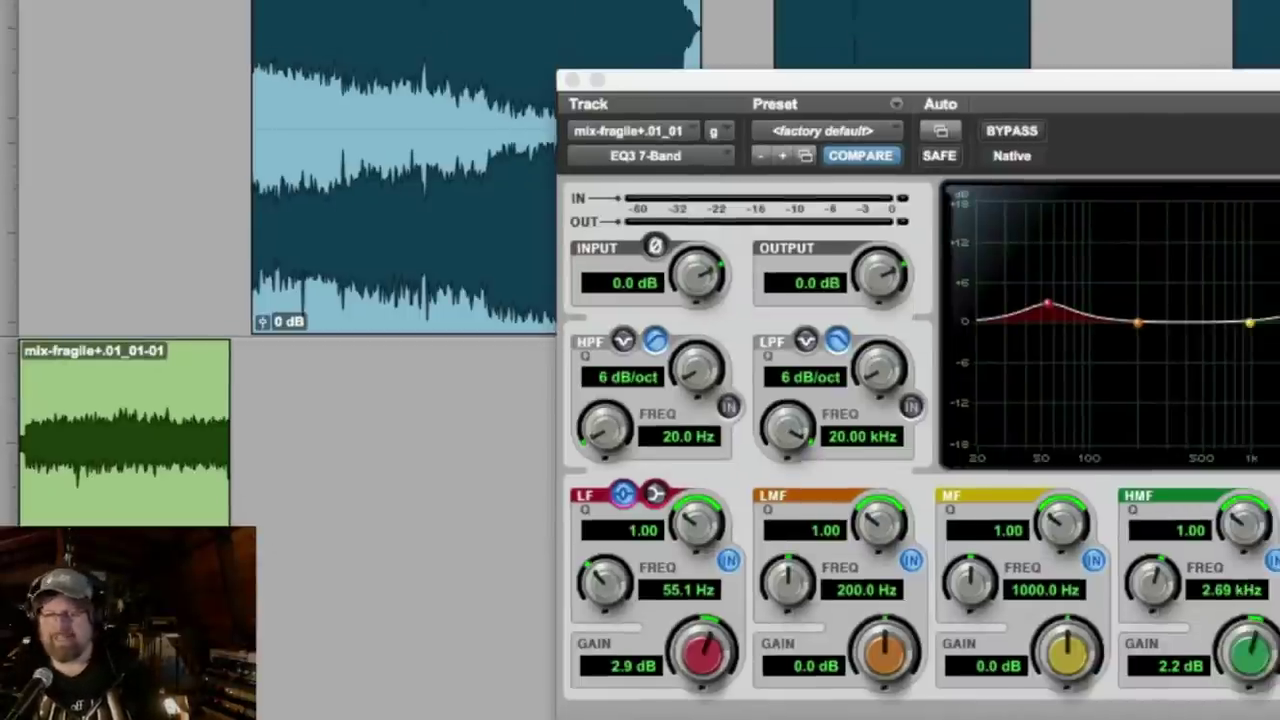
# Move the EQ window below the reference clips and play The Hip reference from about 4:26.
pyautogui.moveTo(971, 80); pyautogui.dragTo(1133, 328)
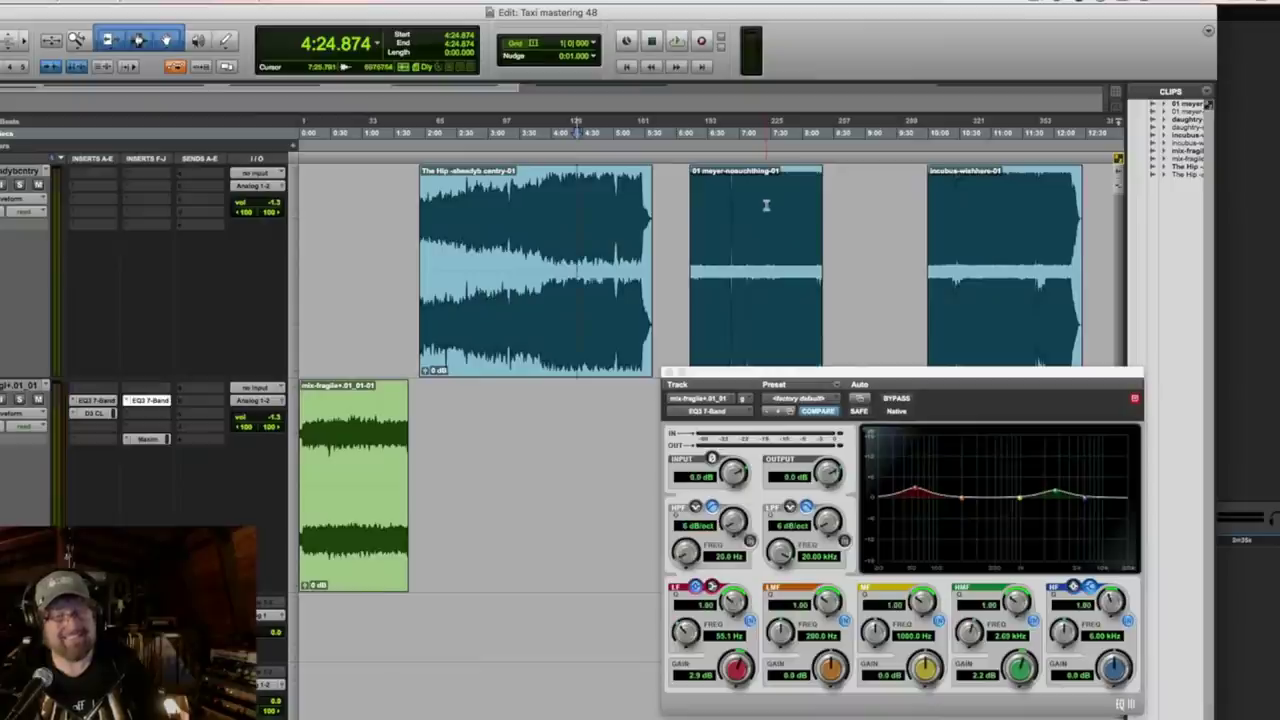
pyautogui.click(766, 205)
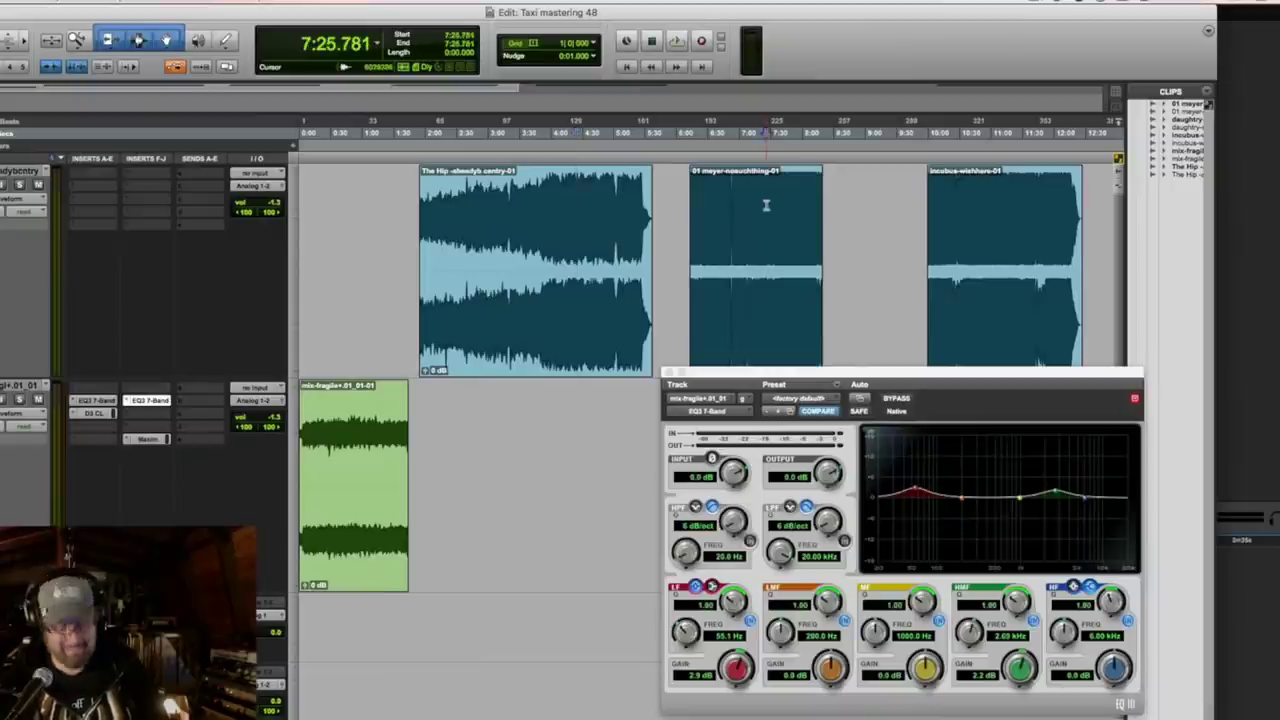
pyautogui.click(579, 212)
pyautogui.click(578, 211)
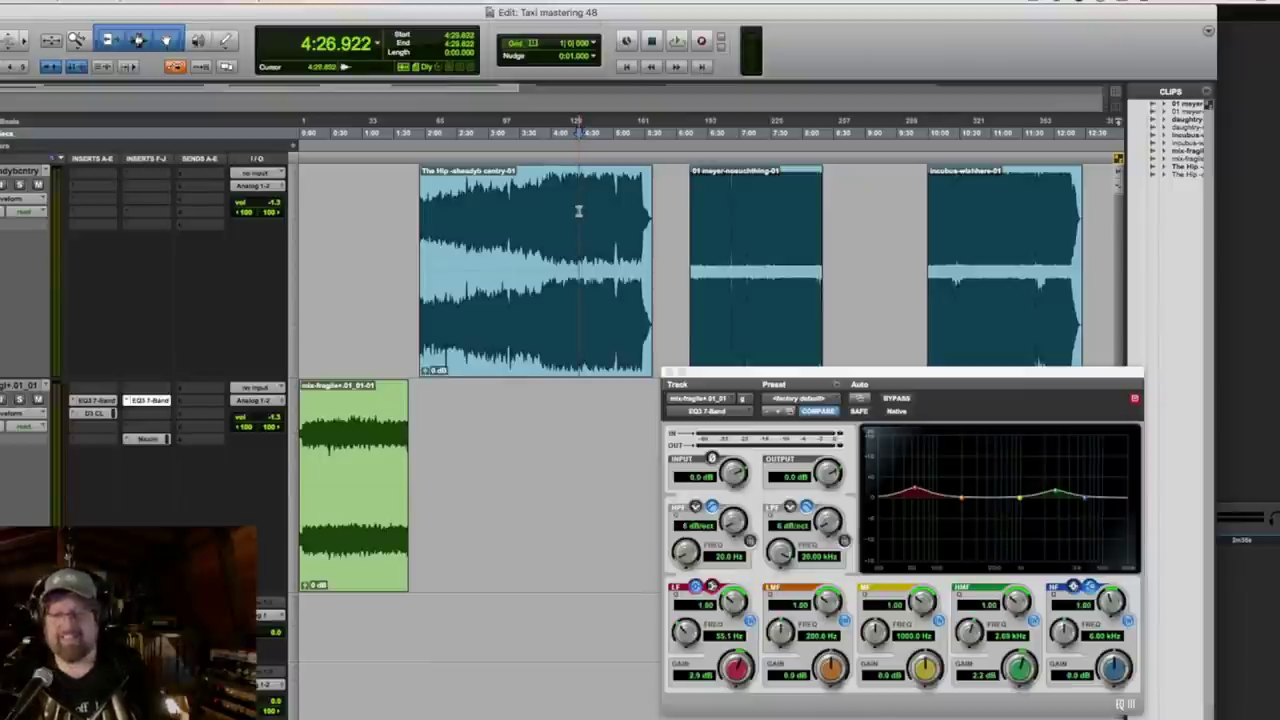
pyautogui.press('space')
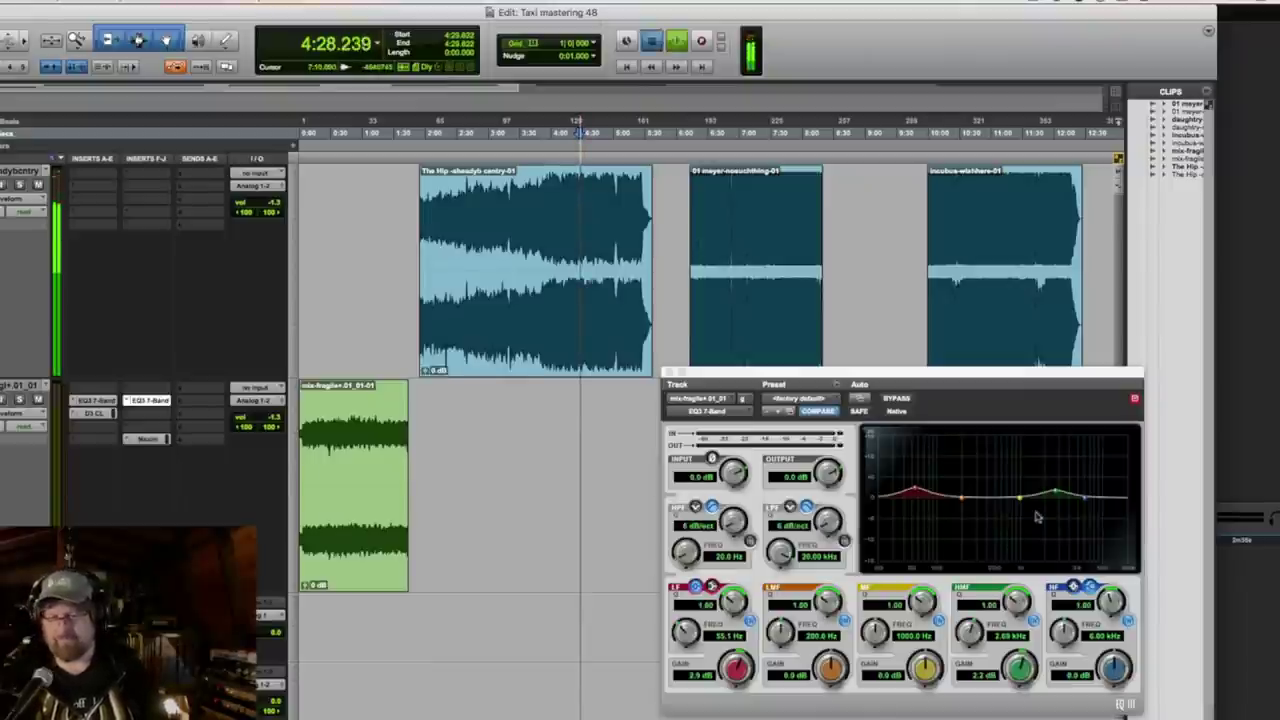
pyautogui.press('space')
# Audition the second EQ's HMF boost switched on and off during mix playback, leaving the band switched off.
pyautogui.click(356, 218)
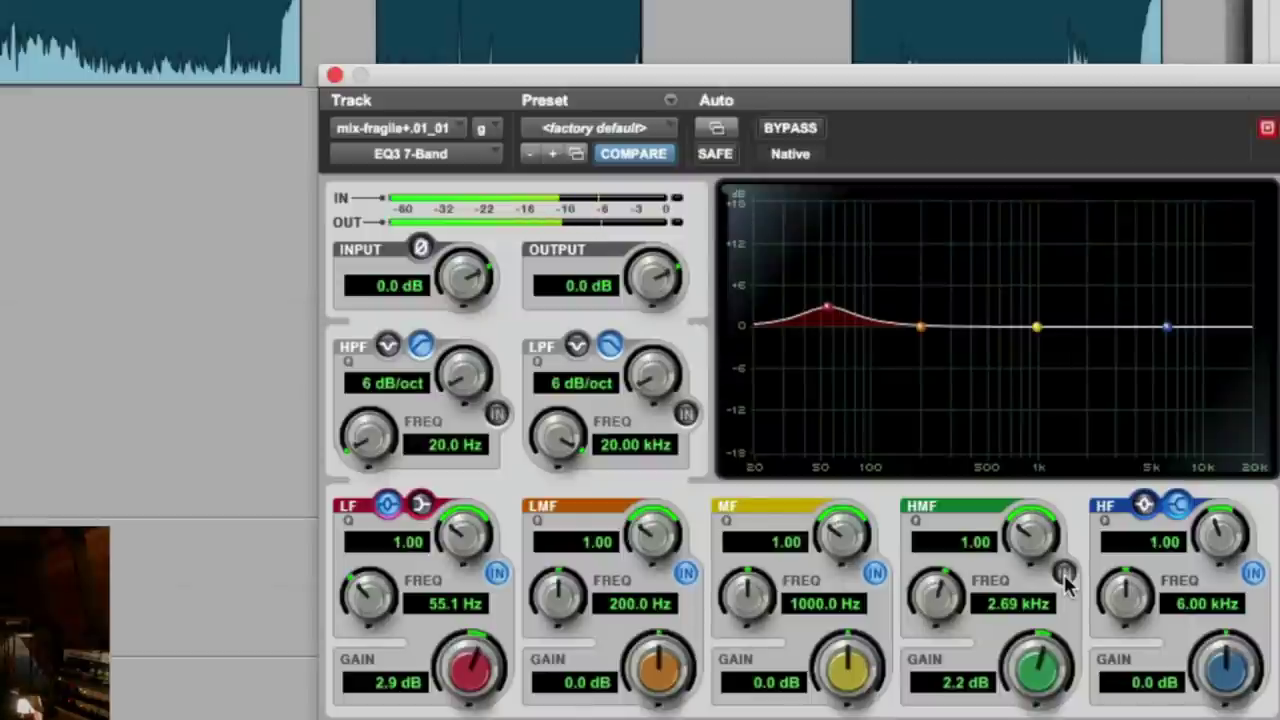
pyautogui.click(1064, 574)
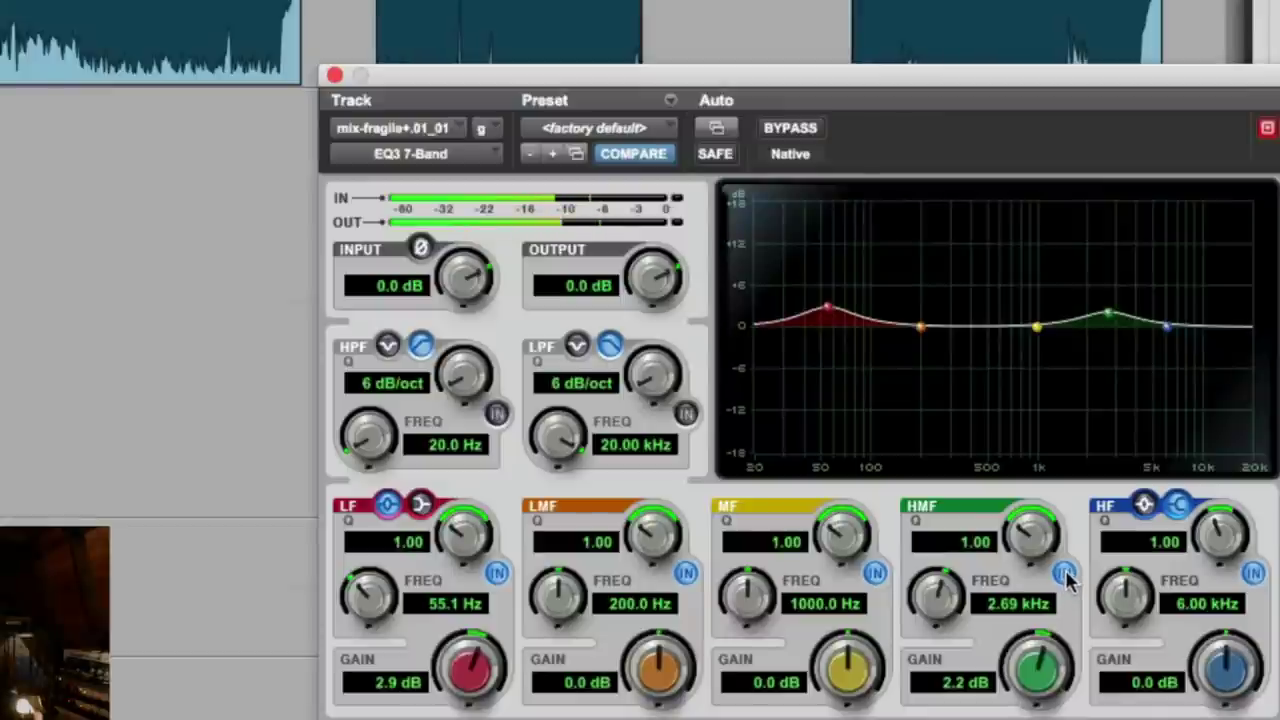
pyautogui.click(1064, 574)
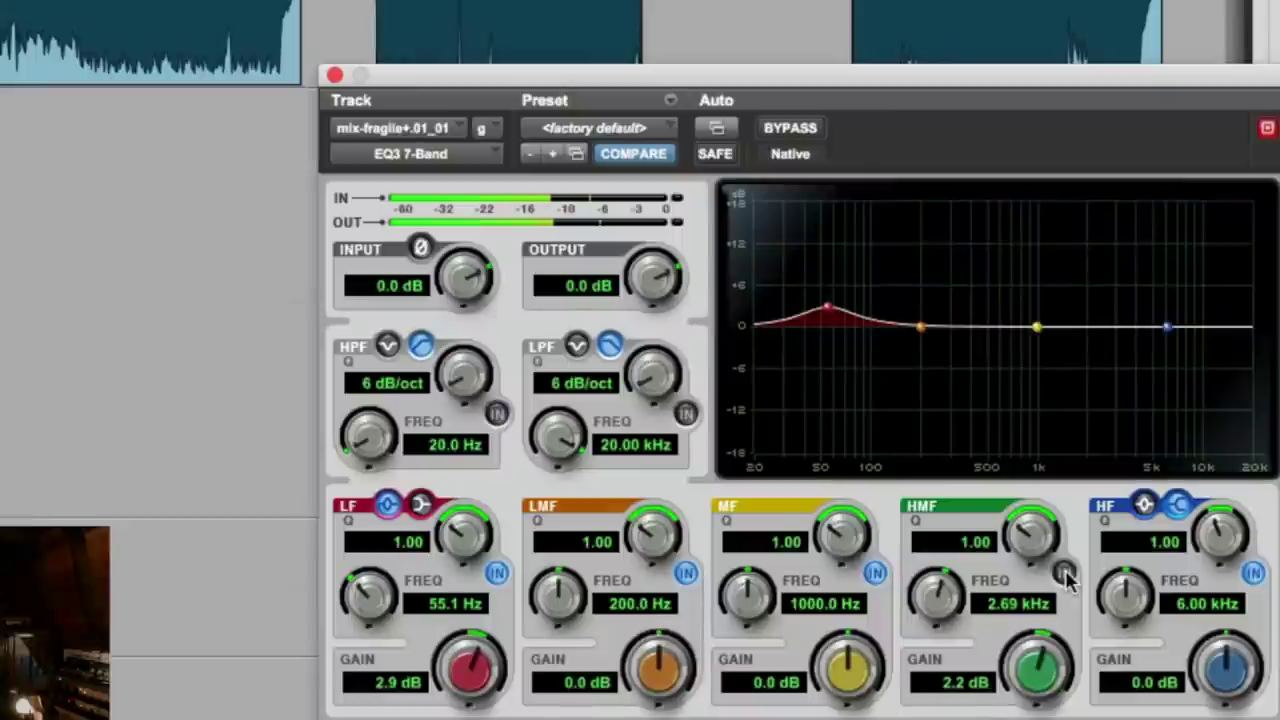
pyautogui.click(1064, 574)
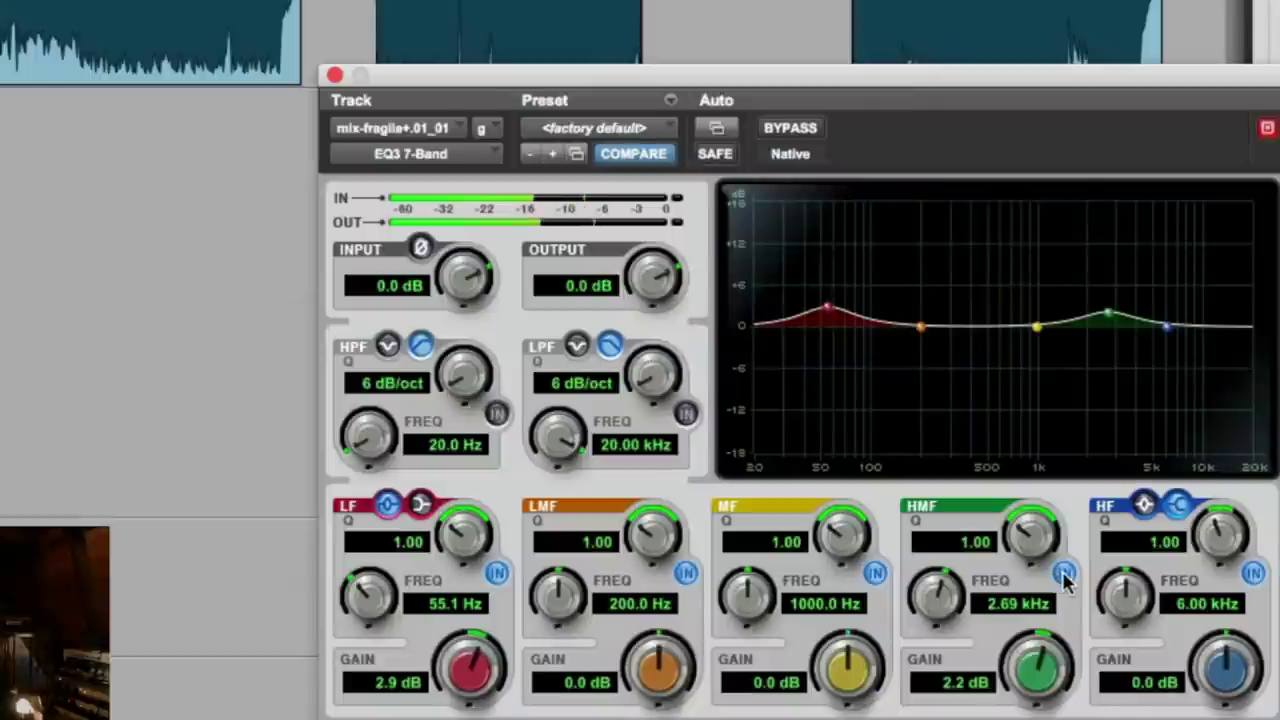
pyautogui.click(1064, 574)
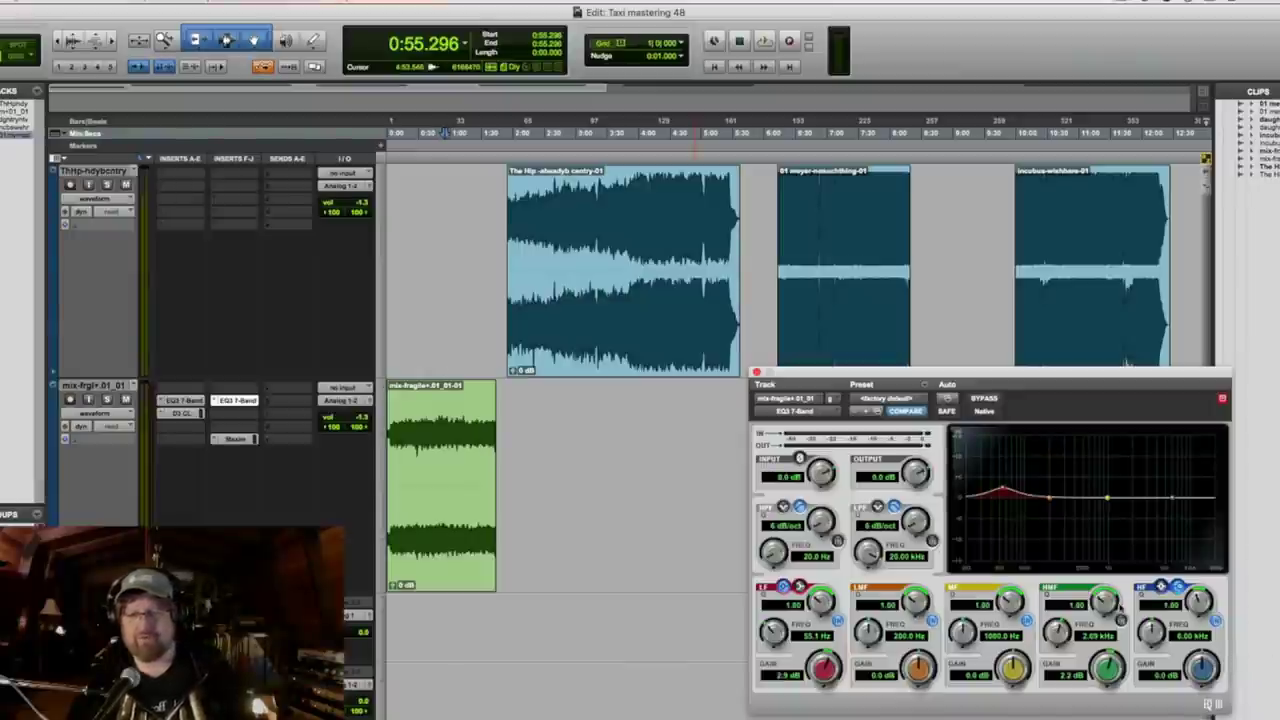
# Compare the Mayer reference around 7:25 and 7:36 with the mix around 1:14.
pyautogui.click(853, 197)
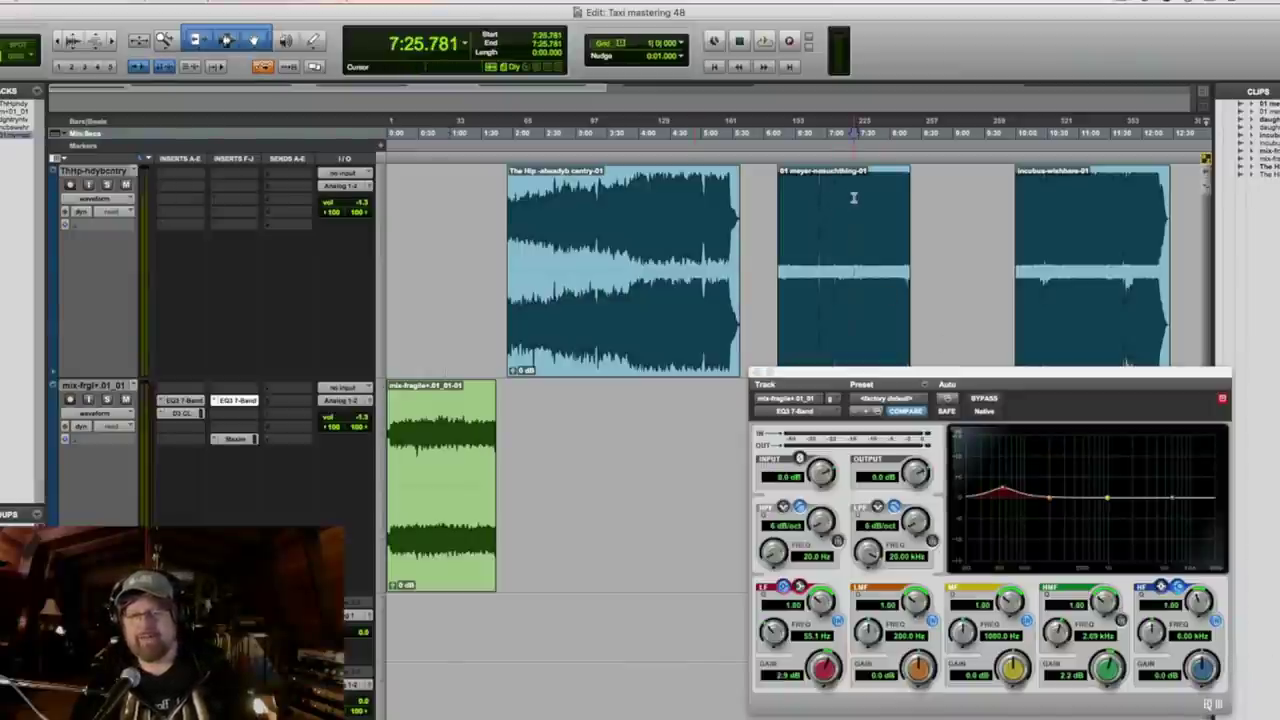
pyautogui.press('space')
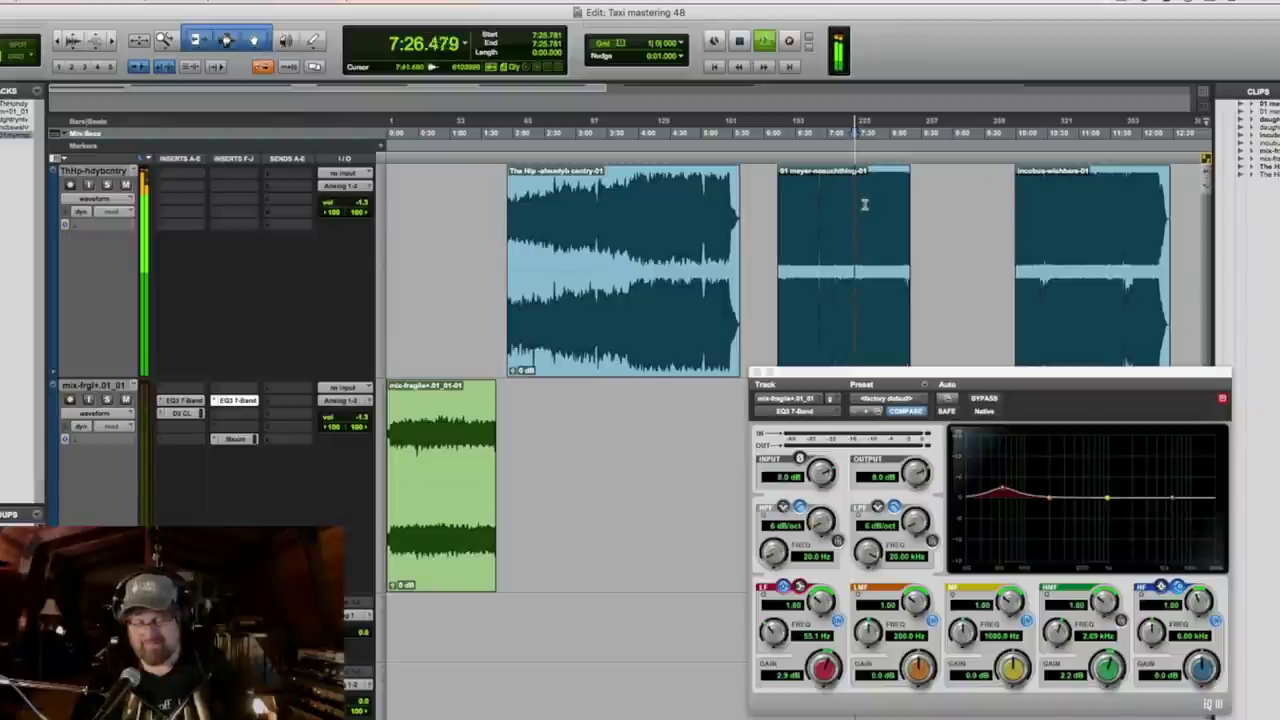
pyautogui.click(465, 210)
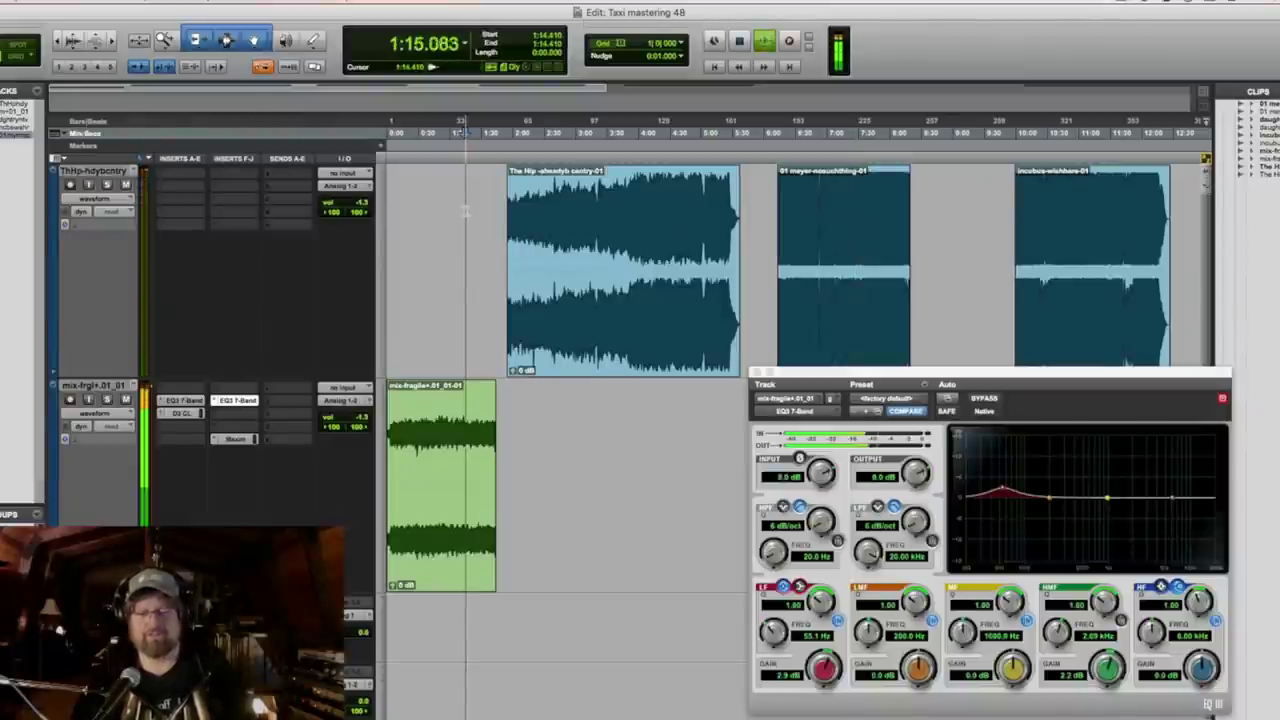
pyautogui.press('space')
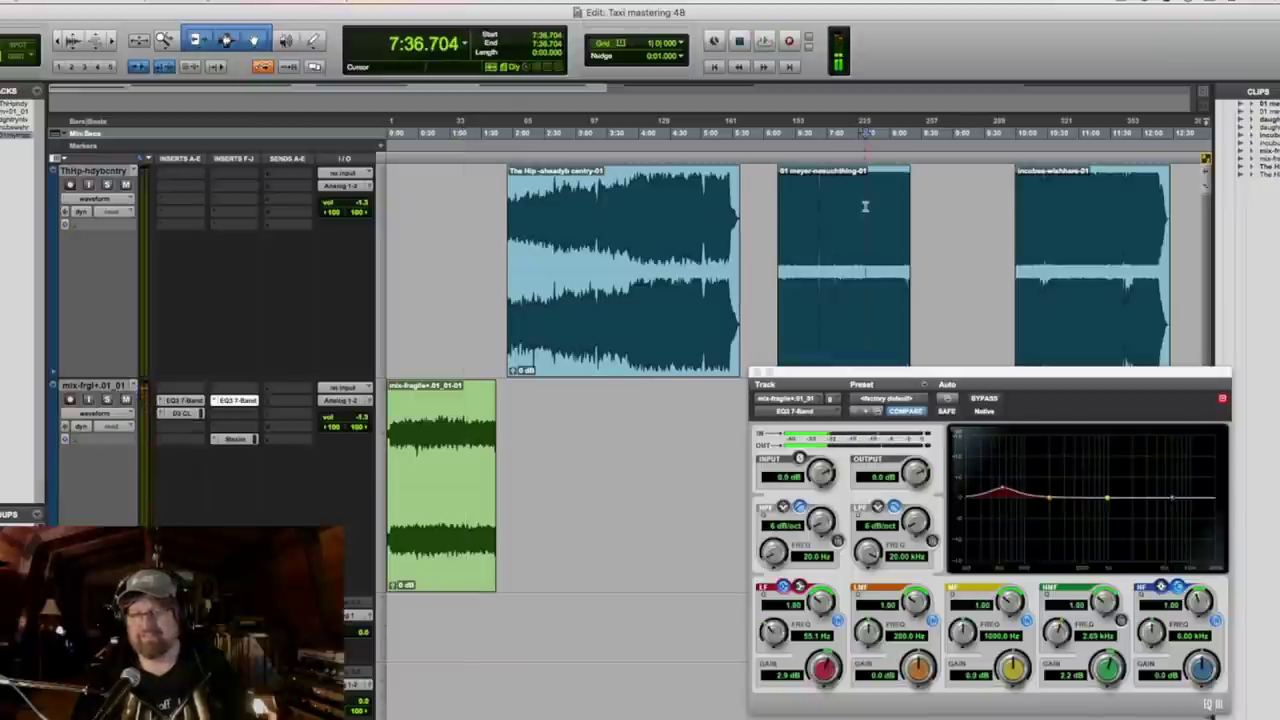
pyautogui.click(863, 210)
pyautogui.press('space')
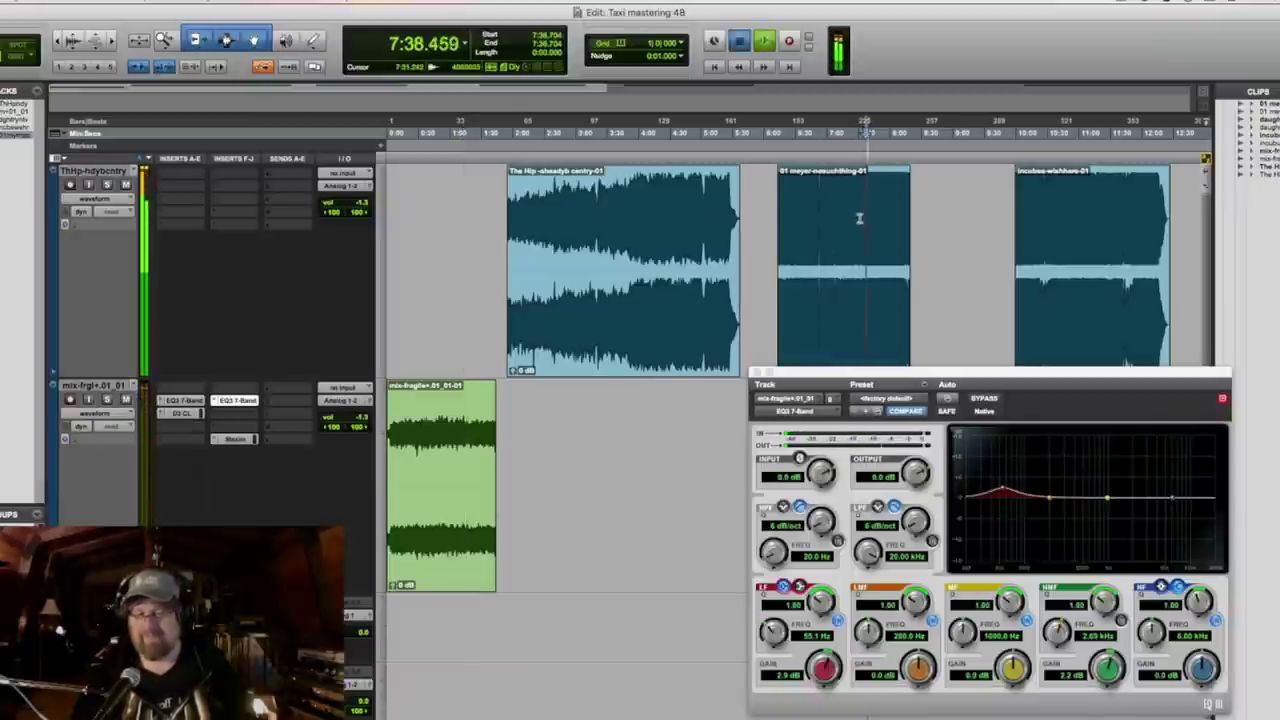
pyautogui.press('space')
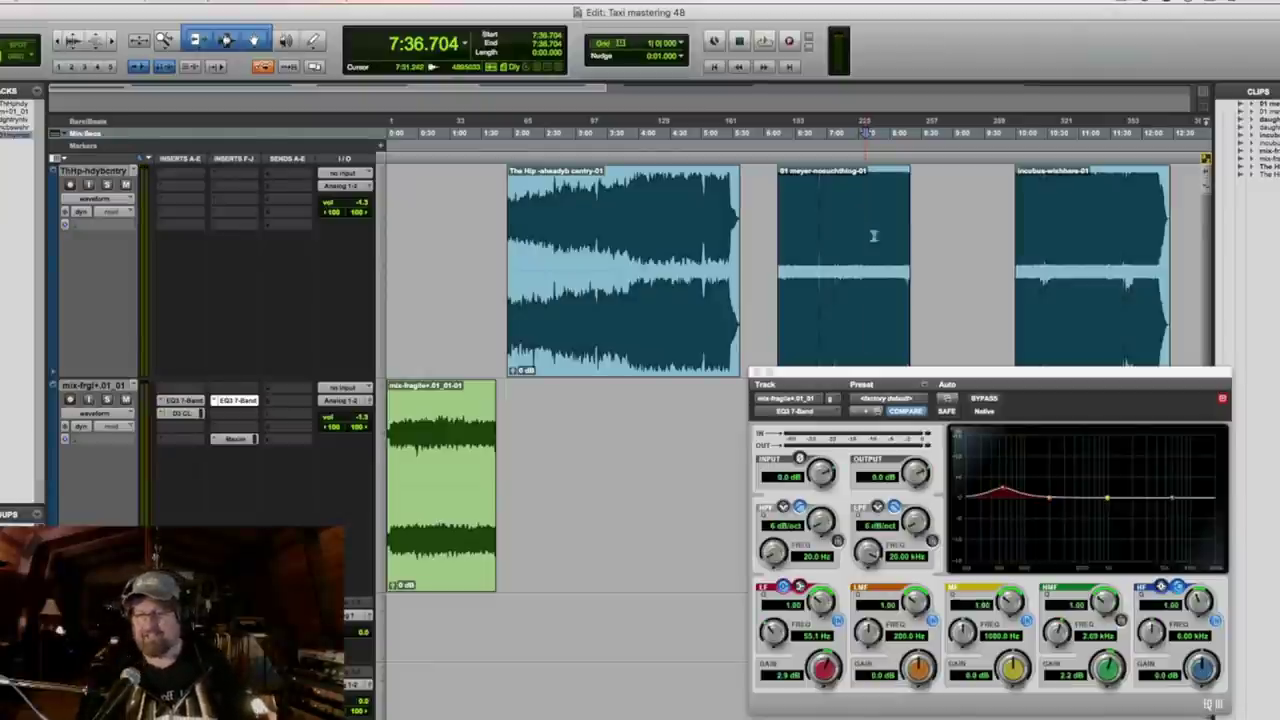
# Switch the second EQ's HF band to peak shape and boost it by 4.4 dB at 9.98 kHz during mix playback from about 1:12.
pyautogui.click(1163, 590)
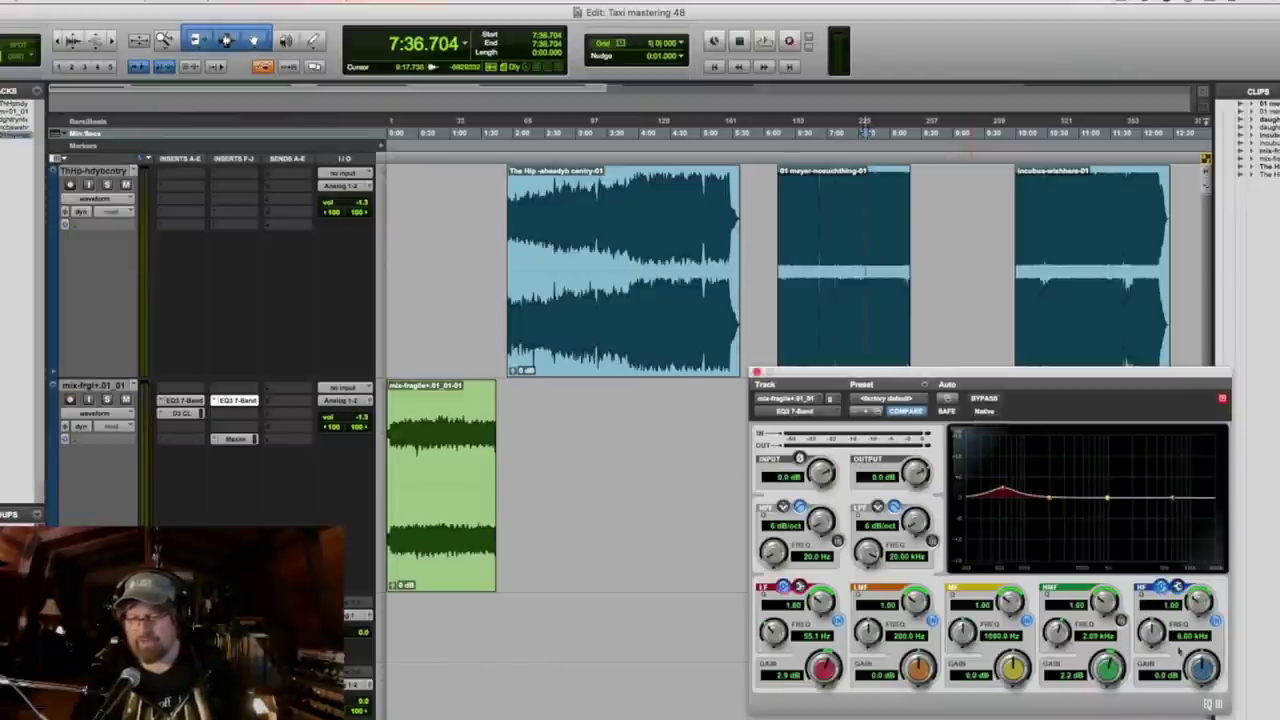
pyautogui.moveTo(1205, 665); pyautogui.dragTo(1165, 606)
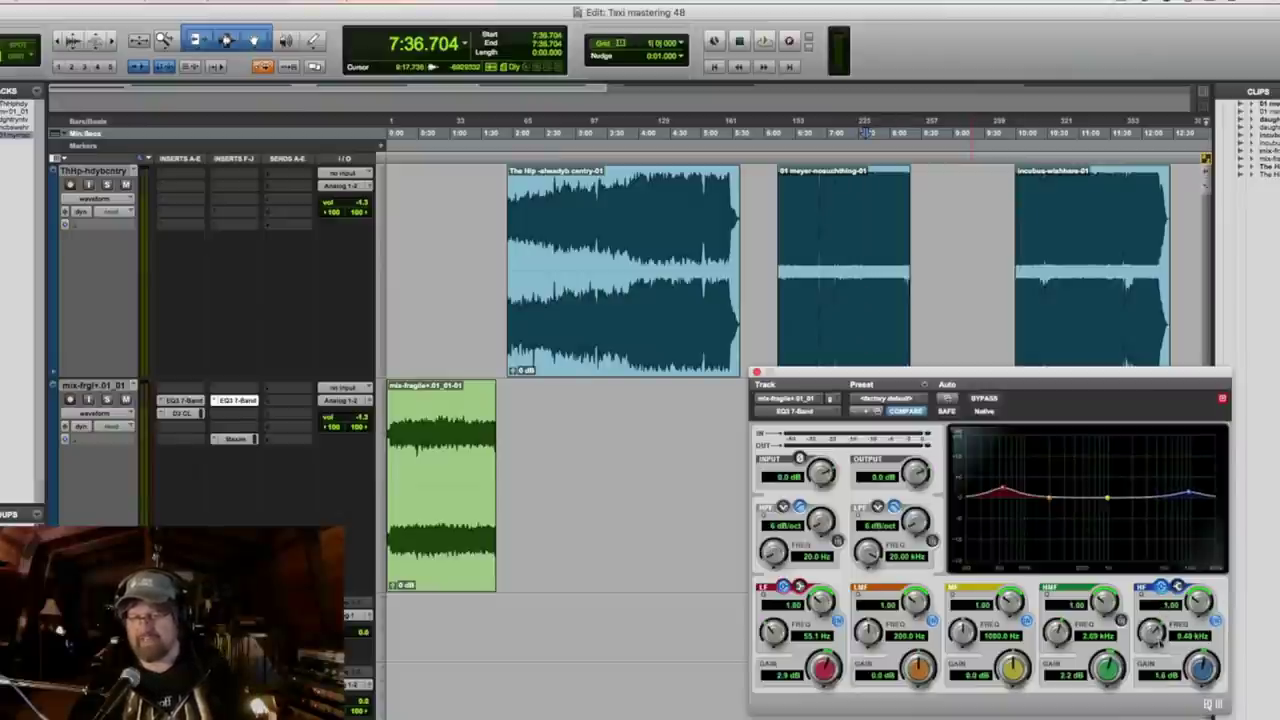
pyautogui.moveTo(1200, 664); pyautogui.dragTo(1200, 650)
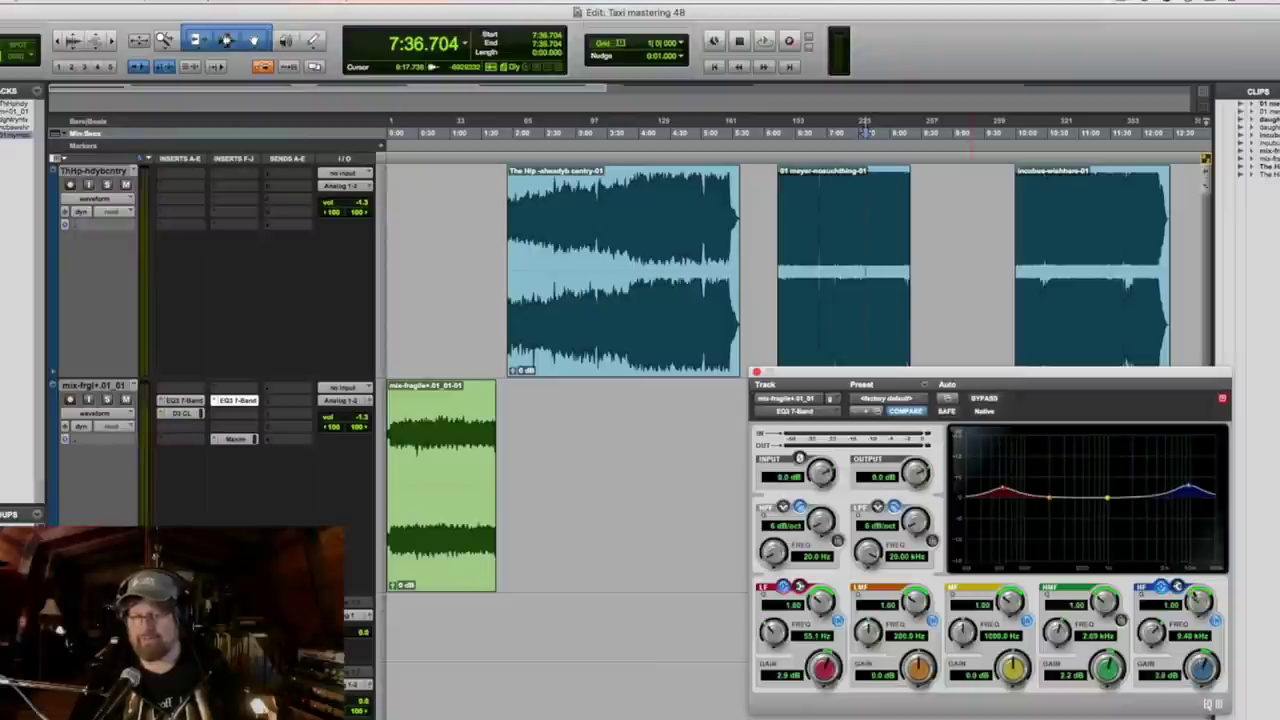
pyautogui.press('space')
pyautogui.moveTo(1189, 490); pyautogui.dragTo(1189, 497)
pyautogui.press('space')
pyautogui.click(462, 220)
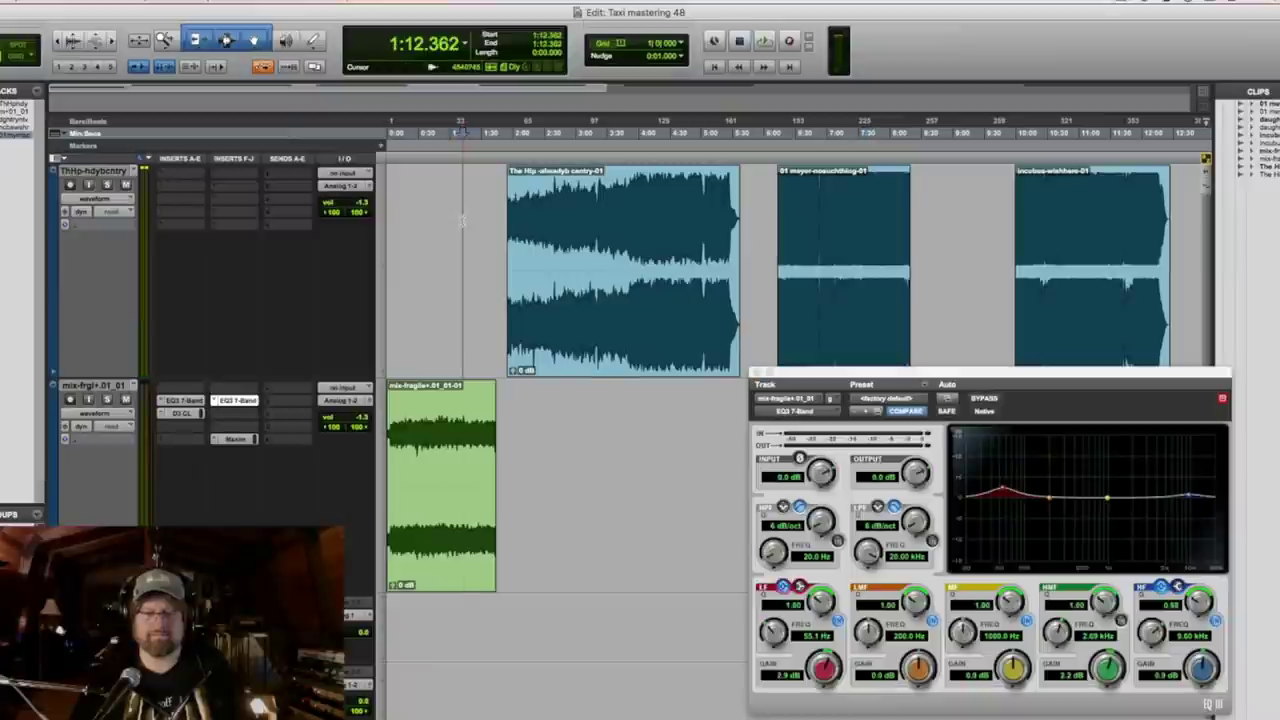
pyautogui.press('space')
pyautogui.moveTo(1190, 500); pyautogui.dragTo(1191, 488)
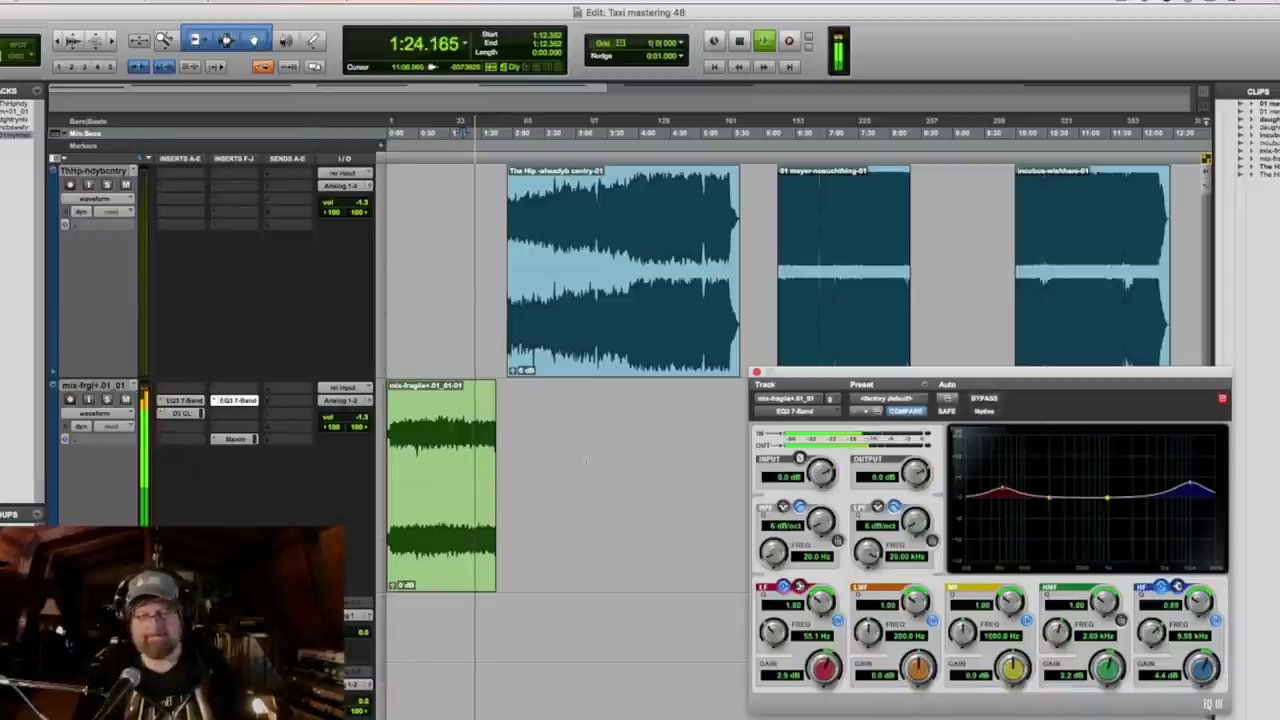
# Audition the HF boost switched off and on from about 1:02 in the mix, and compare it with the Mayer reference.
pyautogui.press('space')
pyautogui.press('space')
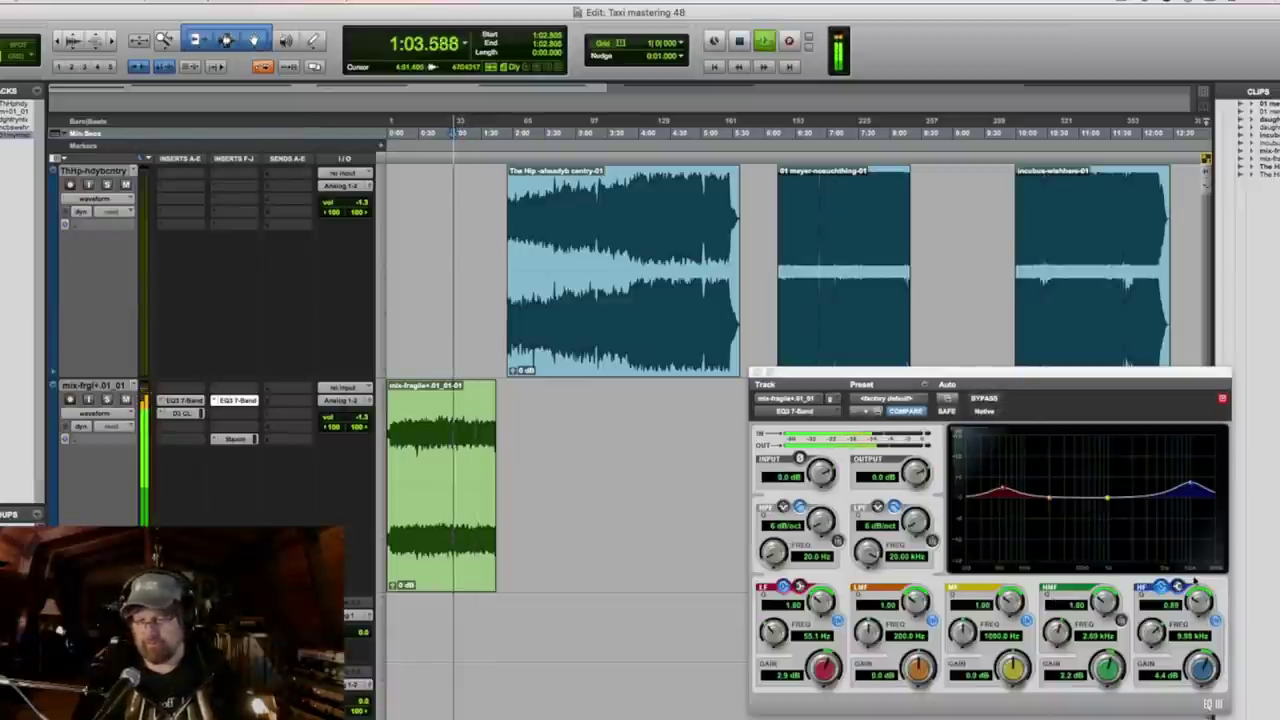
pyautogui.click(1216, 621)
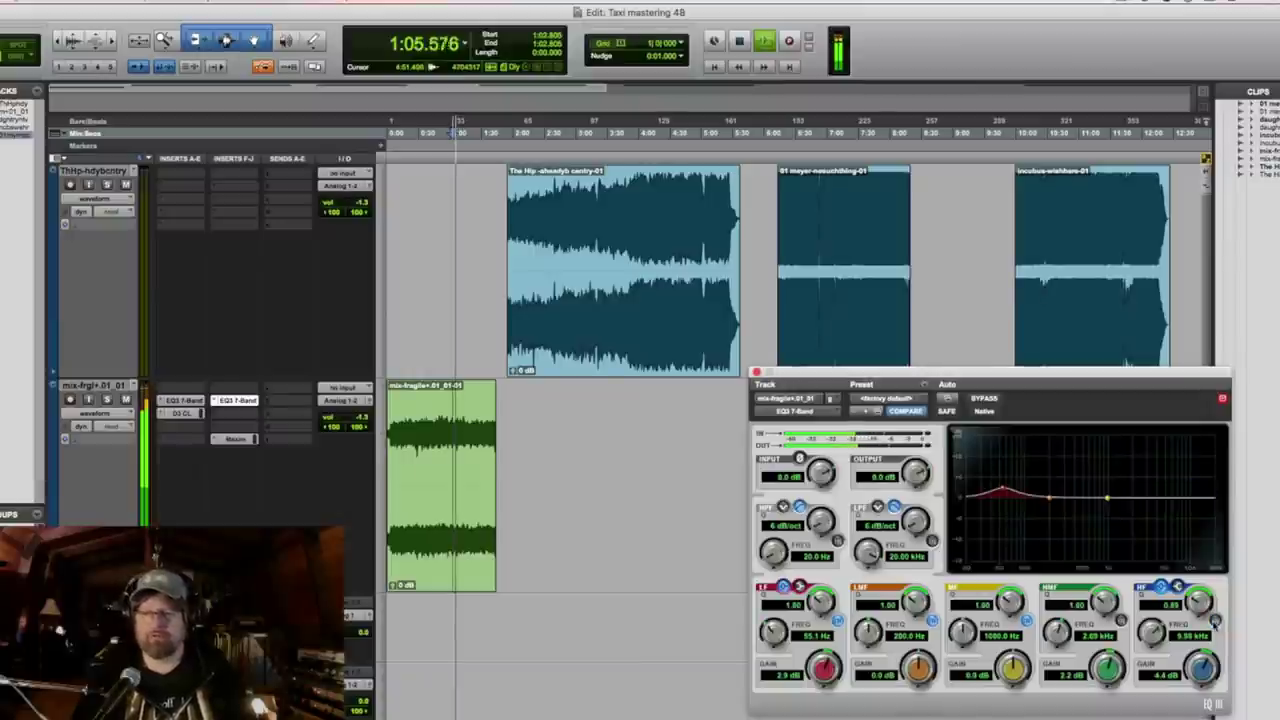
pyautogui.click(1216, 621)
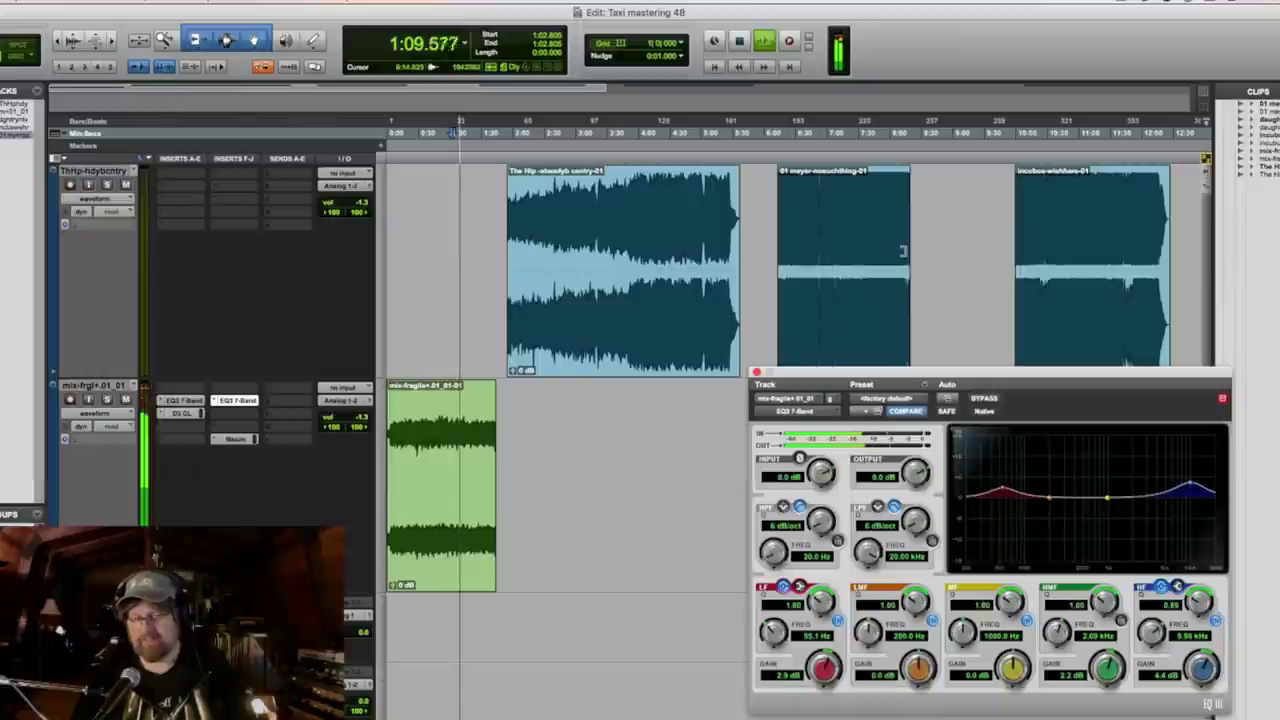
pyautogui.press('space')
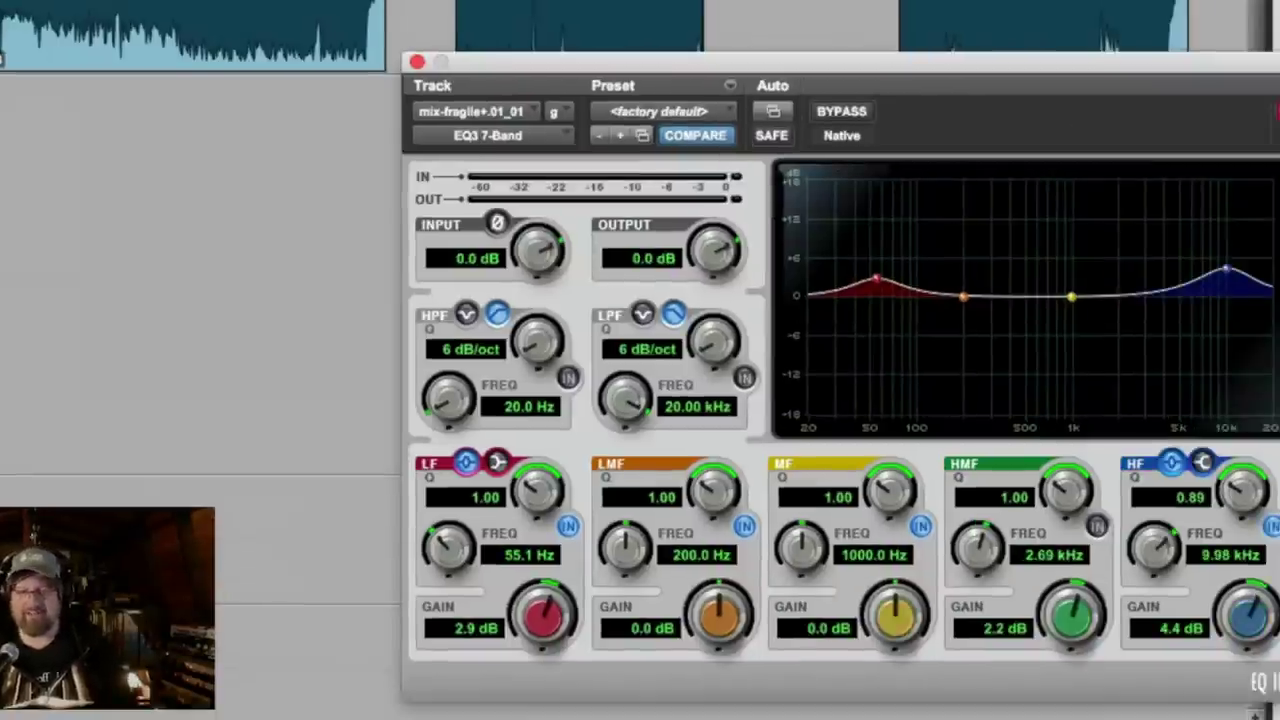
pyautogui.press('space')
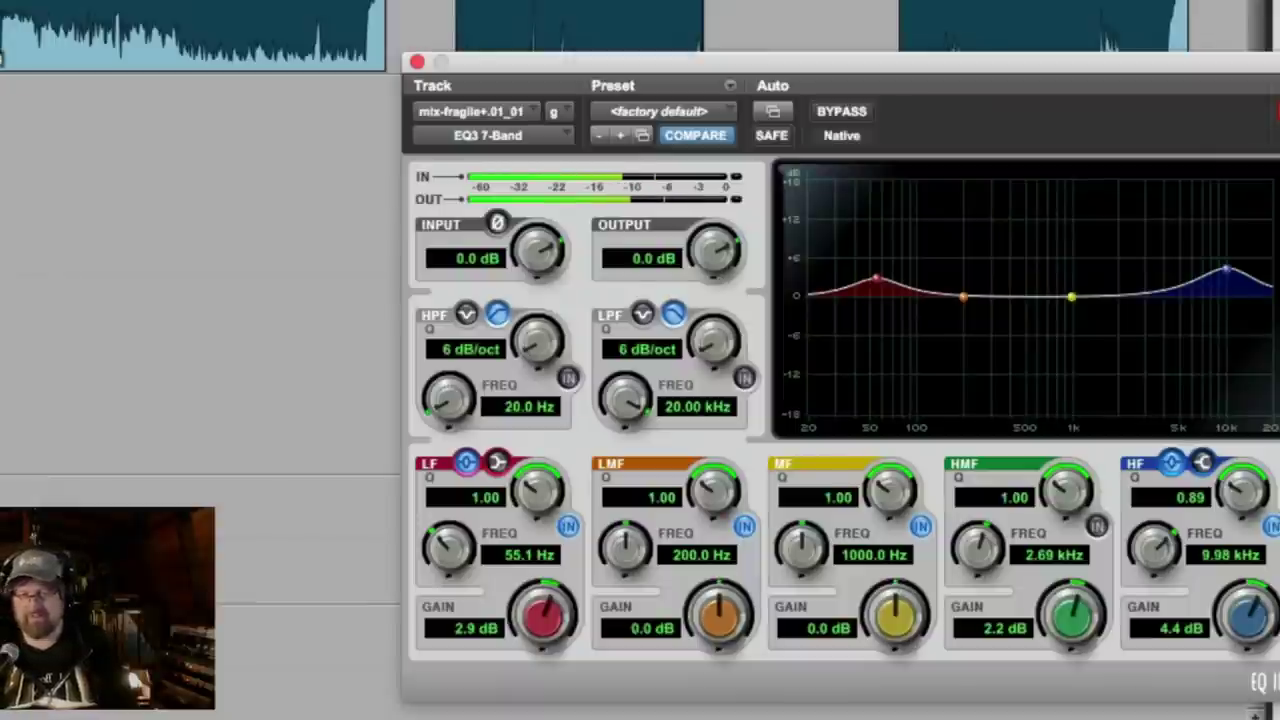
pyautogui.click(646, 711)
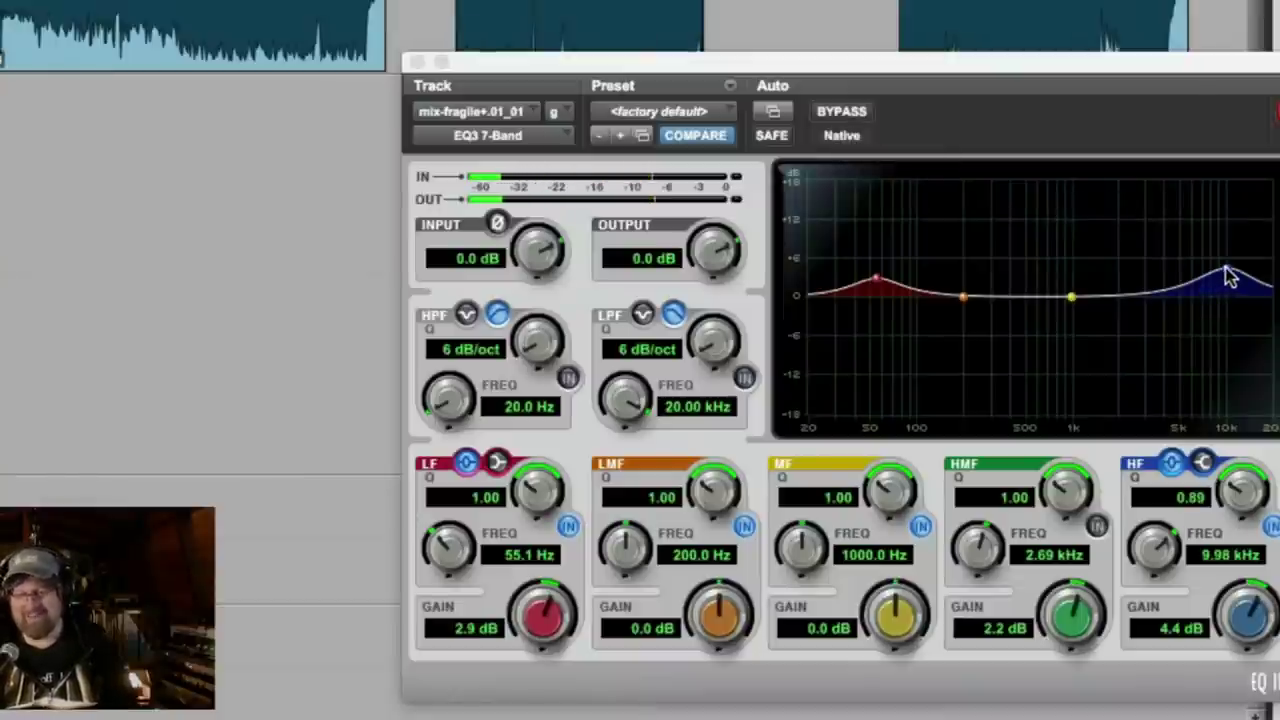
# Raise the HF boost to 6.9 dB at 10.39 kHz and audition it switched off and on during mix playback.
pyautogui.moveTo(1229, 277)
pyautogui.mouseDown()
pyautogui.moveTo(1228, 255)
pyautogui.moveTo(1205, 251)
pyautogui.moveTo(1229, 256)
pyautogui.mouseUp()
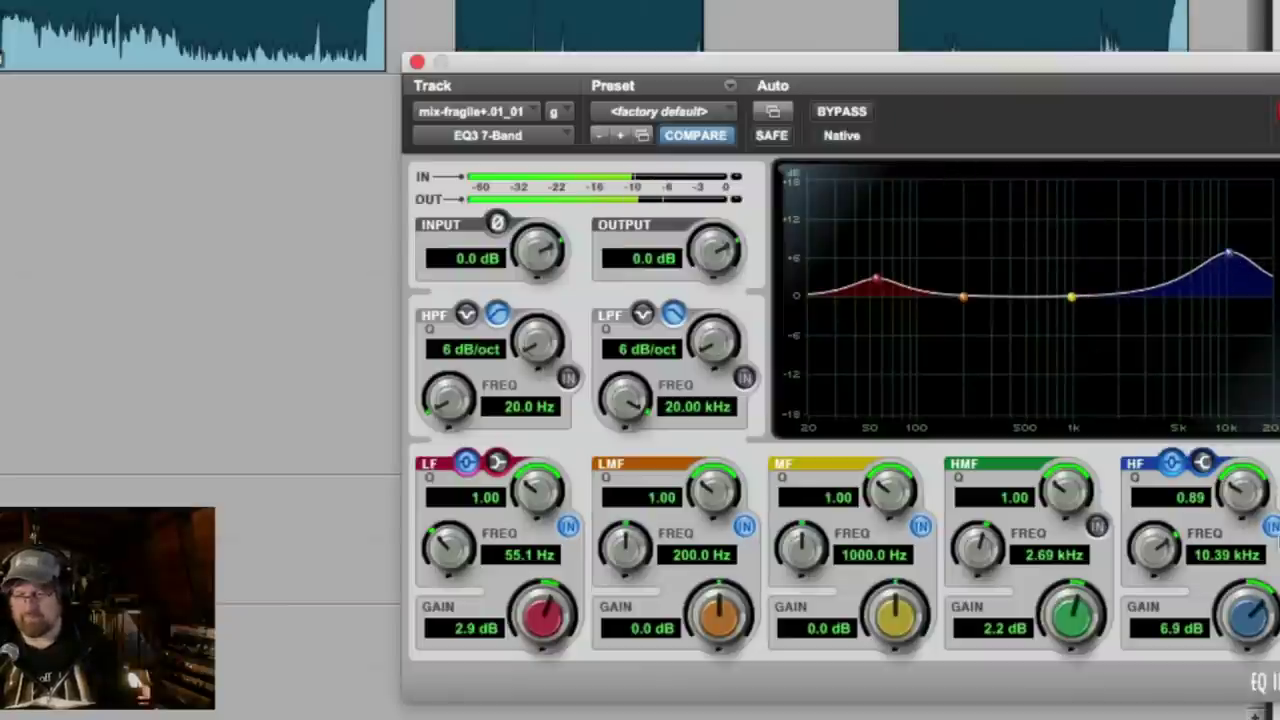
pyautogui.click(1272, 527)
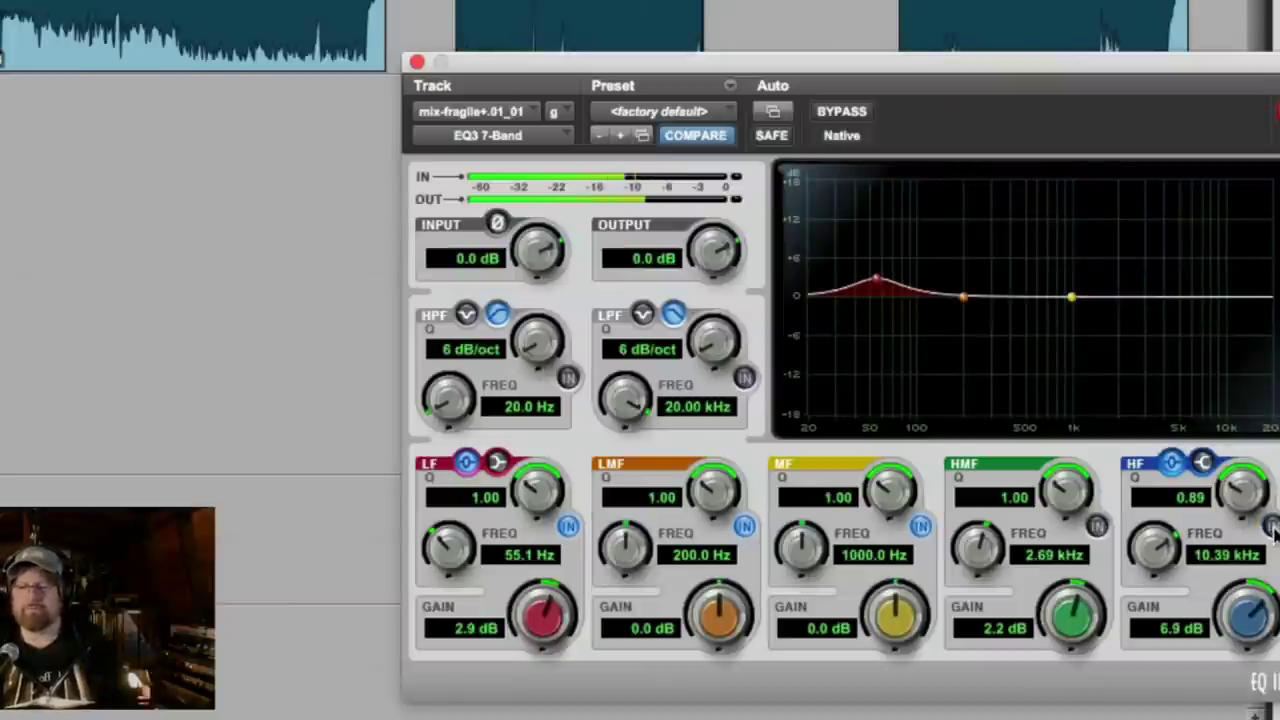
pyautogui.click(1272, 530)
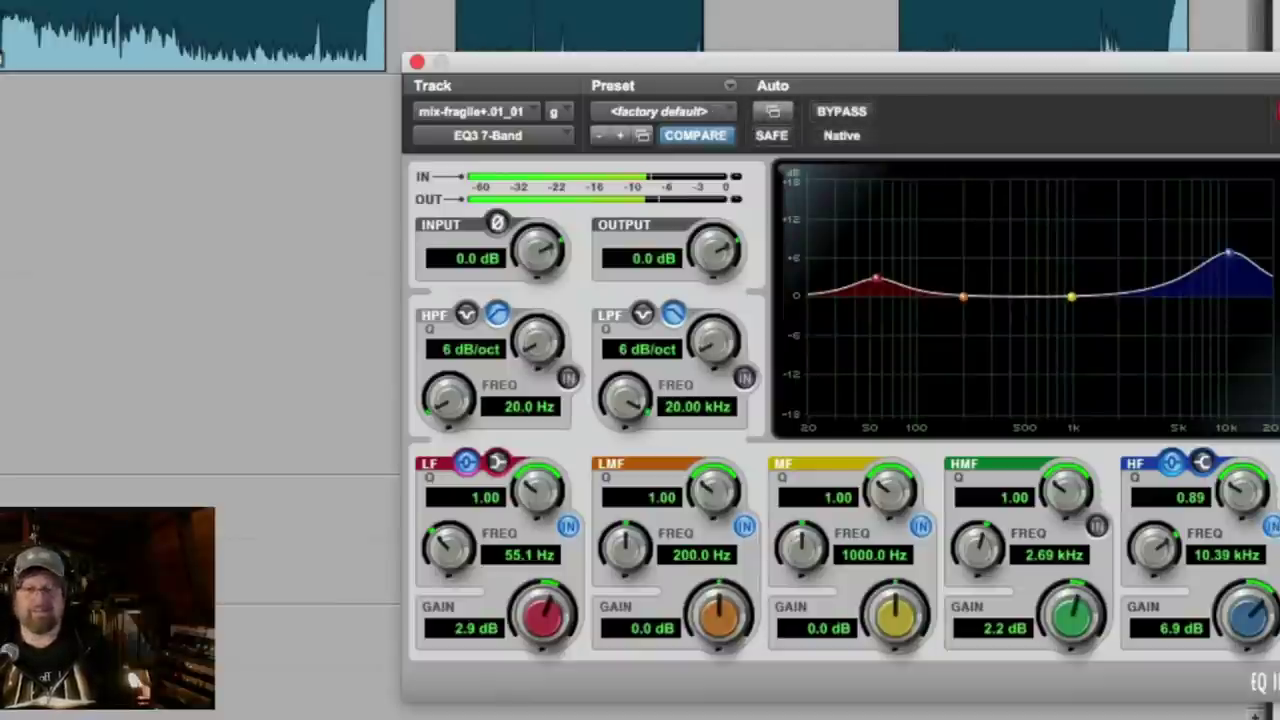
# Compare the mix with the Mayer reference and retune the HF boost to 6.3 dB at 8.52 kHz.
pyautogui.click(601, 710)
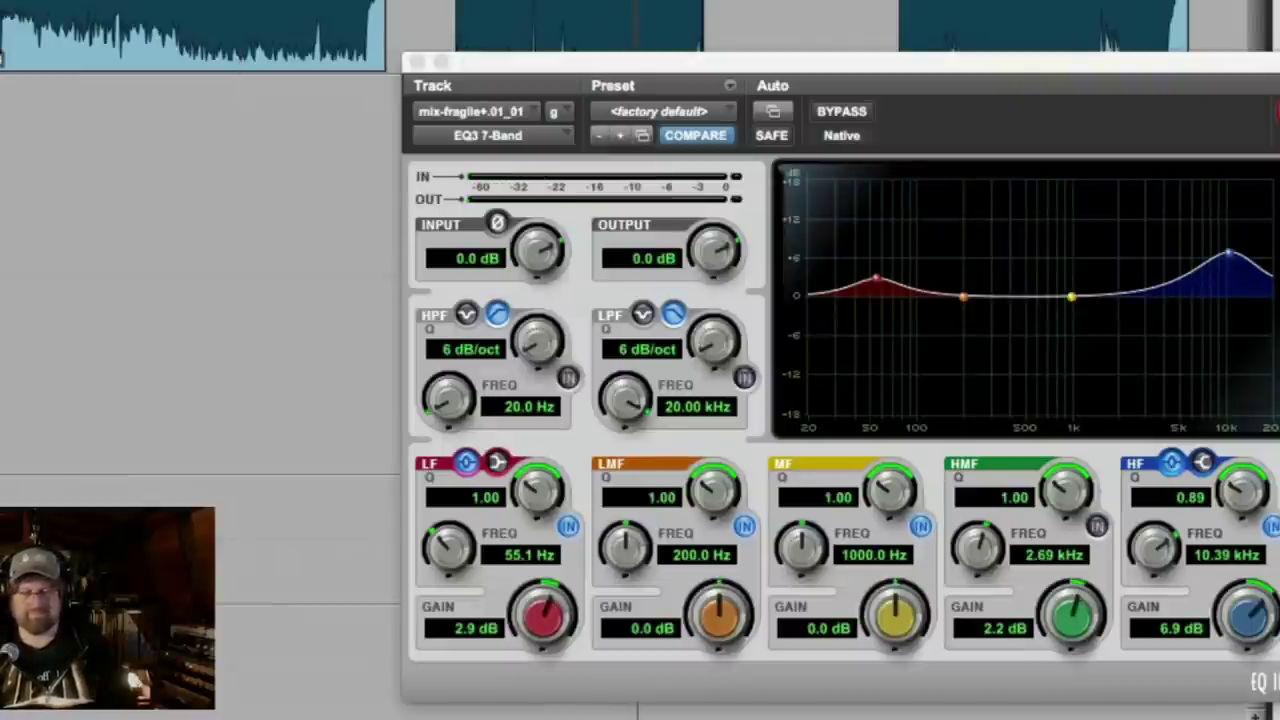
pyautogui.press('space')
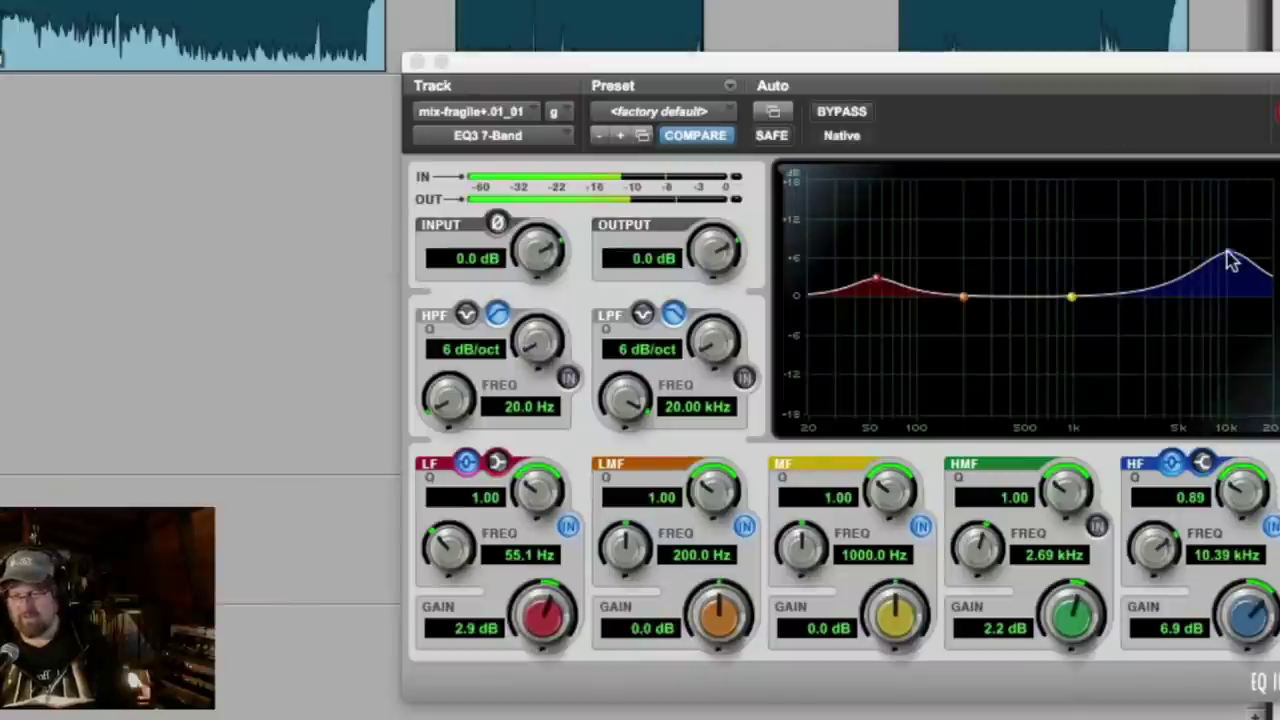
pyautogui.moveTo(1232, 260)
pyautogui.mouseDown()
pyautogui.moveTo(1200, 266)
pyautogui.moveTo(1218, 265)
pyautogui.mouseUp()
pyautogui.click(645, 710)
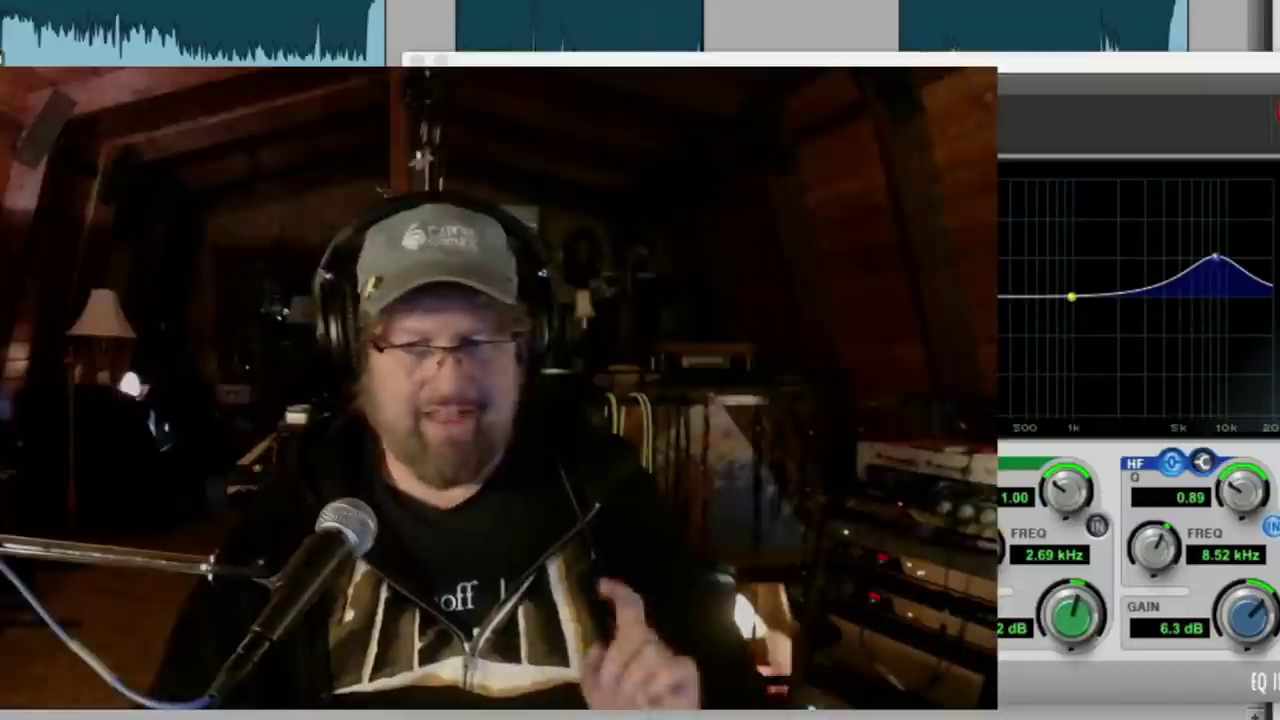
# Switch off the second EQ's HF band and close the EQ window.
pyautogui.click(1272, 527)
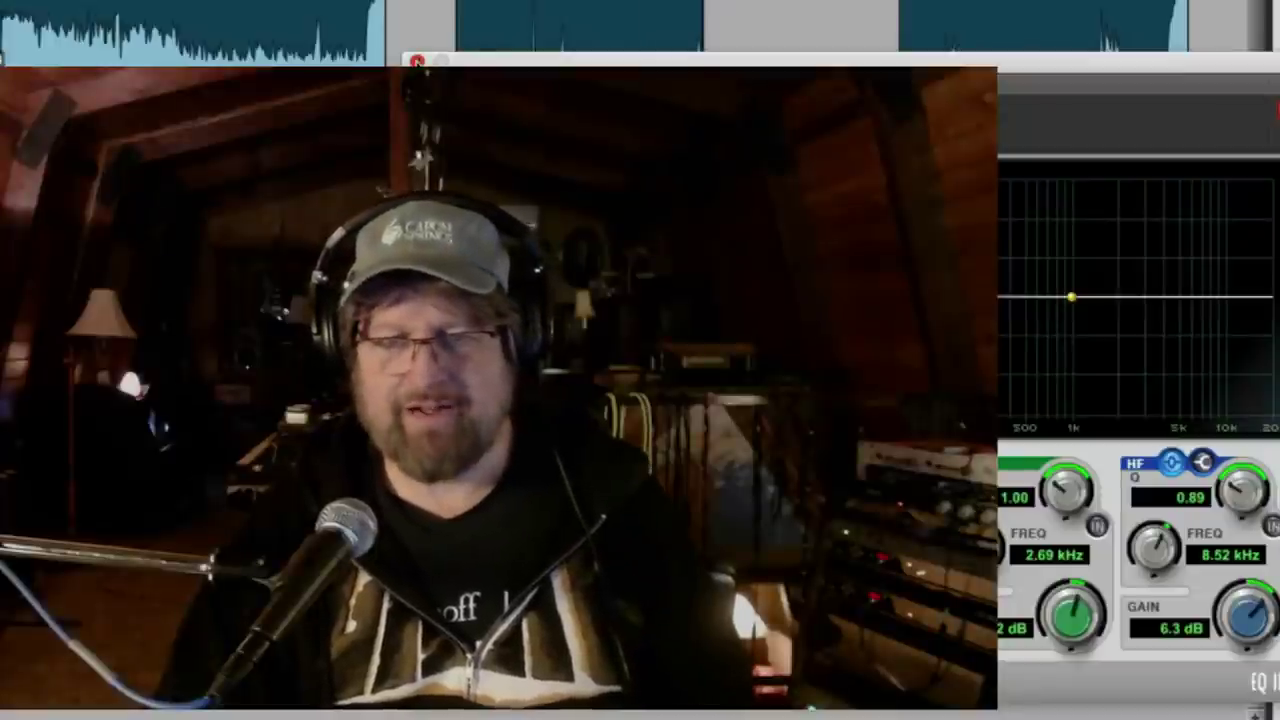
pyautogui.click(417, 61)
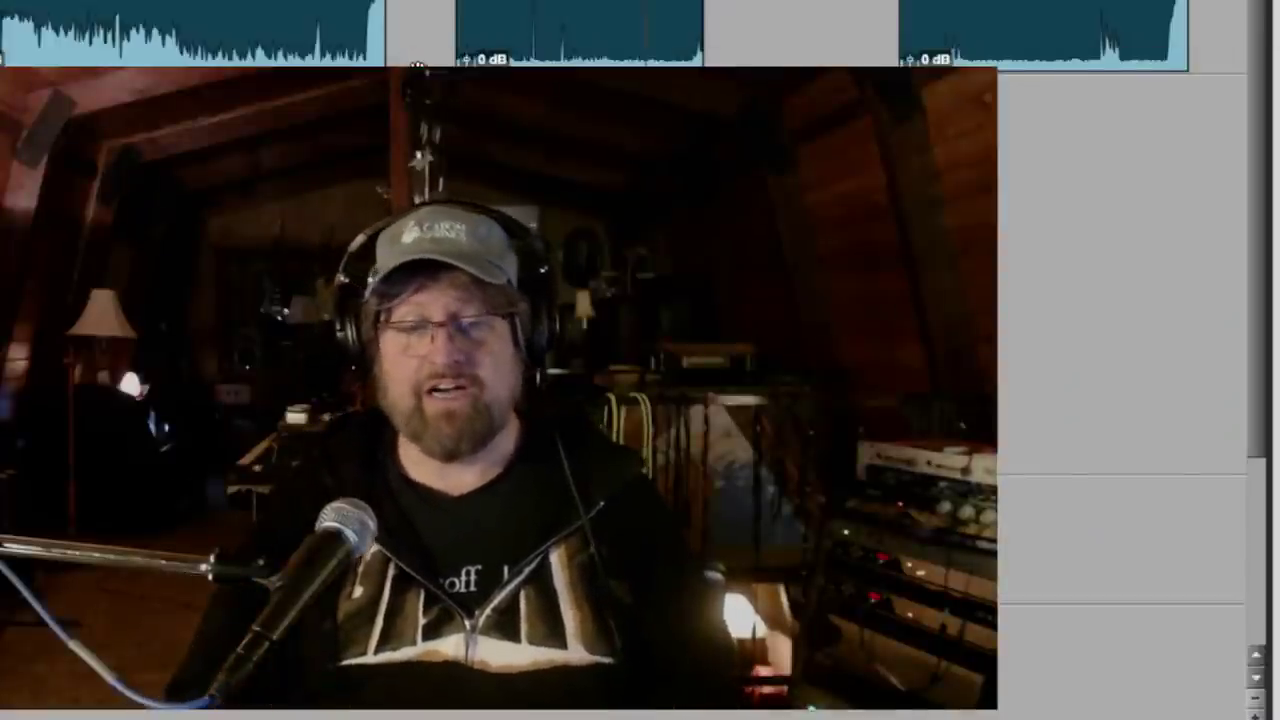